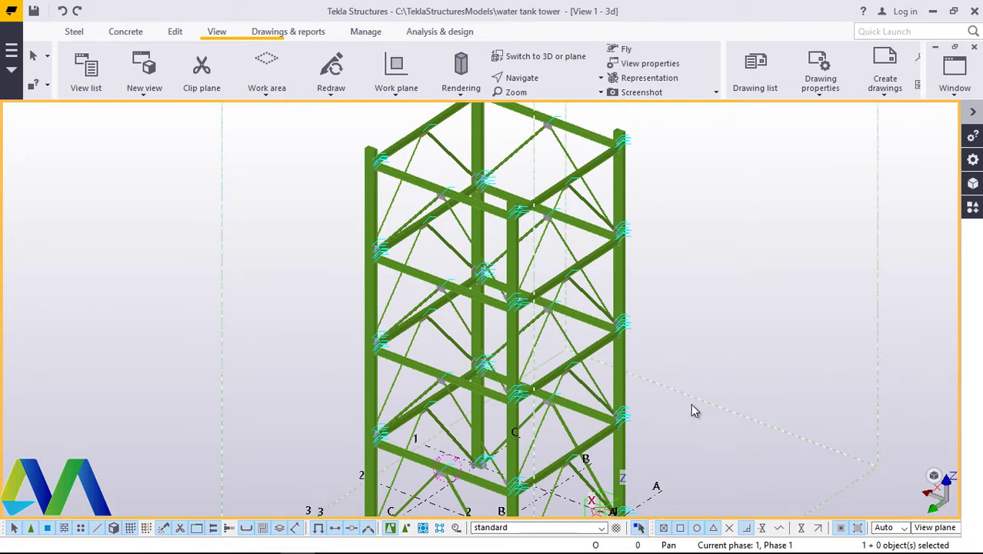
# Step: Examine the tower frame's columns, beams, bracing and joints from the column bases up to the top level
pyautogui.scroll(-3, 461, 208)
pyautogui.scroll(3, 454, 458)
pyautogui.scroll(1, 453, 461)
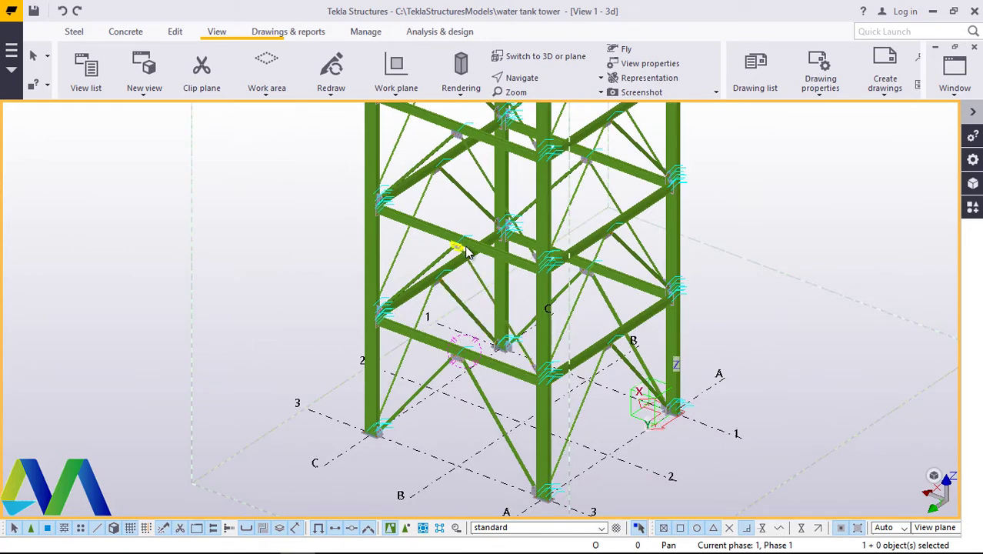
pyautogui.scroll(-2, 457, 346)
pyautogui.scroll(5, 473, 300)
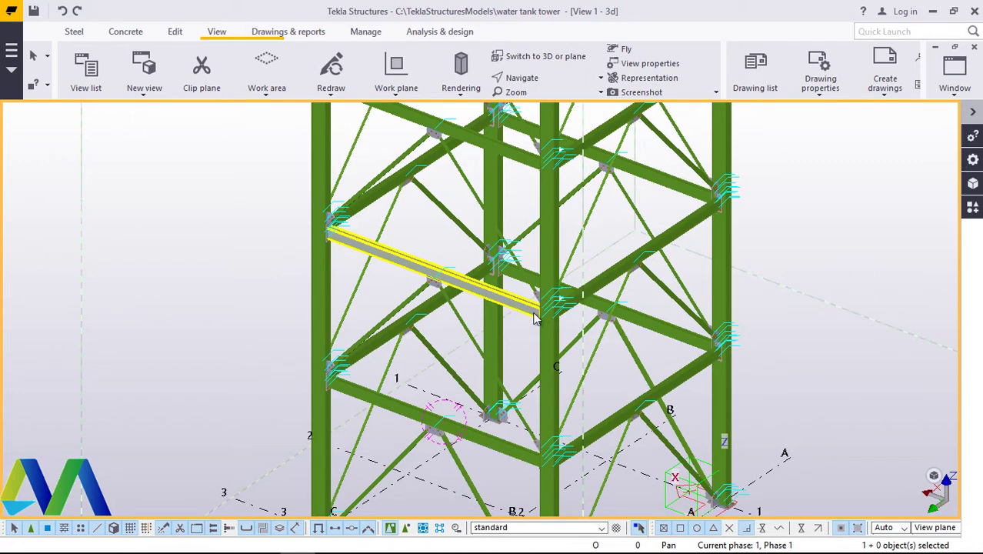
pyautogui.scroll(-2, 475, 349)
pyautogui.scroll(-2, 475, 348)
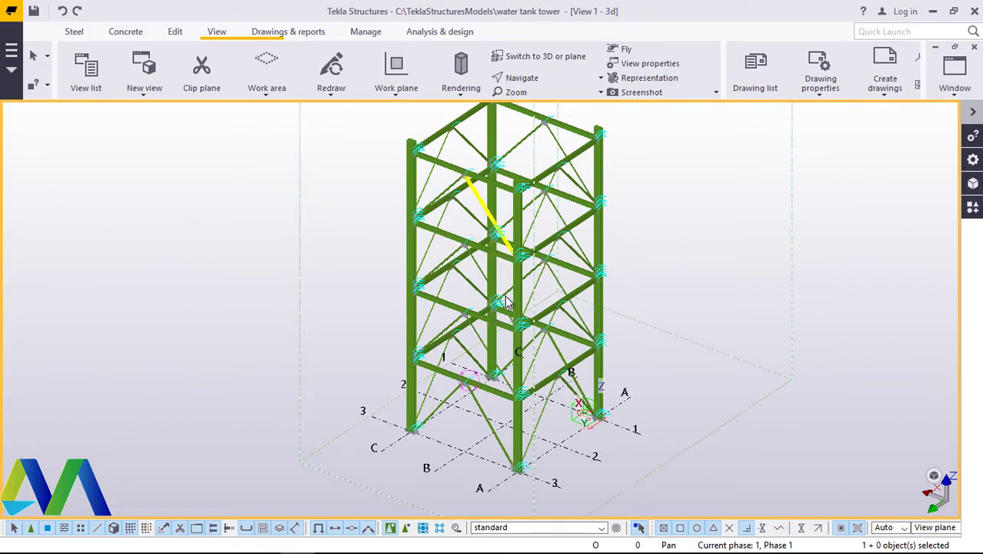
pyautogui.scroll(3, 490, 228)
pyautogui.scroll(-3, 461, 329)
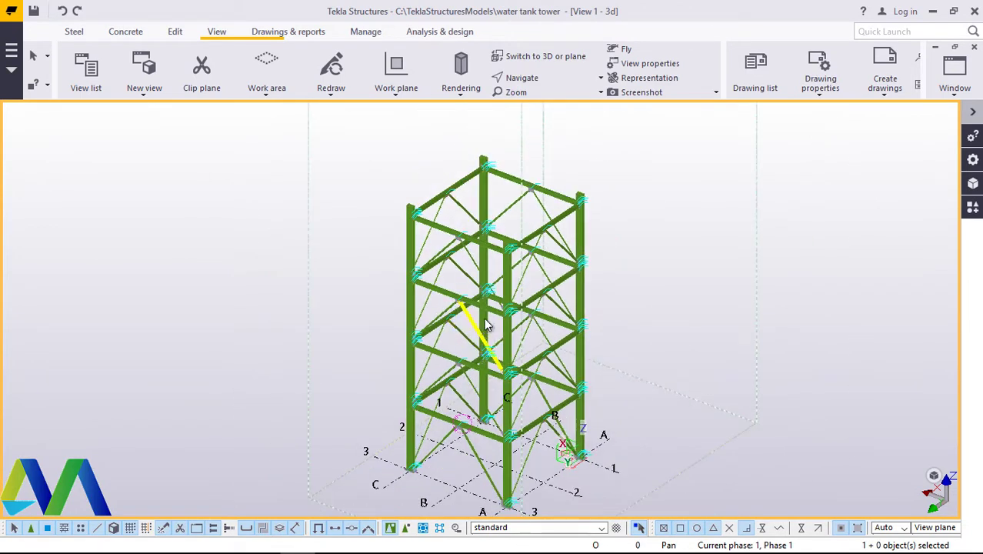
pyautogui.scroll(3, 498, 215)
pyautogui.scroll(4, 498, 215)
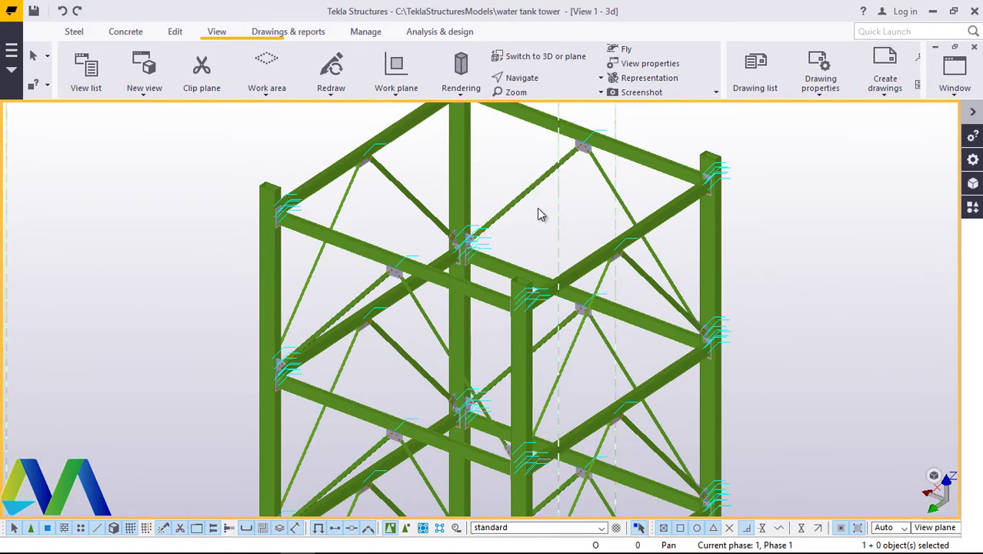
pyautogui.scroll(-5, 438, 268)
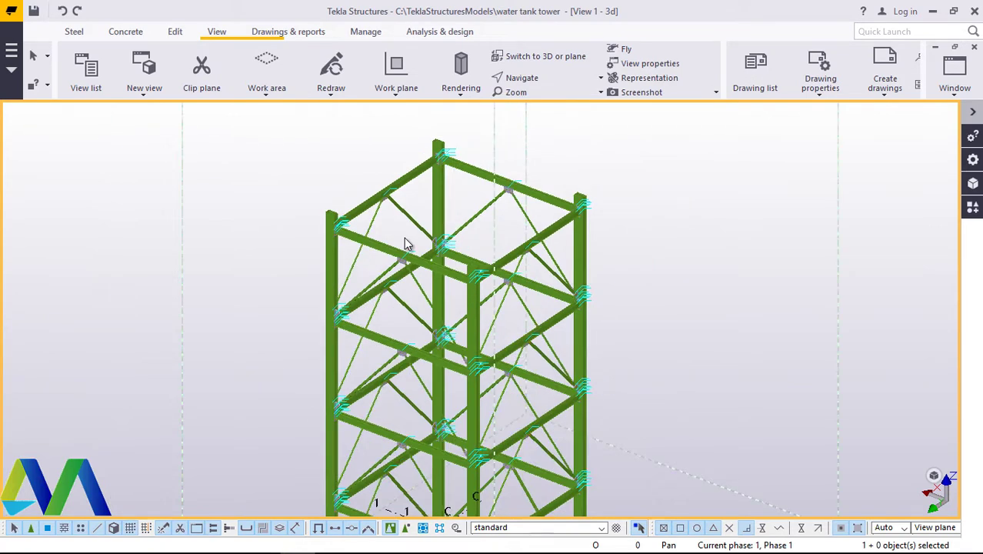
pyautogui.scroll(-5, 408, 243)
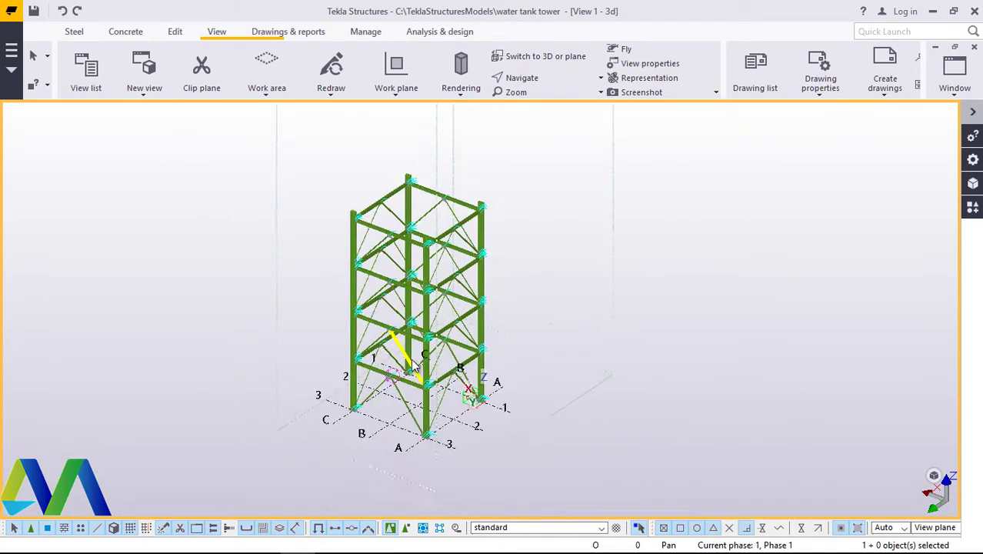
pyautogui.scroll(5, 437, 411)
pyautogui.scroll(6, 438, 419)
pyautogui.scroll(-4, 436, 358)
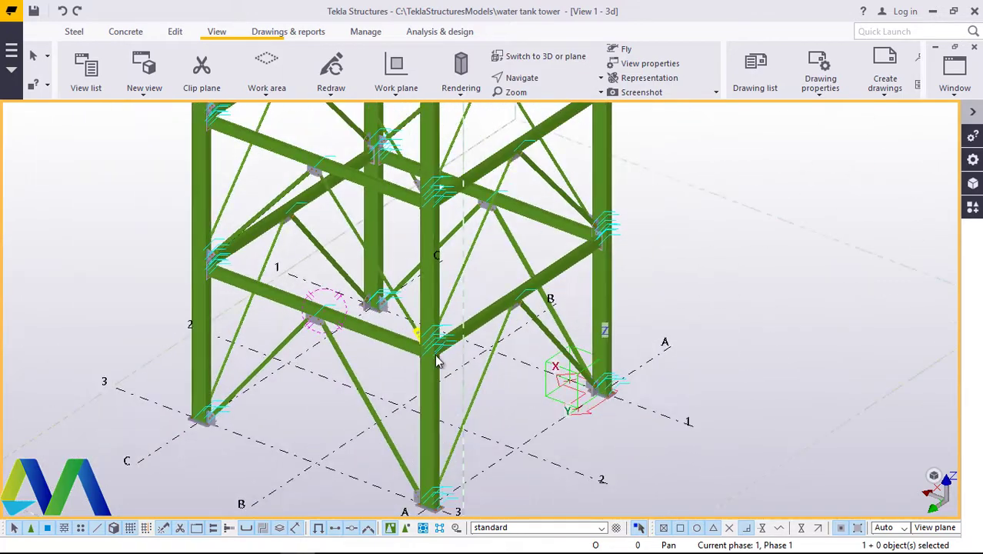
# Step: Set the view's rotation point at the base of the column at grid A-3 and inspect the bolted beam-to-column joint above it
pyautogui.click(536, 81)
pyautogui.click(529, 128)
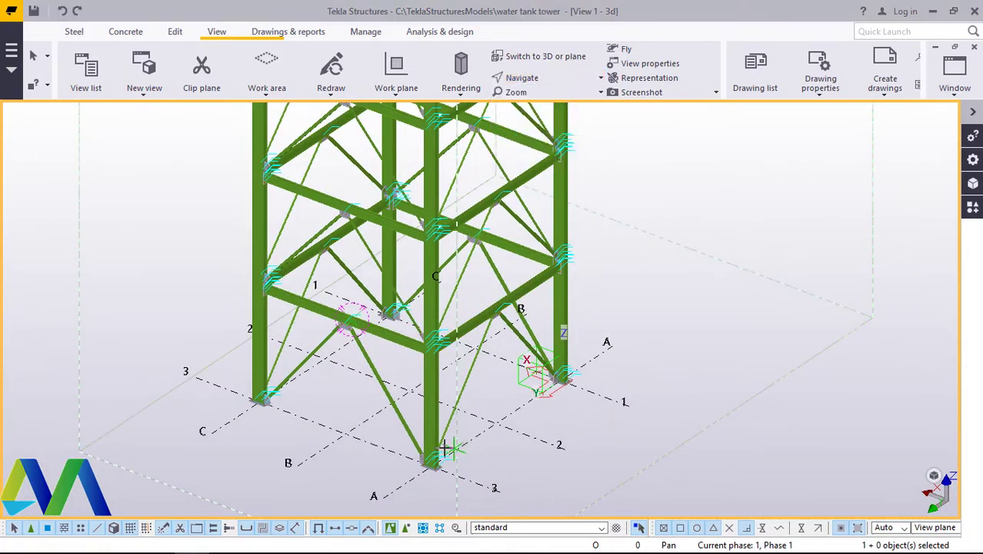
pyautogui.click(443, 462)
pyautogui.scroll(5, 440, 454)
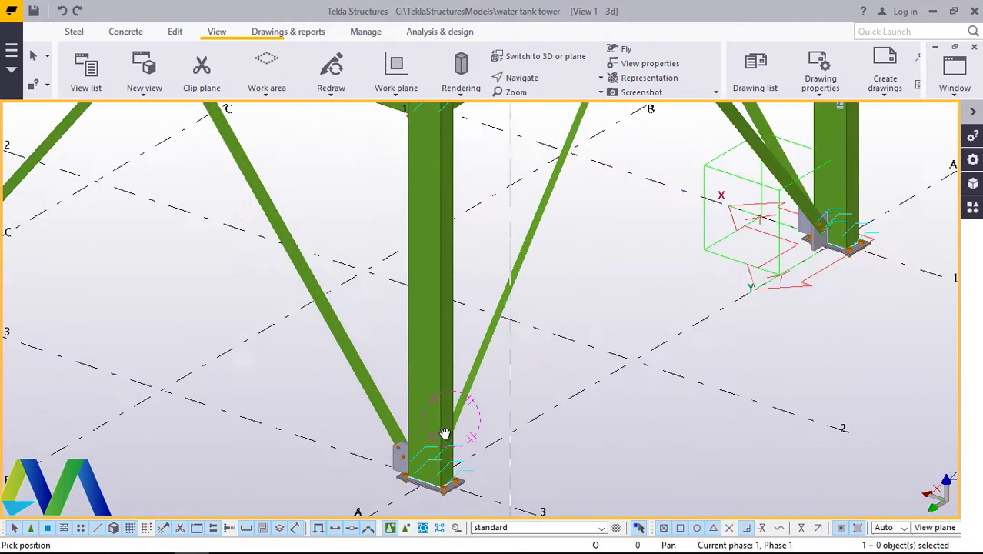
pyautogui.moveTo(439, 437)
pyautogui.keyDown('ctrl'); pyautogui.mouseDown(button='middle')
pyautogui.moveTo(304, 420)
pyautogui.moveTo(502, 417)
pyautogui.moveTo(676, 450)
pyautogui.moveTo(475, 381)
pyautogui.moveTo(347, 428)
pyautogui.moveTo(477, 347)
pyautogui.moveTo(407, 340)
pyautogui.moveTo(509, 412)
pyautogui.mouseUp(button='middle'); pyautogui.keyUp('ctrl')
pyautogui.scroll(-3, 510, 412)
pyautogui.scroll(7, 491, 259)
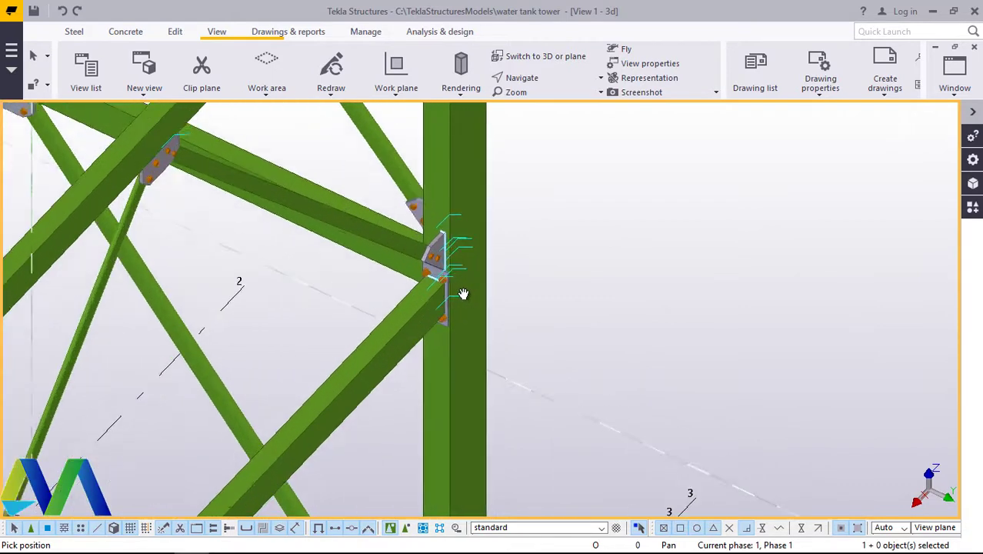
pyautogui.keyDown('ctrl'); pyautogui.moveTo(419, 323); pyautogui.dragTo(446, 389, button='middle'); pyautogui.keyUp('ctrl')
pyautogui.scroll(-3, 468, 387)
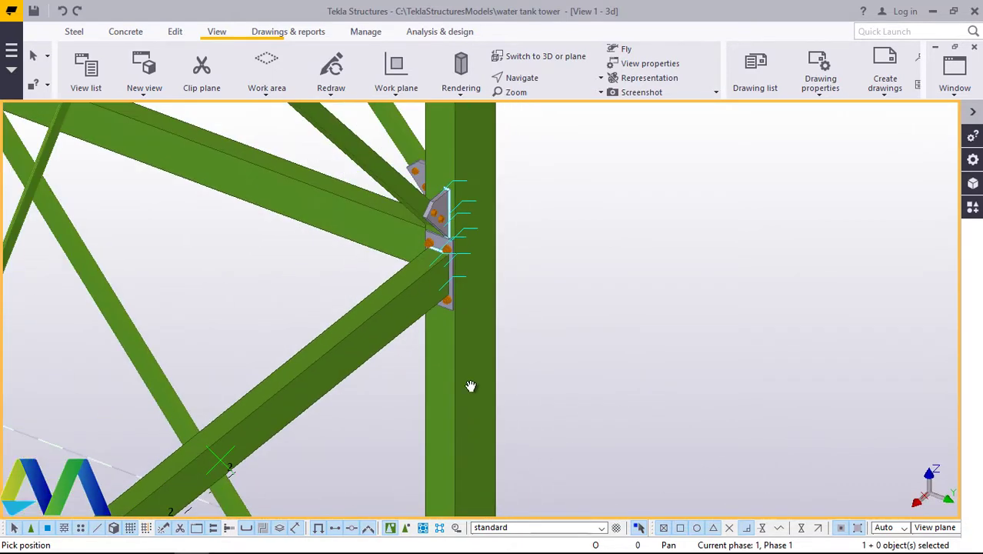
pyautogui.scroll(2, 456, 288)
pyautogui.scroll(6, 448, 238)
pyautogui.scroll(-3, 458, 285)
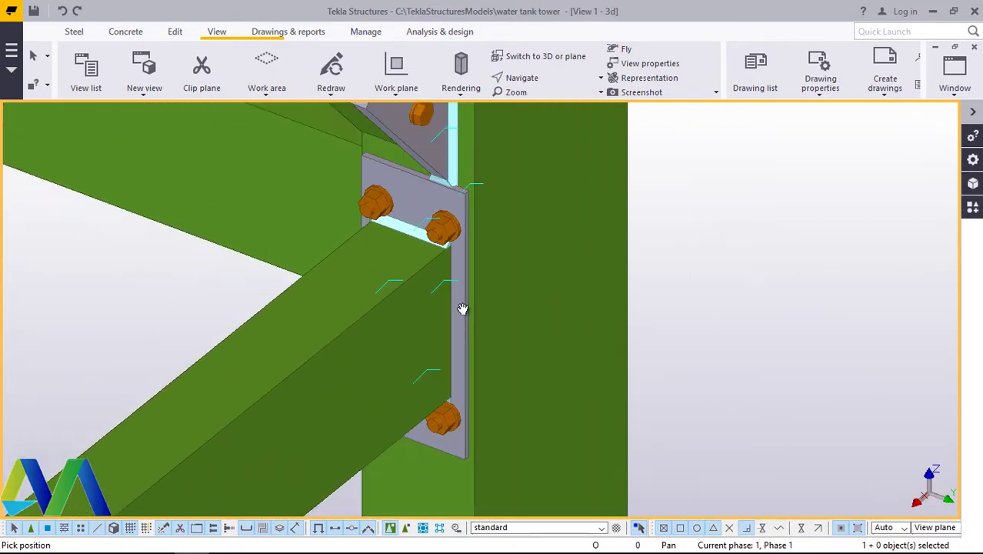
pyautogui.moveTo(461, 307); pyautogui.dragTo(451, 273, button='middle')
pyautogui.scroll(-3, 452, 274)
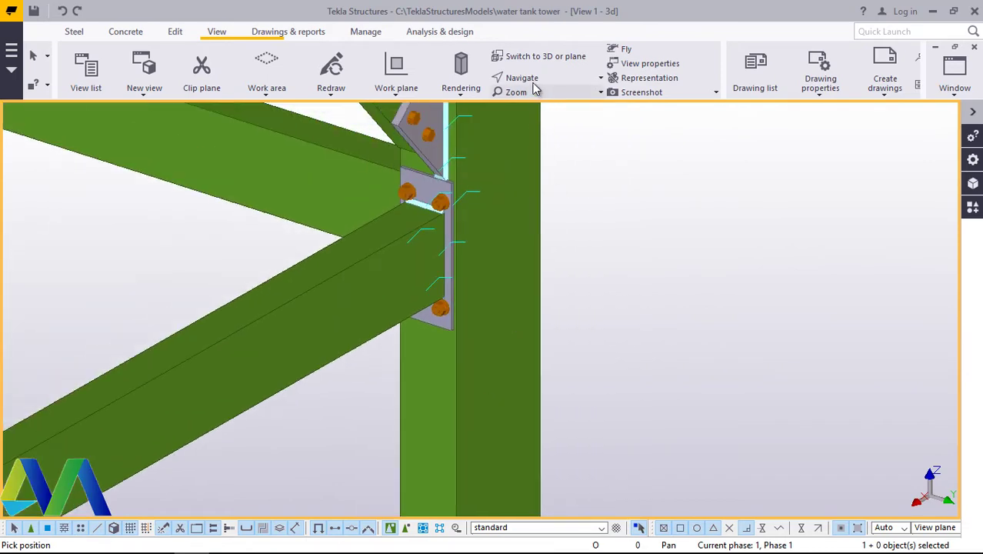
# Step: Set a new rotation point at the beam's bolted end plate and examine its bolts and weld up close
pyautogui.click(520, 78)
pyautogui.click(535, 107)
pyautogui.moveTo(450, 251); pyautogui.dragTo(444, 204)
pyautogui.scroll(4, 444, 204)
pyautogui.scroll(1, 444, 203)
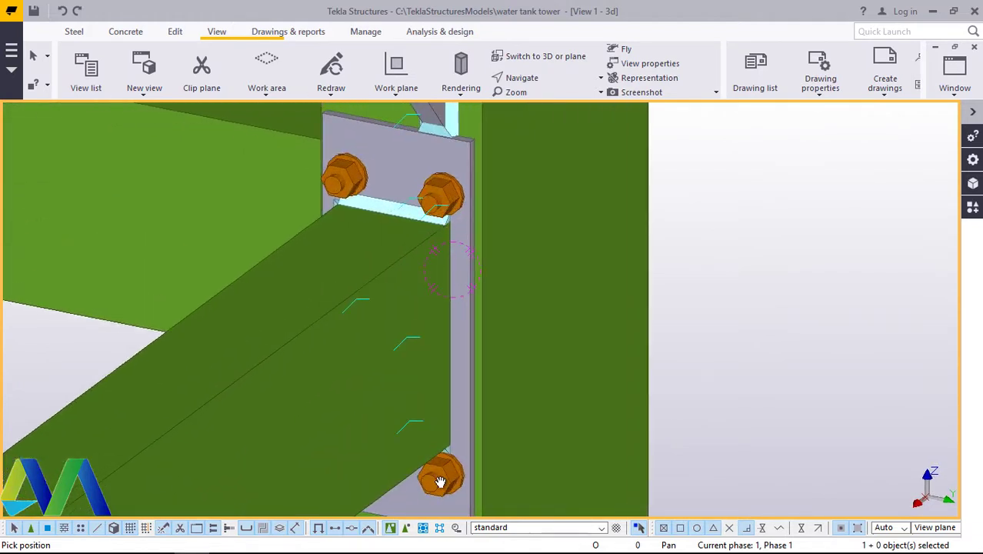
pyautogui.scroll(-3, 403, 302)
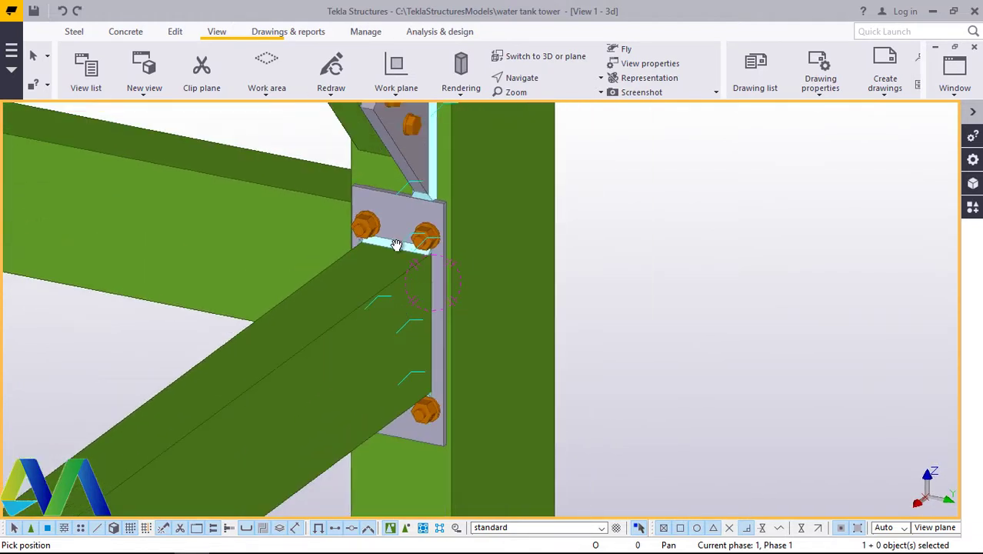
pyautogui.scroll(2, 397, 246)
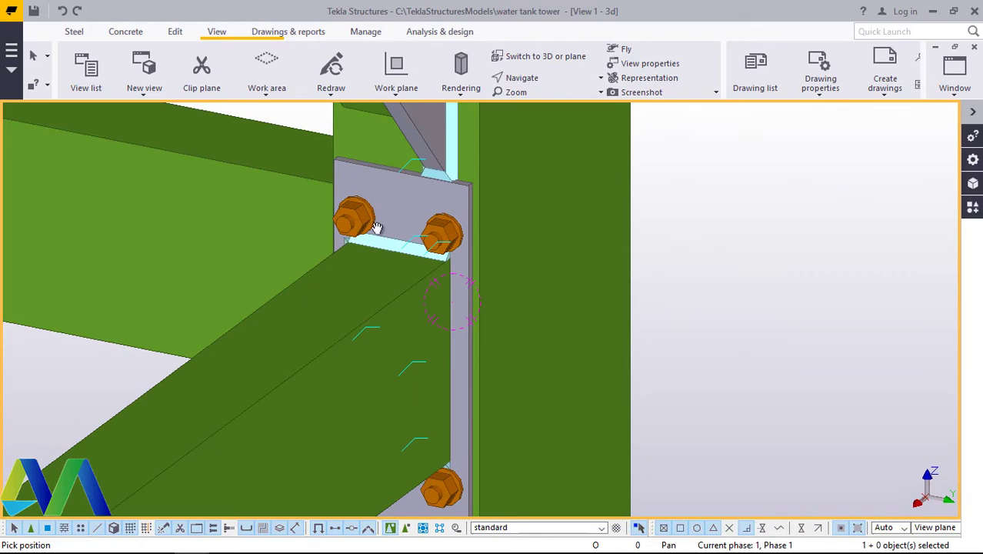
pyautogui.keyDown('ctrl'); pyautogui.moveTo(462, 347); pyautogui.dragTo(636, 349, button='middle'); pyautogui.keyUp('ctrl')
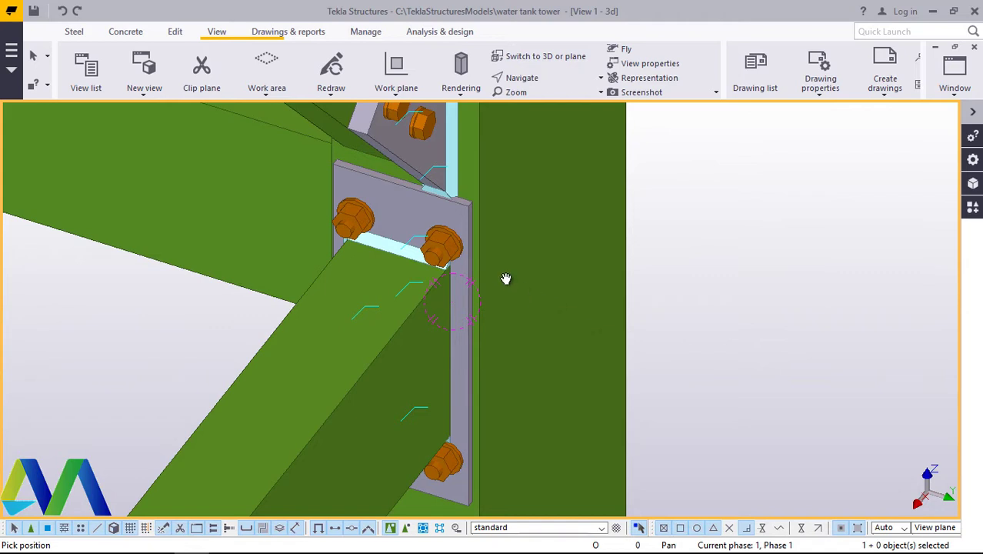
pyautogui.rightClick(677, 234)
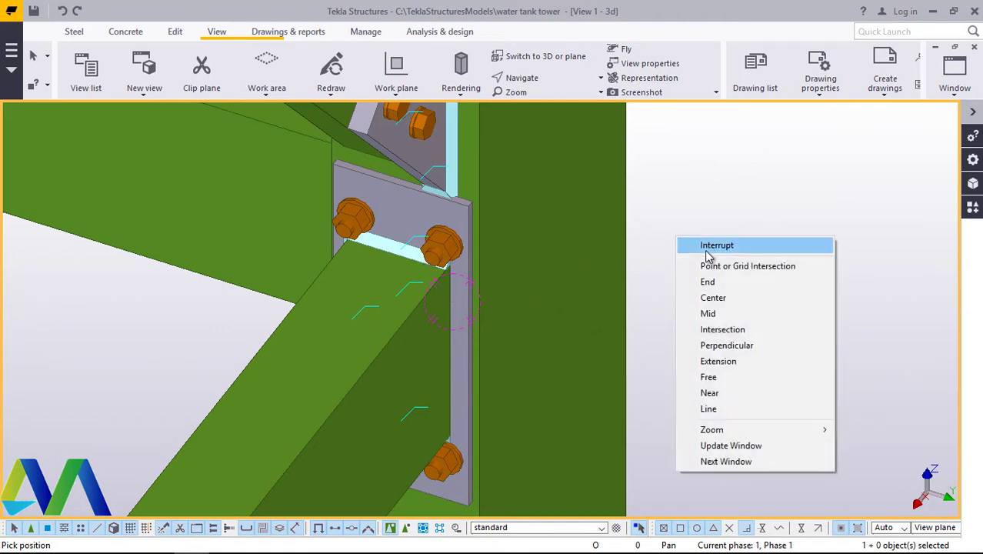
pyautogui.press('Escape')
# Step: Check the properties of the column behind the bolted end plate and open the profile catalogue for its section
pyautogui.doubleClick(548, 220)
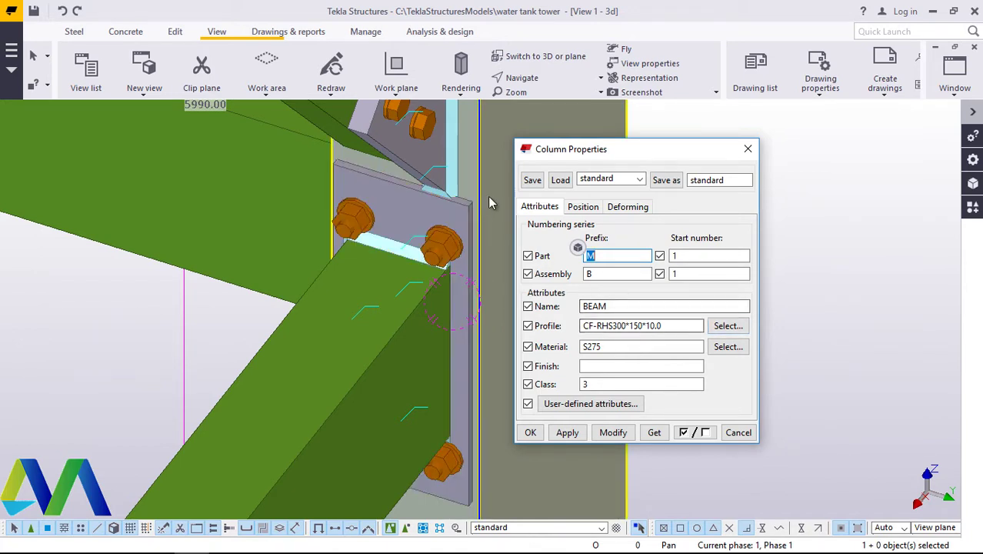
pyautogui.click(748, 148)
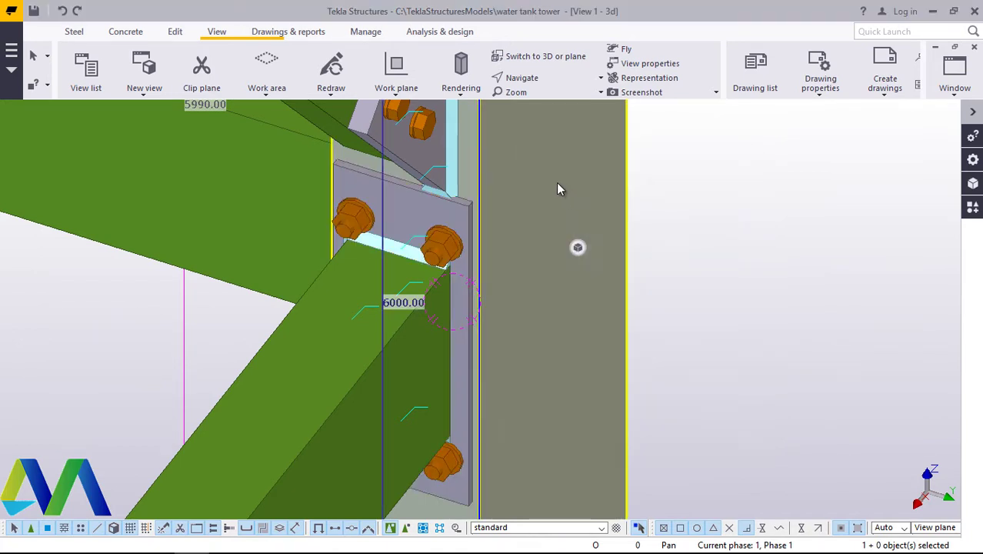
pyautogui.doubleClick(559, 189)
pyautogui.click(727, 326)
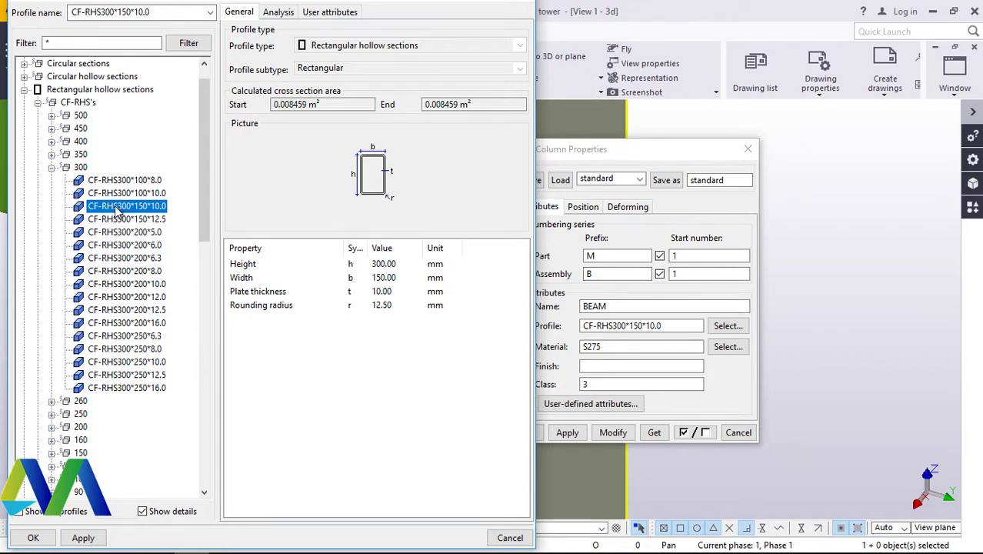
# Step: Browse the RSC and PFC groups of C profiles, view RSC76*38*6.70, and close the catalogue and column properties without modifying the column
pyautogui.click(24, 90)
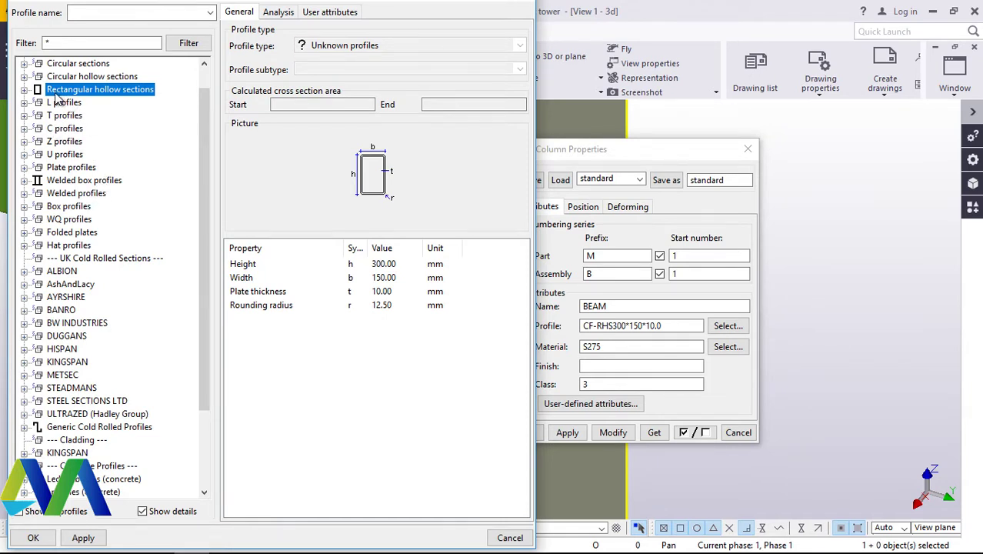
pyautogui.click(25, 128)
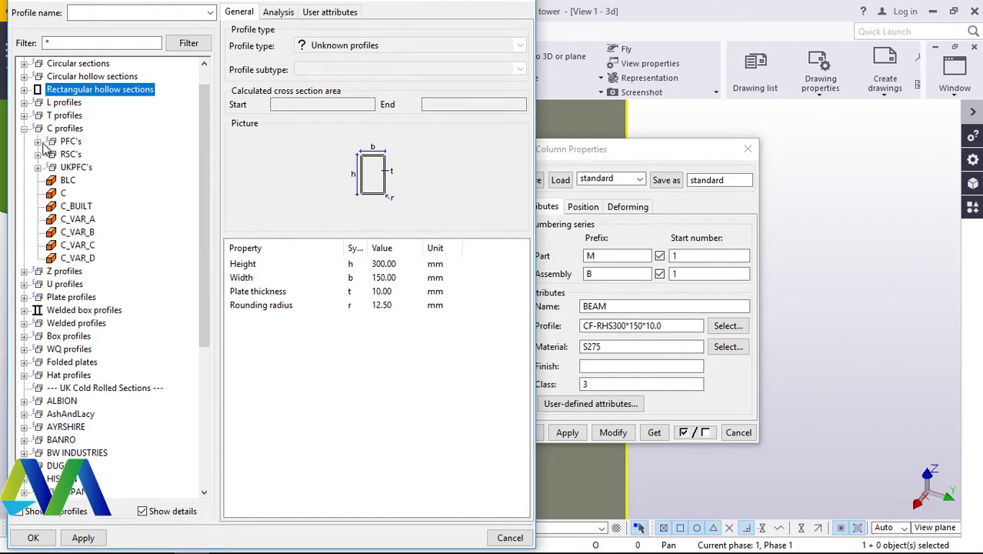
pyautogui.click(38, 154)
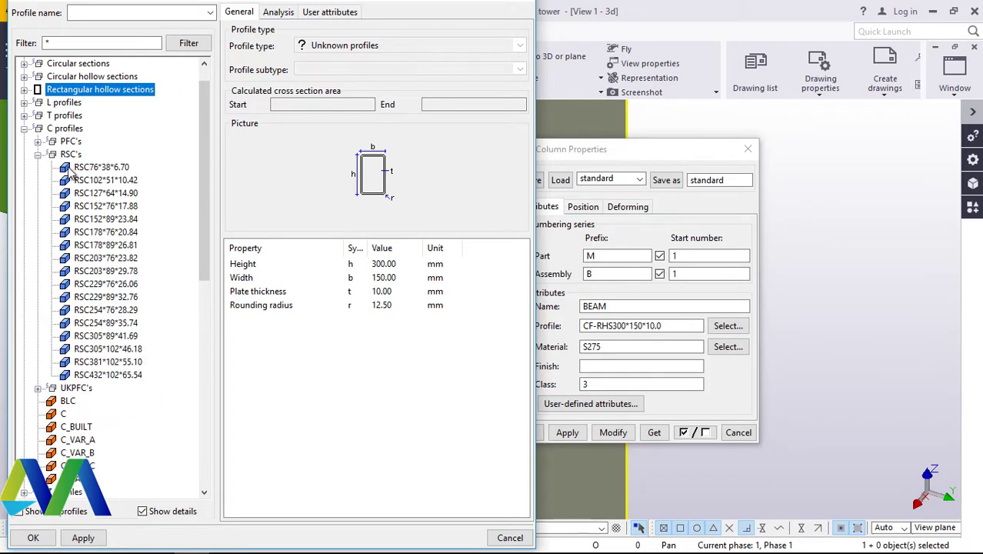
pyautogui.click(87, 169)
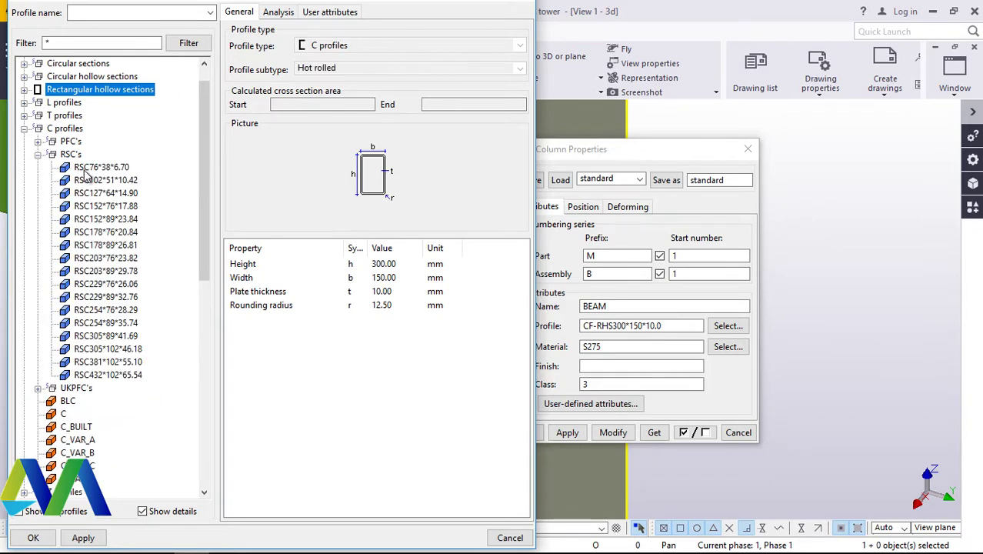
pyautogui.click(38, 142)
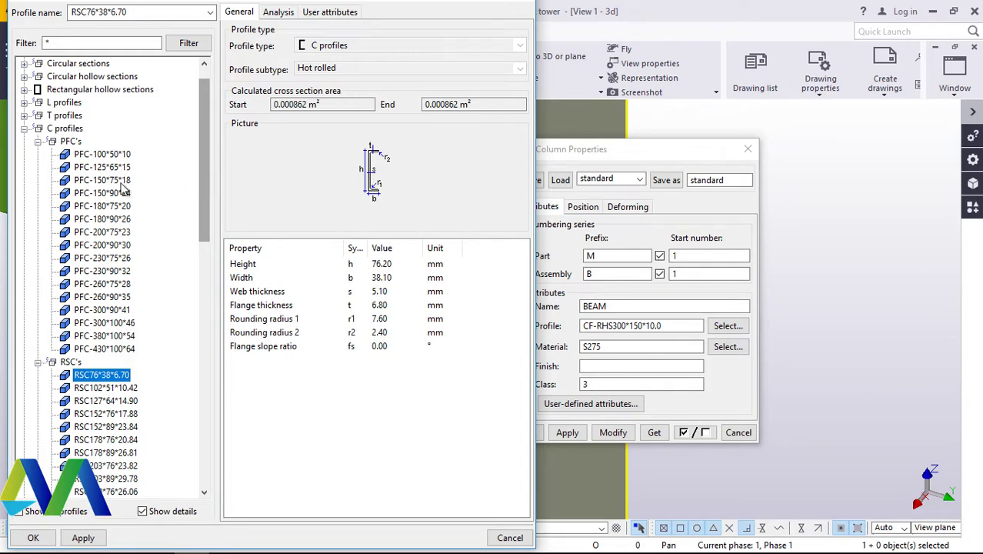
pyautogui.click(26, 130)
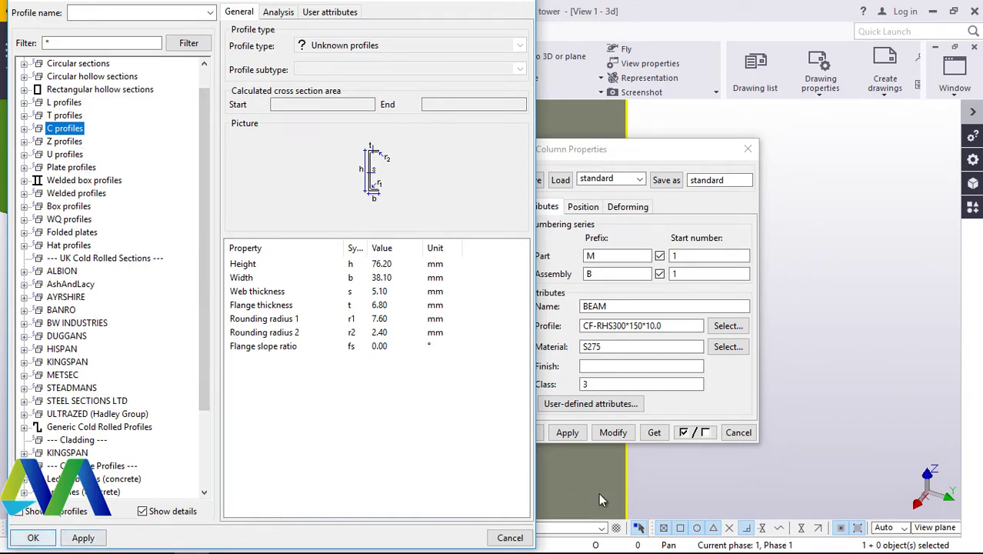
pyautogui.click(509, 538)
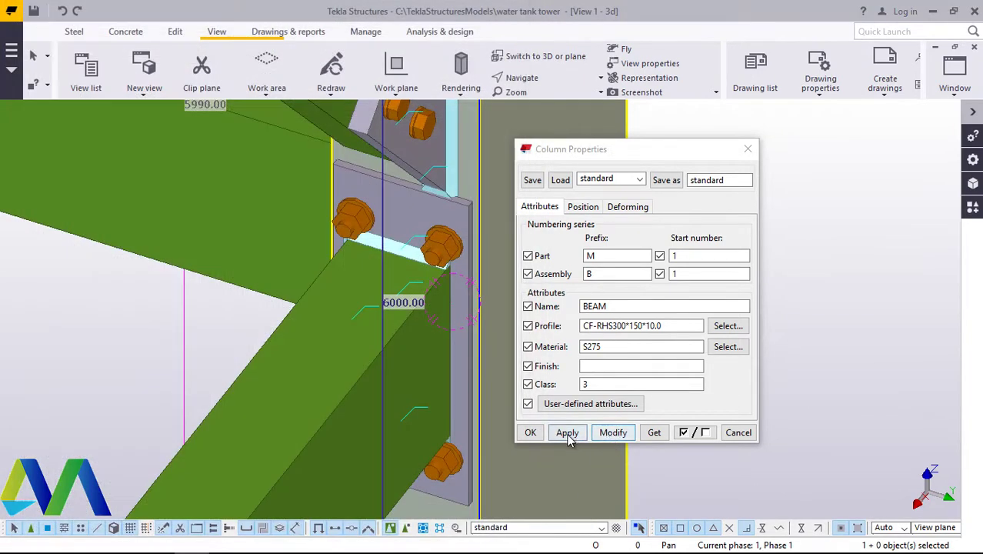
pyautogui.click(748, 148)
pyautogui.click(697, 217)
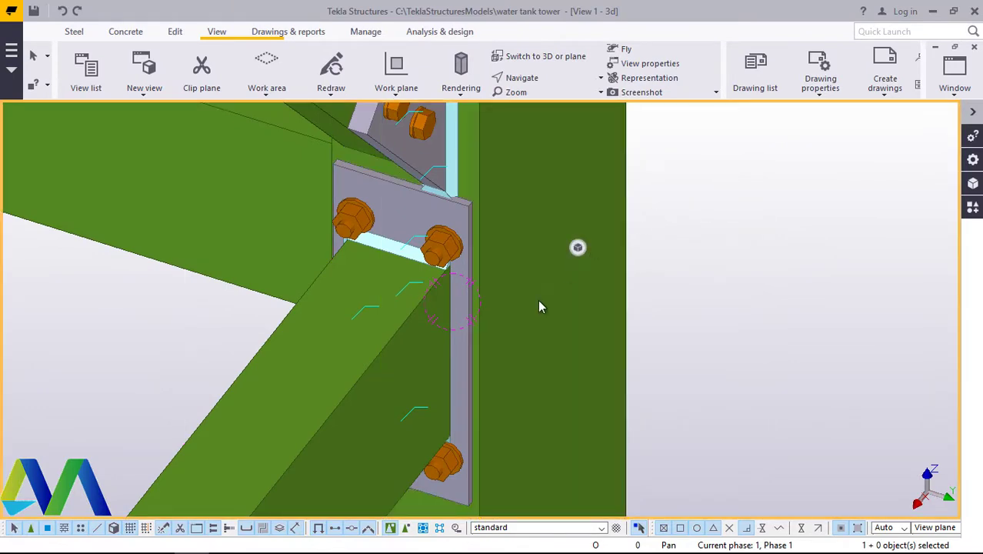
# Step: Bring the tower back into overall view and open the Applications & components catalogue
pyautogui.scroll(-10, 515, 326)
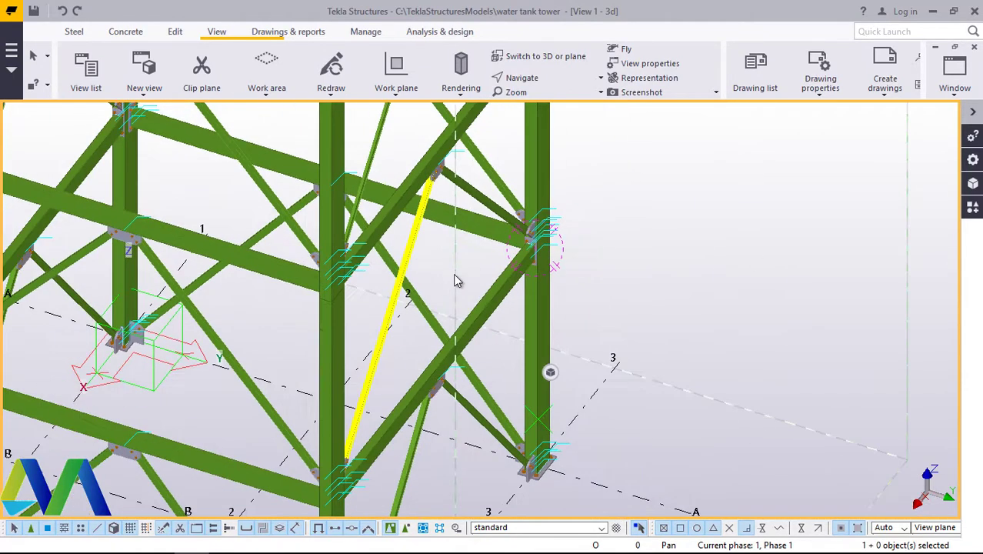
pyautogui.scroll(5, 374, 354)
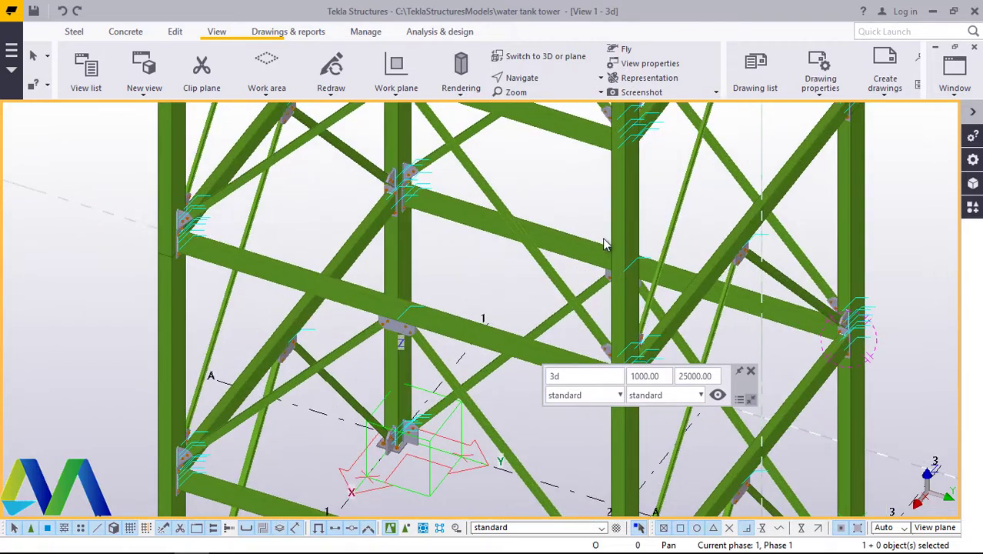
pyautogui.scroll(-5, 374, 353)
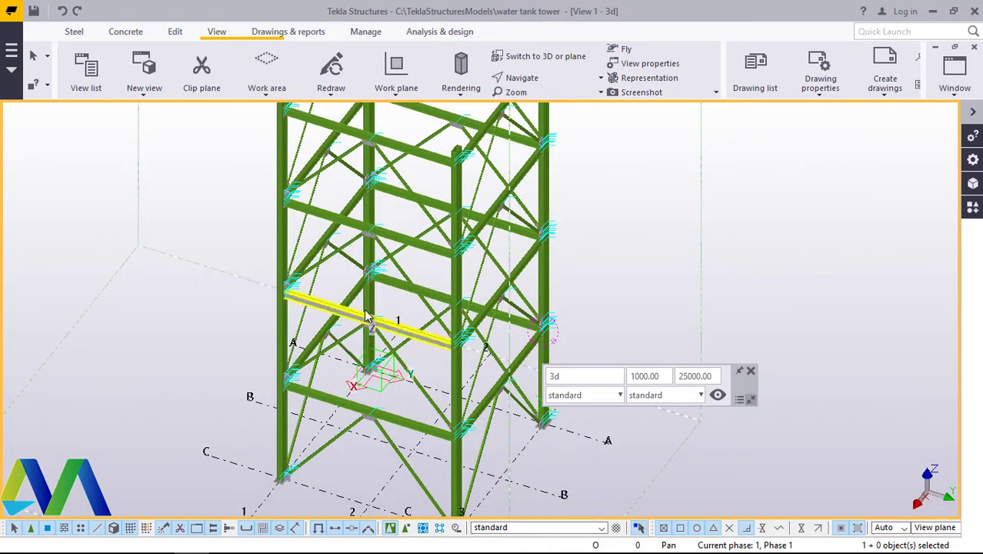
pyautogui.scroll(-2, 367, 317)
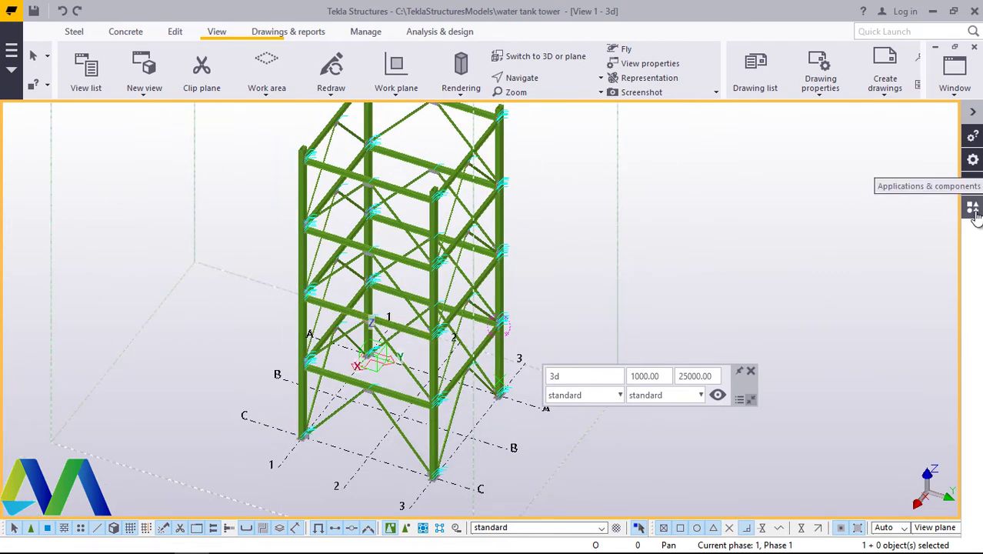
pyautogui.click(973, 209)
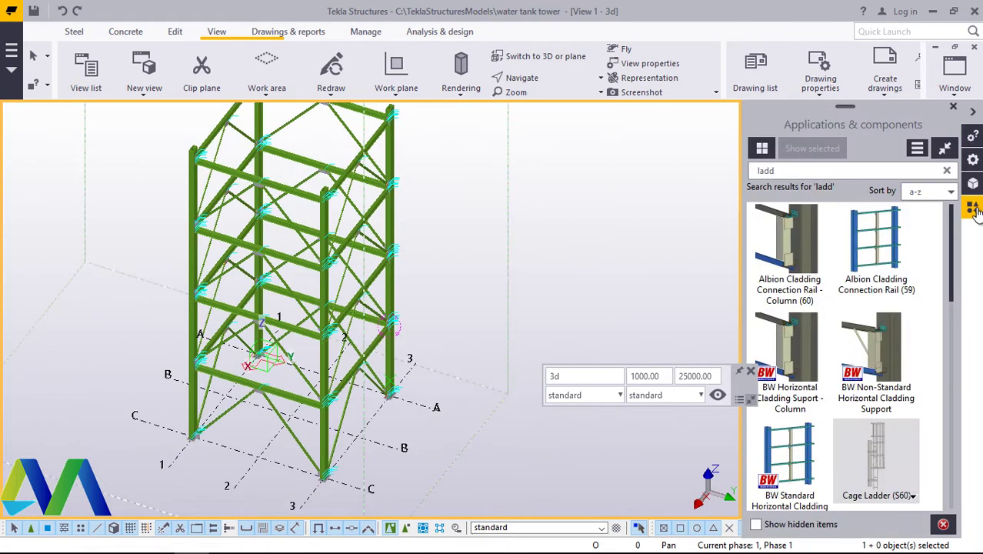
# Step: Search the components catalogue for "ladd" and choose the Cage Ladder (S60) component
pyautogui.click(790, 171)
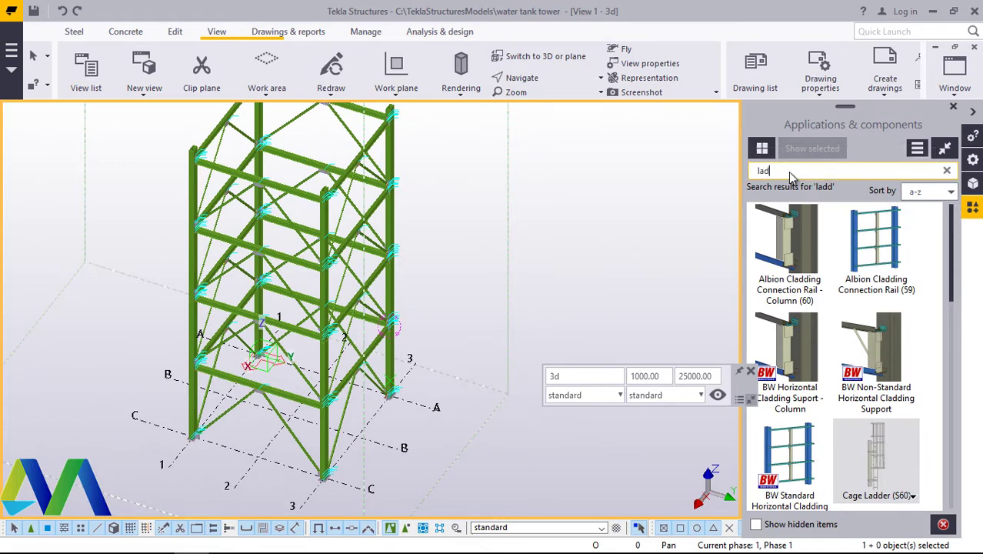
pyautogui.press('BackSpace')
pyautogui.write('dd')
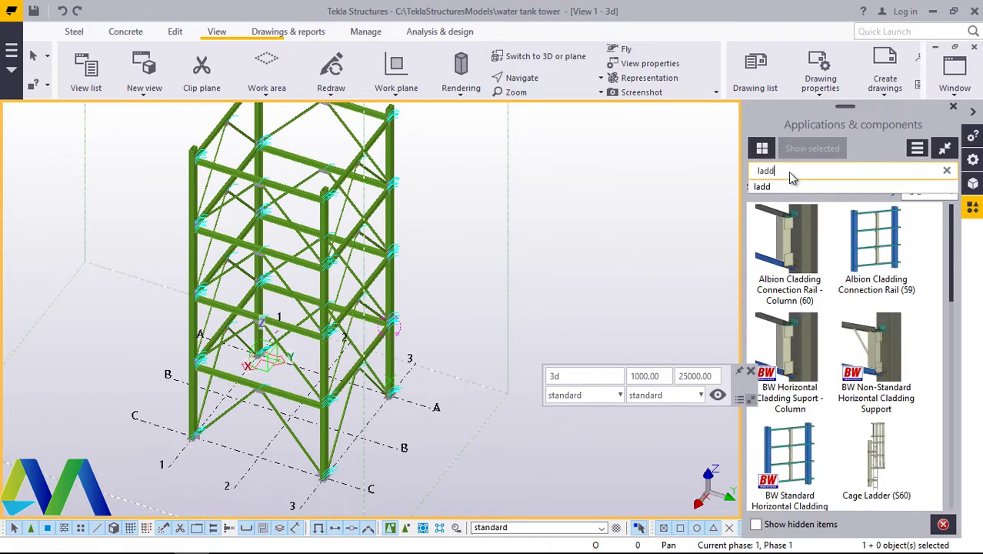
pyautogui.click(882, 459)
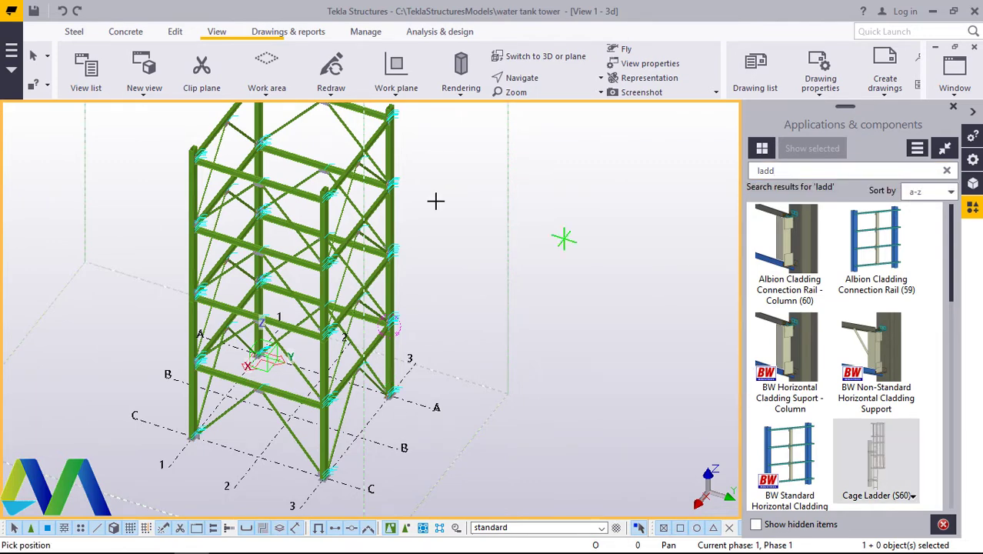
# Step: Place the cage ladder about 6162 mm high, from a point up on the tower face down to the ground intersection of grids C and 2
pyautogui.scroll(3, 243, 338)
pyautogui.scroll(2, 243, 342)
pyautogui.scroll(-4, 333, 334)
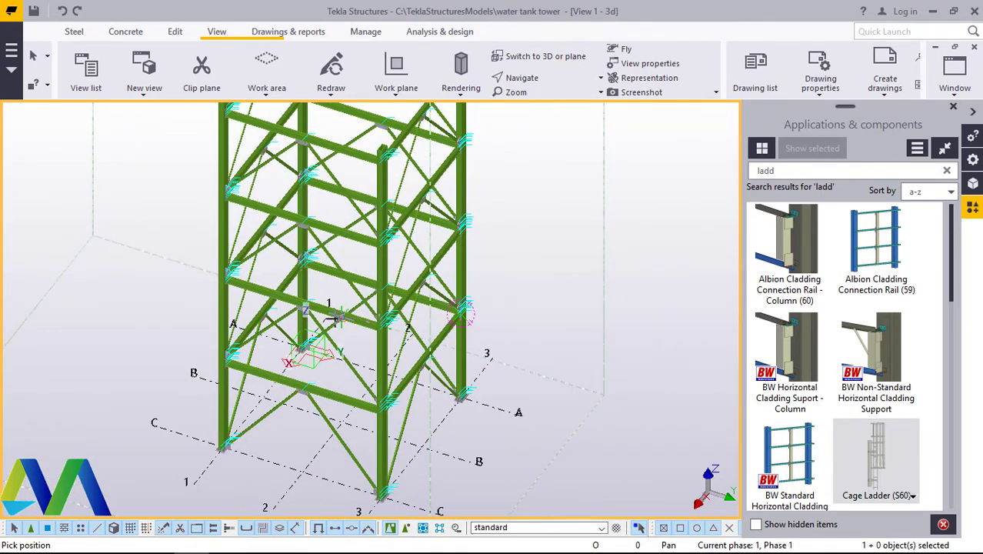
pyautogui.scroll(2, 304, 309)
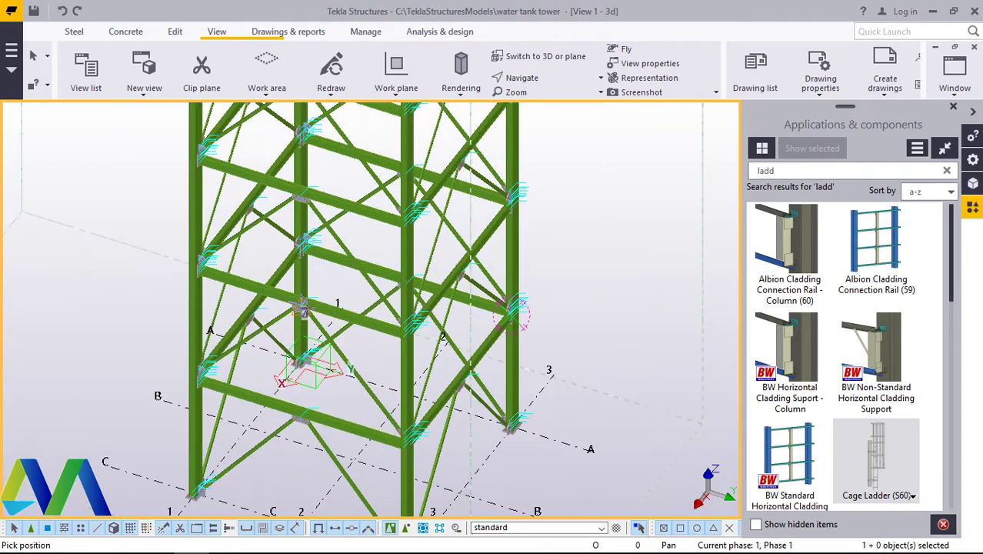
pyautogui.scroll(-3, 305, 309)
pyautogui.scroll(6, 312, 306)
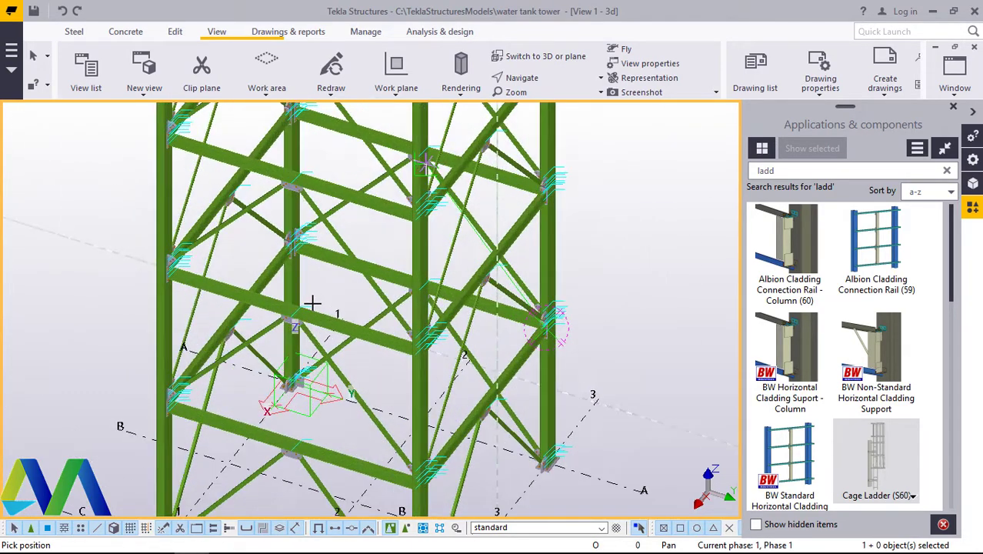
pyautogui.scroll(3, 312, 306)
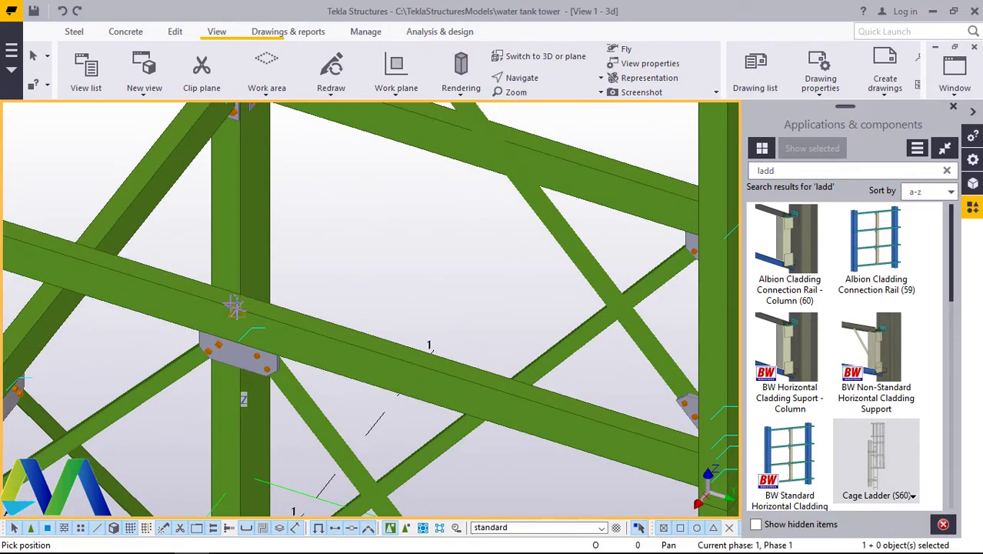
pyautogui.scroll(-8, 278, 266)
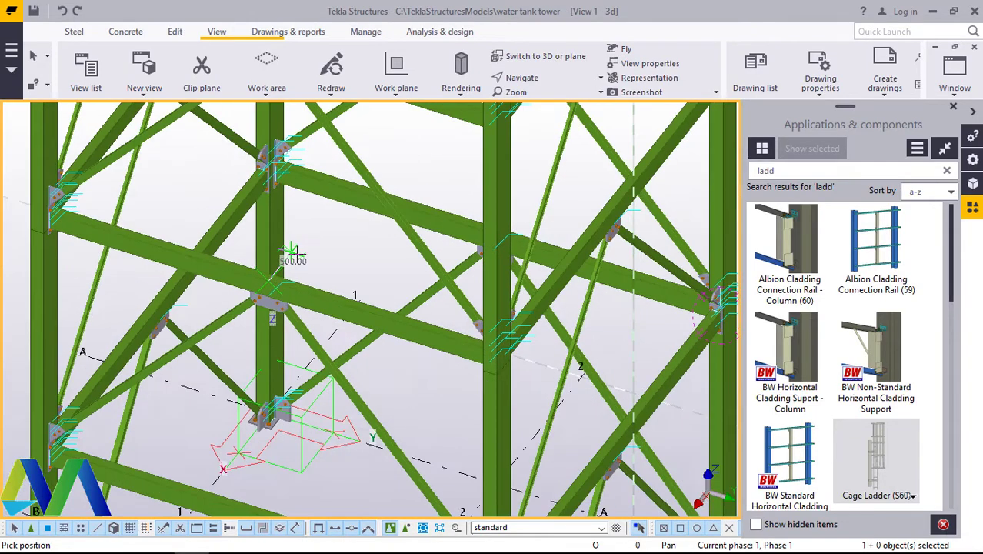
pyautogui.scroll(8, 296, 384)
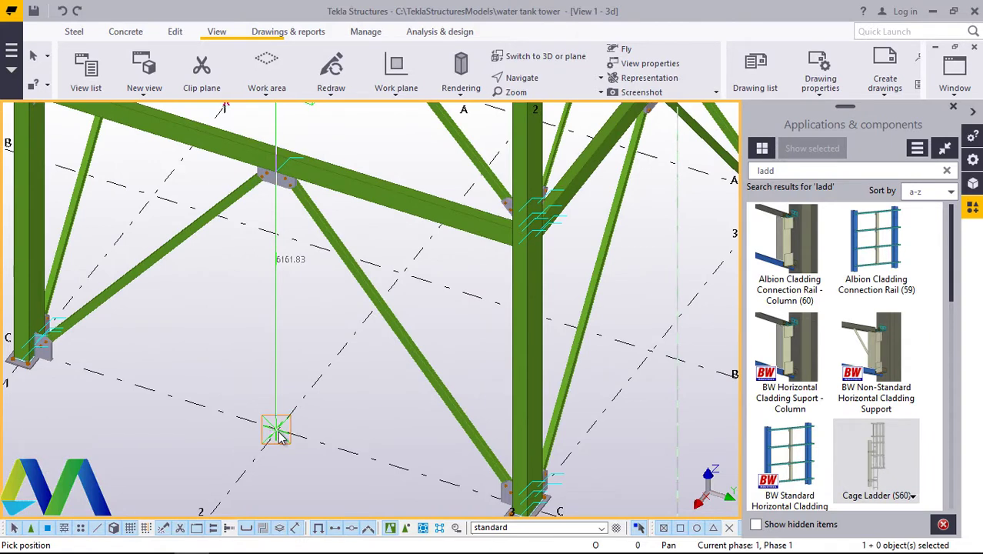
pyautogui.click(277, 430)
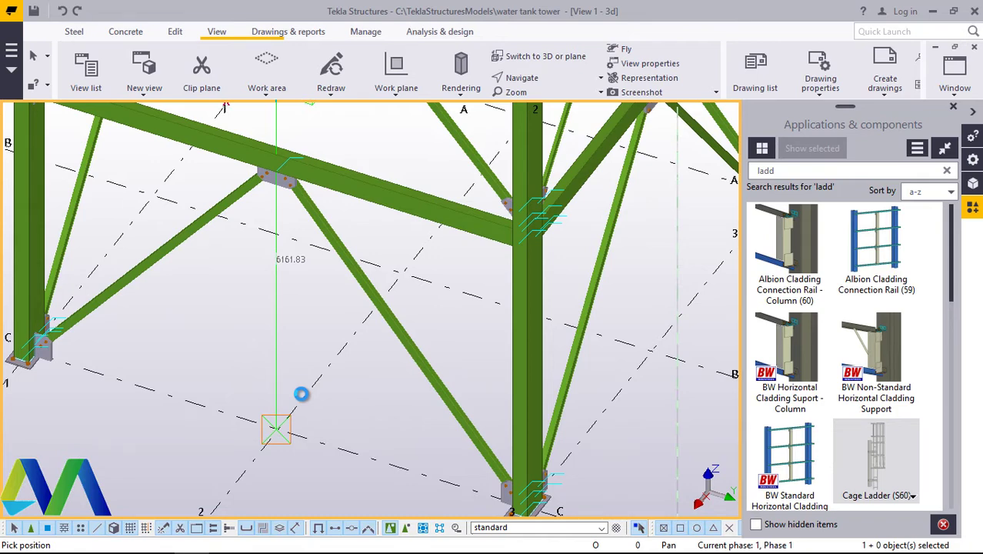
pyautogui.click(300, 394)
pyautogui.rightClick(235, 301)
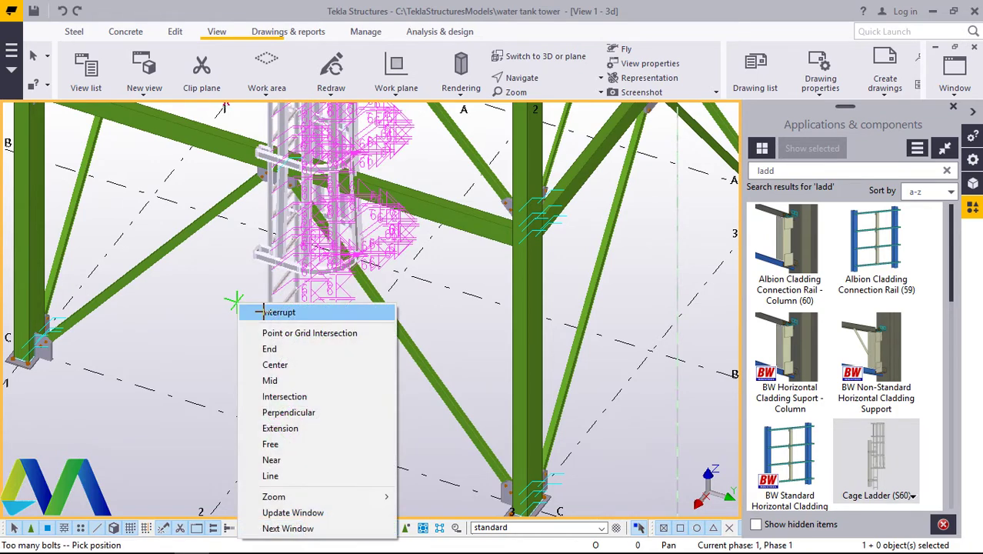
pyautogui.click(265, 311)
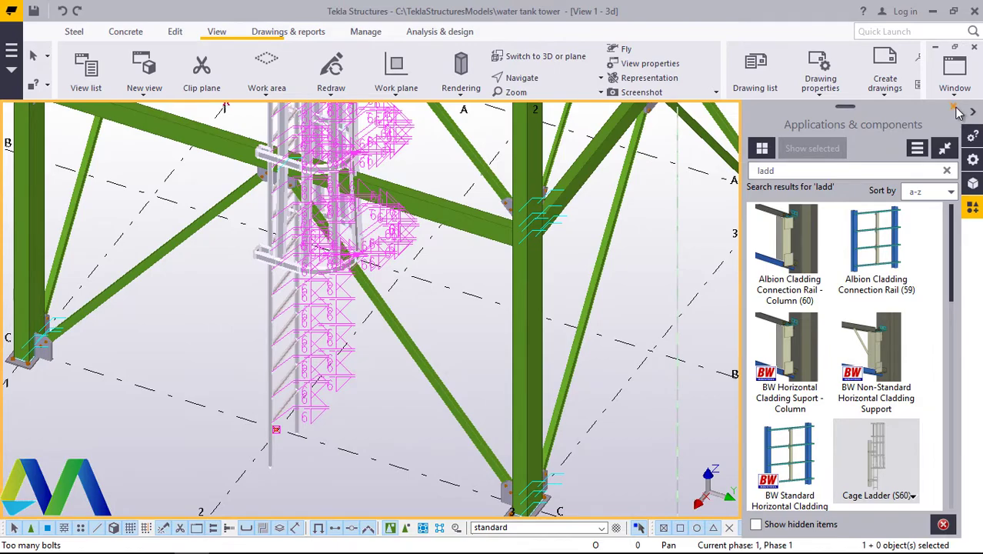
# Step: Close the components catalogue, set the view rotation point at the ladder's base, and examine the ladder from several angles
pyautogui.click(955, 109)
pyautogui.click(519, 79)
pyautogui.click(531, 103)
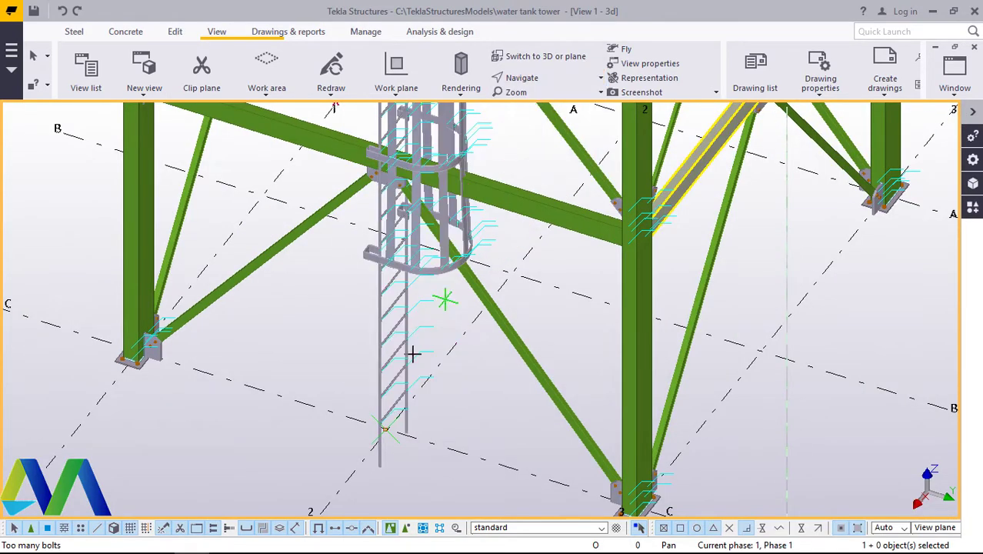
pyautogui.keyDown('ctrl'); pyautogui.moveTo(404, 430); pyautogui.dragTo(602, 341, button='middle'); pyautogui.keyUp('ctrl')
pyautogui.moveTo(603, 341); pyautogui.dragTo(548, 421)
pyautogui.keyDown('ctrl'); pyautogui.moveTo(548, 421); pyautogui.dragTo(417, 391, button='middle'); pyautogui.keyUp('ctrl')
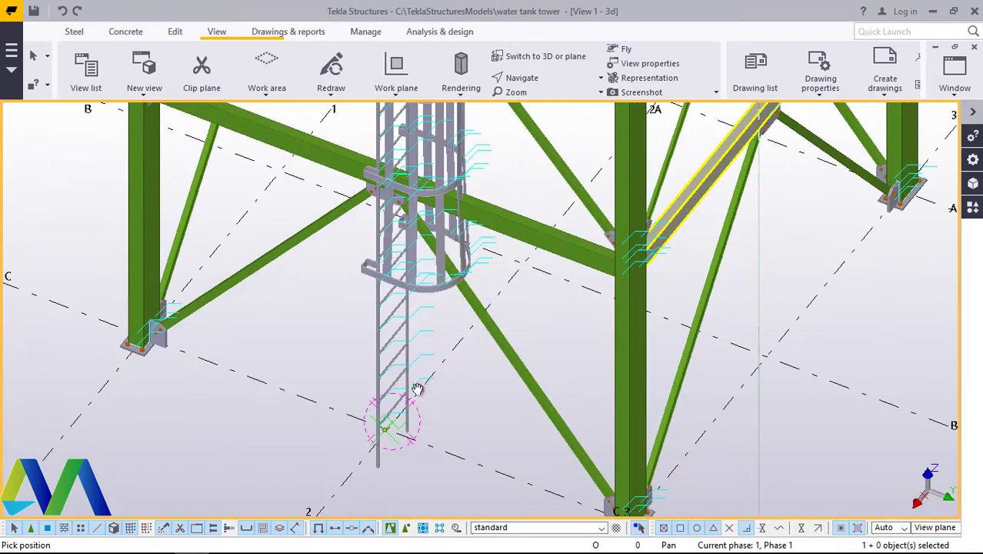
pyautogui.scroll(3, 396, 319)
pyautogui.scroll(-6, 464, 346)
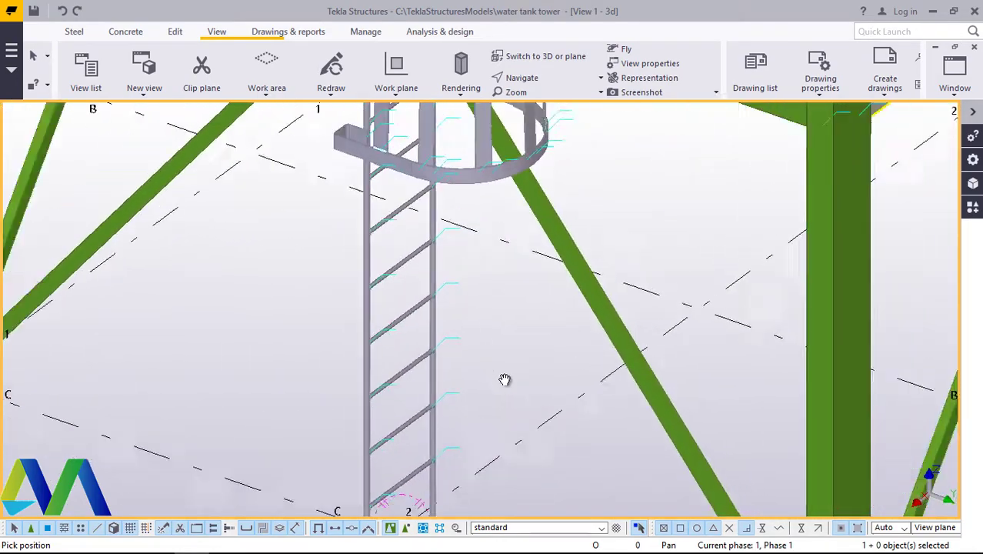
pyautogui.keyDown('ctrl'); pyautogui.moveTo(433, 381); pyautogui.dragTo(480, 381, button='middle'); pyautogui.keyUp('ctrl')
pyautogui.rightClick(479, 381)
pyautogui.click(520, 153)
# Step: Open the cage ladder's properties and bring up its parameters, including the Ladder Faces setting
pyautogui.click(439, 319)
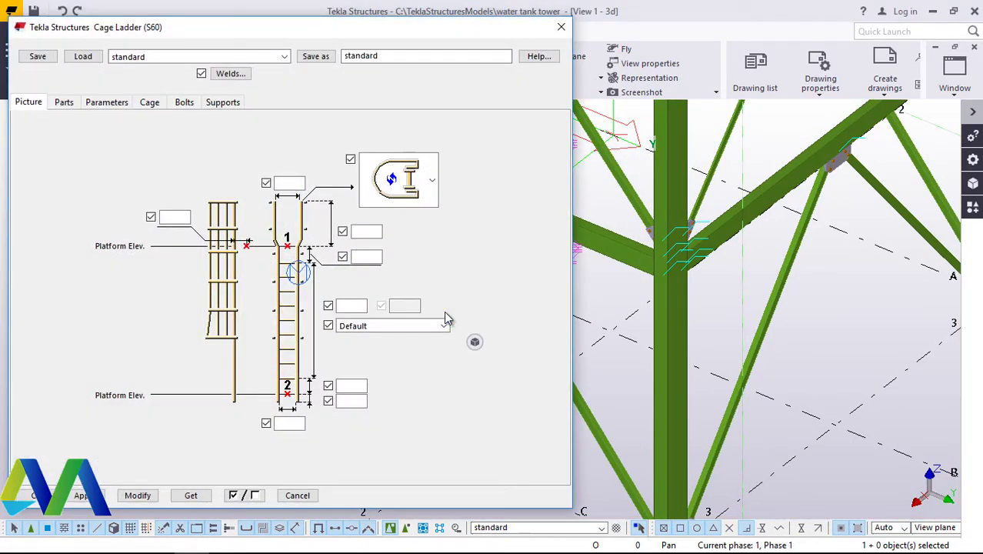
pyautogui.click(107, 103)
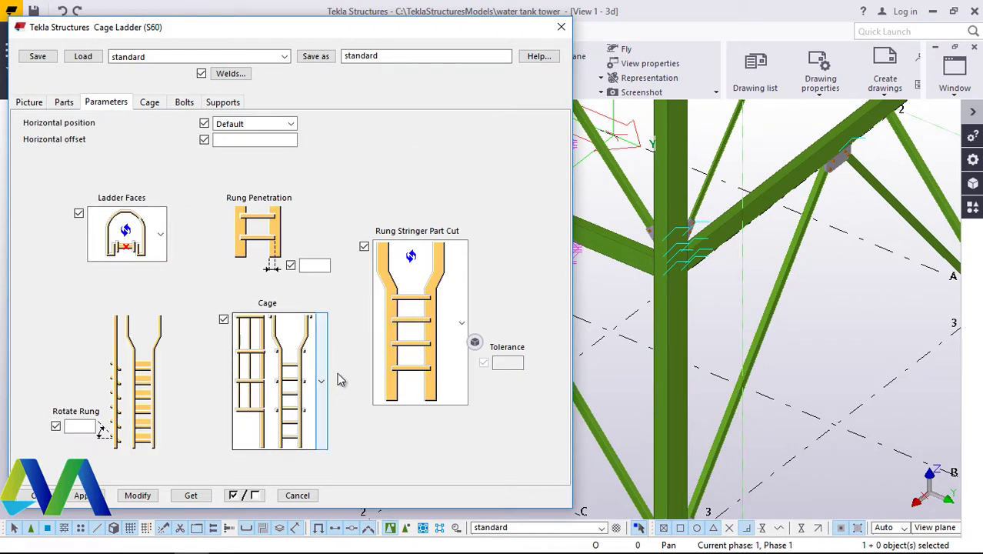
pyautogui.click(160, 235)
pyautogui.click(196, 205)
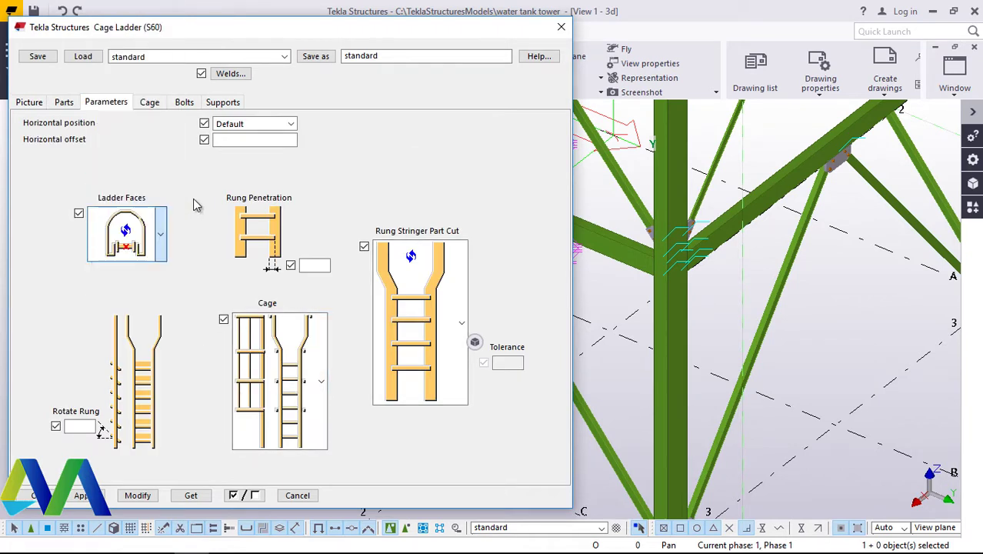
# Step: Try the Ladder Faces option whose cage hoop curves to the left and apply it to the placed ladder
pyautogui.click(160, 237)
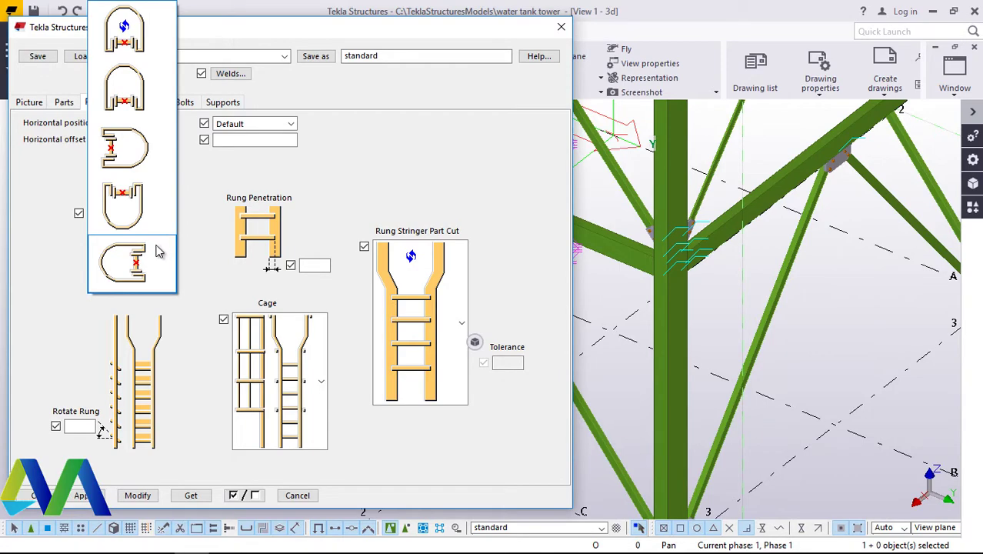
pyautogui.click(157, 256)
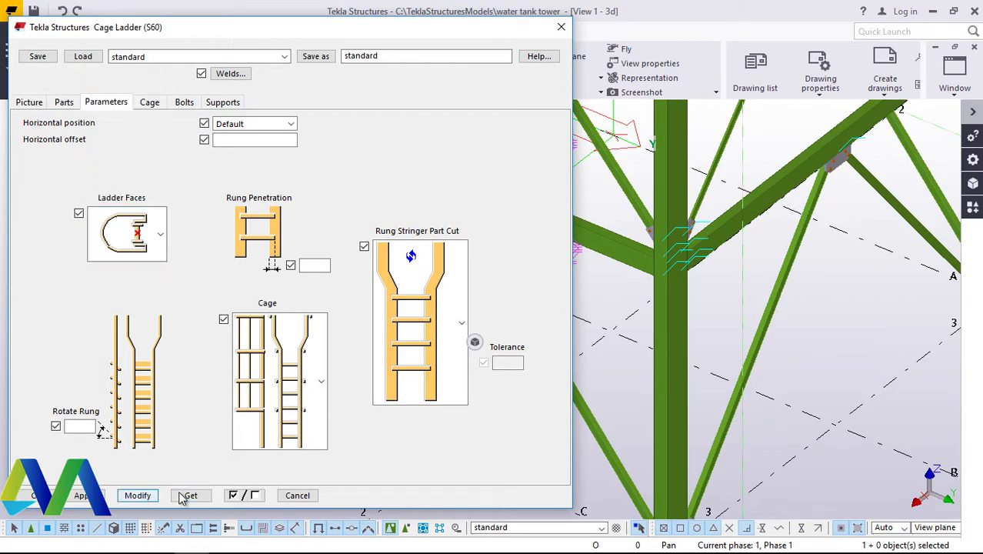
pyautogui.scroll(-3, 779, 345)
pyautogui.scroll(3, 698, 304)
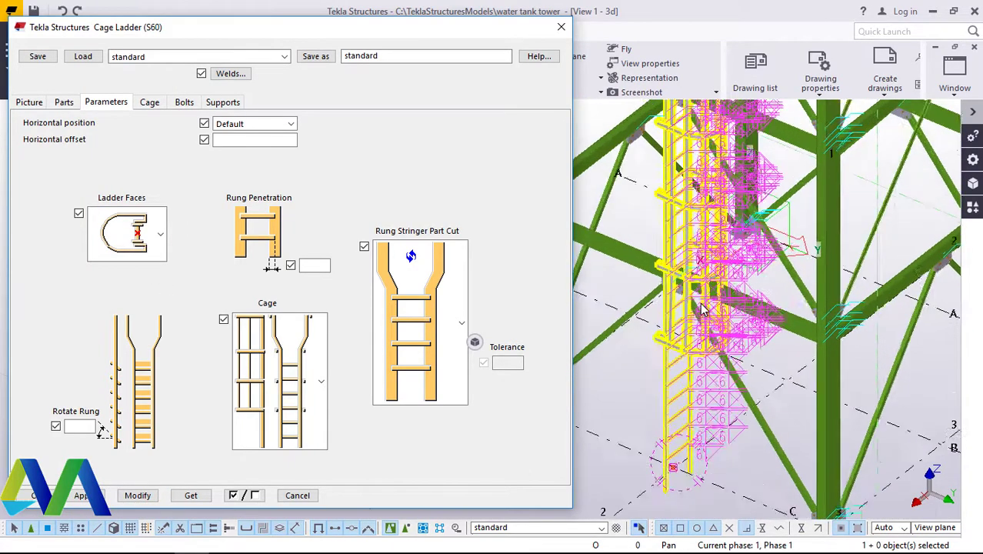
pyautogui.click(137, 496)
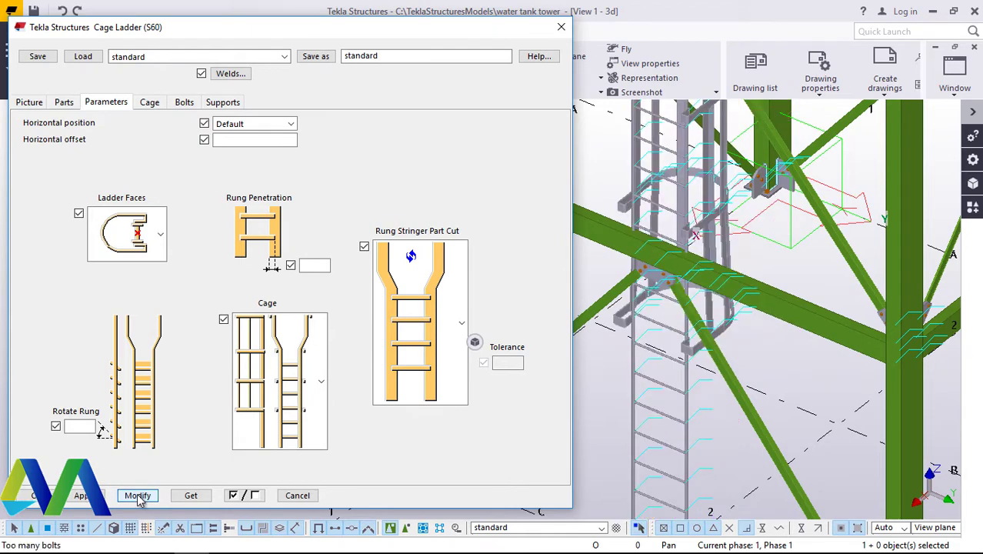
# Step: Set Ladder Faces to the option whose cage hoop curves to the right, modify the placed ladder, and close its properties
pyautogui.click(153, 227)
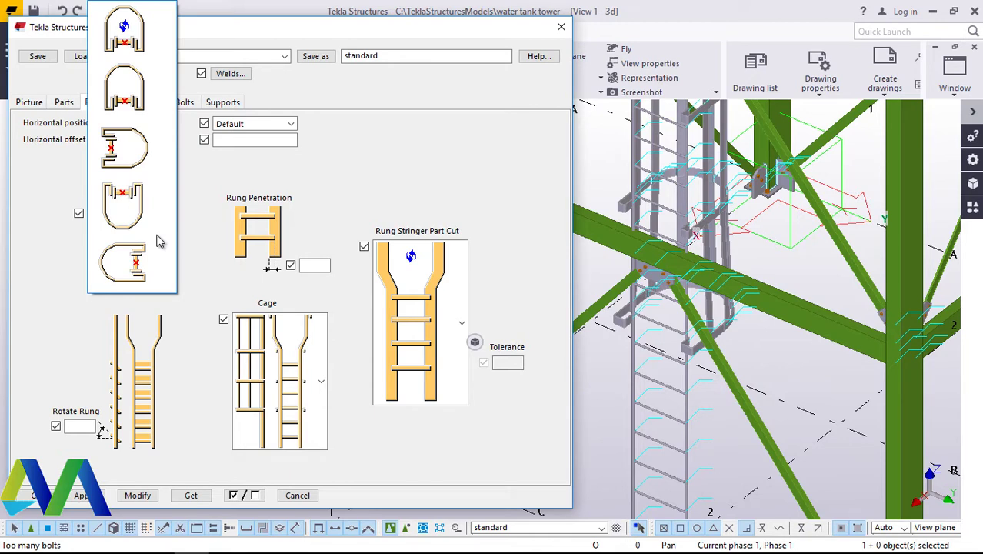
pyautogui.click(143, 158)
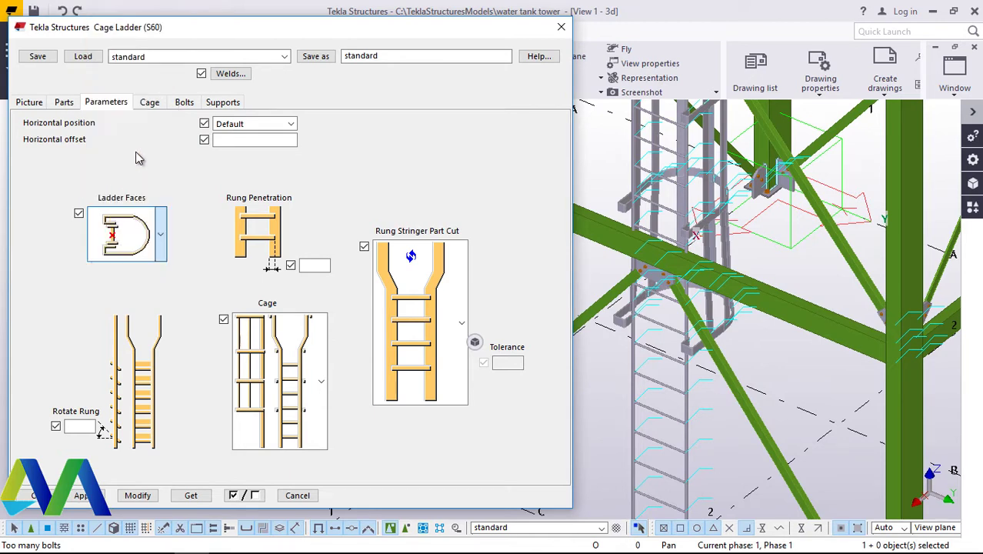
pyautogui.click(139, 497)
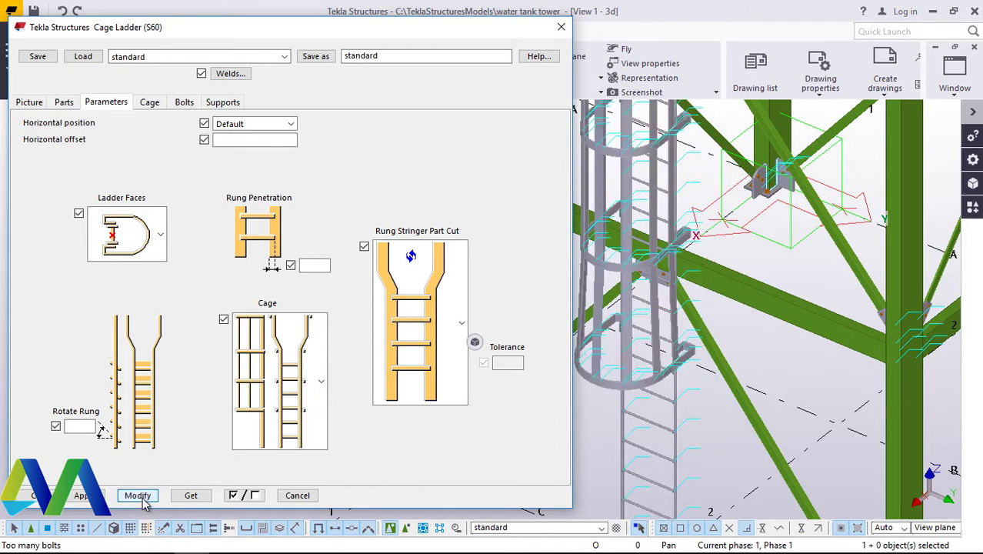
pyautogui.scroll(-4, 729, 303)
pyautogui.scroll(2, 715, 204)
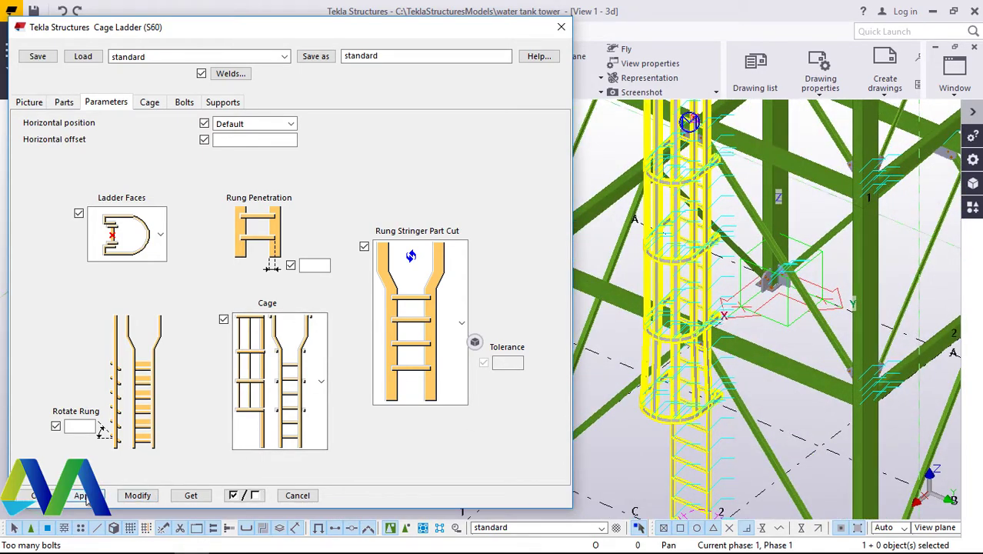
pyautogui.click(34, 495)
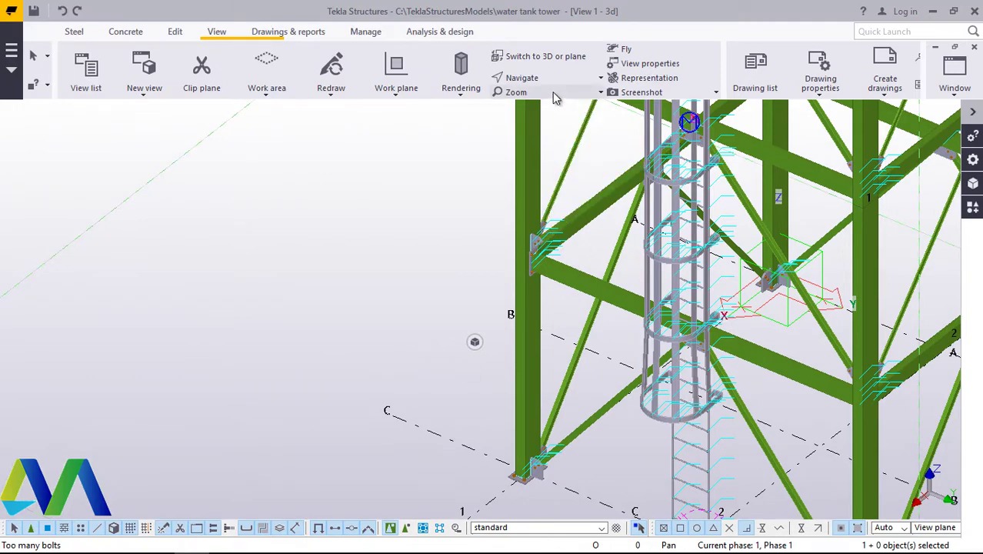
# Step: Reopen the cage ladder's properties and review its parts settings, cage layout options and Ladder Faces options
pyautogui.scroll(6, 714, 422)
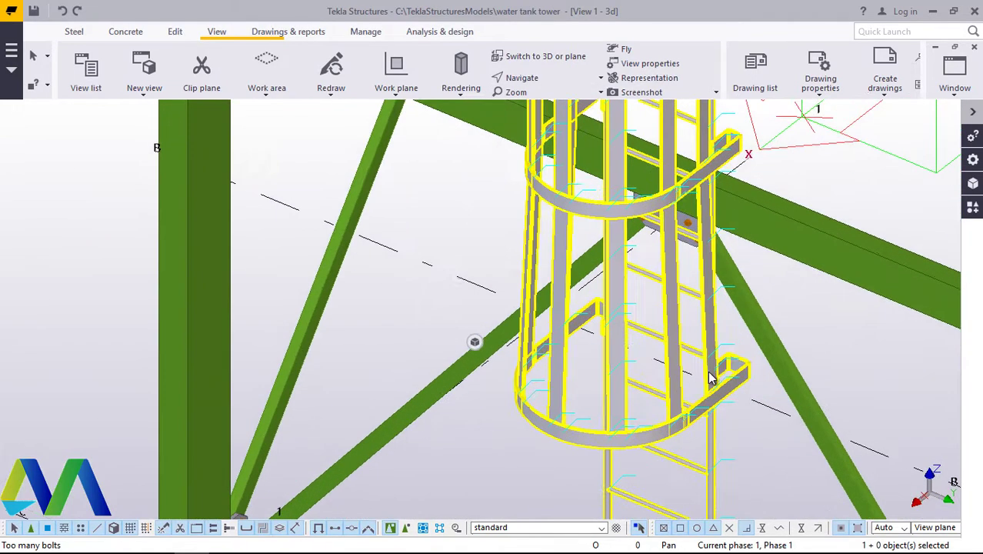
pyautogui.doubleClick(612, 445)
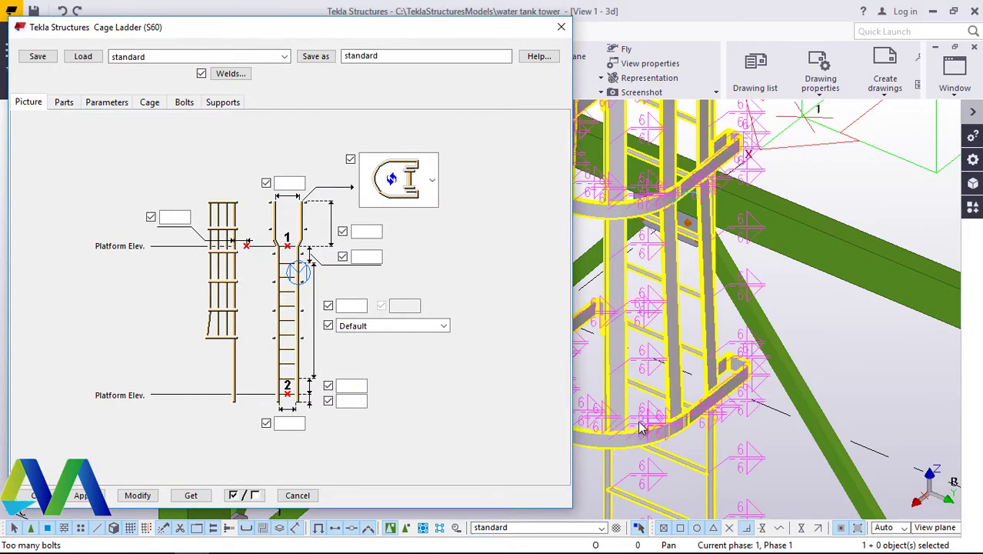
pyautogui.click(64, 103)
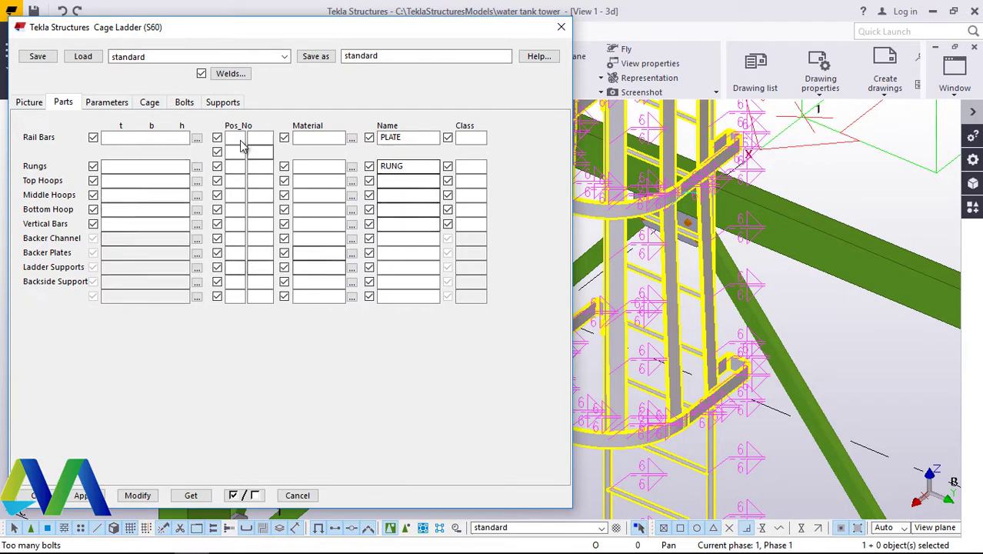
pyautogui.click(120, 108)
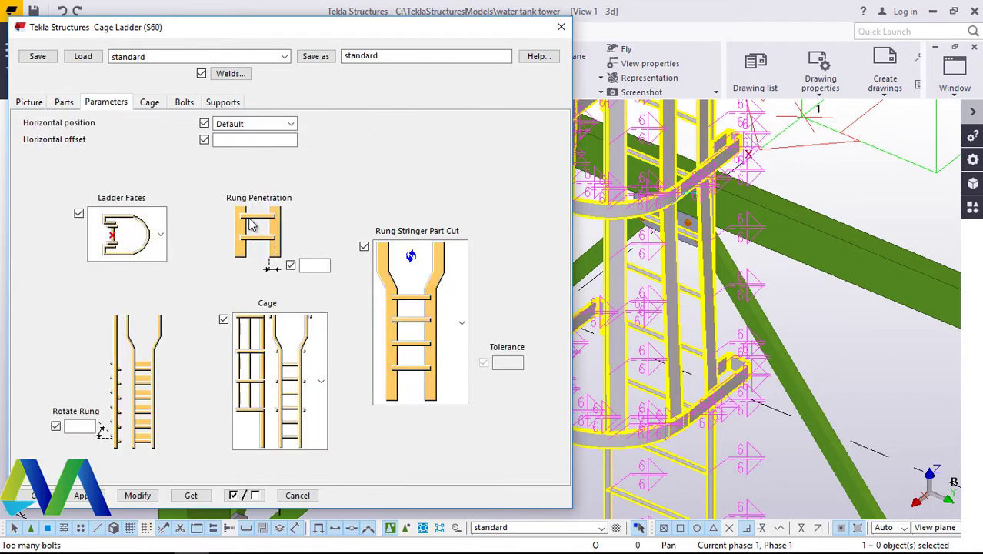
pyautogui.click(324, 386)
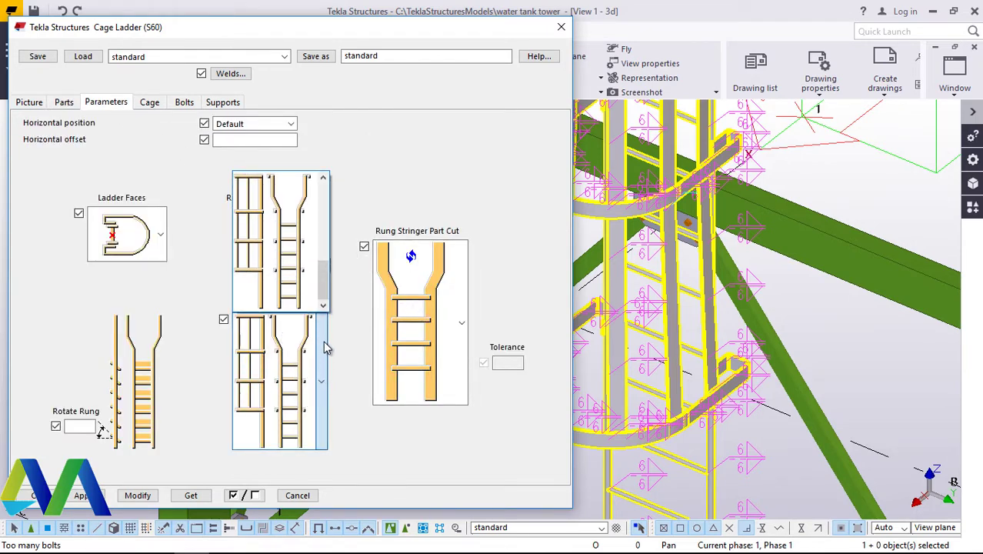
pyautogui.moveTo(325, 284)
pyautogui.mouseDown()
pyautogui.moveTo(325, 202)
pyautogui.moveTo(324, 275)
pyautogui.mouseUp()
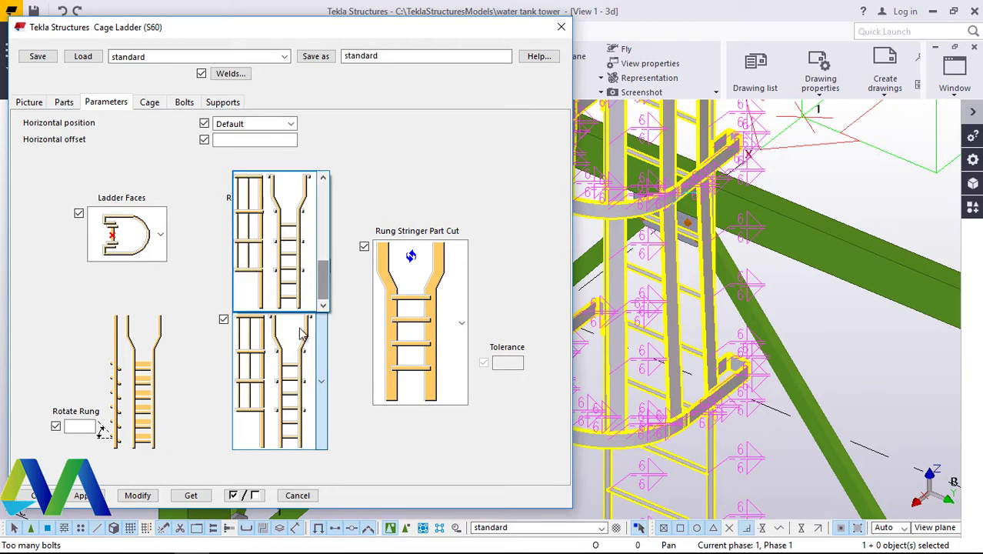
pyautogui.click(159, 240)
pyautogui.click(164, 240)
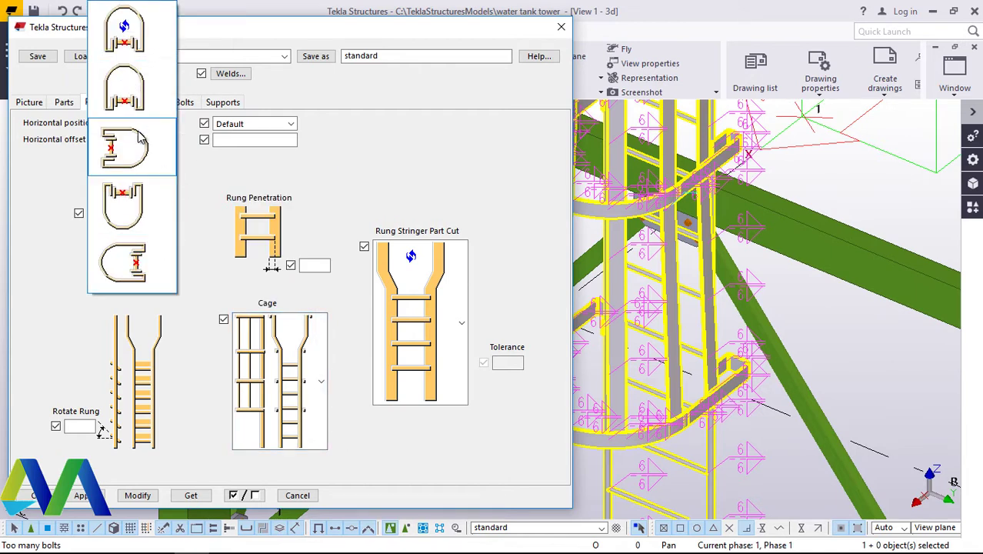
pyautogui.click(406, 161)
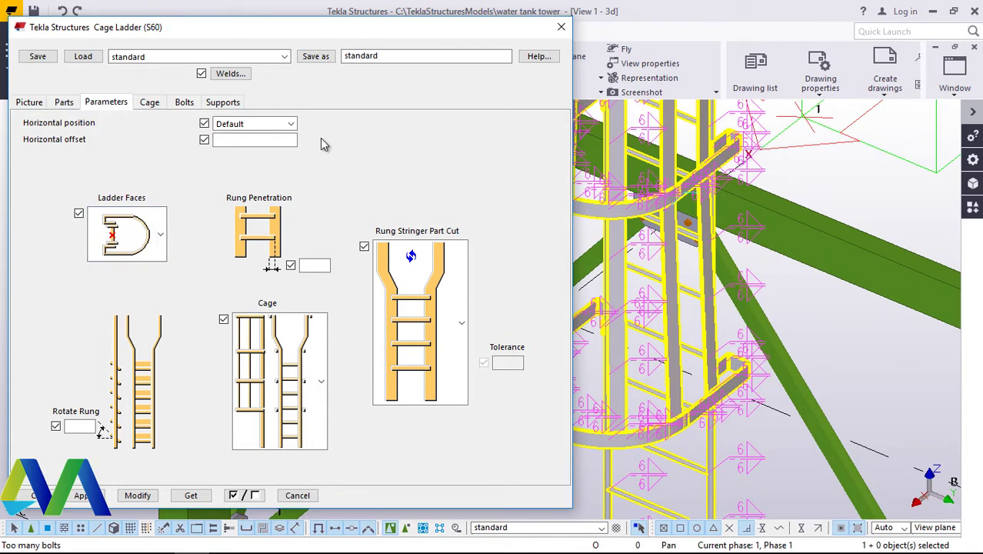
# Step: Review the Horizontal position options of the cage ladder and close its properties without changing them
pyautogui.click(291, 123)
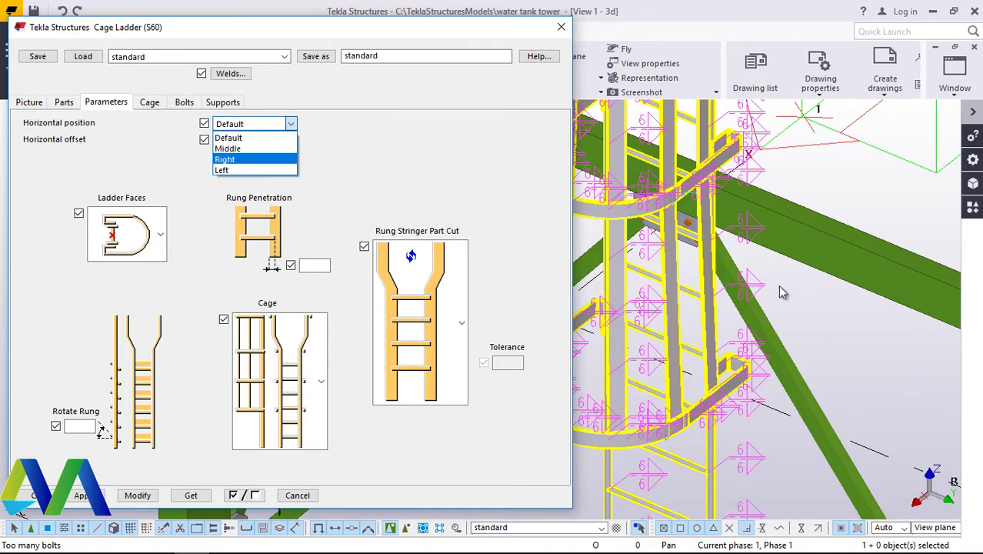
pyautogui.click(308, 499)
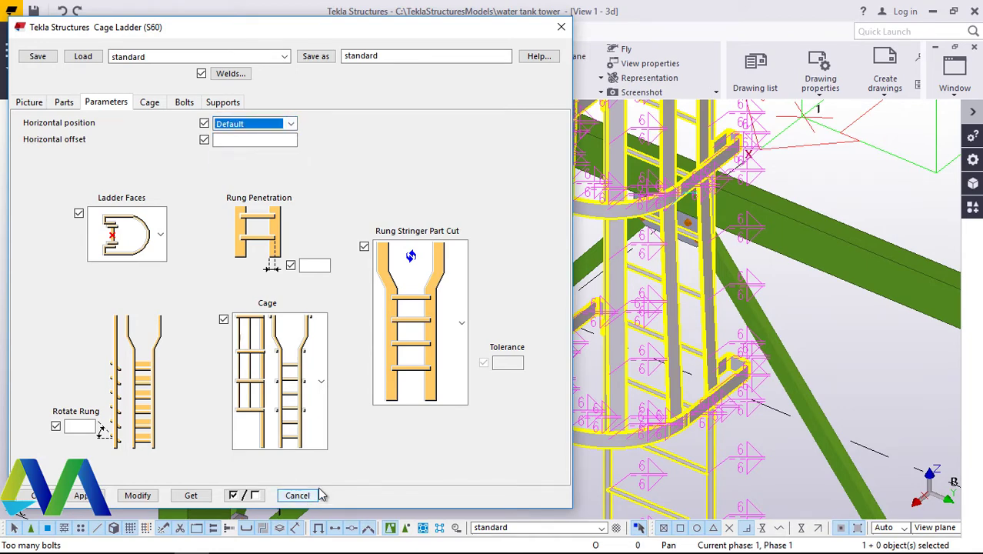
pyautogui.click(301, 495)
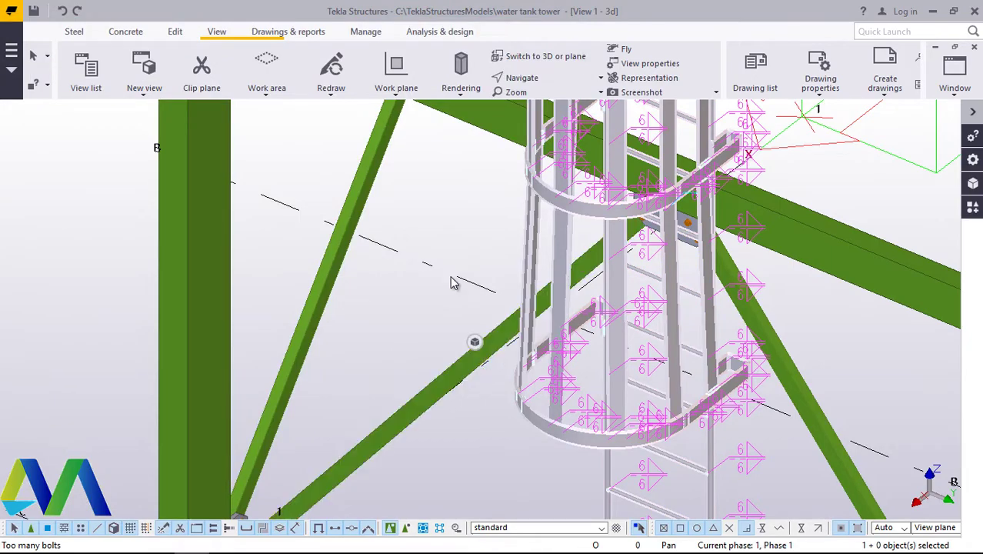
# Step: Examine the cage ladder's height and fit against the tower's bracing and horizontal members
pyautogui.scroll(-3, 465, 253)
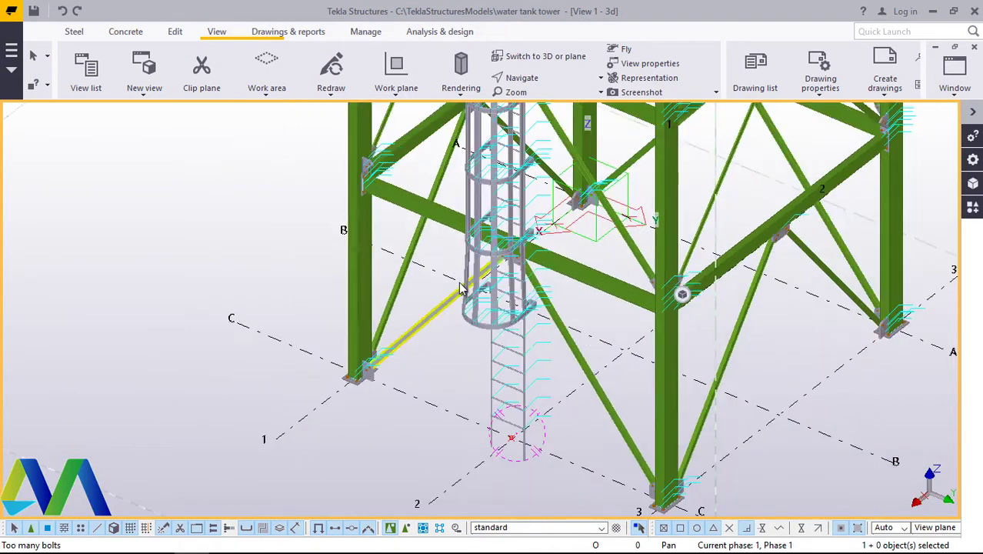
pyautogui.scroll(-2, 460, 289)
pyautogui.scroll(6, 477, 254)
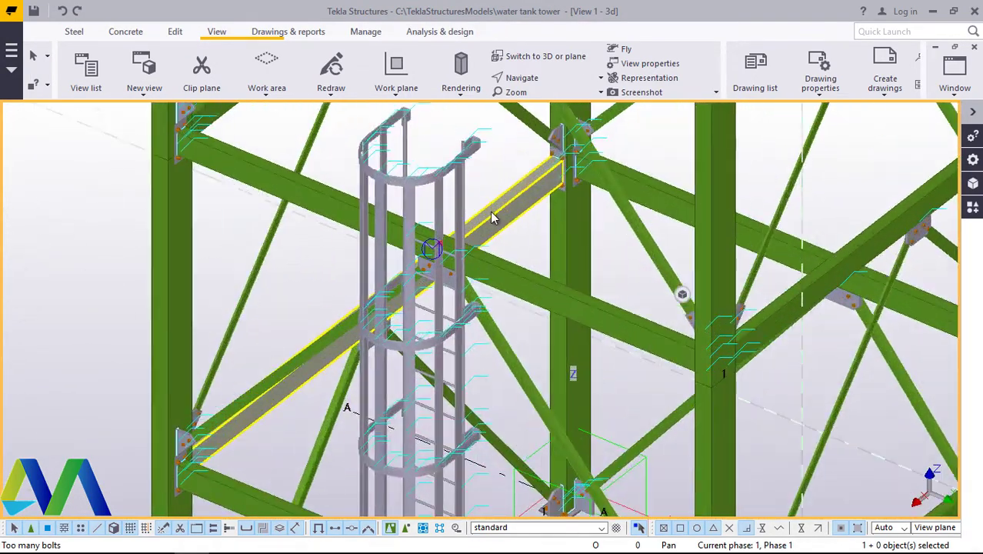
pyautogui.scroll(2, 494, 219)
pyautogui.scroll(-4, 461, 226)
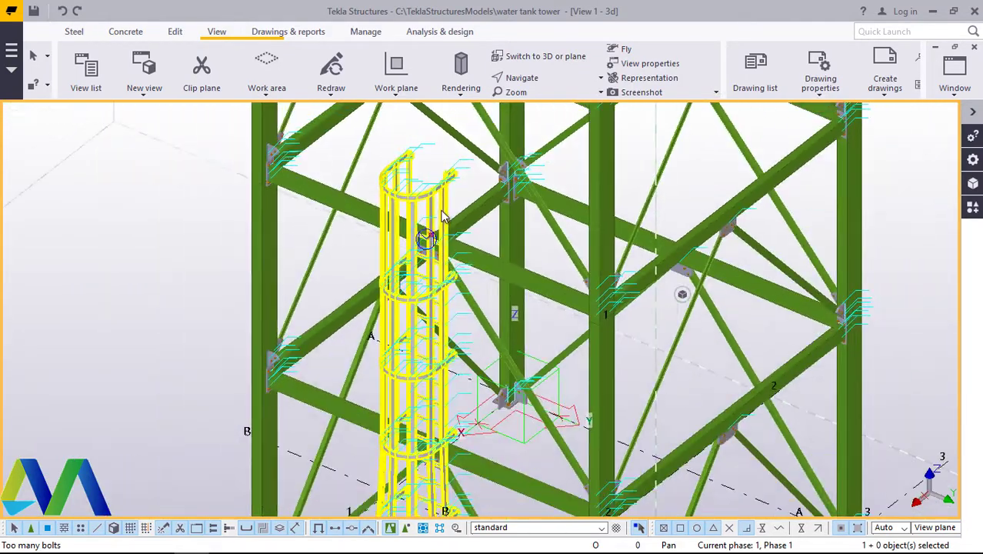
pyautogui.scroll(6, 446, 231)
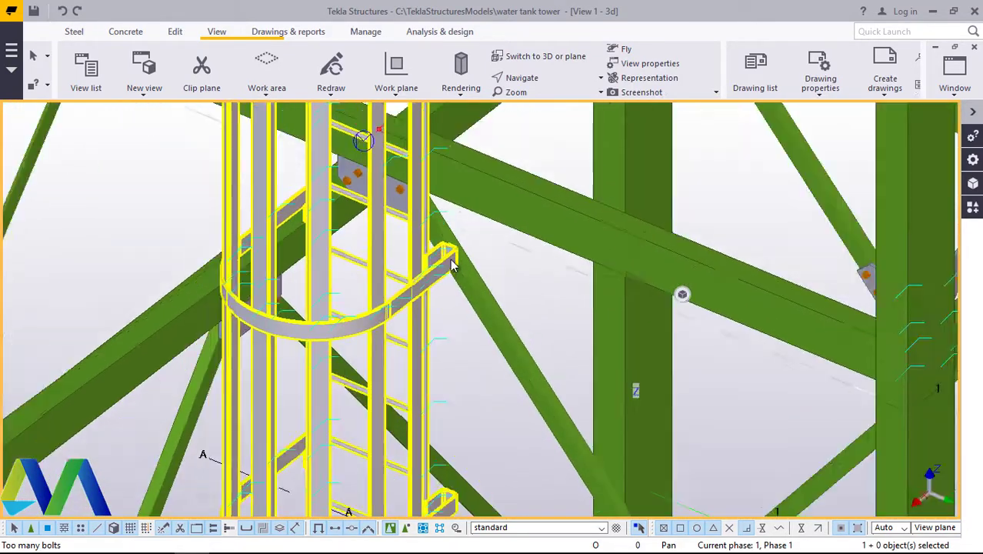
pyautogui.scroll(-3, 453, 266)
# Step: Set a view rotation point beside the cage ladder and inspect the ladder and adjoining column from several sides
pyautogui.click(521, 78)
pyautogui.click(541, 100)
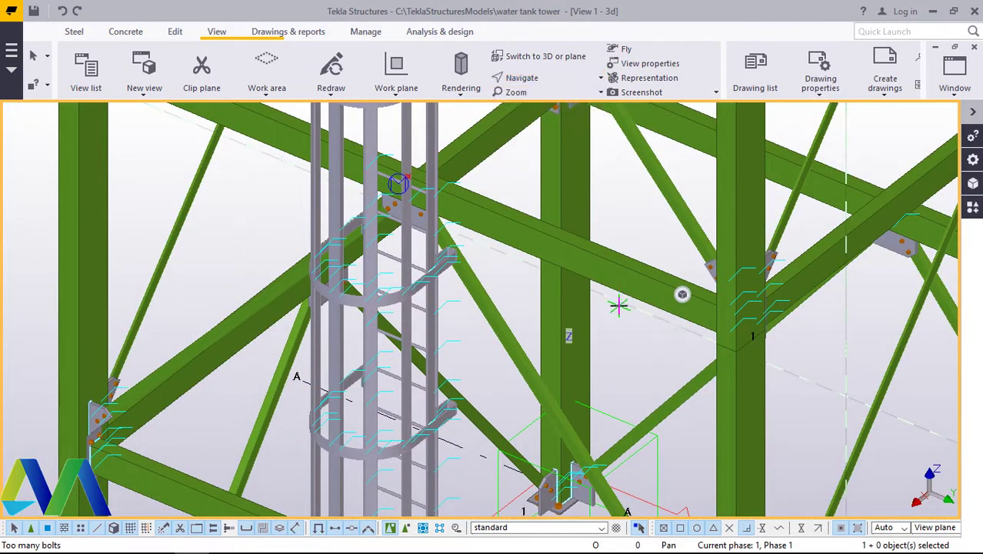
pyautogui.click(494, 241)
pyautogui.moveTo(507, 240)
pyautogui.keyDown('ctrl'); pyautogui.mouseDown(button='middle')
pyautogui.moveTo(626, 235)
pyautogui.moveTo(793, 258)
pyautogui.mouseUp(button='middle'); pyautogui.keyUp('ctrl')
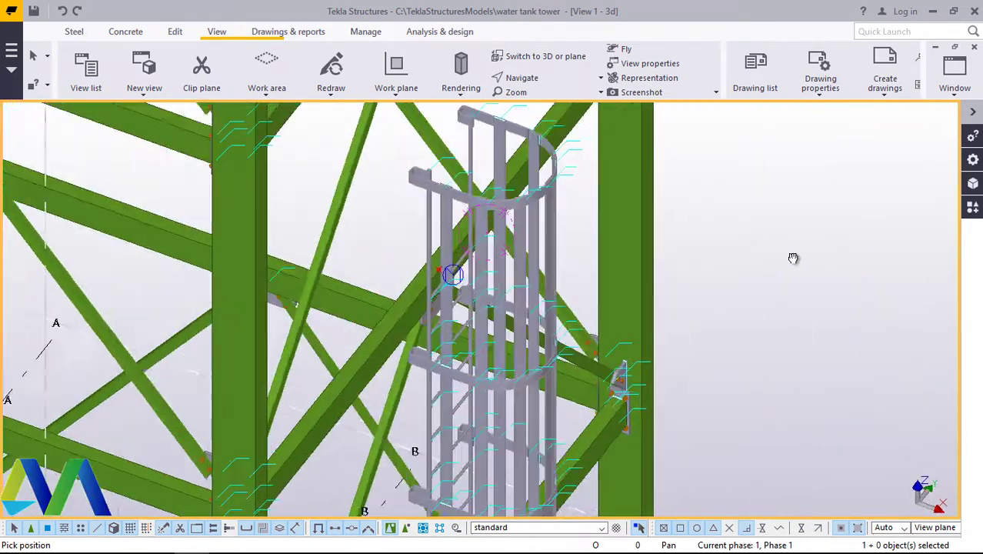
pyautogui.scroll(8, 741, 276)
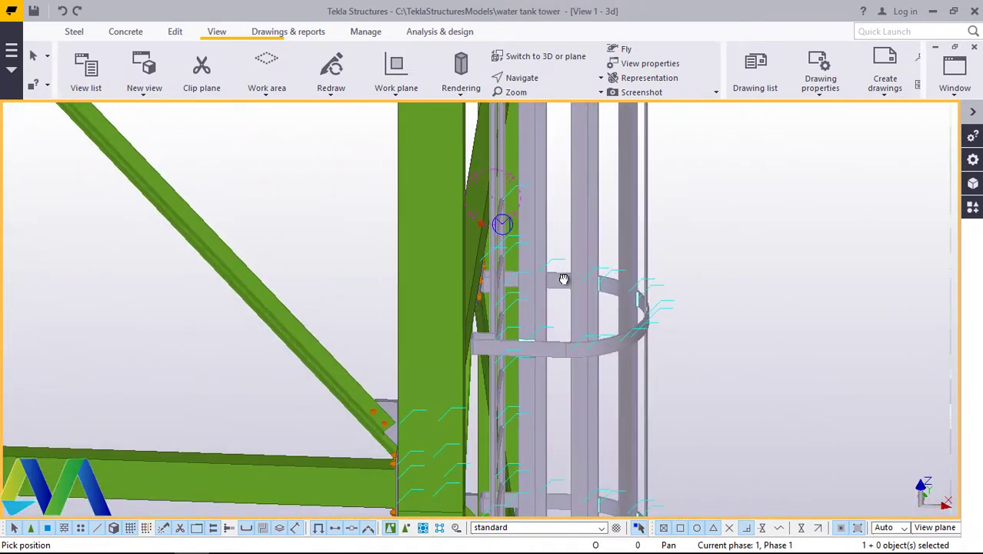
pyautogui.keyDown('ctrl'); pyautogui.moveTo(564, 278); pyautogui.dragTo(319, 291, button='middle'); pyautogui.keyUp('ctrl')
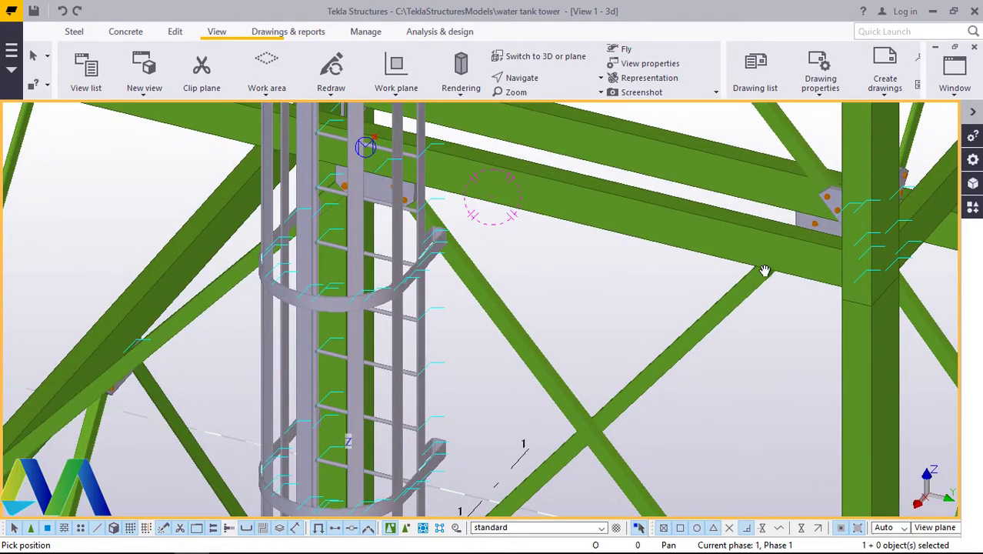
pyautogui.keyDown('ctrl'); pyautogui.moveTo(783, 274); pyautogui.dragTo(648, 167, button='middle'); pyautogui.keyUp('ctrl')
pyautogui.rightClick(648, 167)
pyautogui.click(674, 181)
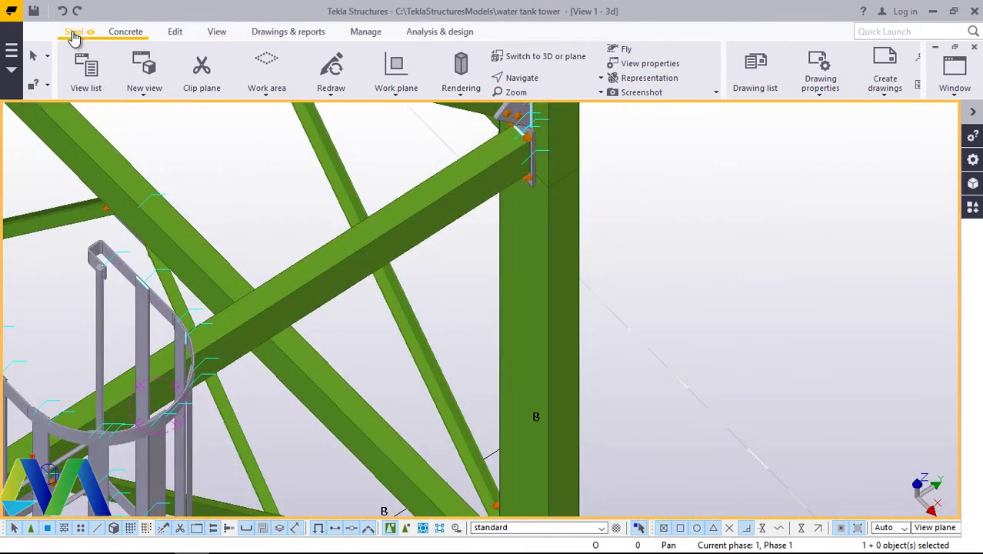
# Step: Model a 1500 mm steel beam projecting outward from the grid B column beside the horizontal member's end plate
pyautogui.click(73, 33)
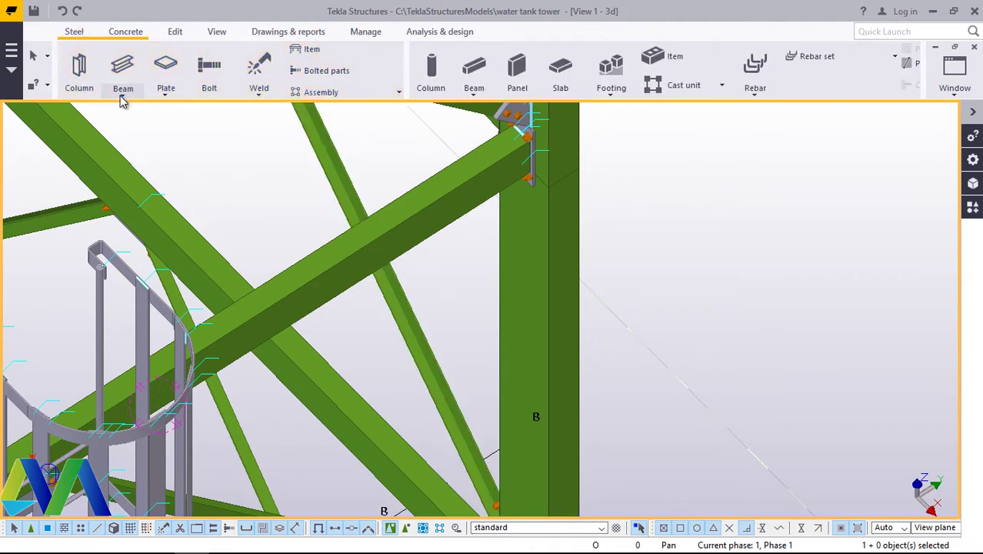
pyautogui.click(123, 96)
pyautogui.click(129, 114)
pyautogui.scroll(2, 531, 154)
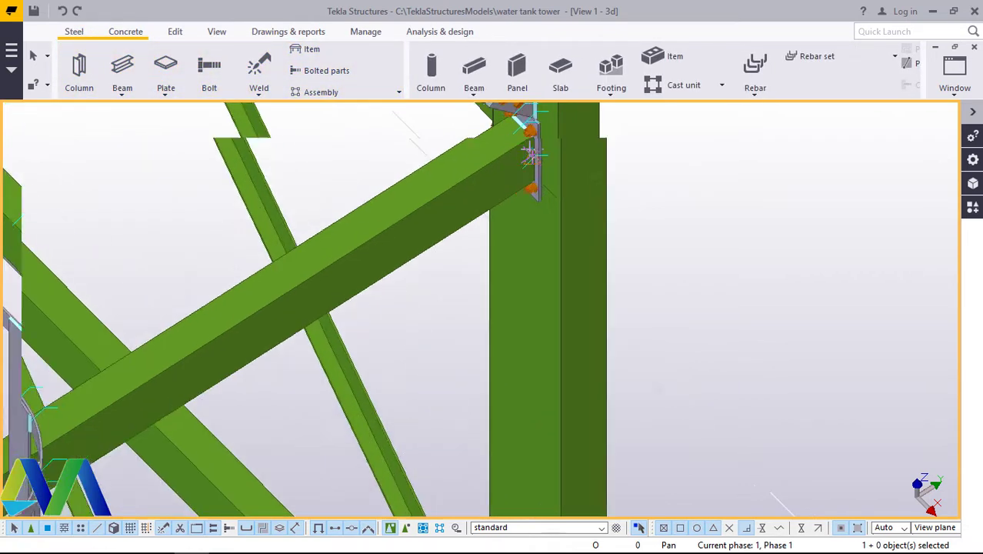
pyautogui.scroll(5, 531, 154)
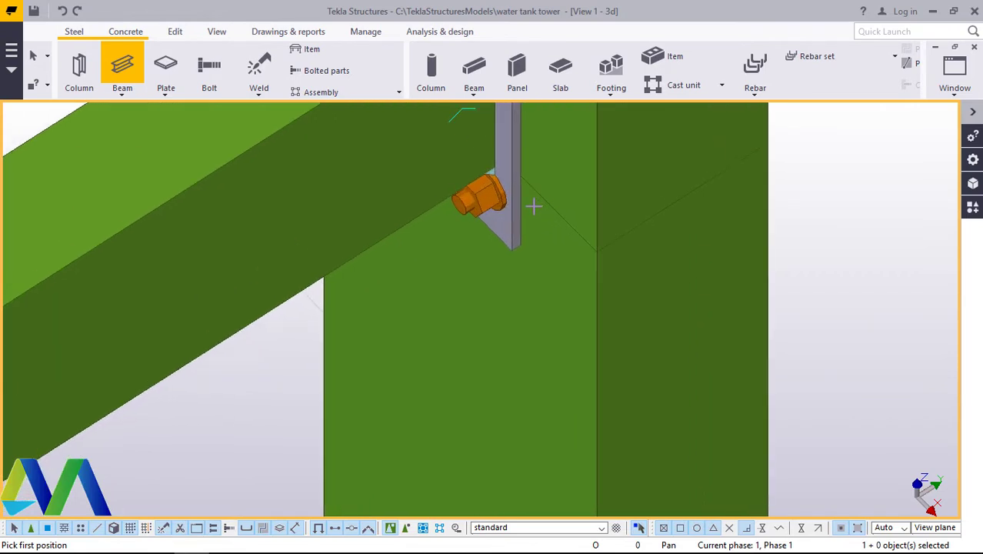
pyautogui.scroll(2, 534, 206)
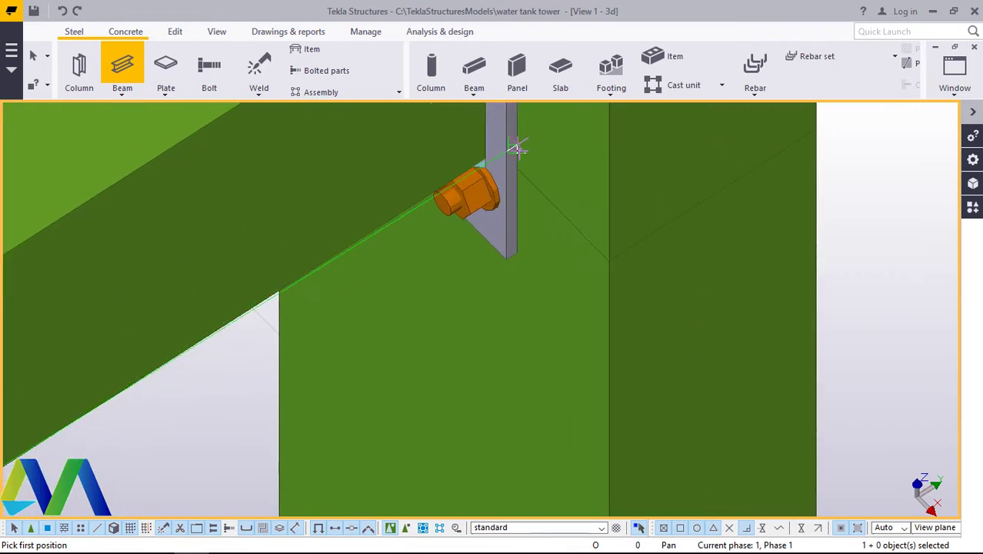
pyautogui.click(519, 147)
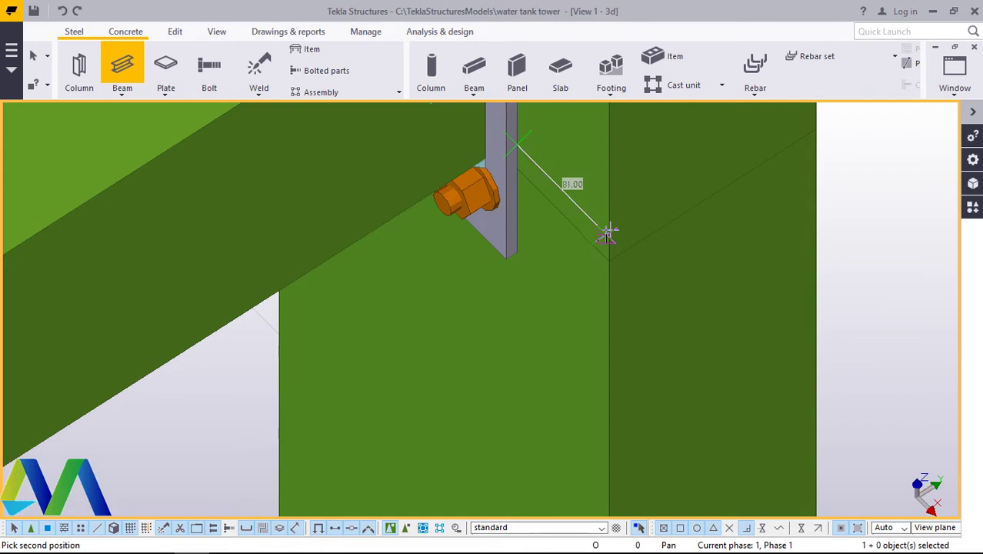
pyautogui.write('1500')
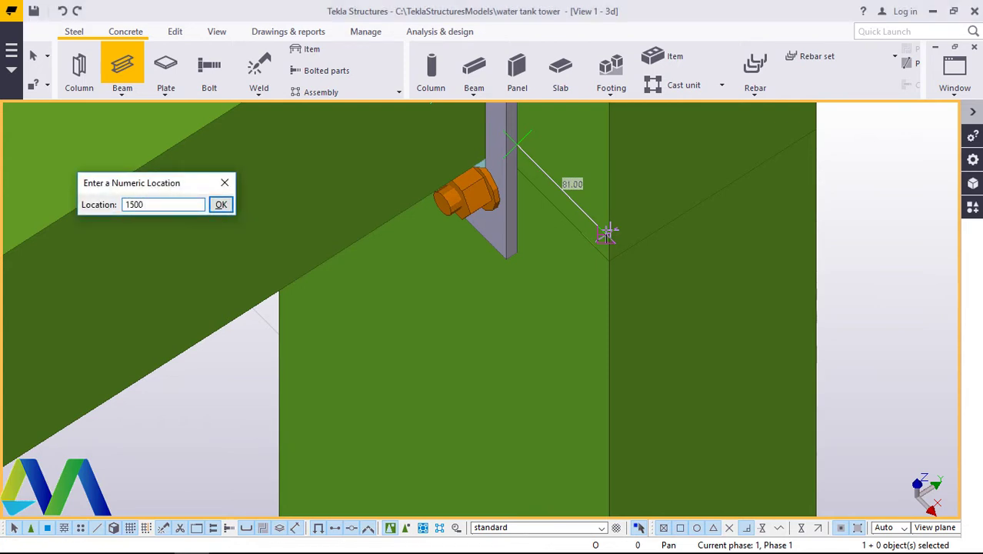
pyautogui.press('Return')
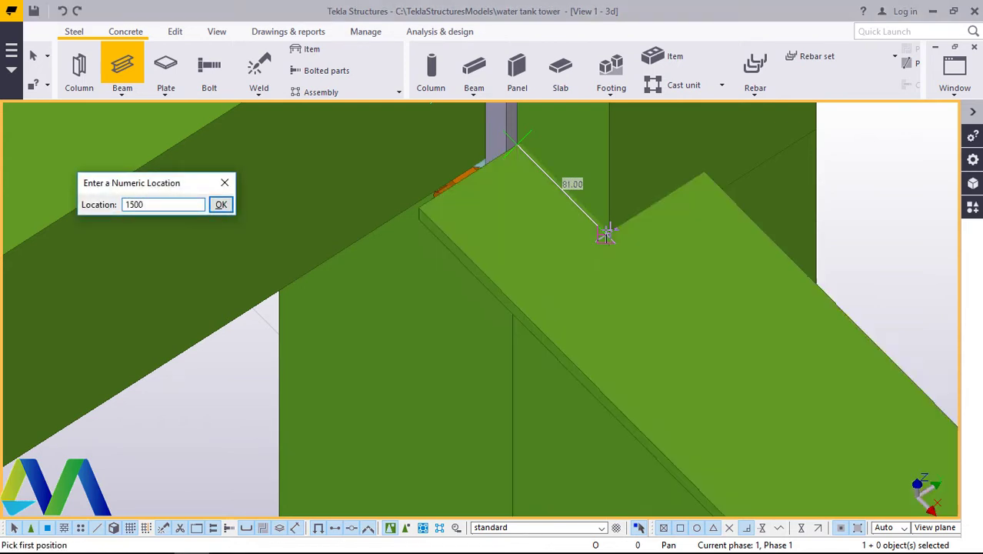
pyautogui.rightClick(616, 249)
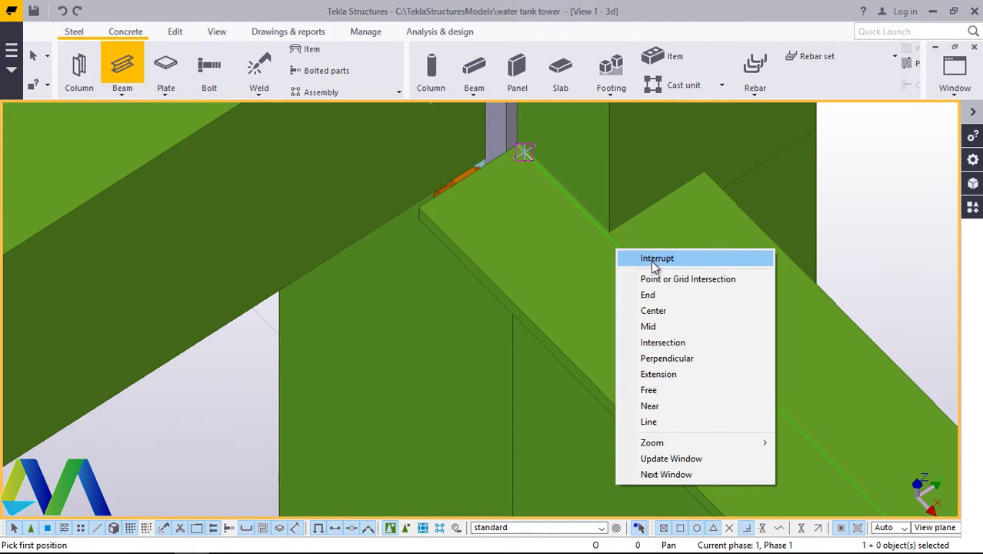
pyautogui.click(638, 261)
# Step: Select the new projecting beam and open its properties
pyautogui.scroll(-8, 462, 257)
pyautogui.click(564, 362)
pyautogui.scroll(-5, 564, 363)
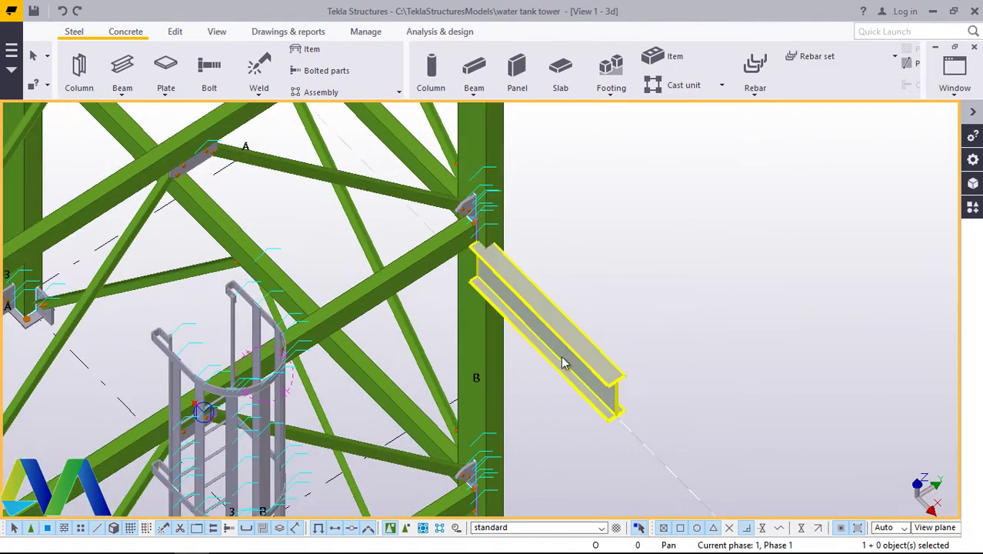
pyautogui.scroll(5, 604, 344)
pyautogui.scroll(-5, 600, 362)
pyautogui.scroll(5, 612, 372)
pyautogui.scroll(2, 612, 372)
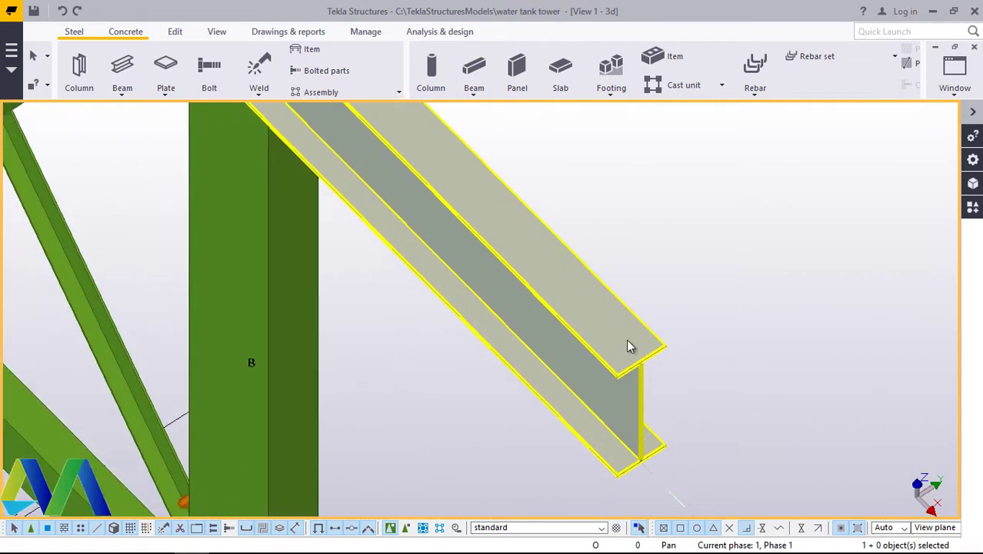
pyautogui.doubleClick(609, 324)
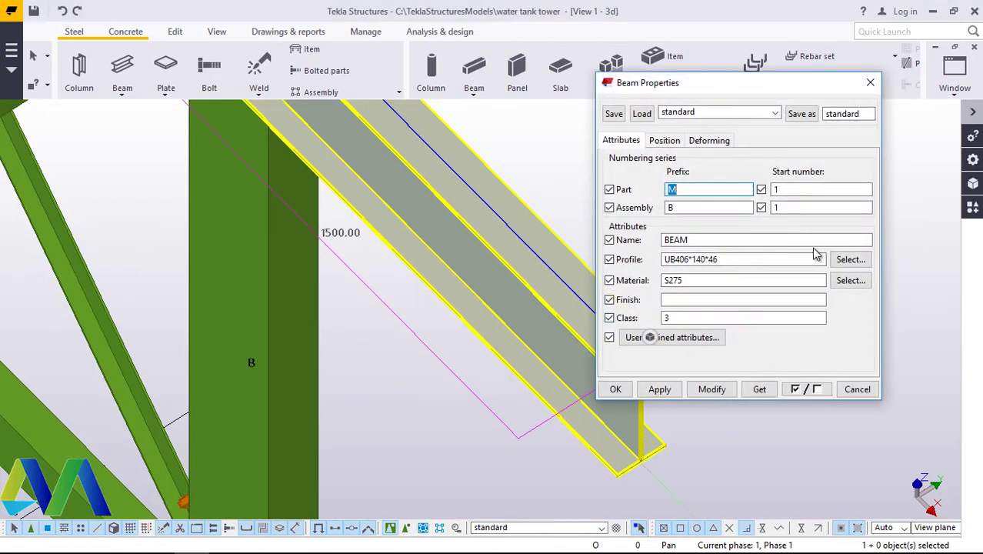
# Step: Change the projecting beam's profile to the rectangular hollow section CF-RHS100*50*4.0 and apply the modification
pyautogui.click(846, 259)
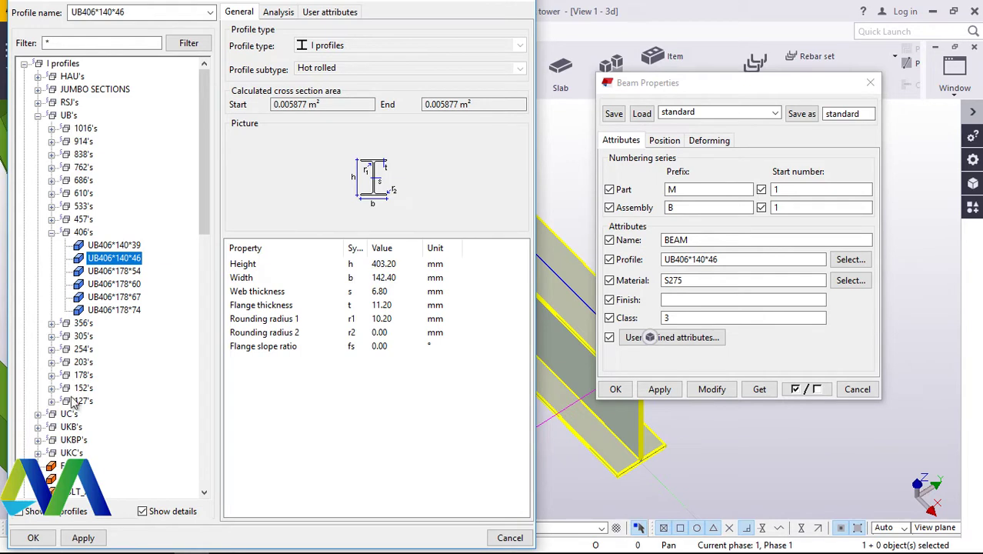
pyautogui.click(38, 115)
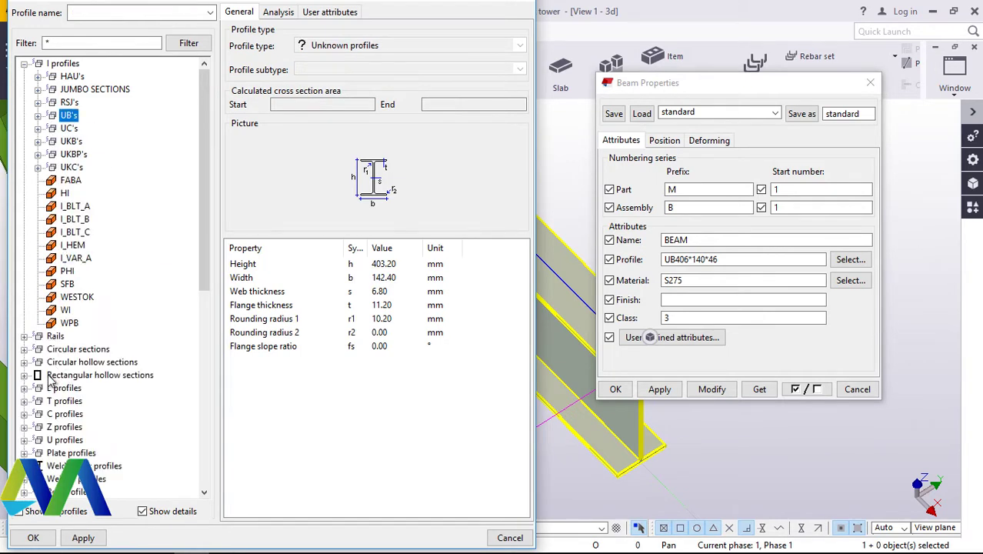
pyautogui.click(23, 375)
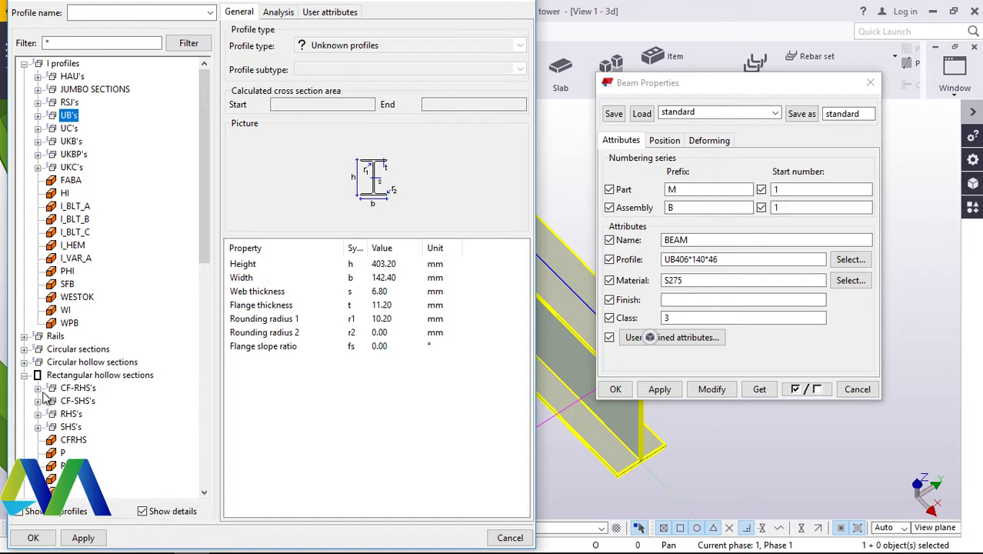
pyautogui.click(38, 388)
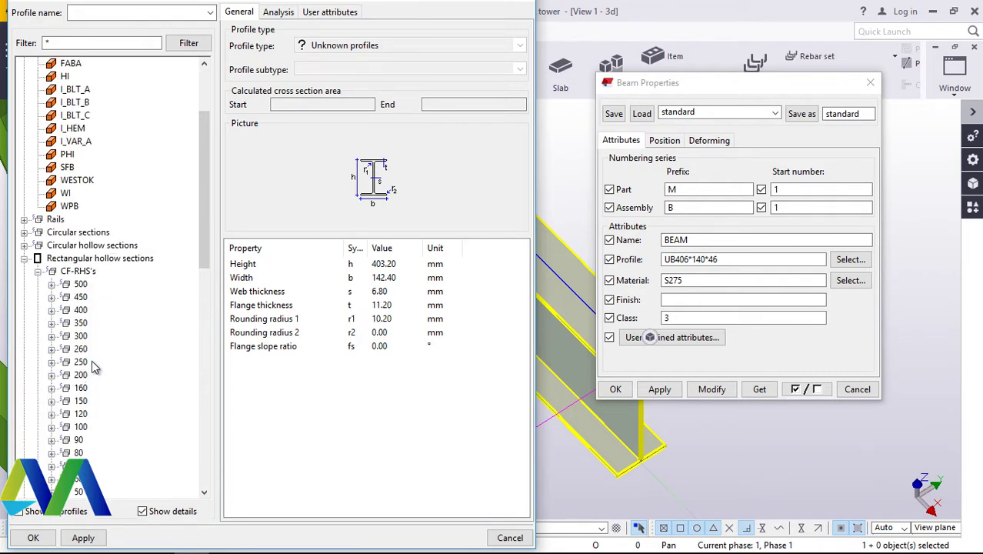
pyautogui.click(51, 427)
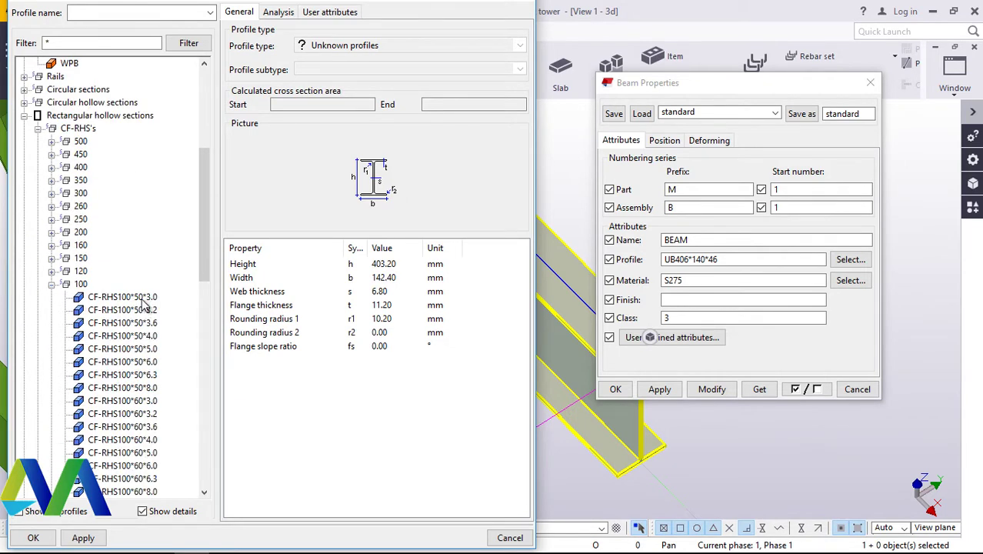
pyautogui.click(141, 339)
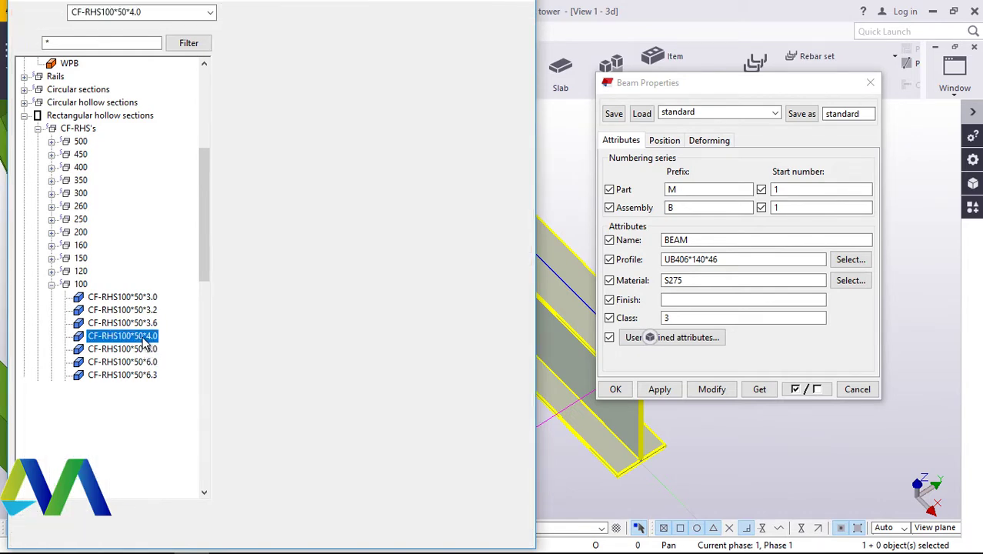
pyautogui.click(86, 539)
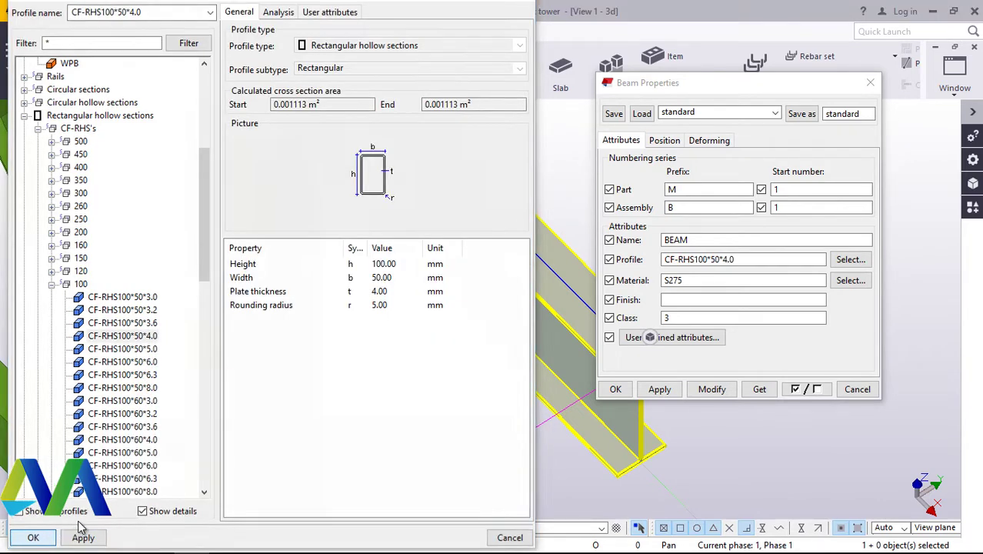
pyautogui.click(33, 538)
pyautogui.click(712, 390)
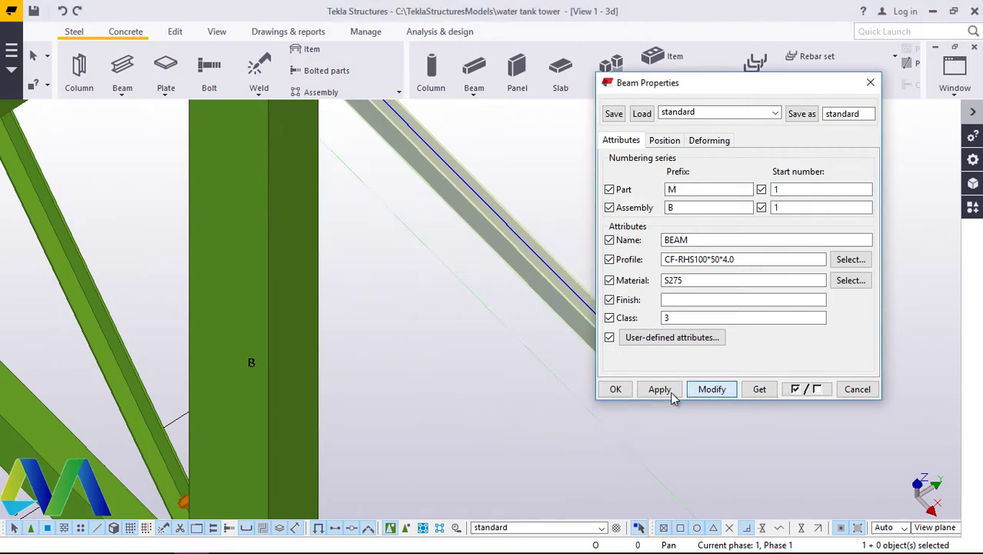
pyautogui.click(615, 389)
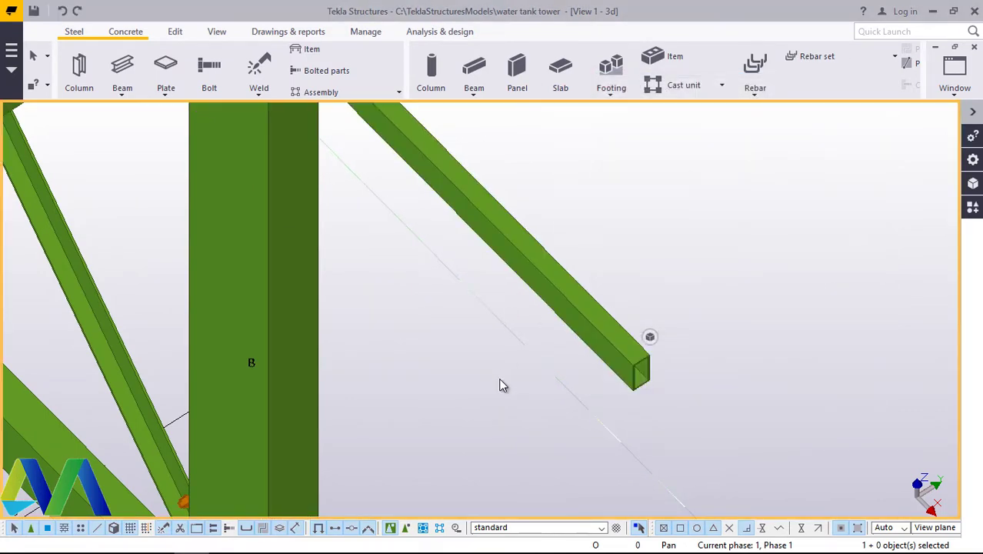
pyautogui.scroll(-4, 503, 377)
pyautogui.scroll(2, 461, 192)
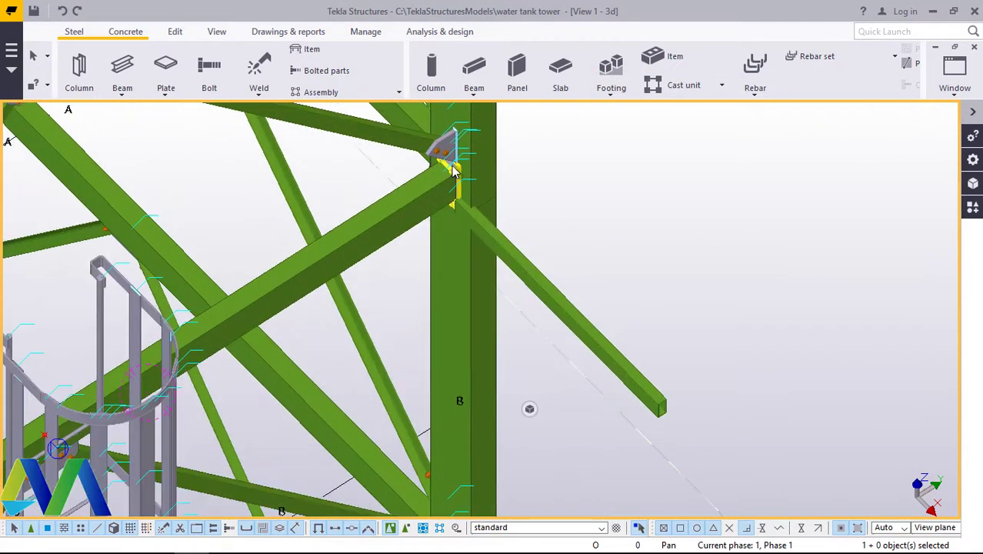
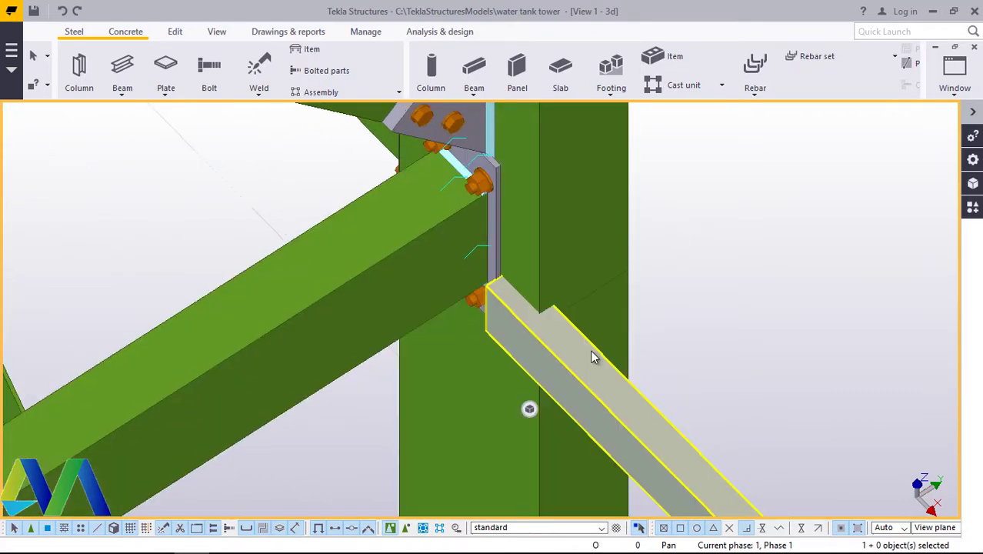
pyautogui.rightClick(744, 172)
pyautogui.click(796, 249)
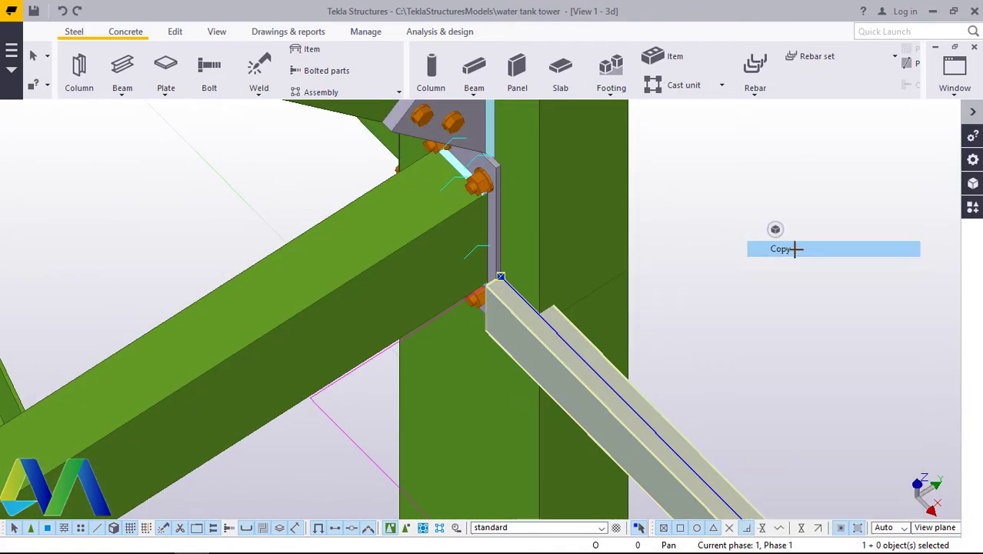
pyautogui.rightClick(736, 229)
pyautogui.press('Escape')
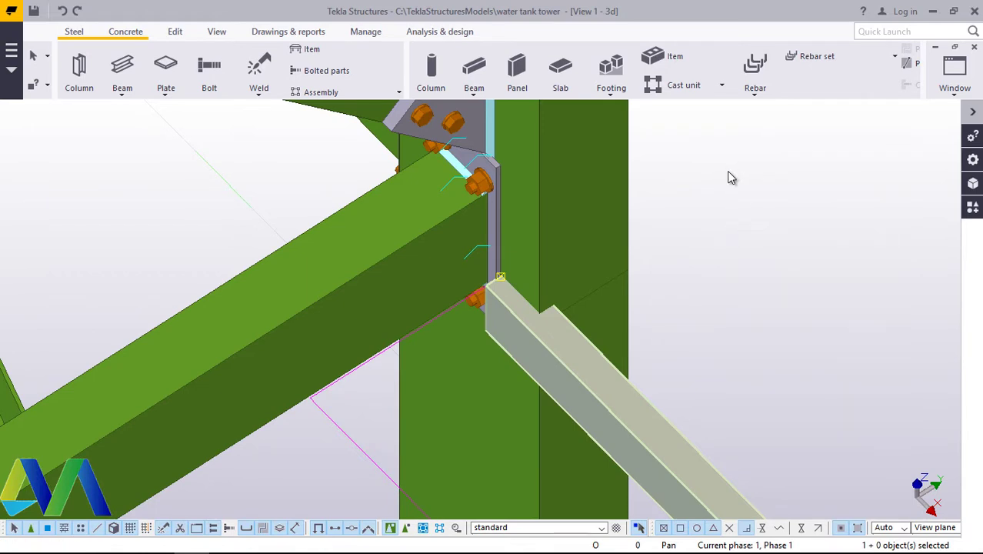
# Step: Move the projecting beam up beside the end plate so its upper end corner meets the horizontal member's upper edge
pyautogui.rightClick(729, 174)
pyautogui.click(766, 281)
pyautogui.scroll(4, 504, 275)
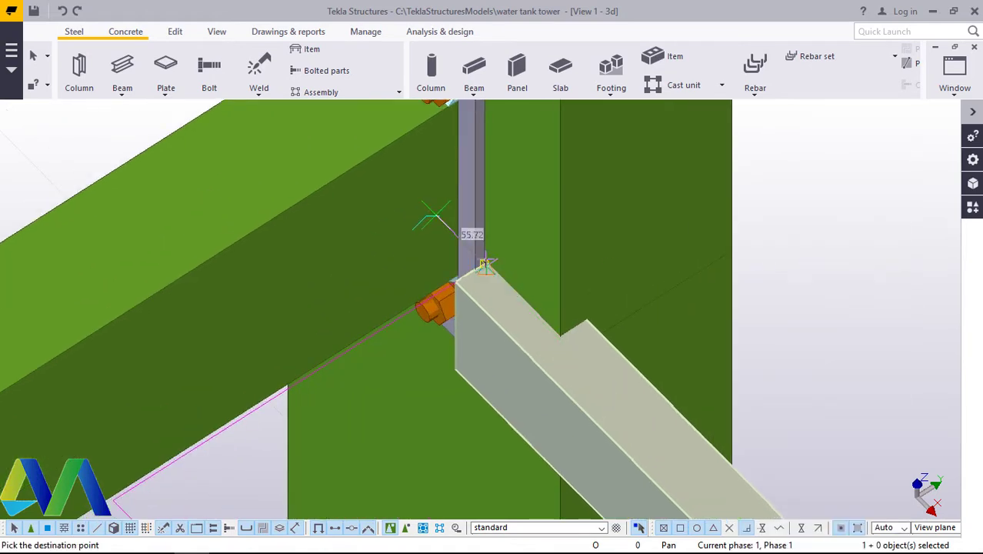
pyautogui.scroll(-3, 462, 336)
pyautogui.scroll(8, 473, 167)
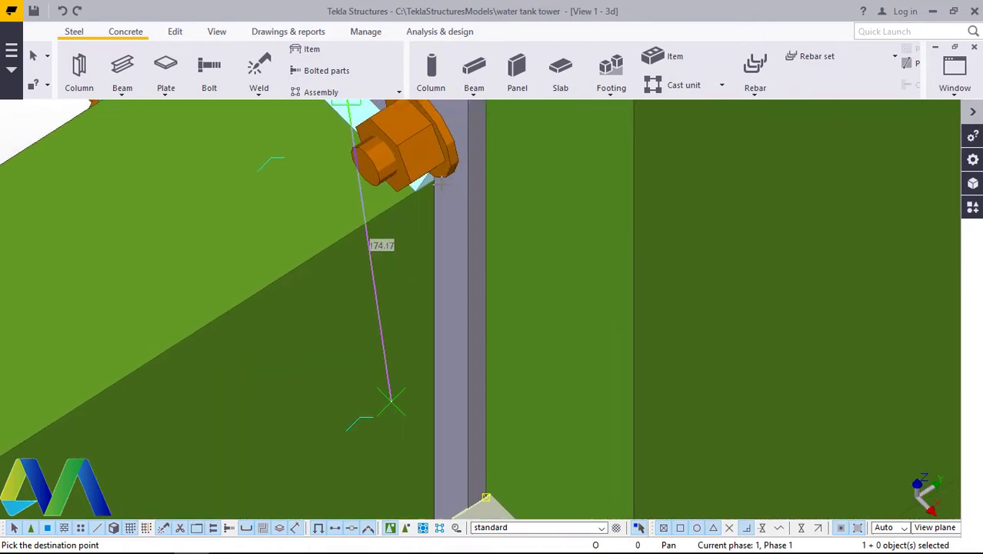
pyautogui.click(440, 193)
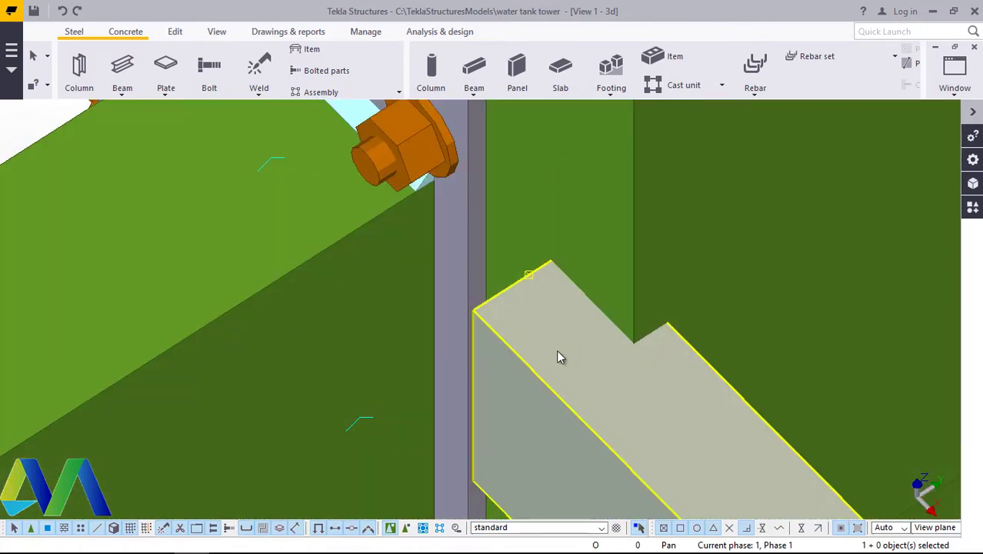
pyautogui.rightClick(556, 349)
pyautogui.click(594, 280)
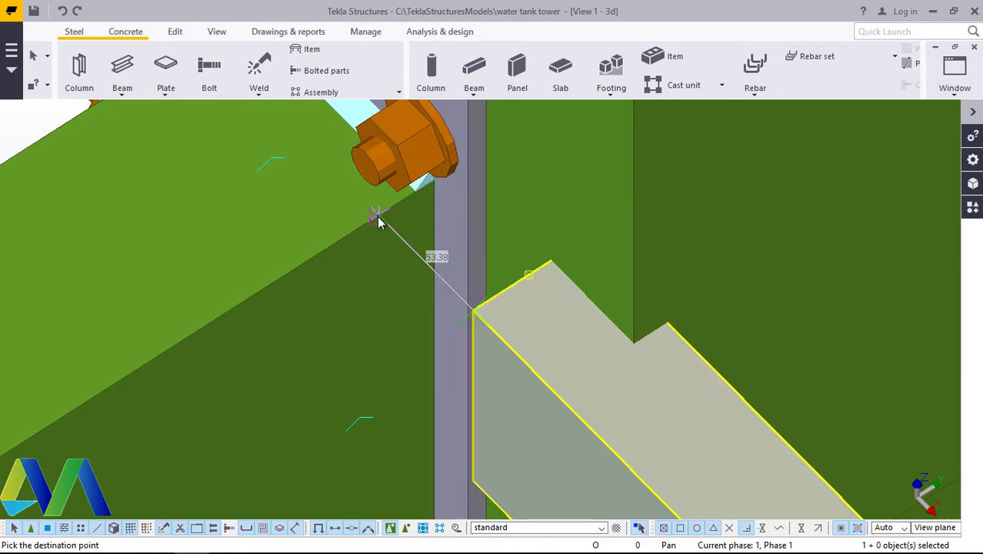
pyautogui.click(378, 221)
pyautogui.scroll(-5, 441, 262)
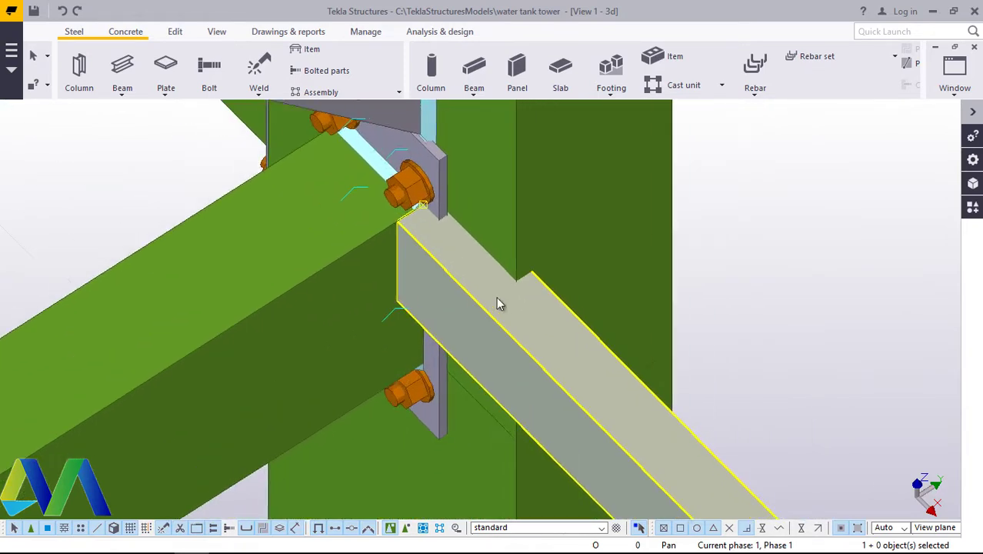
pyautogui.scroll(4, 497, 300)
pyautogui.rightClick(551, 290)
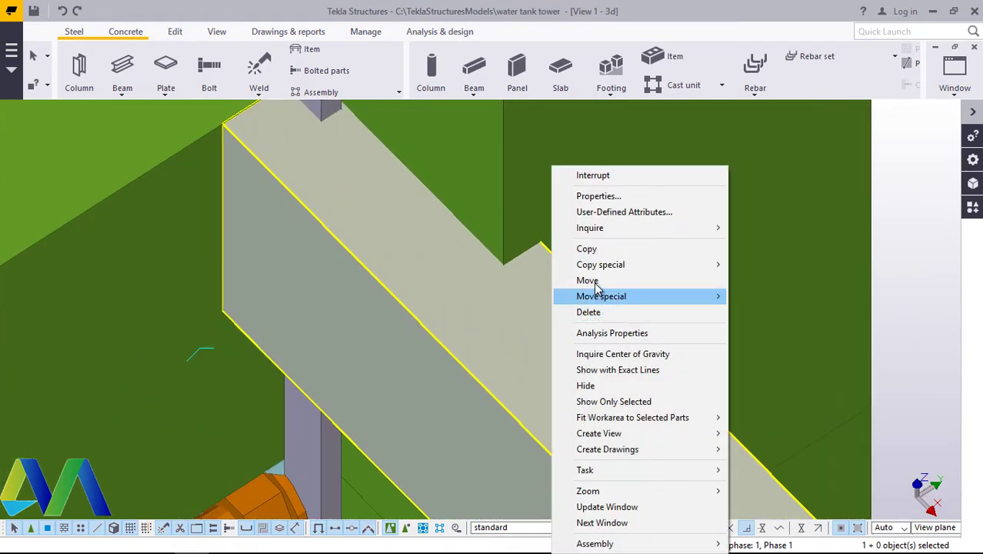
pyautogui.click(589, 280)
pyautogui.scroll(4, 537, 244)
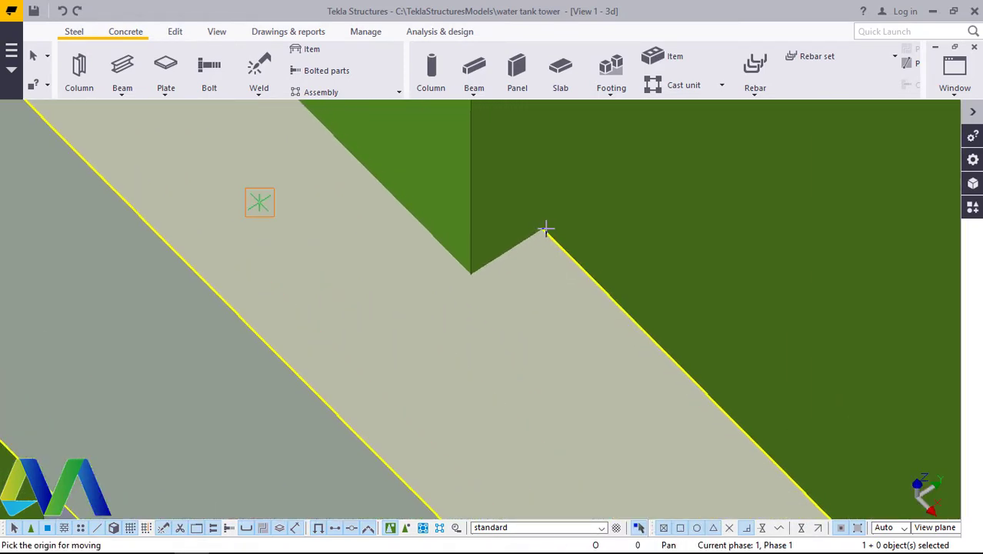
pyautogui.scroll(-2, 472, 266)
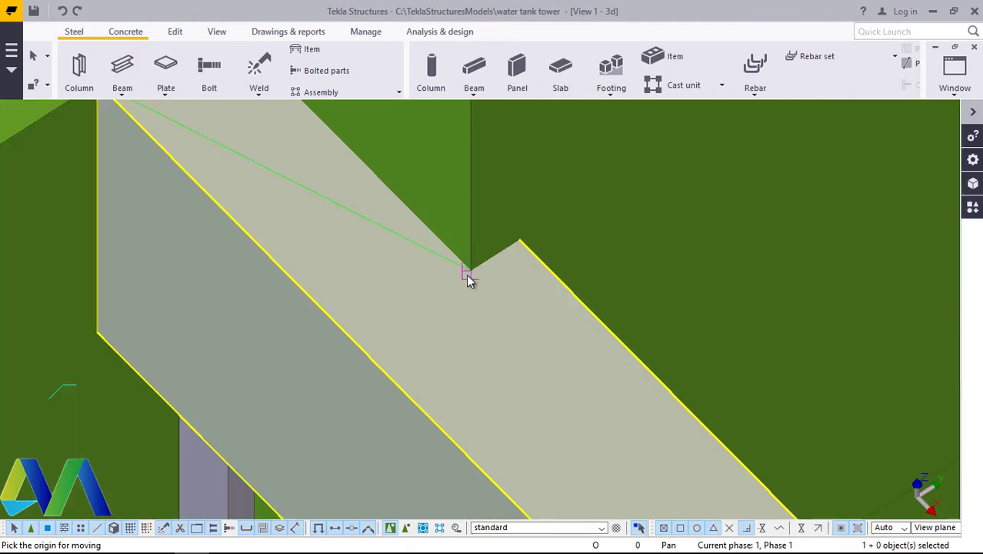
pyautogui.scroll(-3, 343, 328)
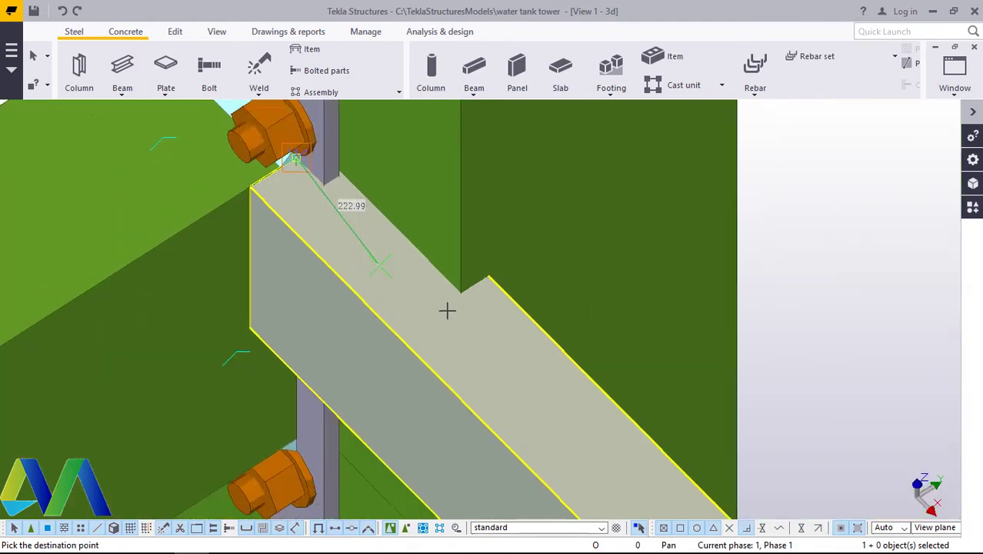
pyautogui.rightClick(866, 200)
pyautogui.click(860, 209)
# Step: Move the projecting beam 50 mm sideways across its width, away from the column, and clear the selection
pyautogui.scroll(2, 340, 259)
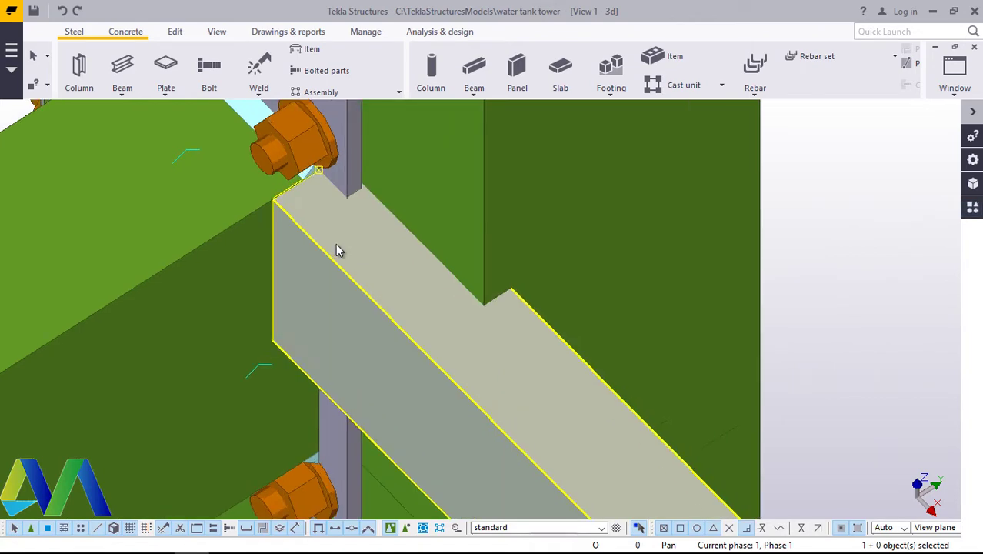
pyautogui.scroll(-4, 385, 284)
pyautogui.scroll(4, 367, 247)
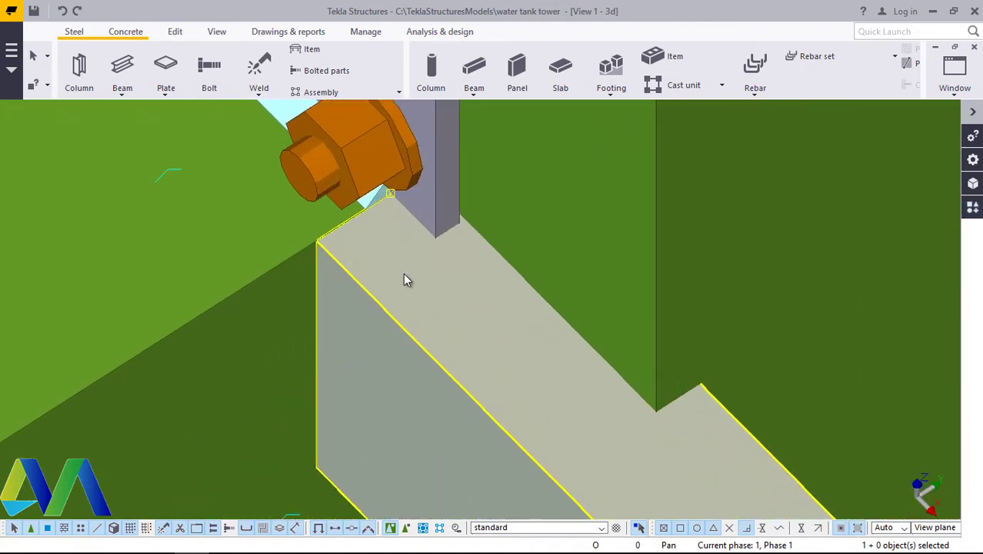
pyautogui.scroll(-3, 357, 270)
pyautogui.scroll(-5, 348, 257)
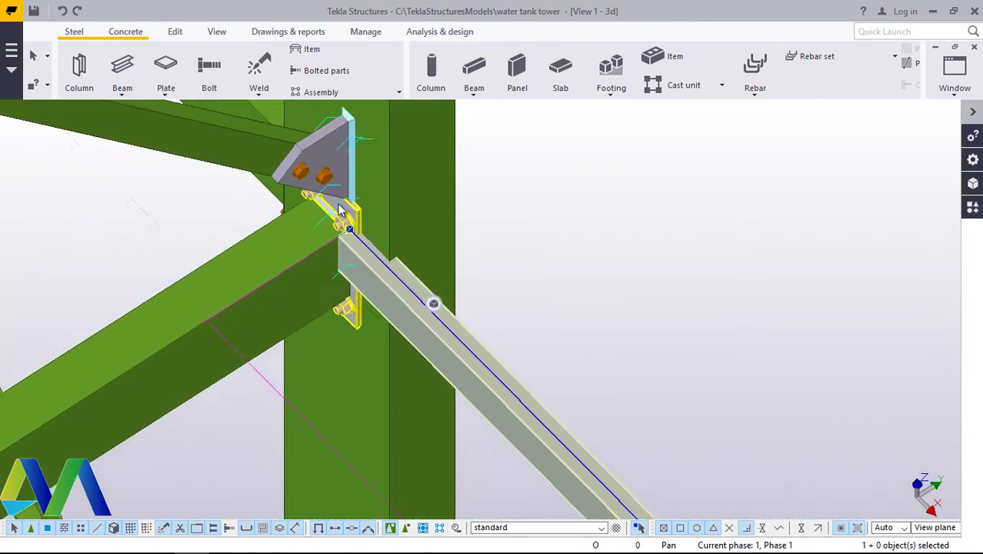
pyautogui.scroll(5, 591, 473)
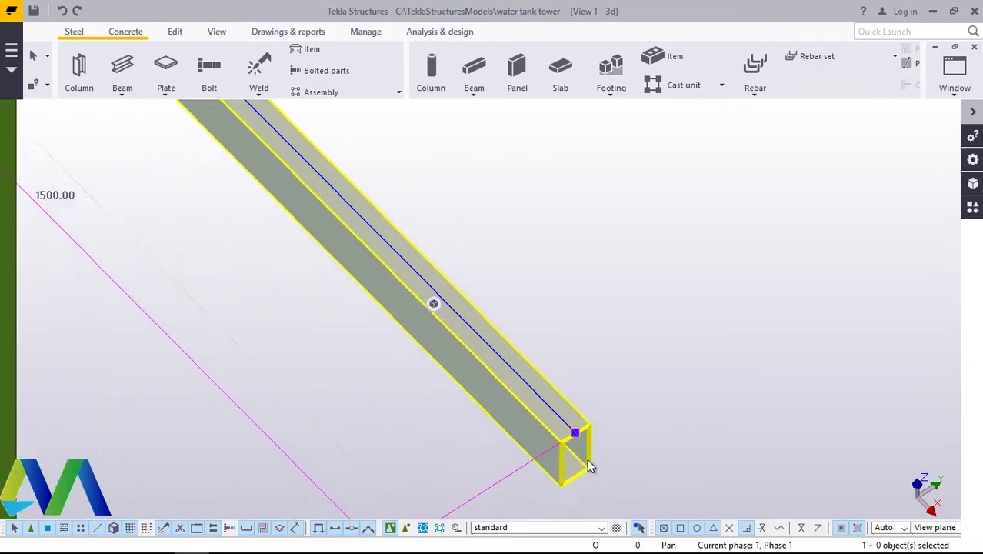
pyautogui.rightClick(649, 187)
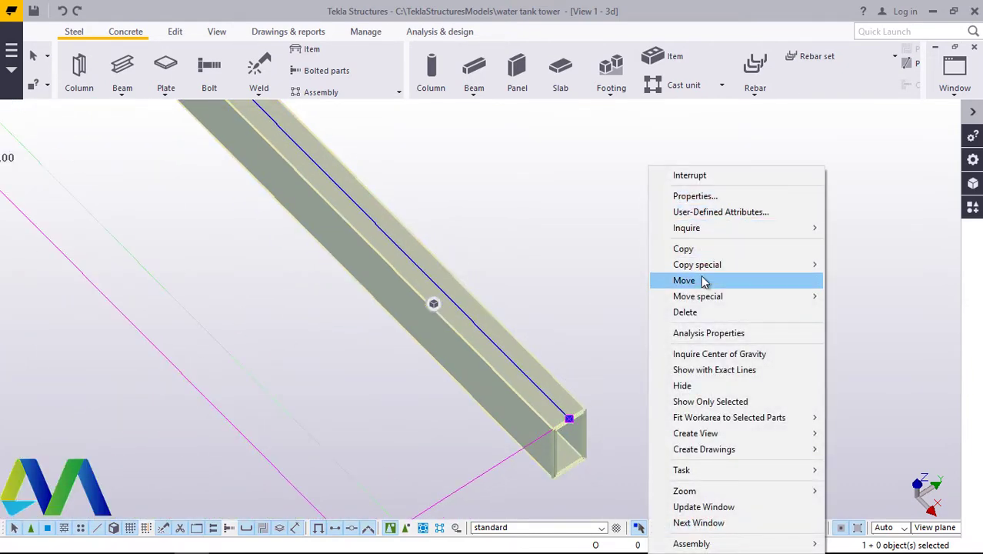
pyautogui.click(703, 280)
pyautogui.scroll(1, 569, 415)
pyautogui.scroll(2, 570, 415)
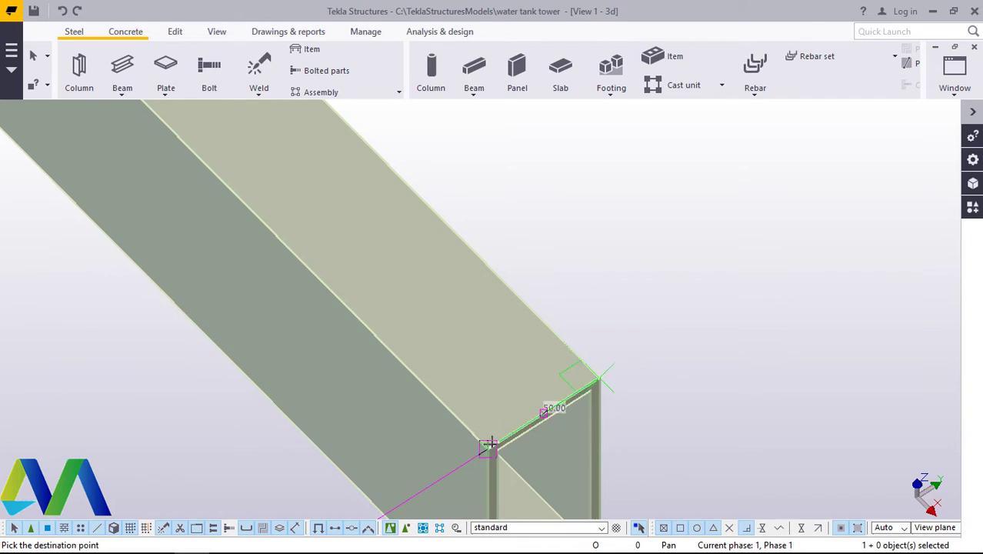
pyautogui.write('50')
pyautogui.press('Return')
pyautogui.scroll(-5, 573, 400)
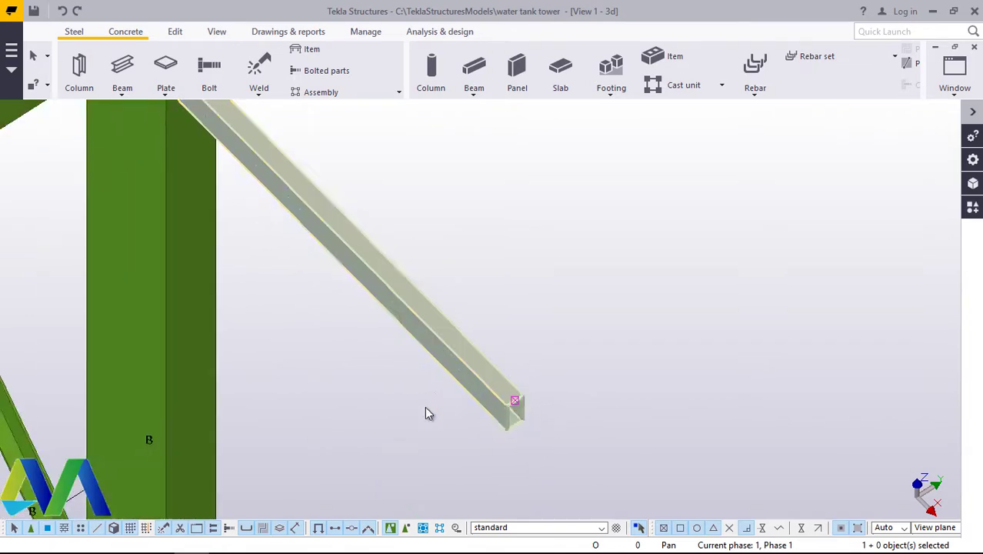
pyautogui.scroll(2, 288, 285)
pyautogui.scroll(5, 337, 286)
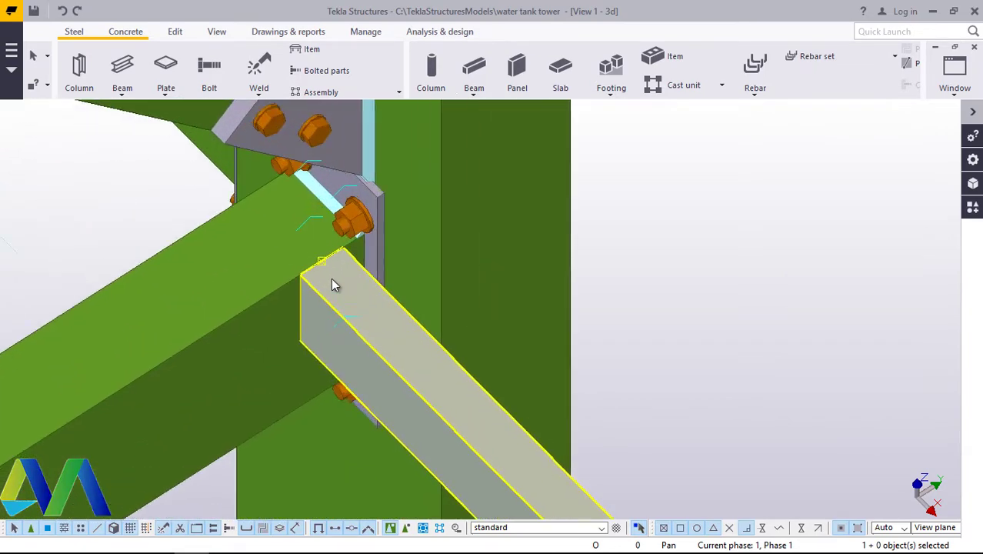
pyautogui.click(754, 242)
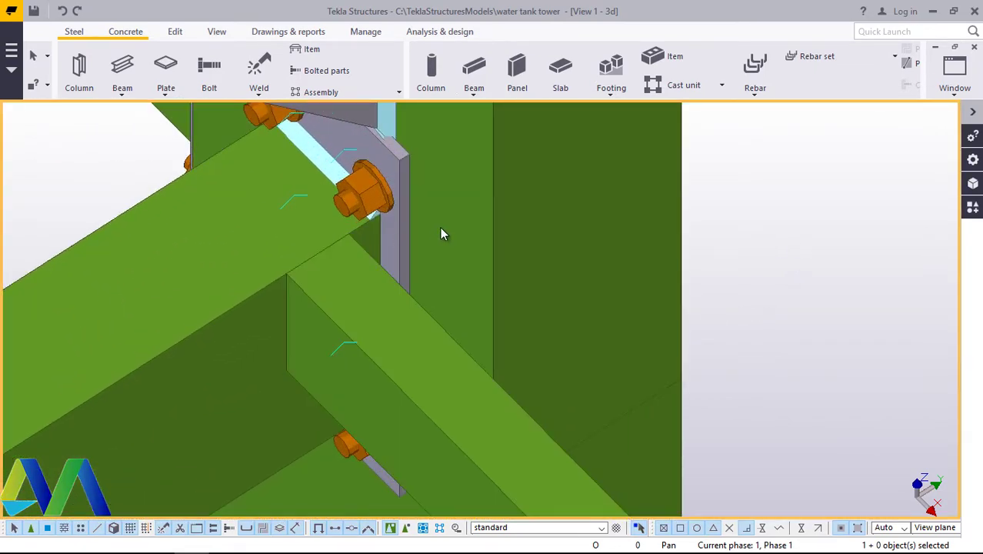
# Step: Copy the projecting beam 2000 mm along the horizontal member toward the cage ladder, using its outer end corner as the origin
pyautogui.scroll(-6, 441, 233)
pyautogui.scroll(2, 576, 396)
pyautogui.scroll(-2, 587, 355)
pyautogui.scroll(-3, 589, 325)
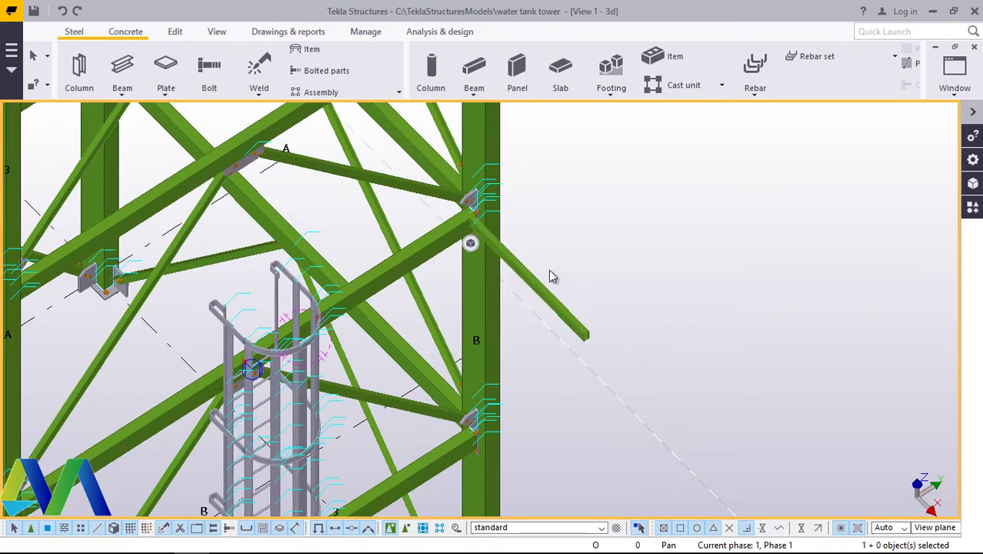
pyautogui.scroll(2, 551, 276)
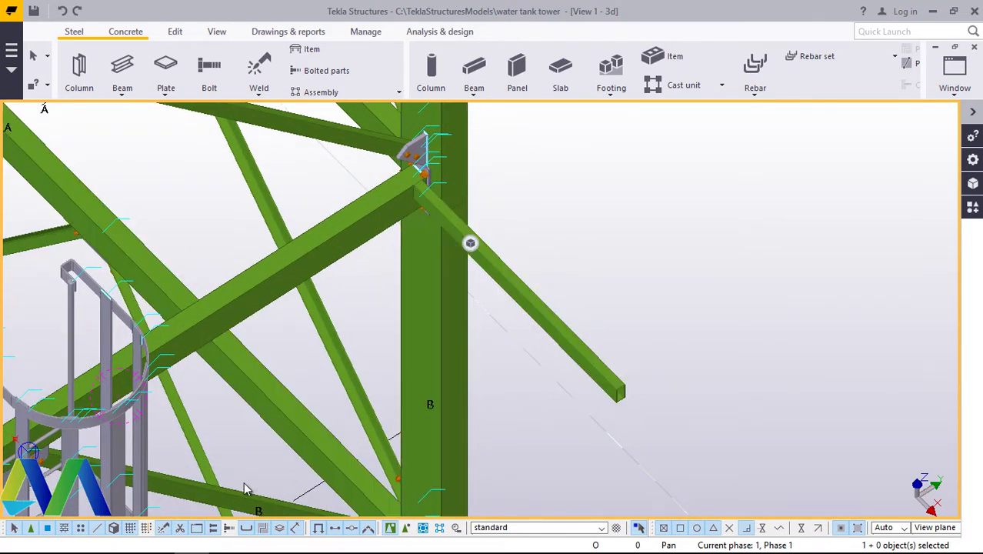
pyautogui.click(556, 322)
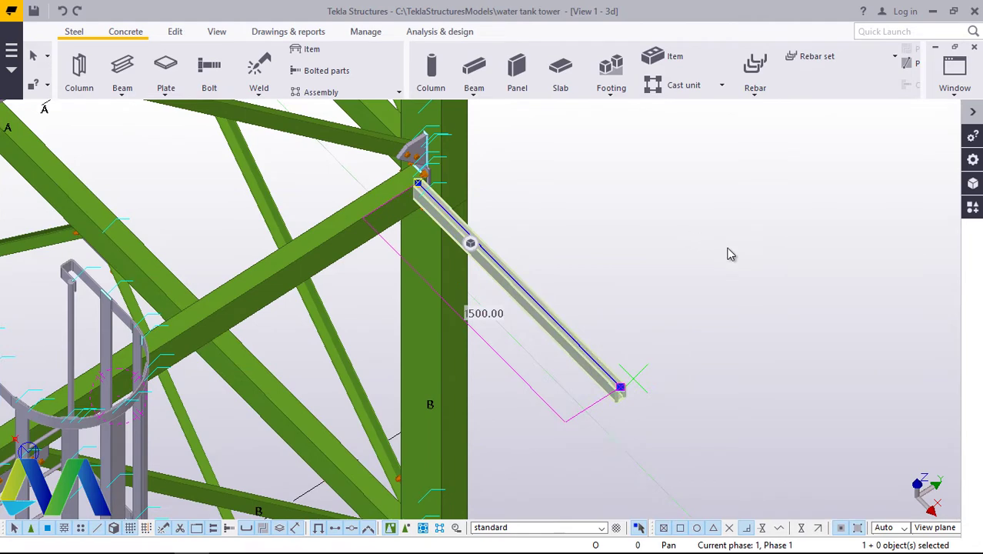
pyautogui.rightClick(728, 253)
pyautogui.click(726, 248)
pyautogui.scroll(6, 625, 383)
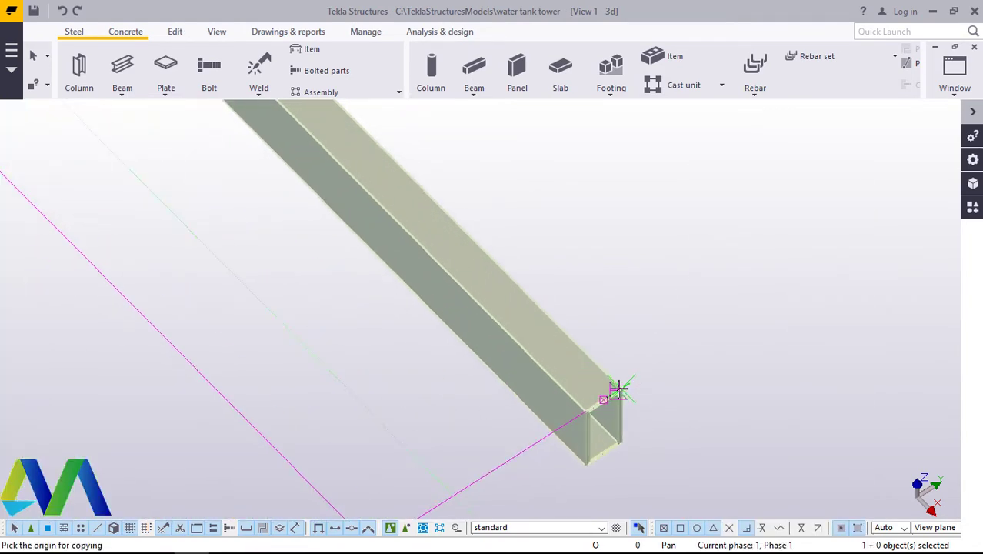
pyautogui.click(618, 389)
pyautogui.scroll(5, 608, 396)
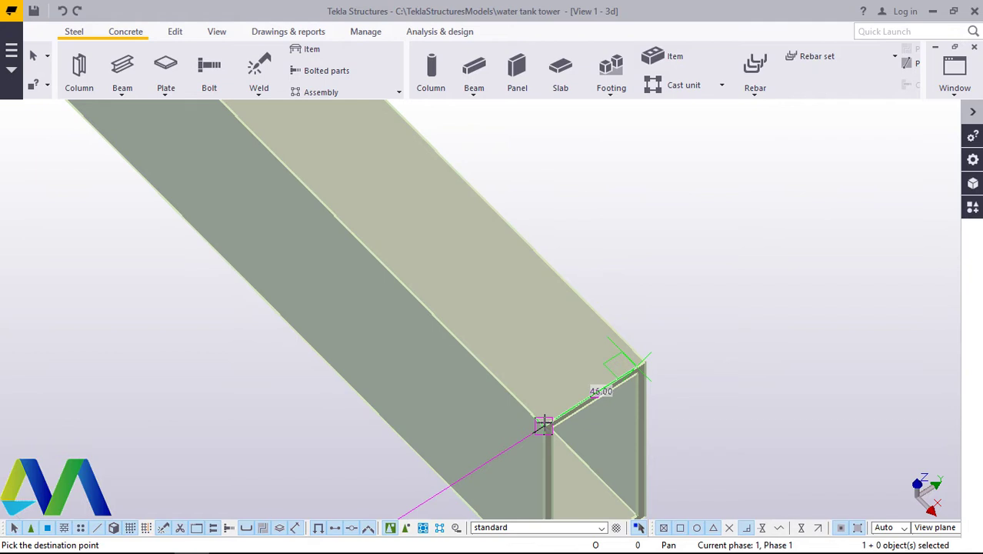
pyautogui.write('2000')
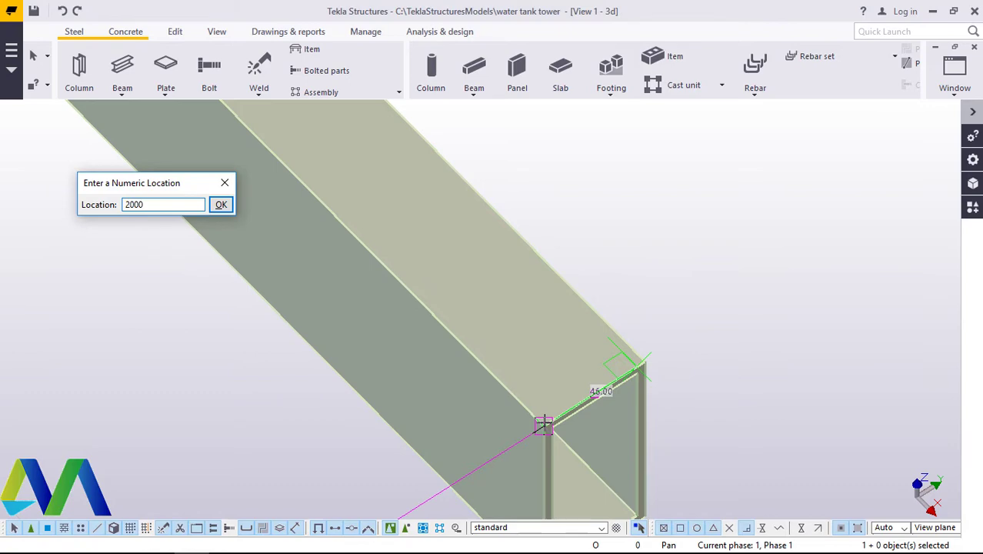
pyautogui.press('Return')
pyautogui.scroll(-8, 615, 278)
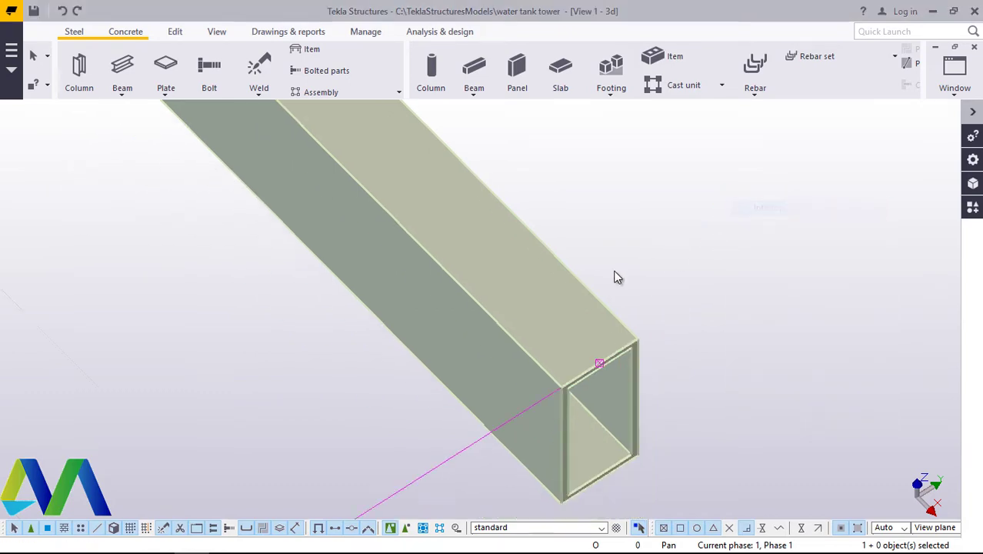
pyautogui.scroll(-4, 603, 332)
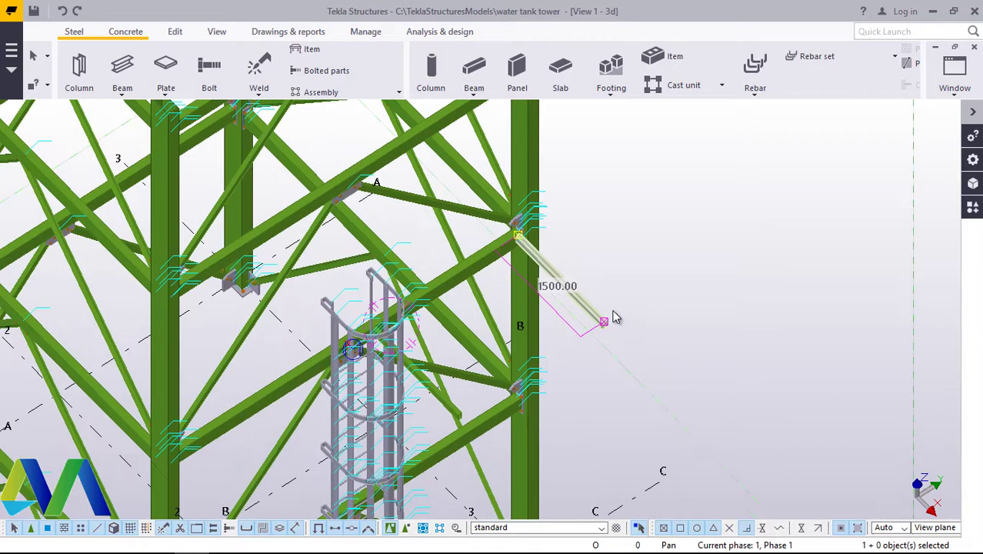
# Step: Rotate the 3D view to examine the cage ladder and the projecting beams from another angle
pyautogui.scroll(3, 358, 404)
pyautogui.scroll(1, 406, 361)
pyautogui.click(218, 31)
pyautogui.click(527, 78)
pyautogui.click(552, 101)
pyautogui.moveTo(443, 358); pyautogui.dragTo(560, 333)
pyautogui.rightClick(713, 244)
pyautogui.click(741, 252)
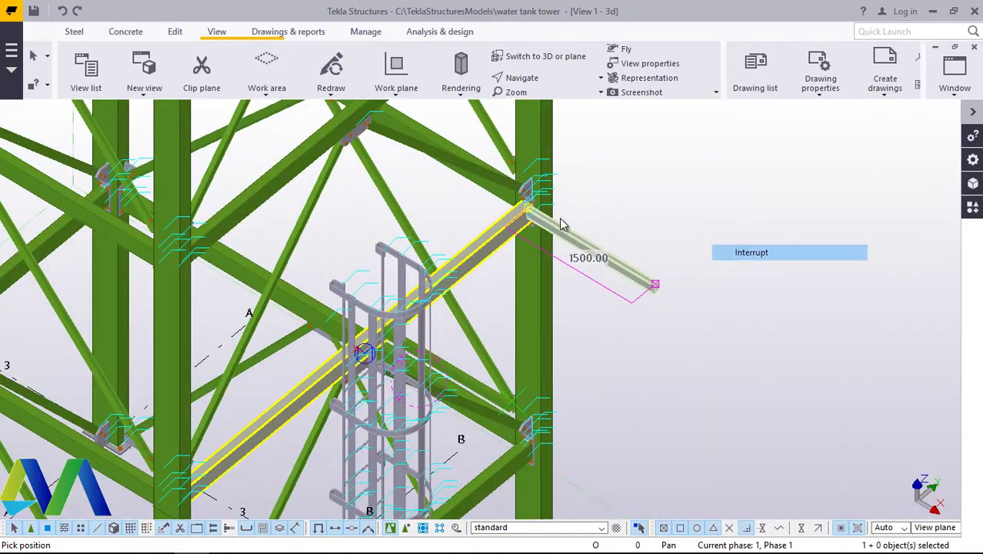
# Step: Model a steel beam across the outer ends of the two projecting beams, between their facing upper corners
pyautogui.click(75, 32)
pyautogui.click(121, 103)
pyautogui.click(119, 110)
pyautogui.scroll(5, 570, 413)
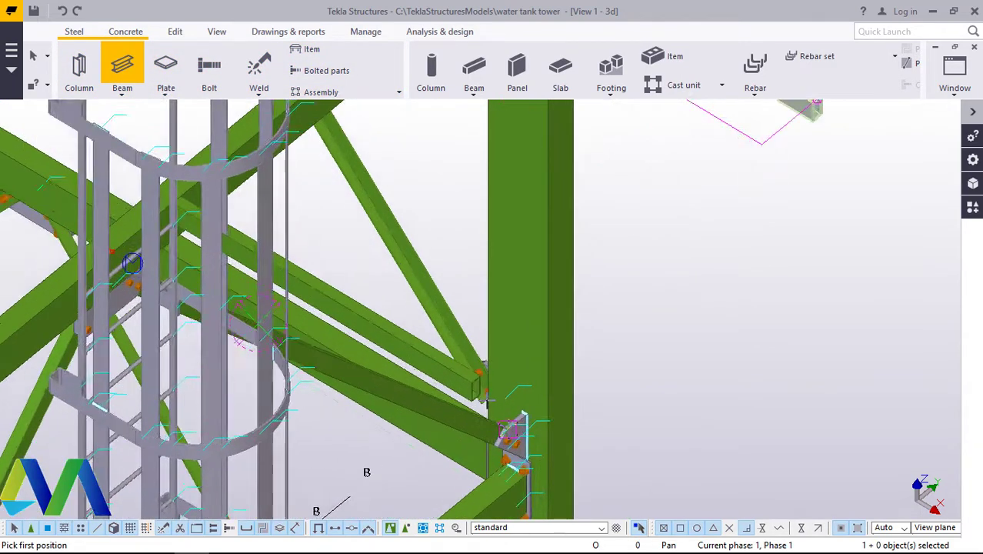
pyautogui.scroll(5, 477, 376)
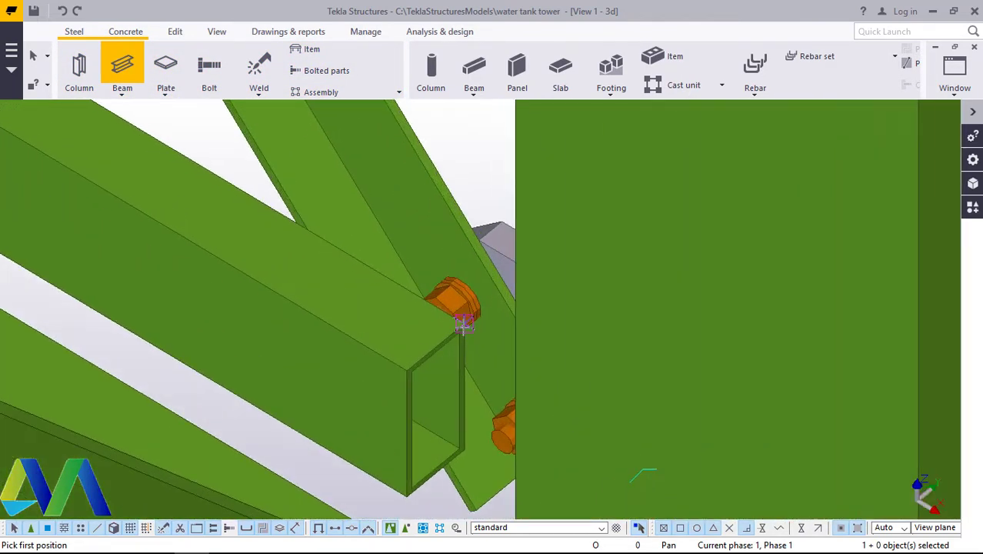
pyautogui.click(463, 331)
pyautogui.scroll(-8, 462, 331)
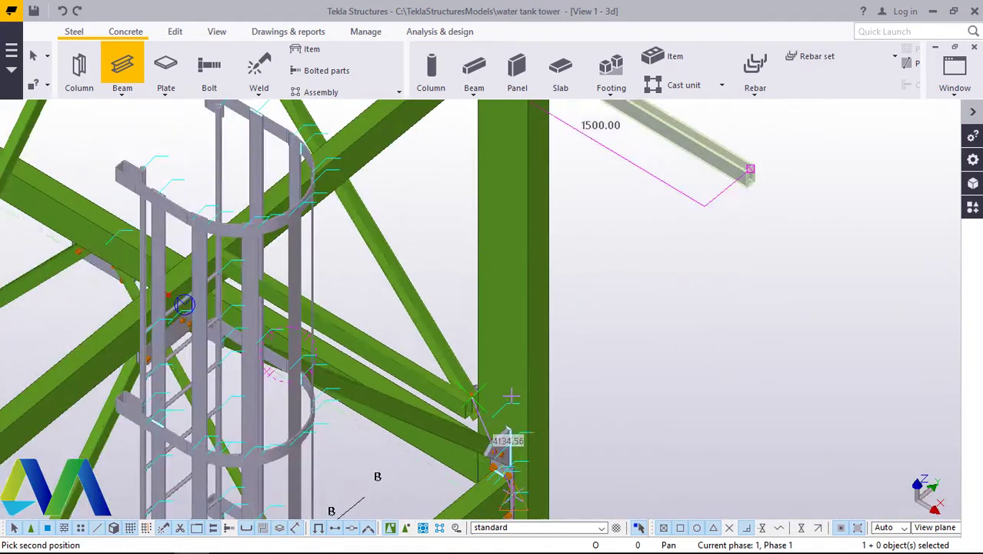
pyautogui.scroll(6, 687, 249)
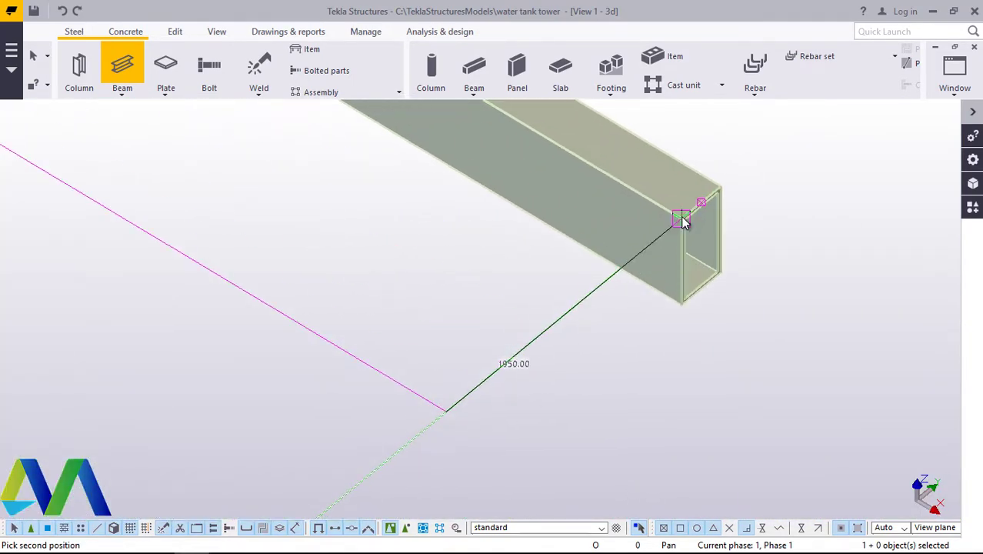
pyautogui.click(684, 217)
pyautogui.rightClick(788, 172)
pyautogui.click(817, 182)
# Step: Set the new cross beam's on-plane position to Left in its beam properties
pyautogui.doubleClick(659, 282)
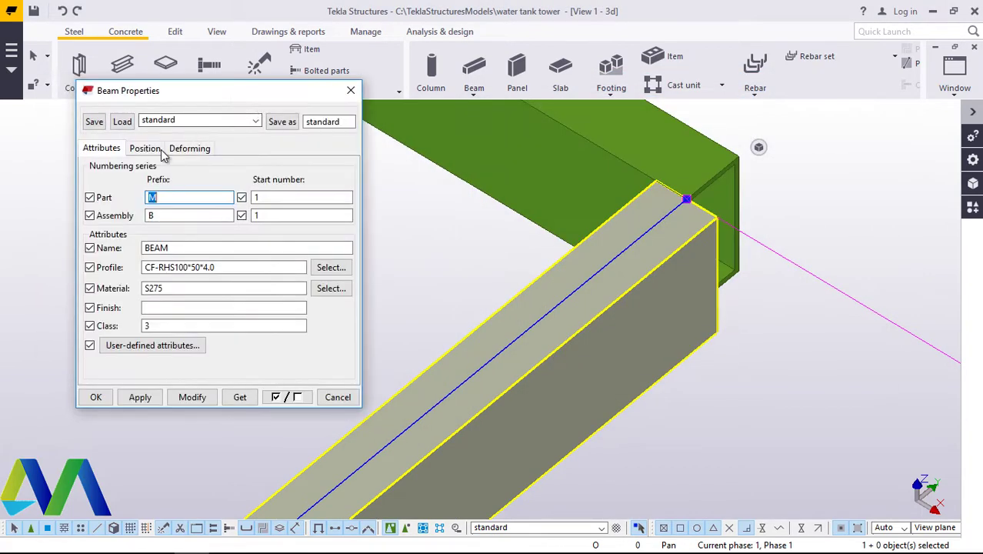
pyautogui.click(149, 150)
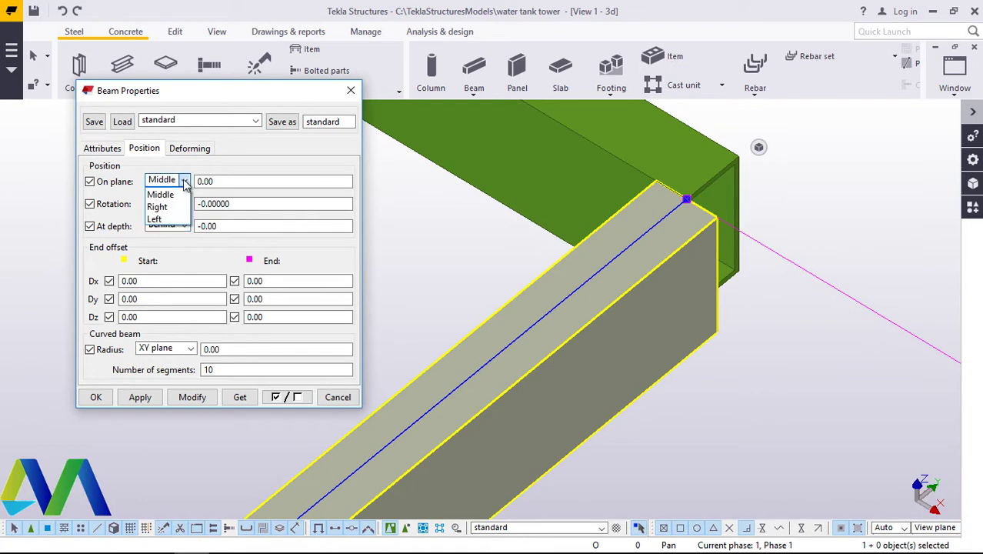
pyautogui.click(192, 397)
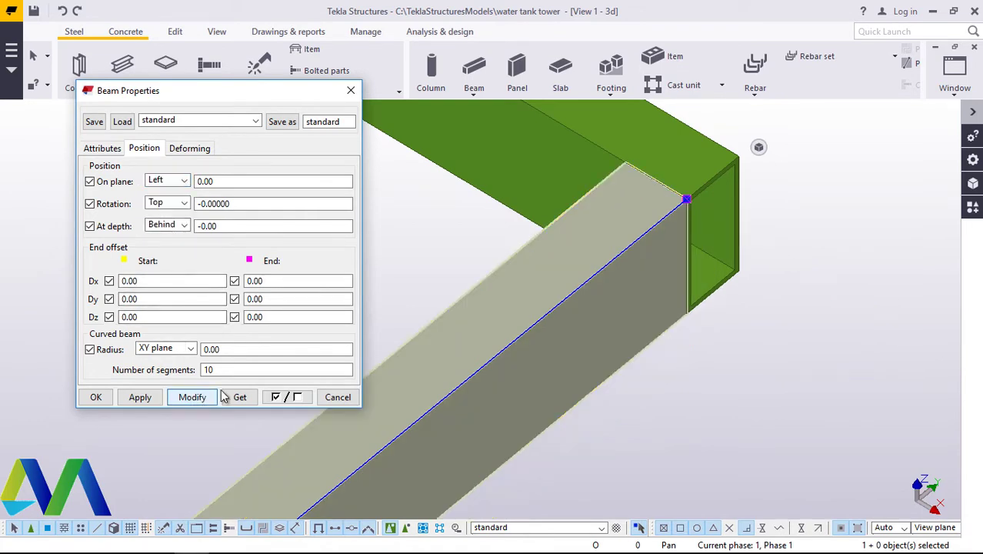
pyautogui.click(96, 397)
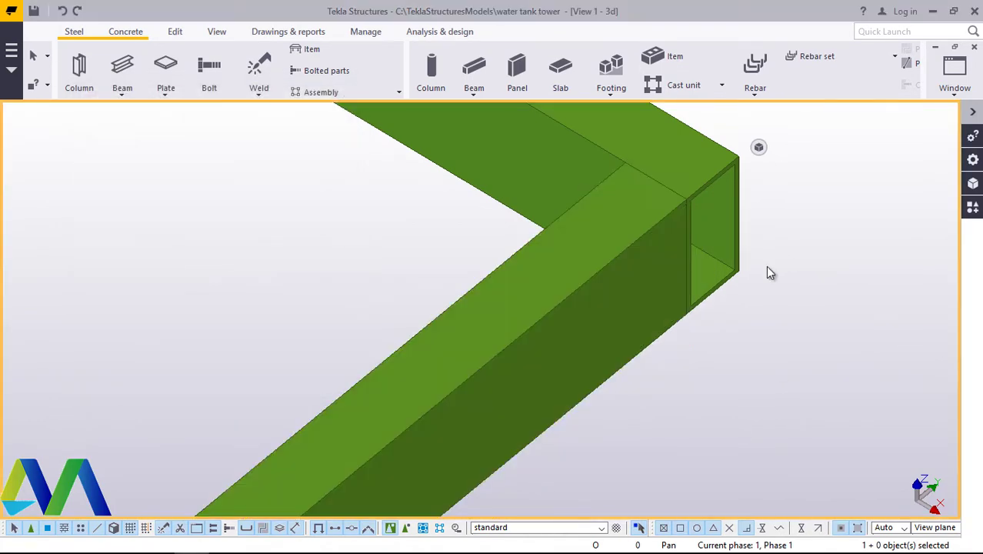
# Step: Rotate the 3D view around the tower to examine the projecting beam frame beside the cage ladder
pyautogui.scroll(-5, 741, 279)
pyautogui.scroll(4, 561, 374)
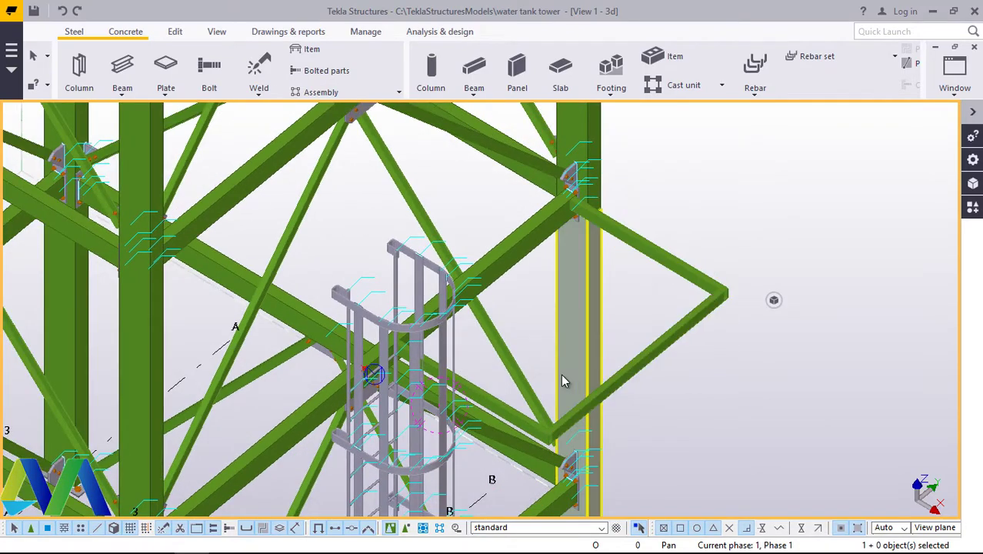
pyautogui.scroll(-3, 611, 331)
pyautogui.scroll(3, 612, 327)
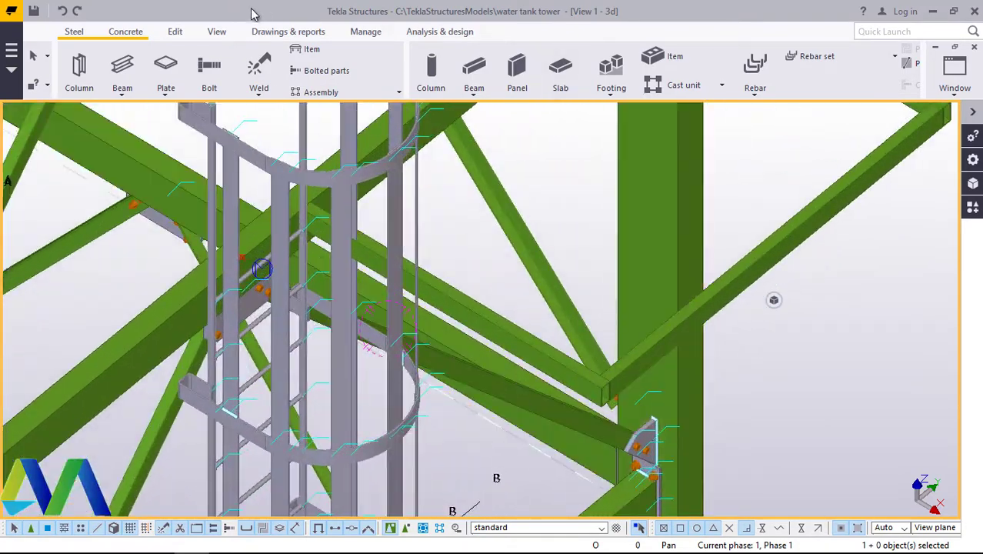
pyautogui.click(216, 31)
pyautogui.click(539, 78)
pyautogui.click(547, 101)
pyautogui.moveTo(616, 396); pyautogui.dragTo(546, 333)
pyautogui.keyDown('ctrl'); pyautogui.moveTo(547, 334); pyautogui.dragTo(524, 309, button='middle'); pyautogui.keyUp('ctrl')
pyautogui.scroll(-2, 482, 328)
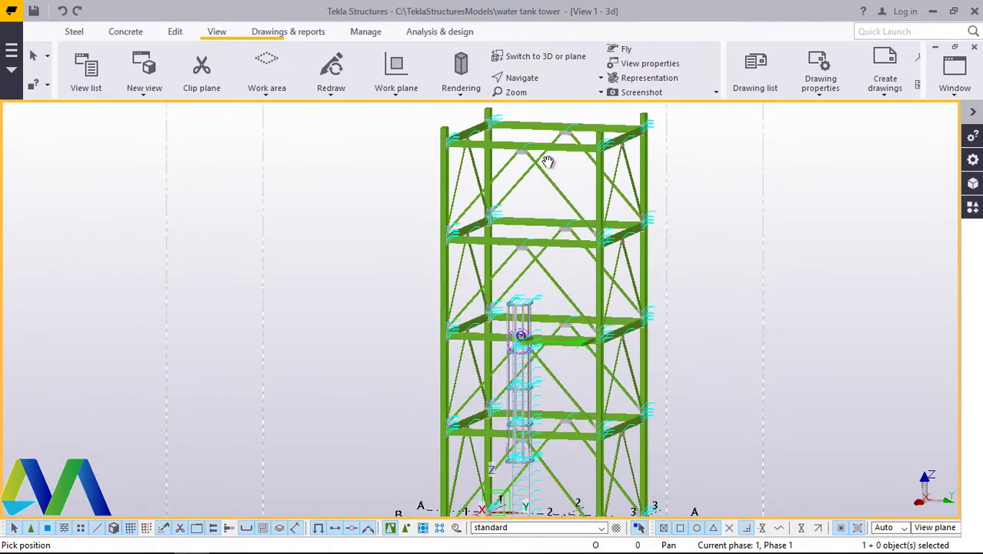
pyautogui.scroll(-3, 547, 162)
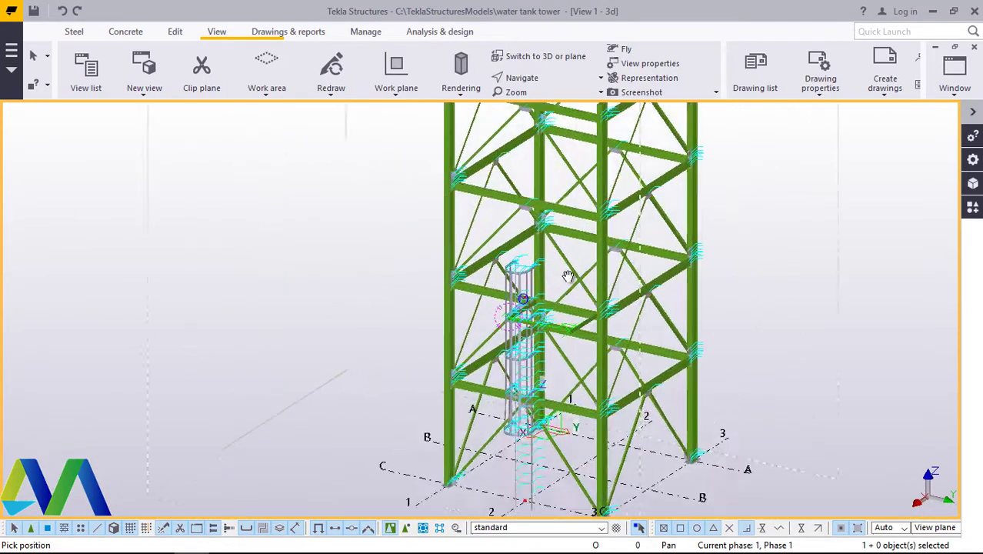
pyautogui.scroll(6, 566, 338)
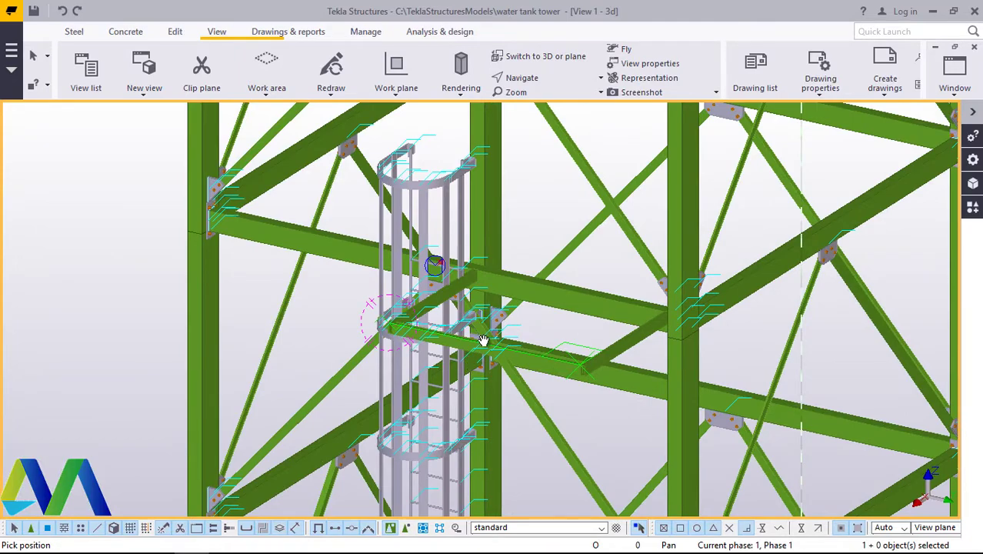
pyautogui.scroll(2, 490, 306)
pyautogui.keyDown('ctrl'); pyautogui.moveTo(492, 301); pyautogui.dragTo(479, 290, button='middle'); pyautogui.keyUp('ctrl')
pyautogui.scroll(-2, 522, 346)
pyautogui.moveTo(522, 346)
pyautogui.keyDown('ctrl'); pyautogui.mouseDown(button='middle')
pyautogui.moveTo(508, 326)
pyautogui.moveTo(531, 333)
pyautogui.moveTo(496, 316)
pyautogui.moveTo(509, 354)
pyautogui.mouseUp(button='middle'); pyautogui.keyUp('ctrl')
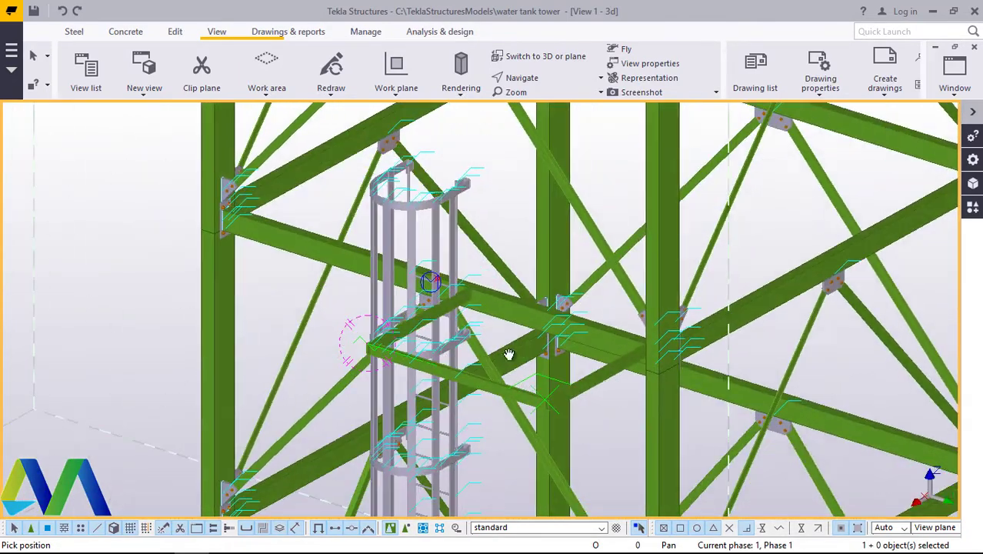
pyautogui.scroll(-5, 497, 371)
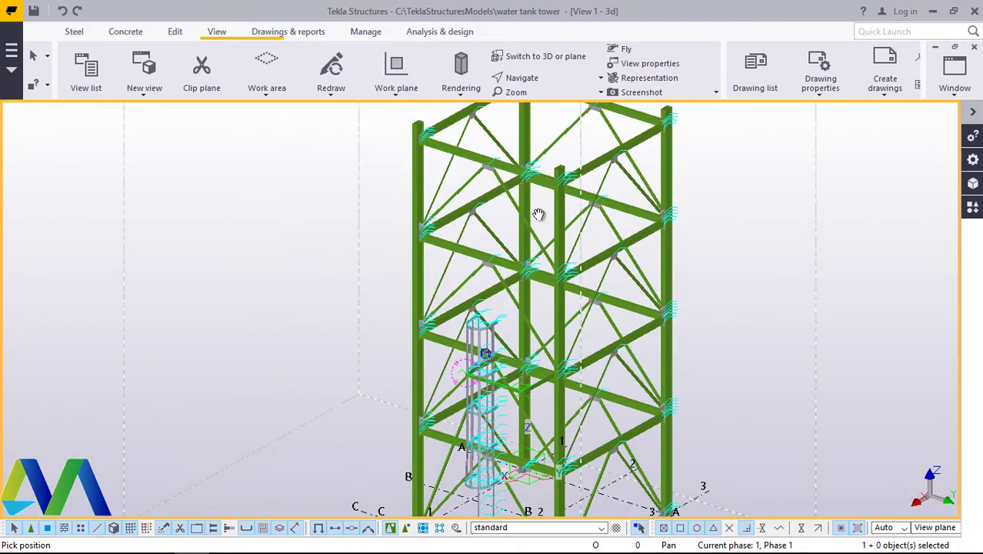
pyautogui.scroll(3, 541, 199)
pyautogui.scroll(-3, 533, 306)
pyautogui.keyDown('ctrl'); pyautogui.moveTo(534, 361); pyautogui.dragTo(669, 409, button='middle'); pyautogui.keyUp('ctrl')
pyautogui.scroll(5, 443, 432)
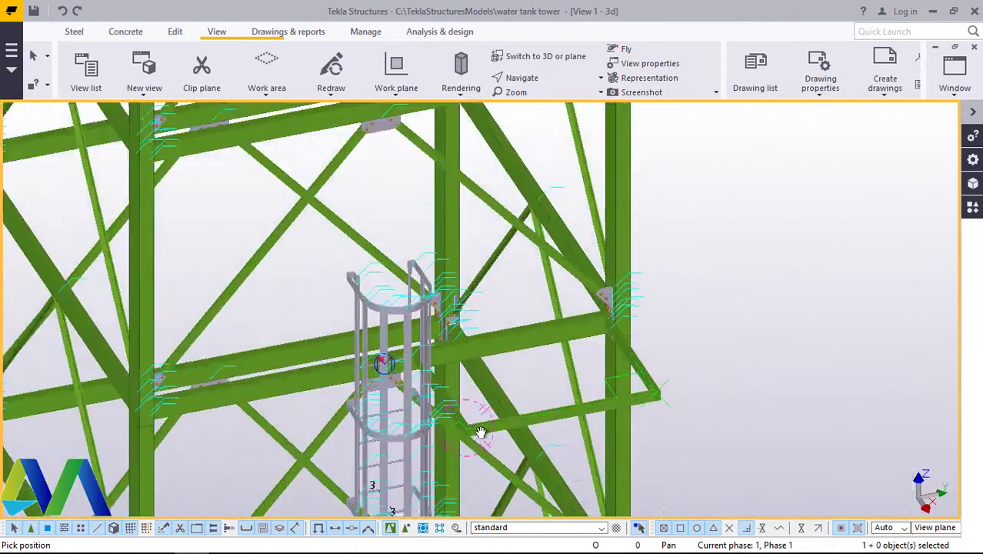
pyautogui.scroll(6, 481, 432)
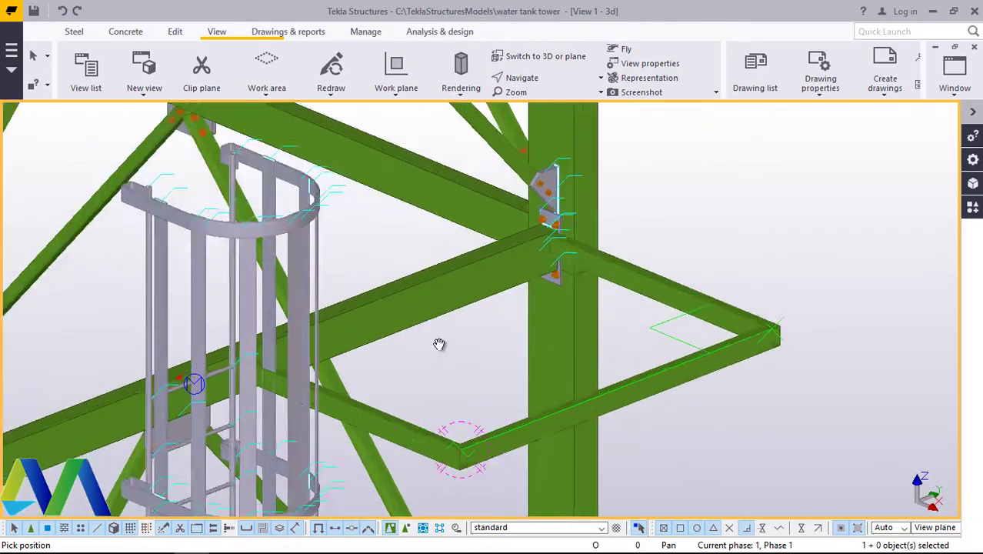
pyautogui.scroll(4, 518, 345)
pyautogui.rightClick(523, 314)
pyautogui.click(570, 320)
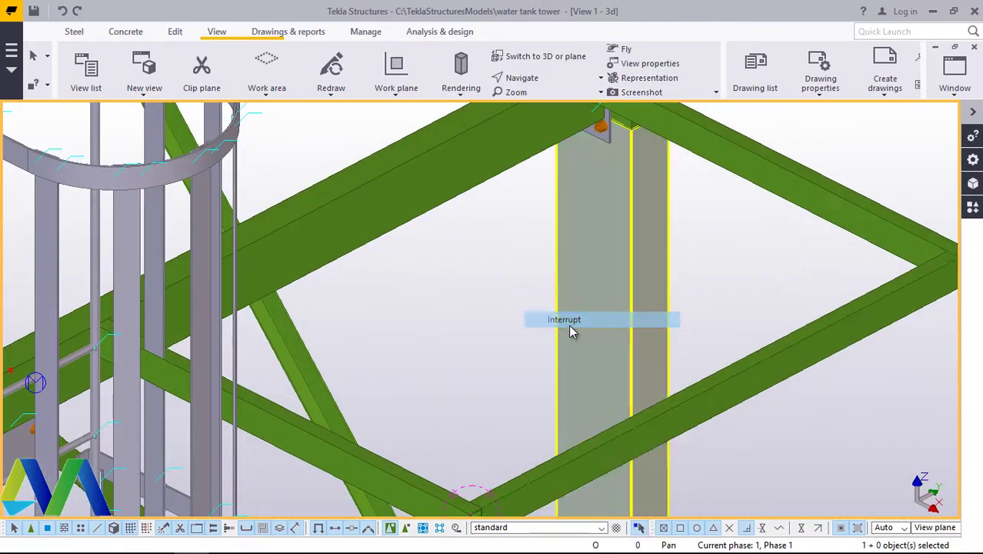
# Step: Copy the outer cross beam to the inner ends of the projecting beams, alongside the horizontal member, using its inner upper end corner as origin
pyautogui.click(788, 364)
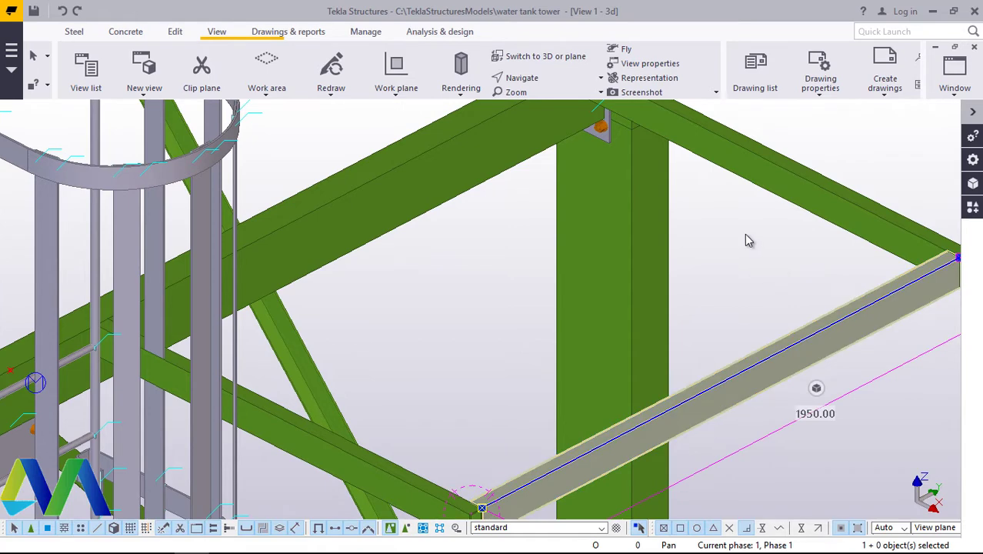
pyautogui.rightClick(745, 237)
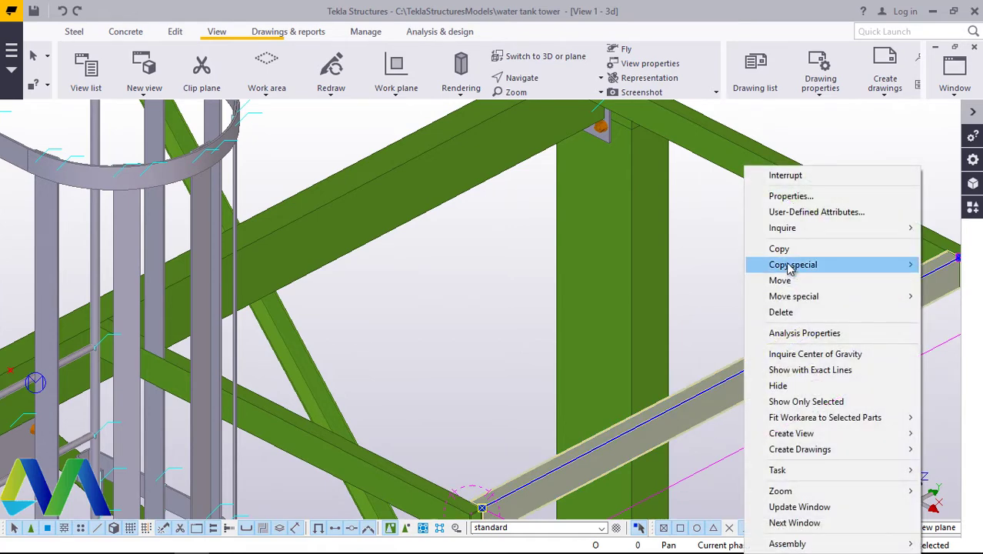
pyautogui.click(774, 249)
pyautogui.scroll(-3, 408, 440)
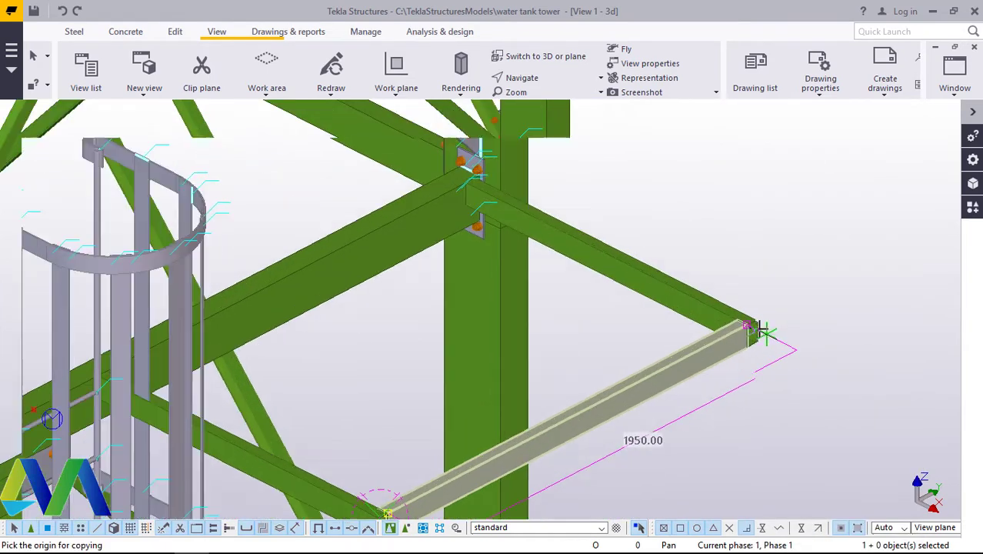
pyautogui.scroll(5, 762, 331)
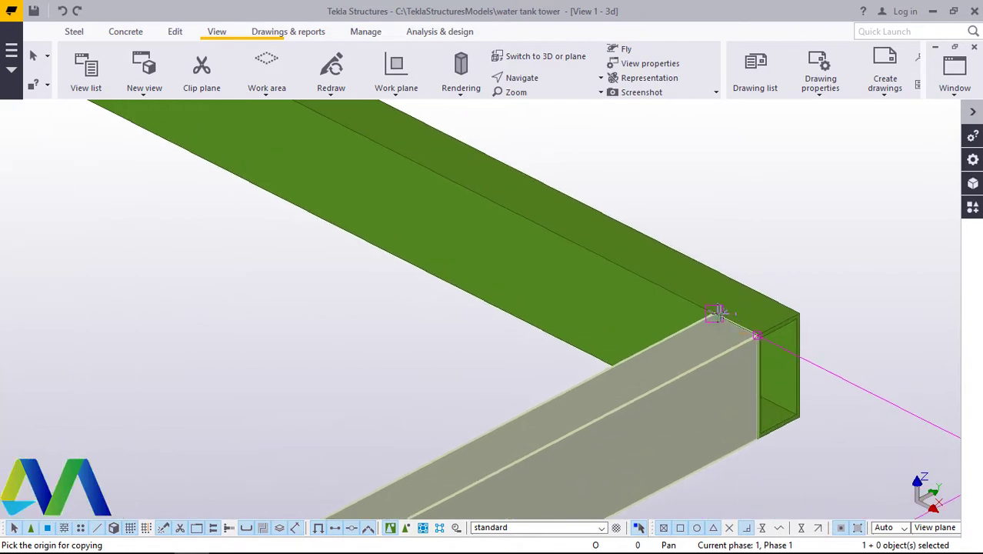
pyautogui.click(715, 313)
pyautogui.scroll(-4, 400, 219)
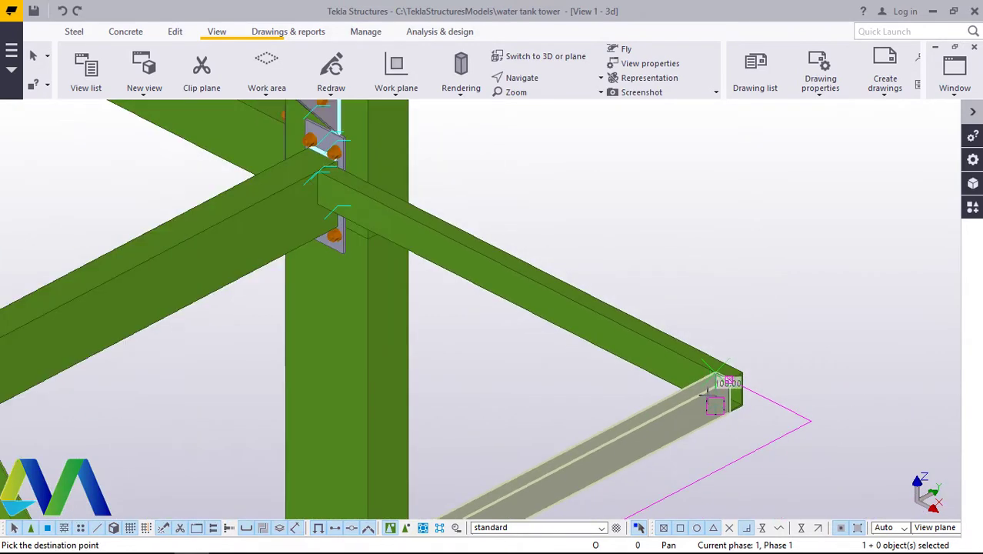
pyautogui.scroll(3, 410, 228)
pyautogui.scroll(4, 430, 223)
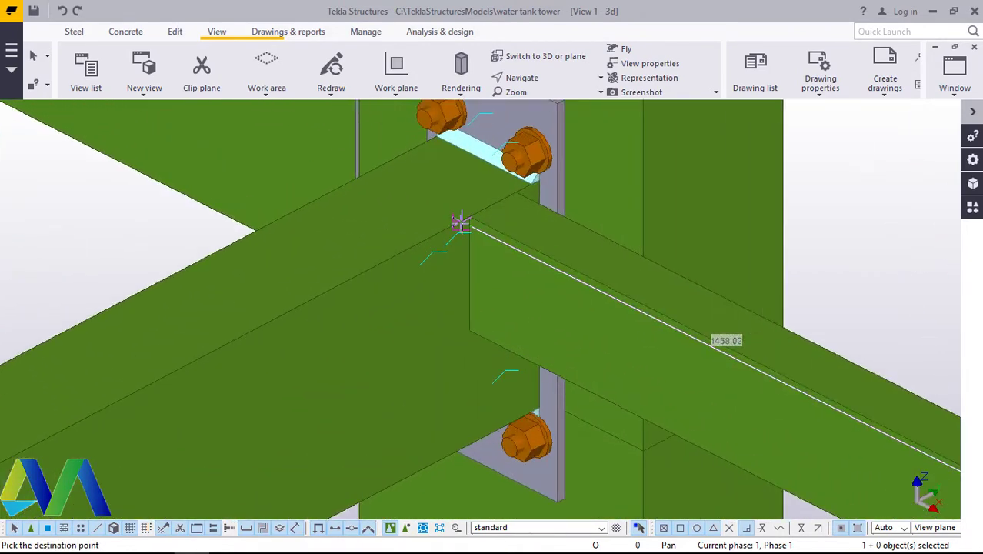
pyautogui.rightClick(470, 218)
pyautogui.click(514, 237)
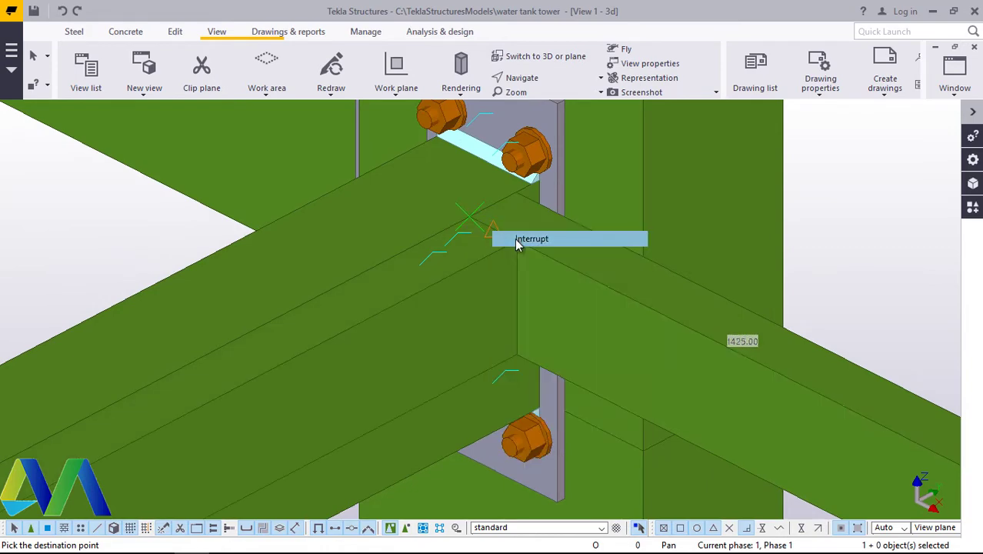
# Step: Copy the cross beam beside the horizontal member 50 mm outward across its width
pyautogui.scroll(-5, 490, 258)
pyautogui.scroll(2, 687, 231)
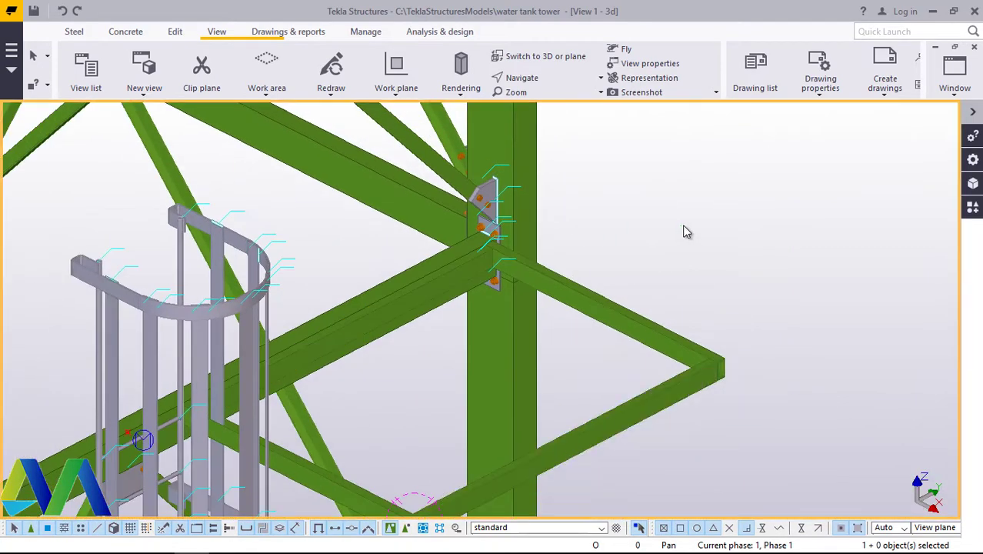
pyautogui.scroll(4, 631, 231)
pyautogui.scroll(-1, 539, 252)
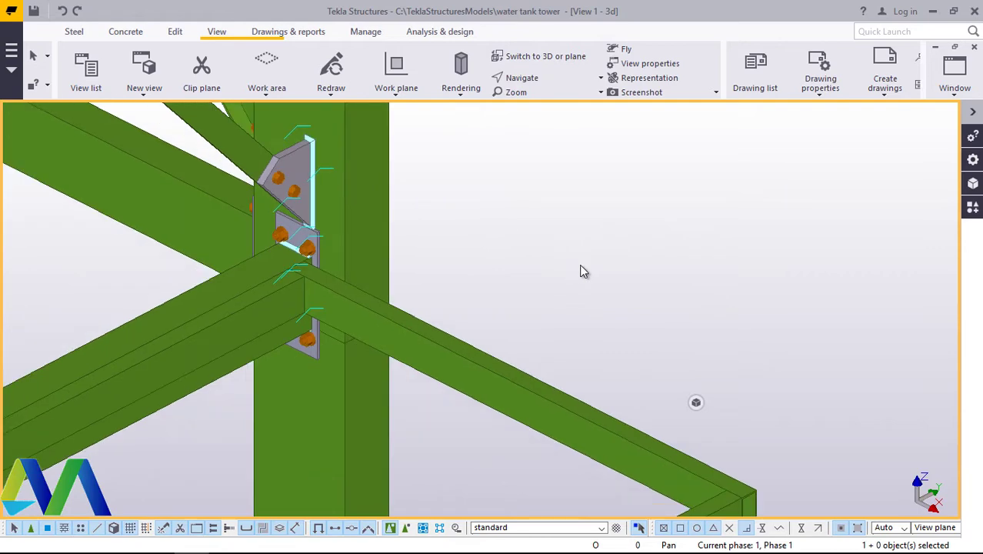
pyautogui.scroll(3, 270, 306)
pyautogui.scroll(1, 296, 273)
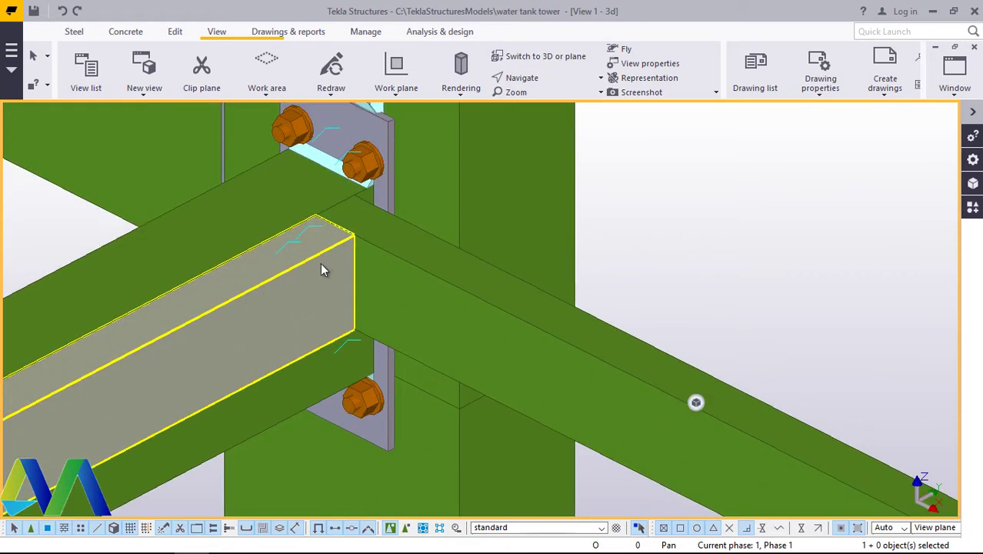
pyautogui.click(322, 269)
pyautogui.rightClick(321, 270)
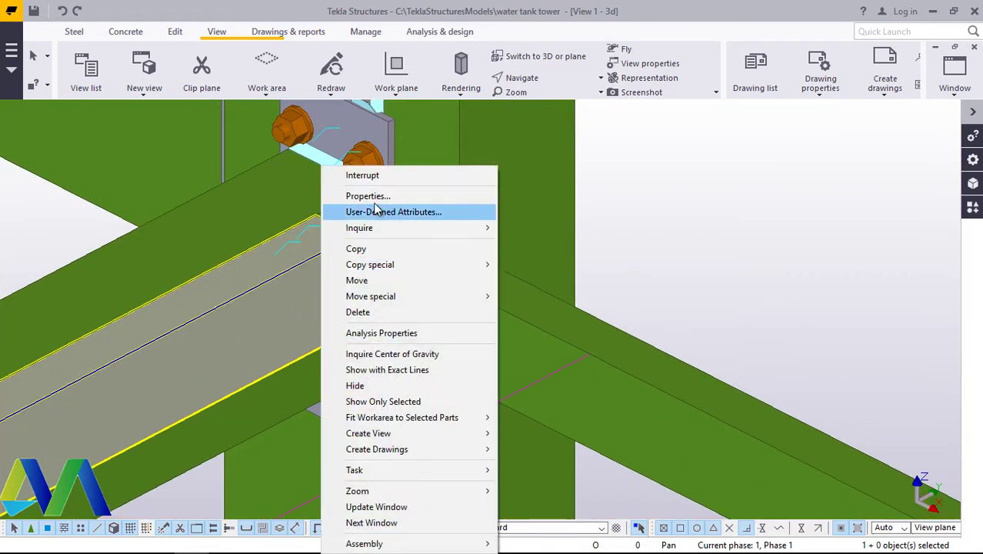
pyautogui.click(358, 248)
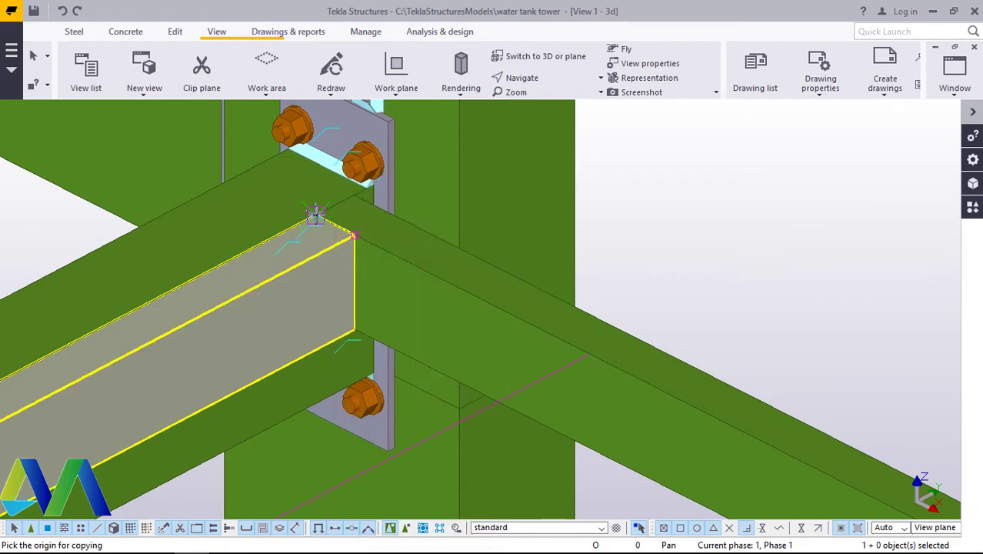
pyautogui.click(316, 216)
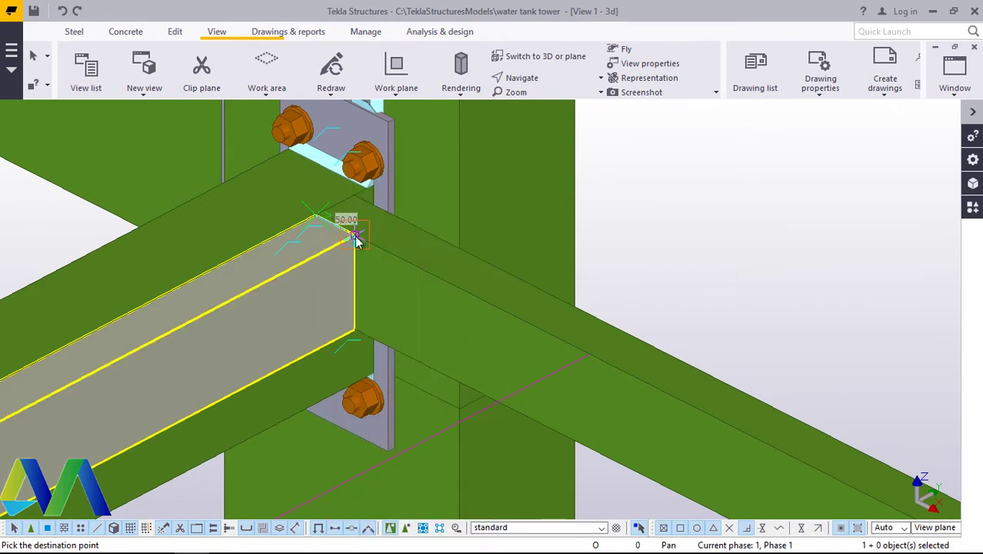
pyautogui.rightClick(767, 268)
pyautogui.click(774, 275)
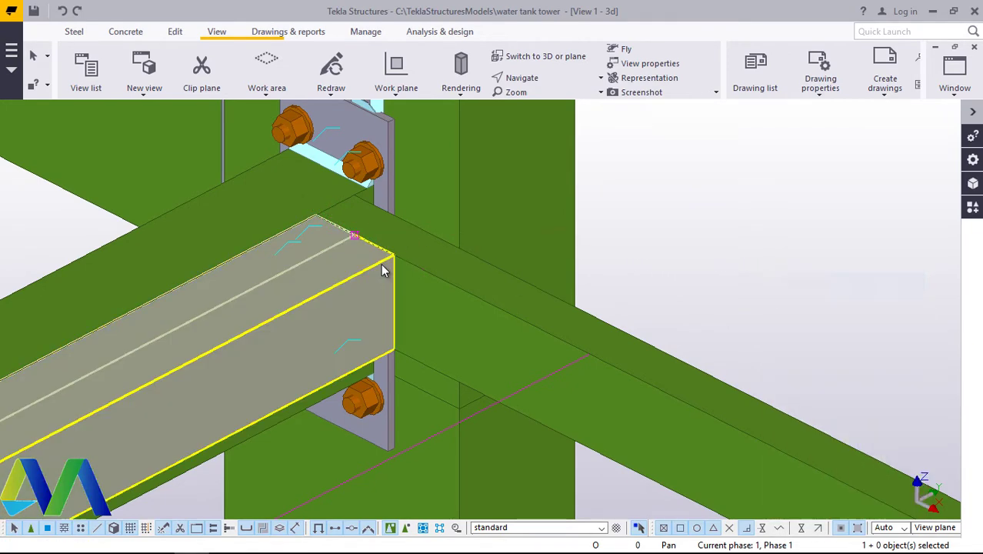
# Step: Change the outermost cross beam's profile to the plate profile ALUM_GRTG200*20 from the profile catalog
pyautogui.doubleClick(361, 293)
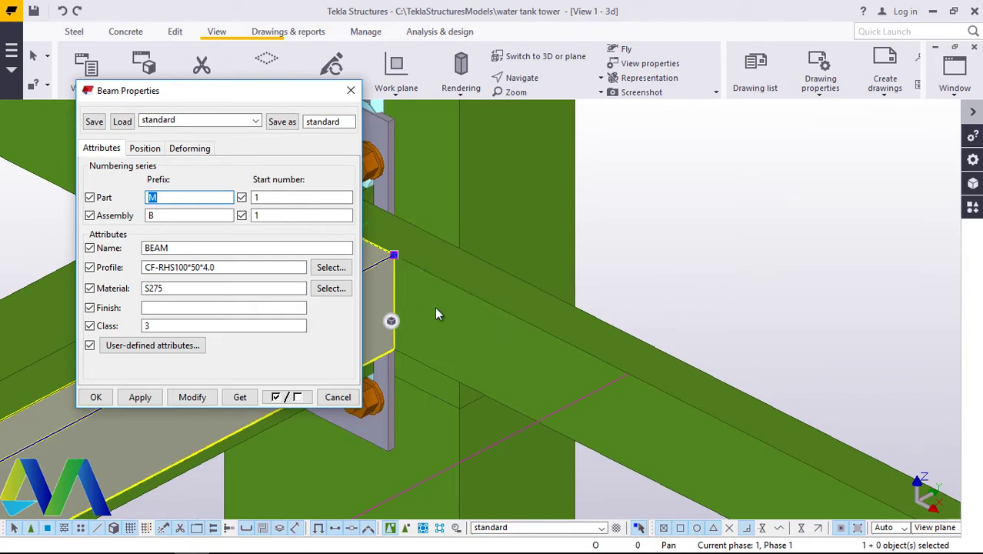
pyautogui.click(331, 269)
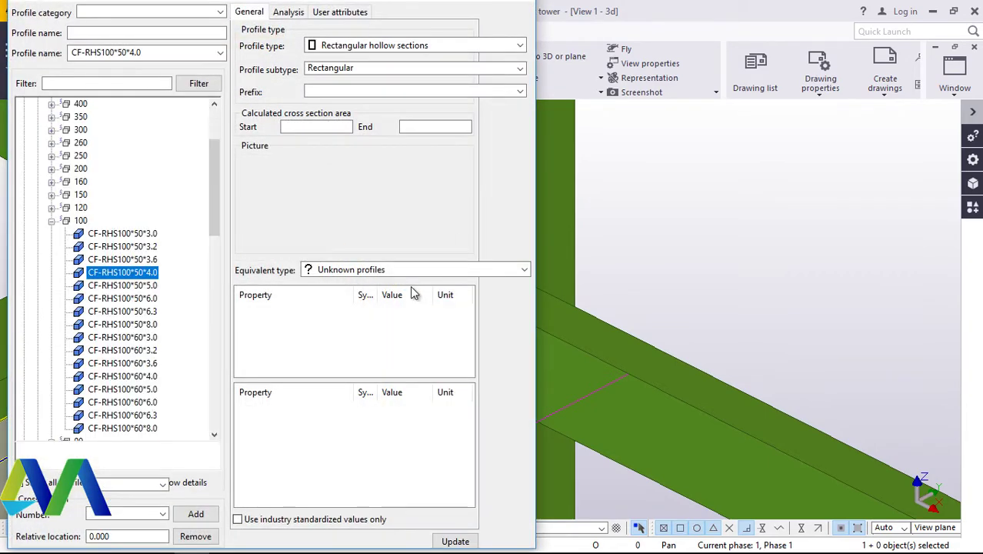
pyautogui.click(52, 181)
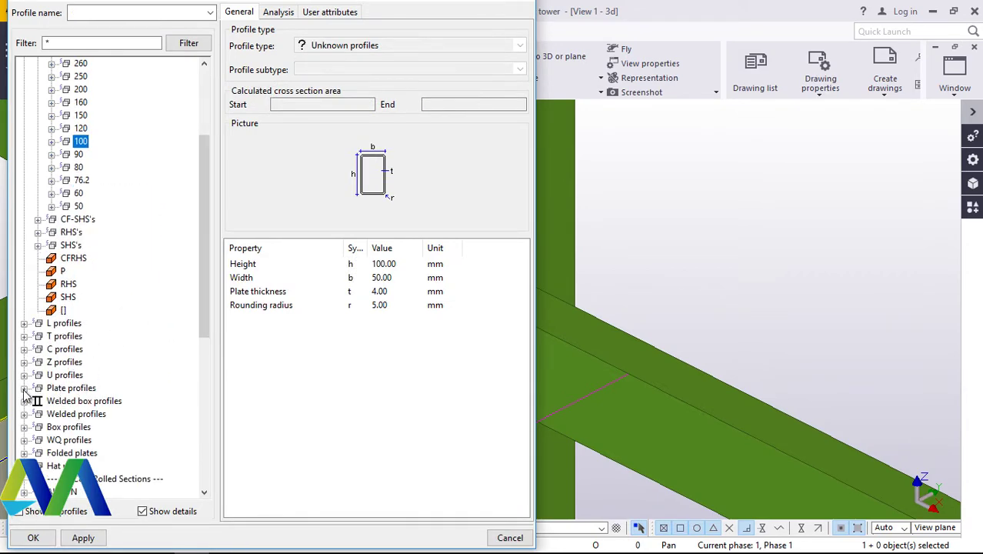
pyautogui.click(23, 388)
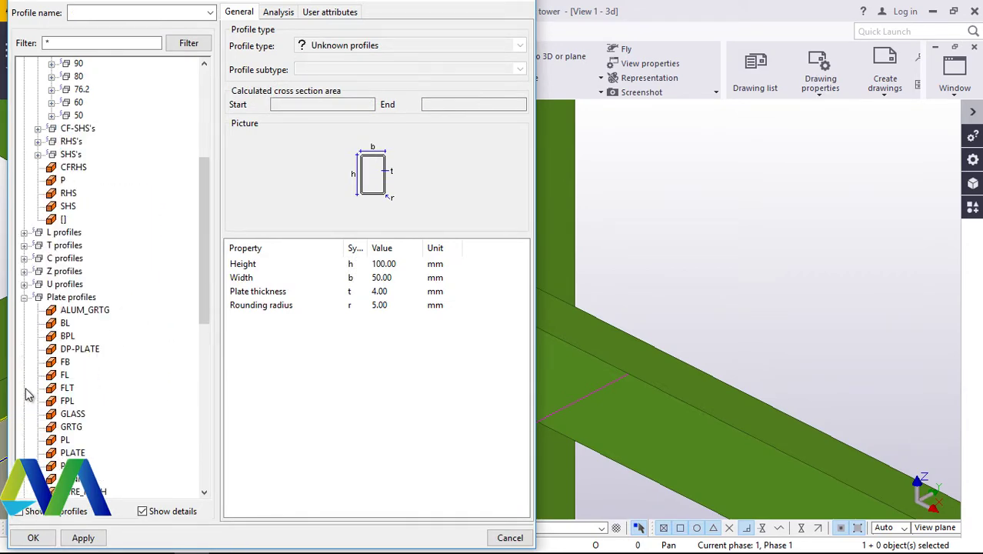
pyautogui.click(81, 310)
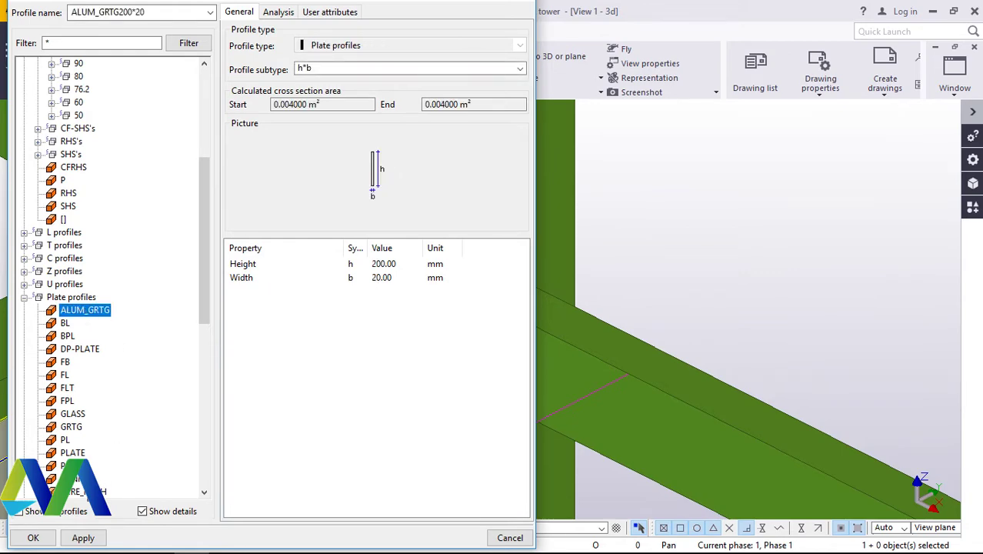
pyautogui.click(82, 539)
pyautogui.click(33, 538)
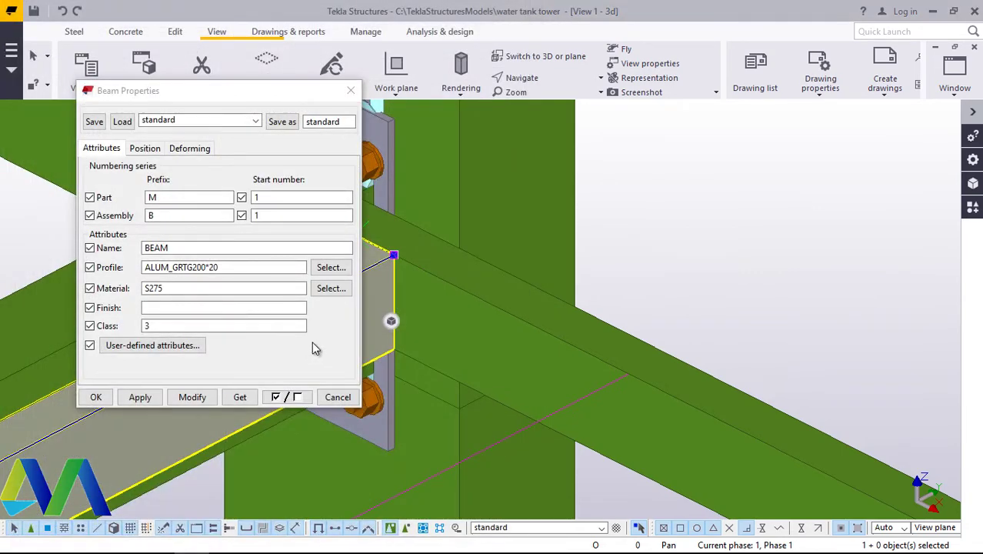
pyautogui.click(191, 398)
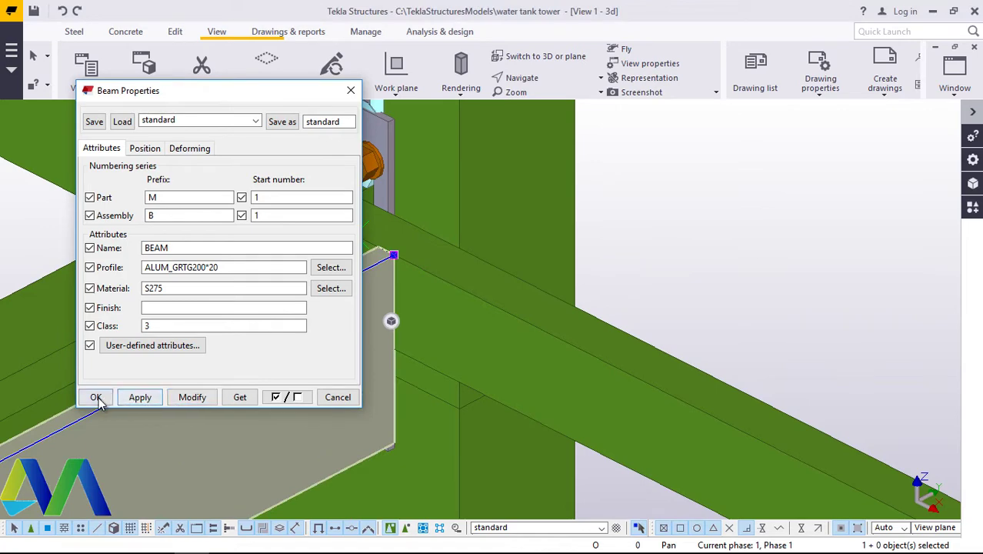
pyautogui.click(95, 397)
# Step: Rotate the view around the grating plate's end and check the properties of the adjoining projecting beam
pyautogui.scroll(4, 361, 316)
pyautogui.scroll(-7, 405, 268)
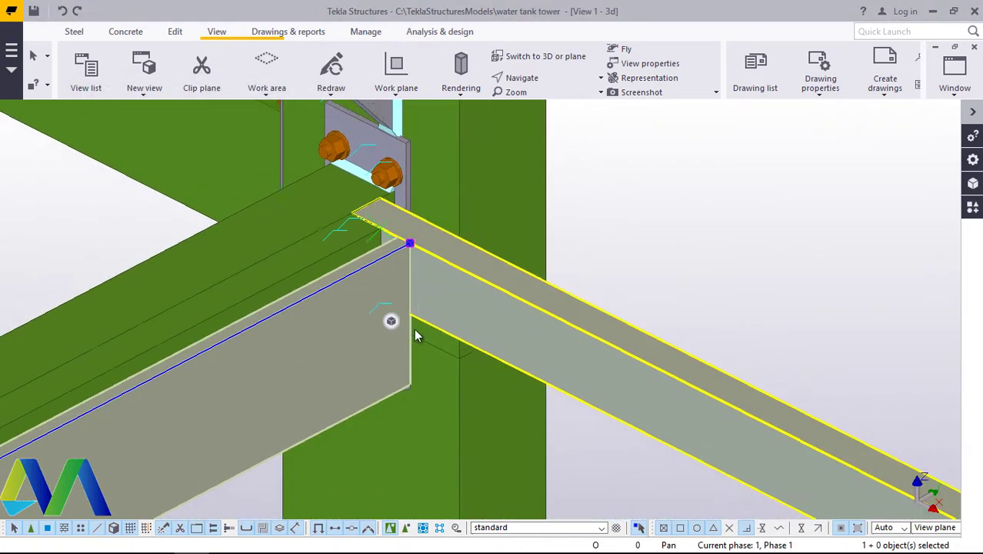
pyautogui.scroll(1, 412, 312)
pyautogui.click(521, 77)
pyautogui.click(529, 129)
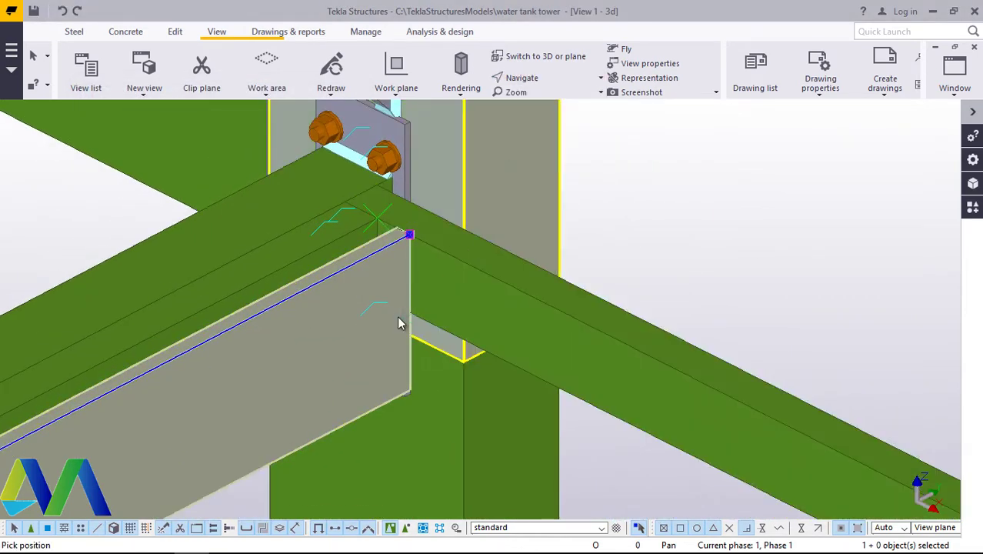
pyautogui.keyDown('ctrl'); pyautogui.moveTo(398, 311); pyautogui.dragTo(543, 289, button='middle'); pyautogui.keyUp('ctrl')
pyautogui.keyDown('ctrl'); pyautogui.moveTo(551, 328); pyautogui.dragTo(687, 184, button='middle'); pyautogui.keyUp('ctrl')
pyautogui.rightClick(687, 185)
pyautogui.click(718, 193)
pyautogui.scroll(2, 559, 289)
pyautogui.doubleClick(537, 331)
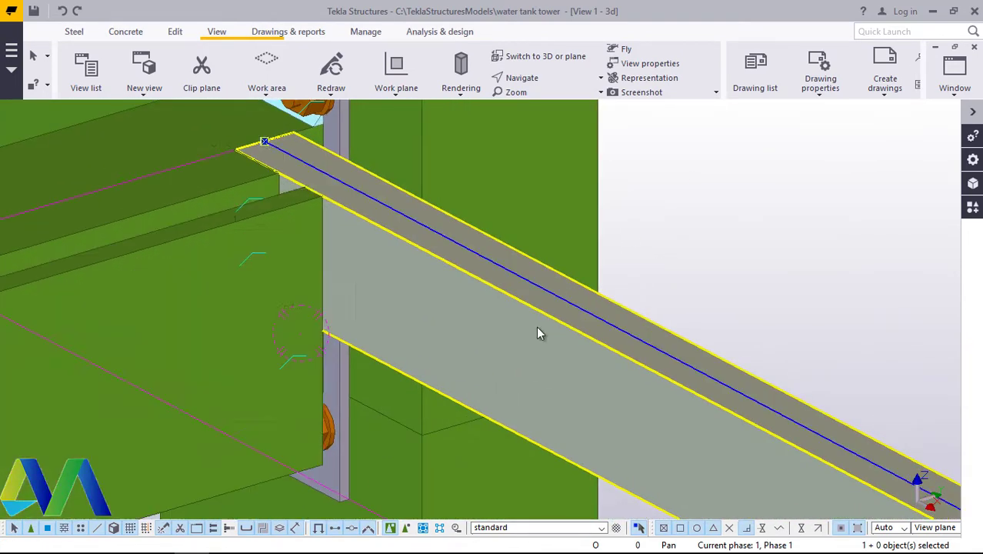
pyautogui.scroll(3, 541, 331)
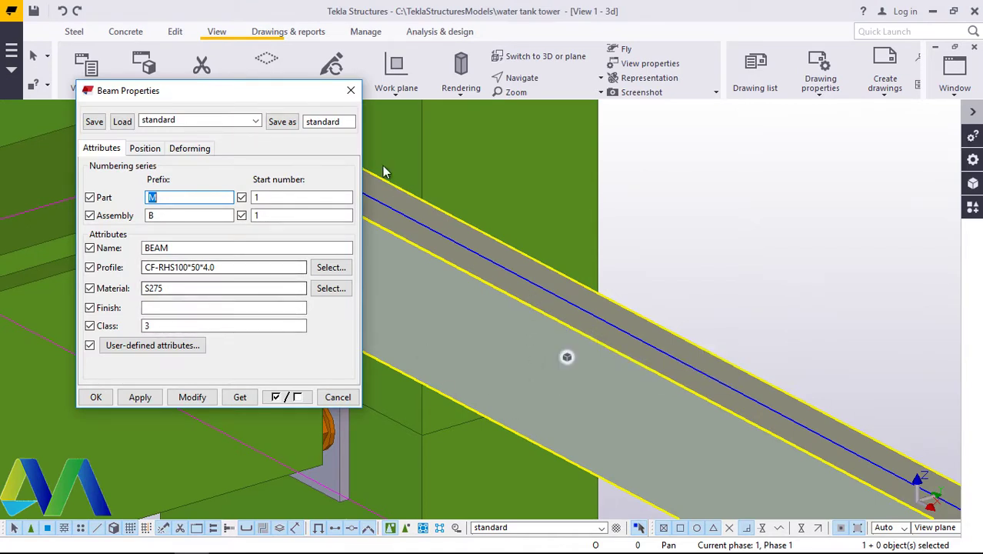
pyautogui.click(351, 90)
# Step: Set the grating plate's profile to ALUM_GRTG200*50 and check the adjoining projecting beam's profile
pyautogui.doubleClick(285, 316)
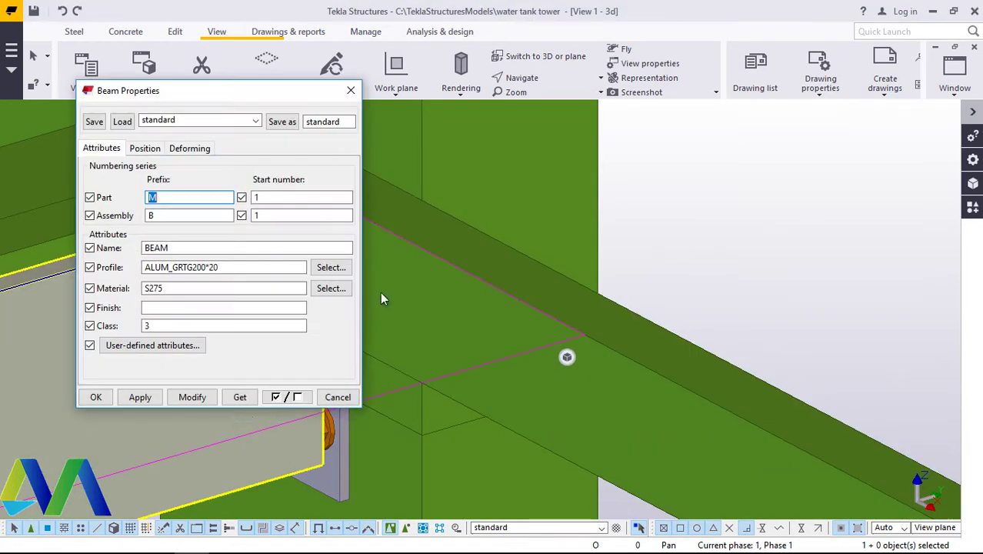
pyautogui.click(283, 267)
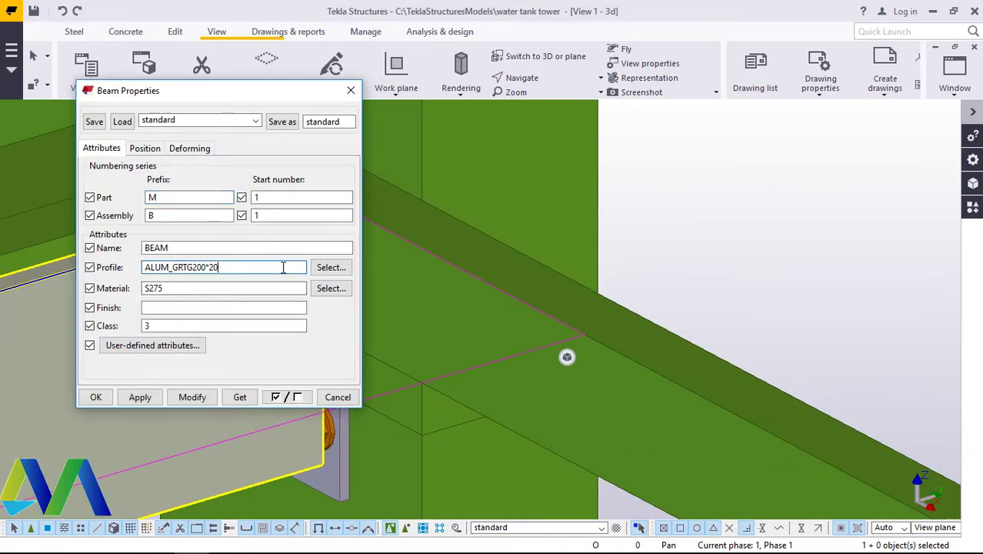
pyautogui.write('50')
pyautogui.moveTo(243, 91); pyautogui.dragTo(771, 119)
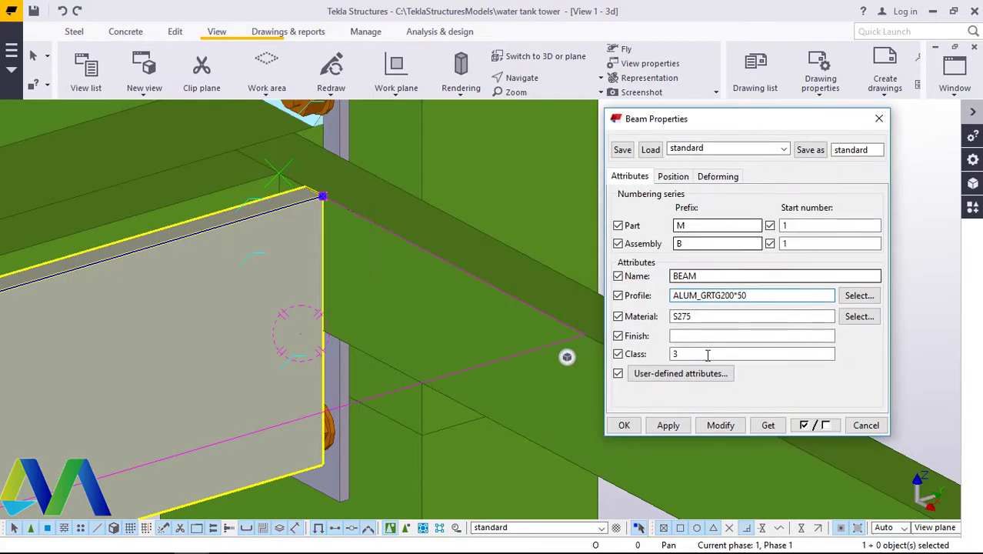
pyautogui.click(721, 426)
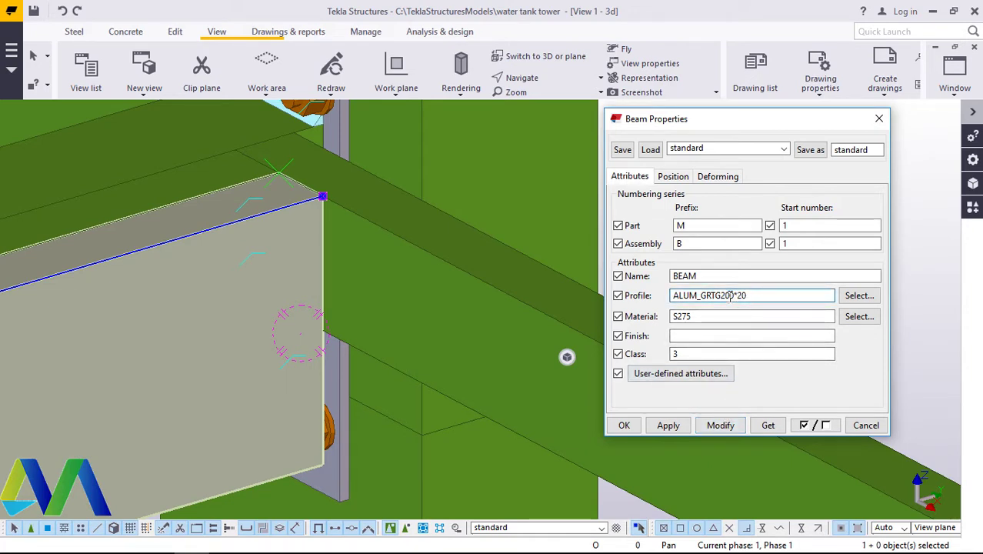
pyautogui.click(880, 118)
pyautogui.doubleClick(483, 326)
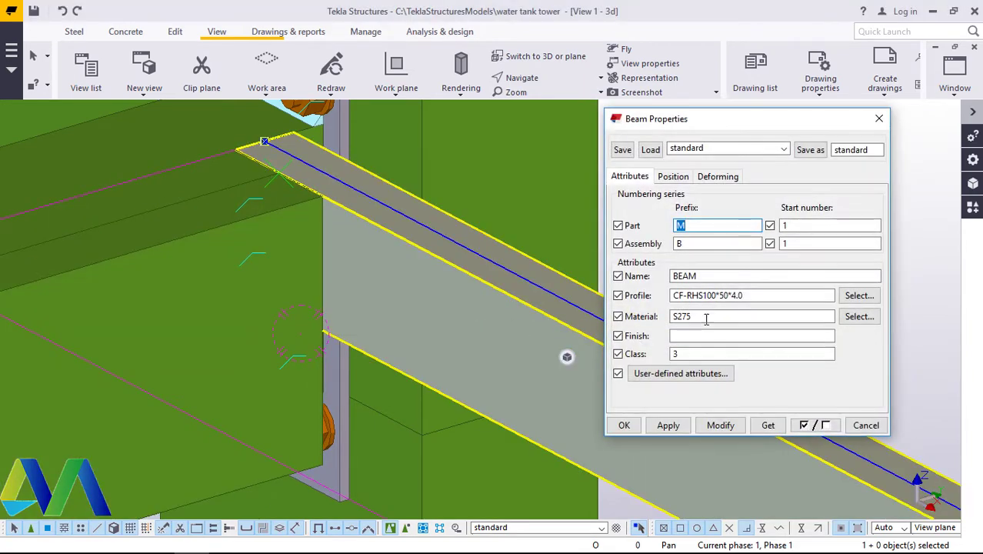
pyautogui.click(880, 119)
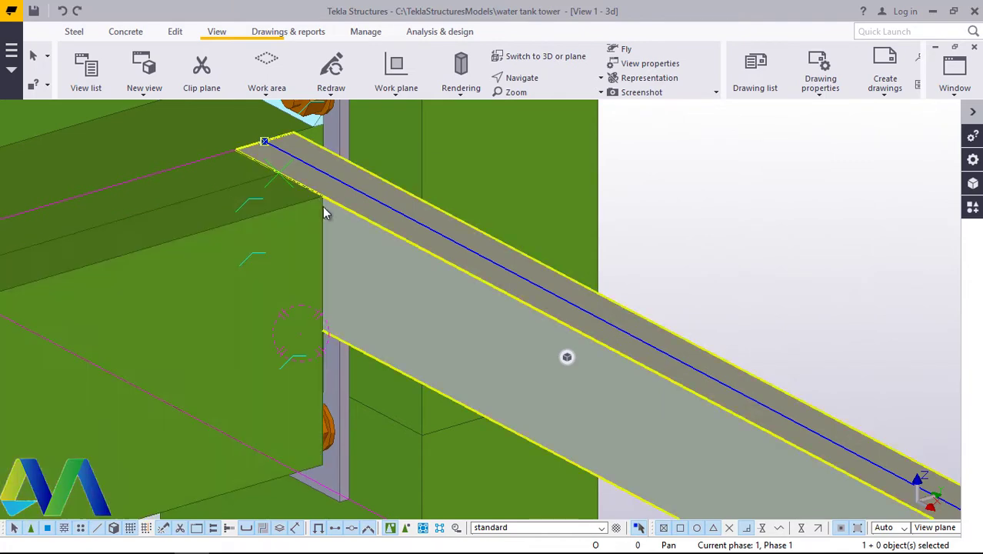
# Step: Set the grating plate's profile to ALUM_GRTG100*25 in its beam properties
pyautogui.click(320, 346)
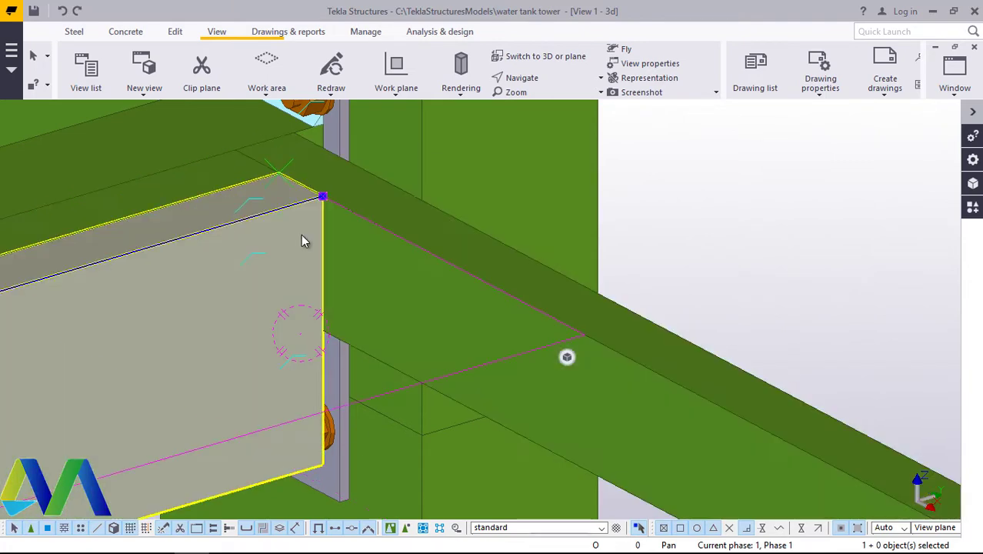
pyautogui.doubleClick(303, 235)
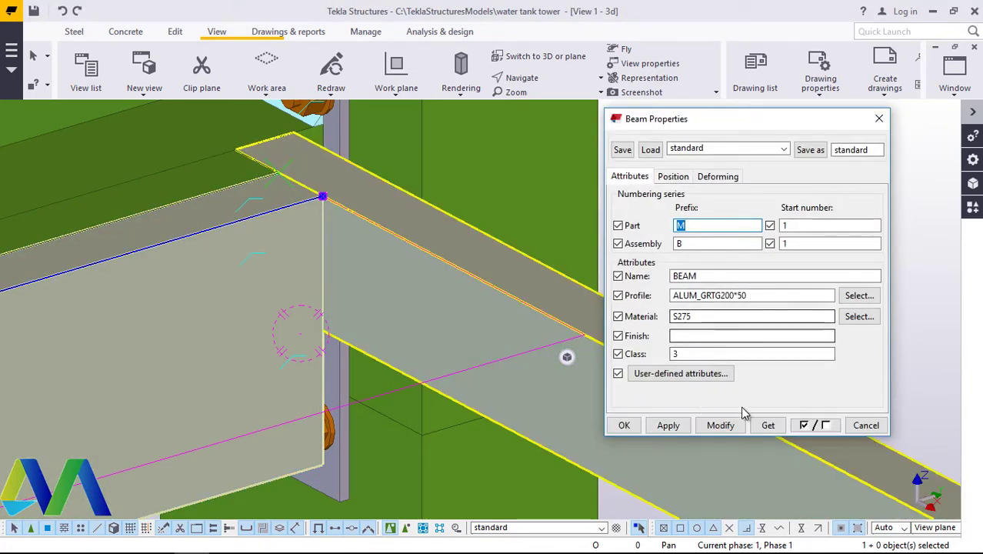
pyautogui.click(731, 428)
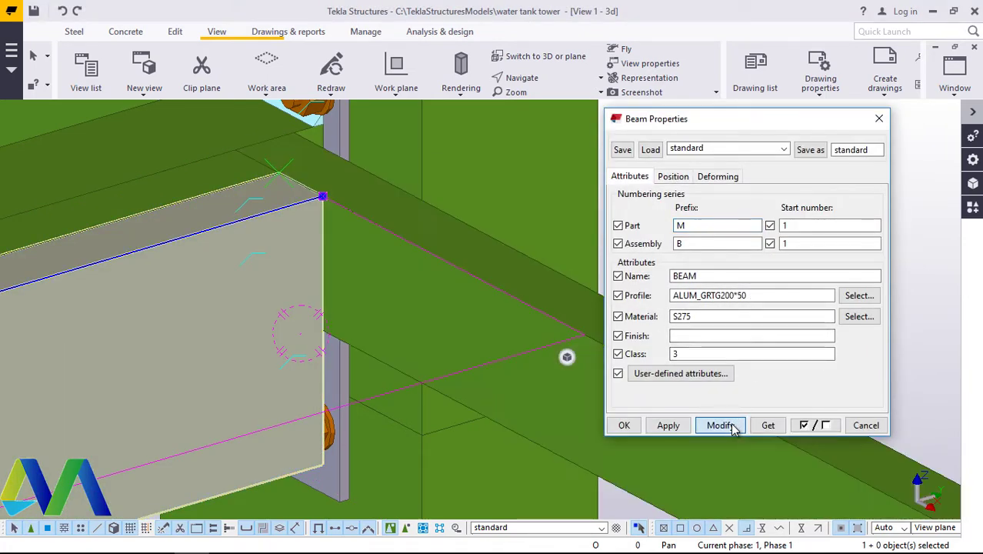
pyautogui.click(750, 294)
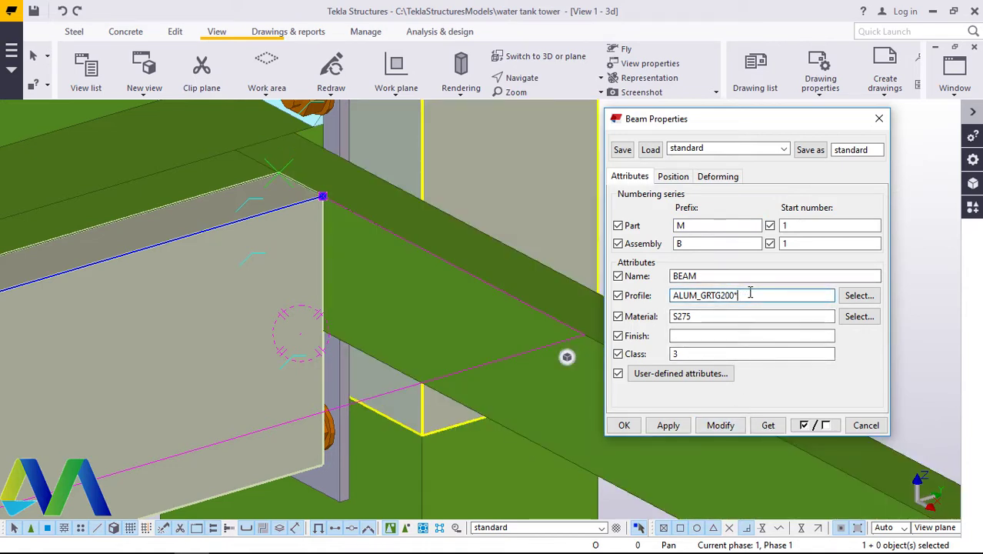
pyautogui.click(720, 427)
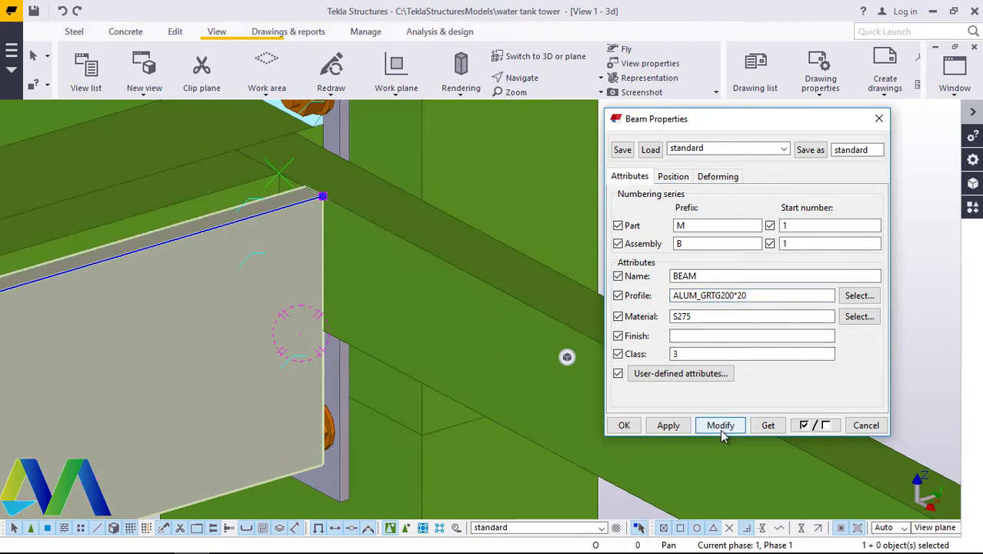
pyautogui.click(757, 297)
pyautogui.click(722, 427)
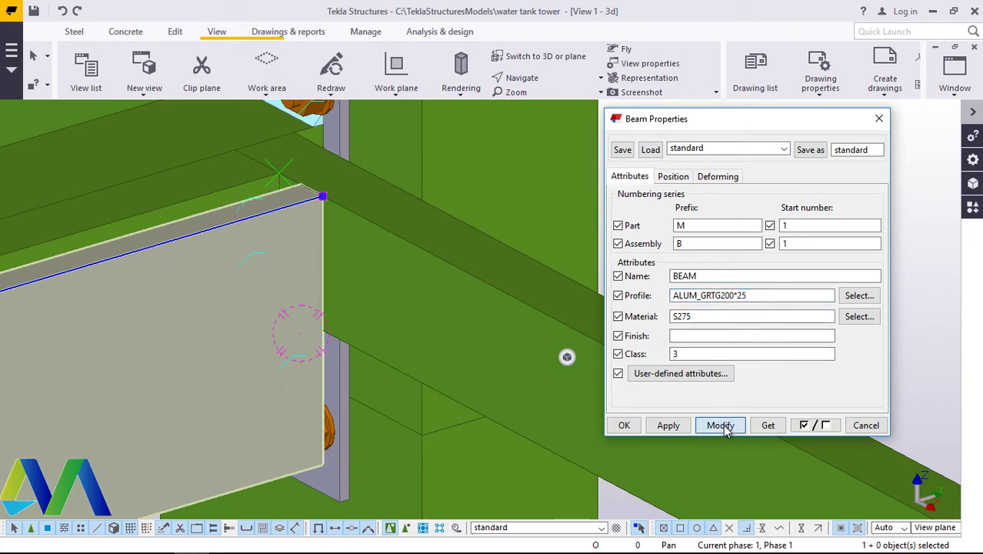
pyautogui.click(723, 295)
pyautogui.click(727, 295)
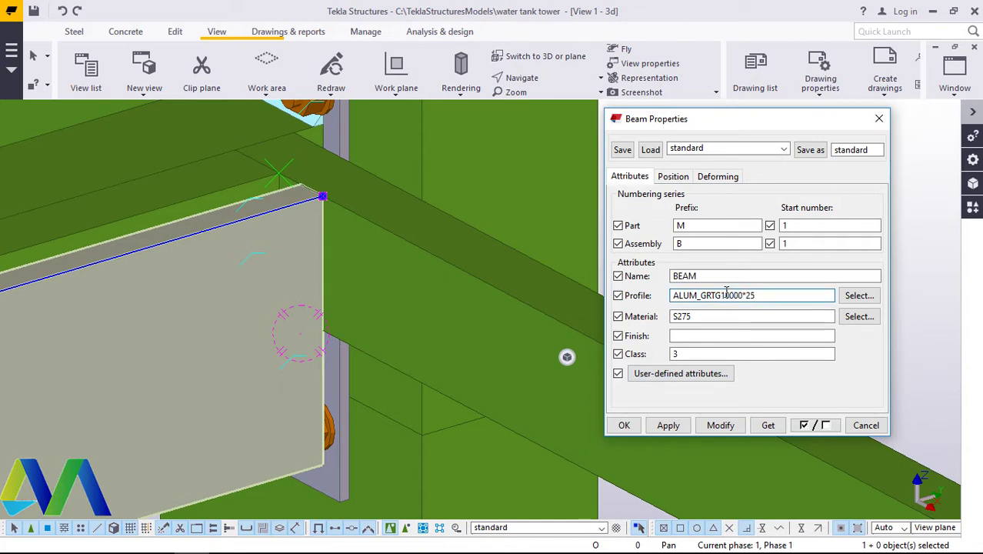
pyautogui.click(721, 427)
pyautogui.click(666, 428)
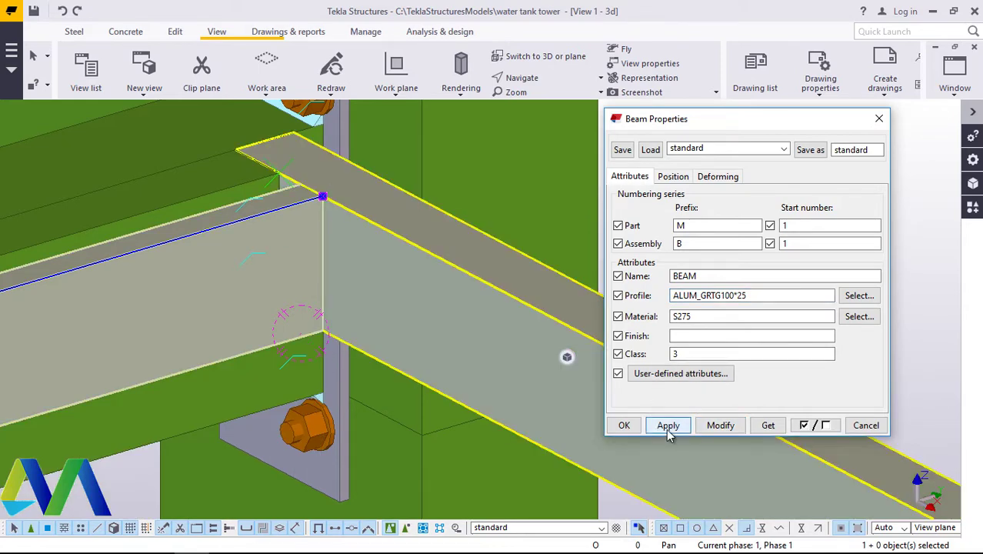
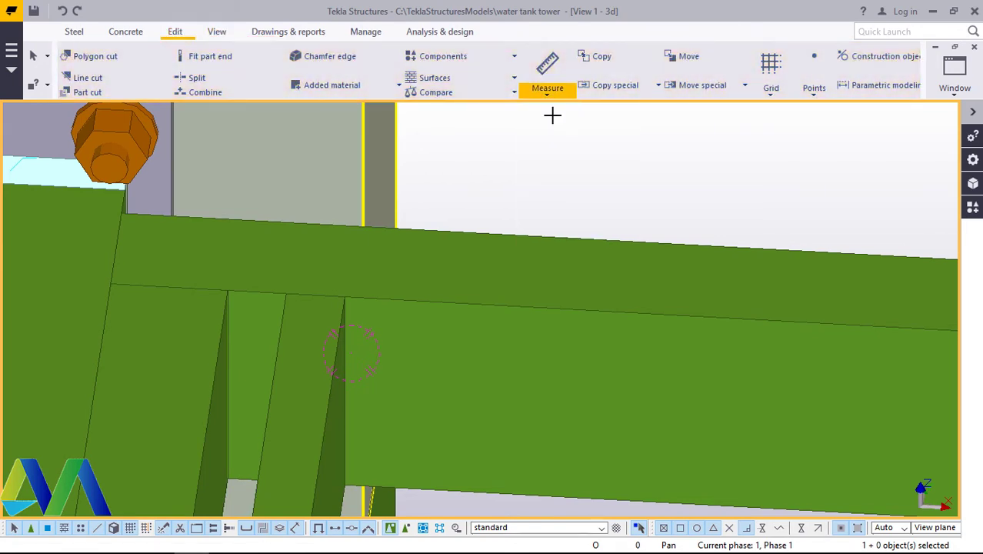
# Step: Measure the clear gap between the hollow cross beam and the grating plate along the projecting beam
pyautogui.click(547, 66)
pyautogui.click(228, 290)
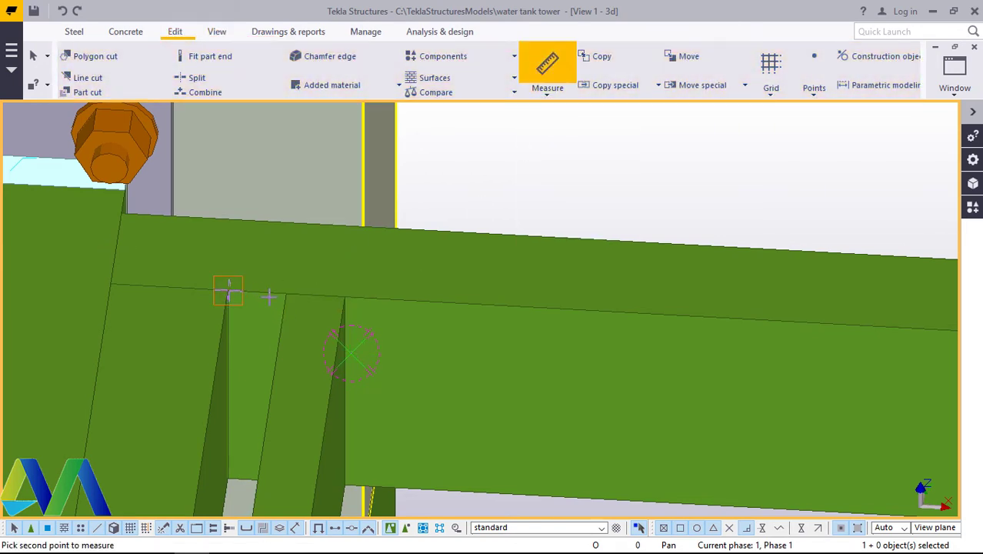
pyautogui.click(285, 294)
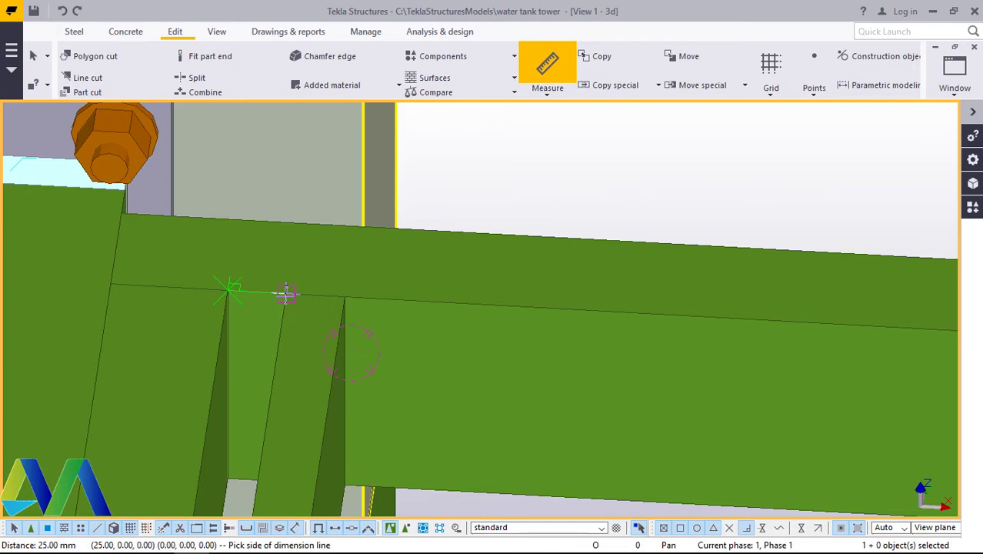
pyautogui.rightClick(498, 185)
pyautogui.click(528, 192)
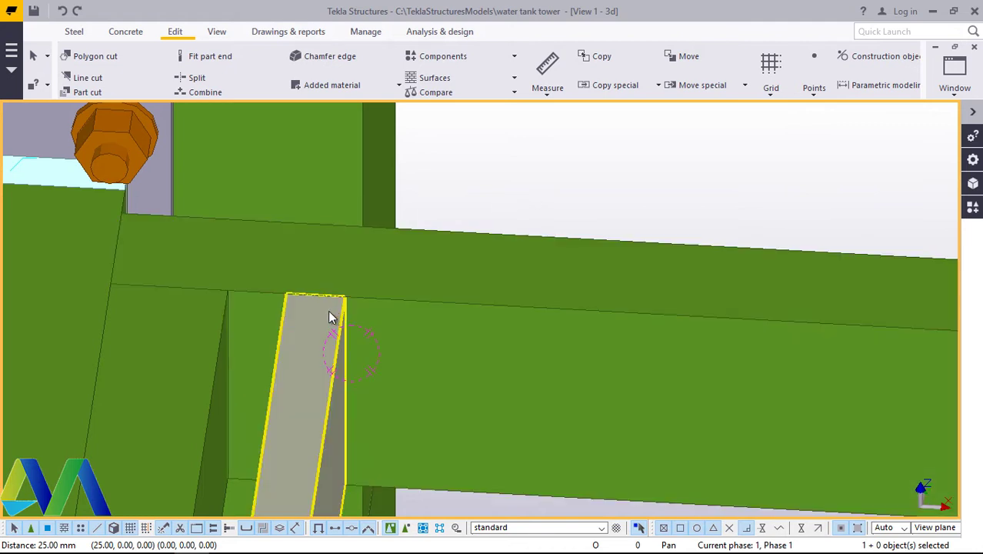
# Step: Copy the grating plate linearly along the projecting beam, with dX 60 mm and 20 copies
pyautogui.click(324, 319)
pyautogui.rightClick(582, 164)
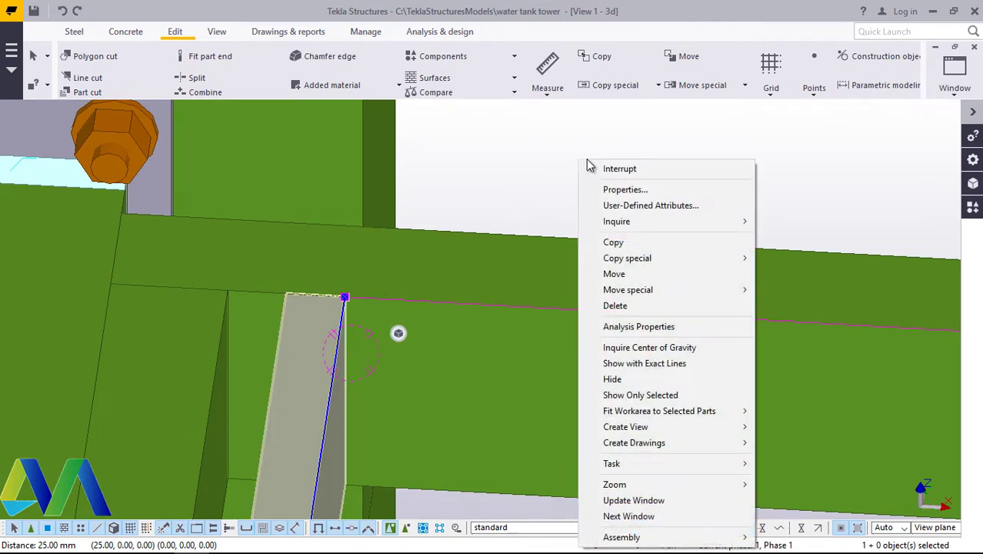
pyautogui.moveTo(630, 262)
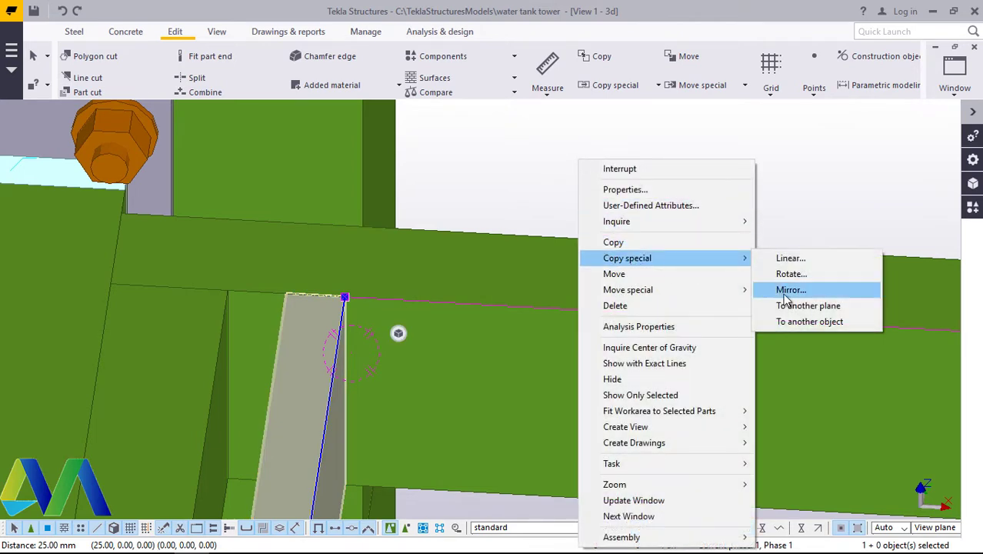
pyautogui.click(797, 261)
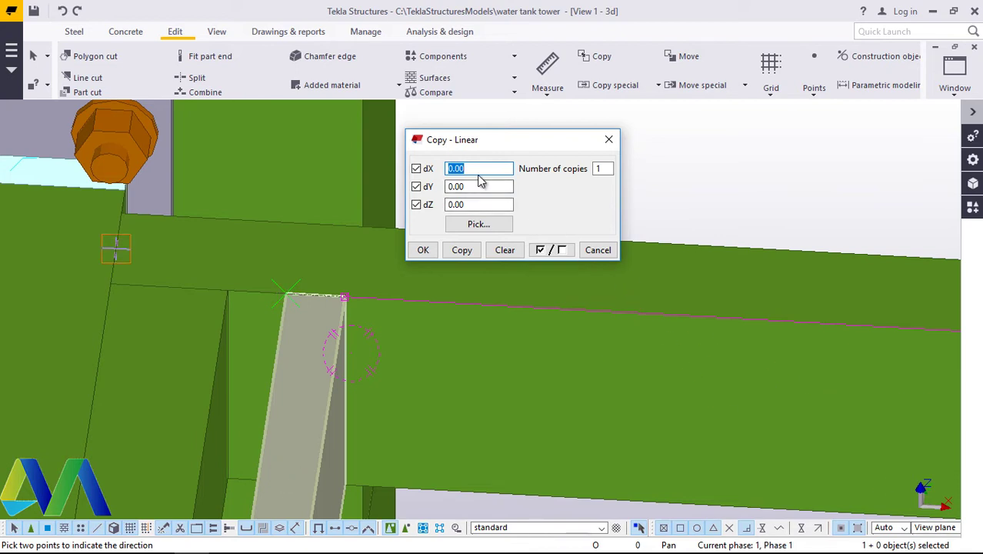
pyautogui.click(601, 169)
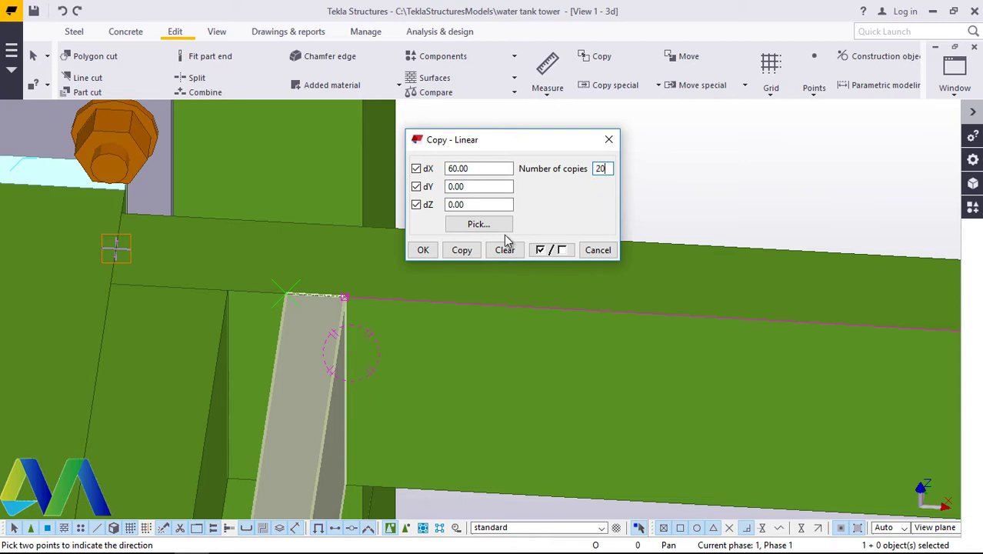
pyautogui.click(463, 250)
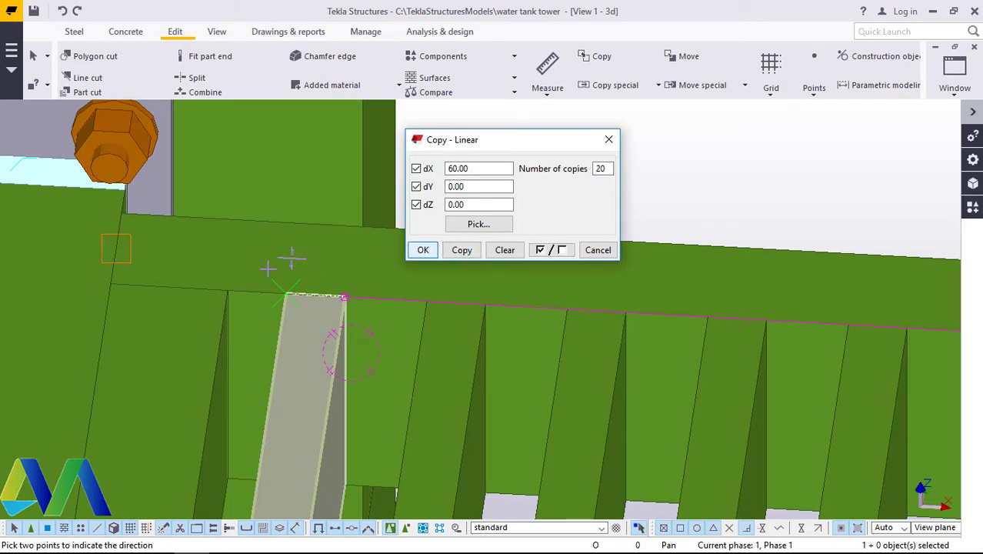
pyautogui.scroll(-2, 251, 313)
pyautogui.scroll(-5, 251, 314)
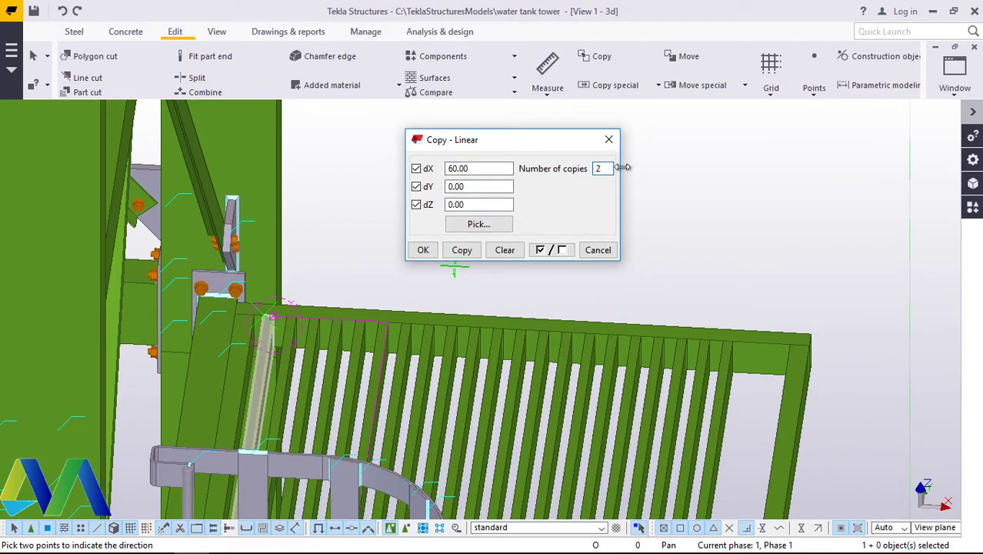
# Step: Copy the grating plate linearly along the projecting beam with dX 60 mm and 21 copies, deleting the duplicates
pyautogui.click(462, 250)
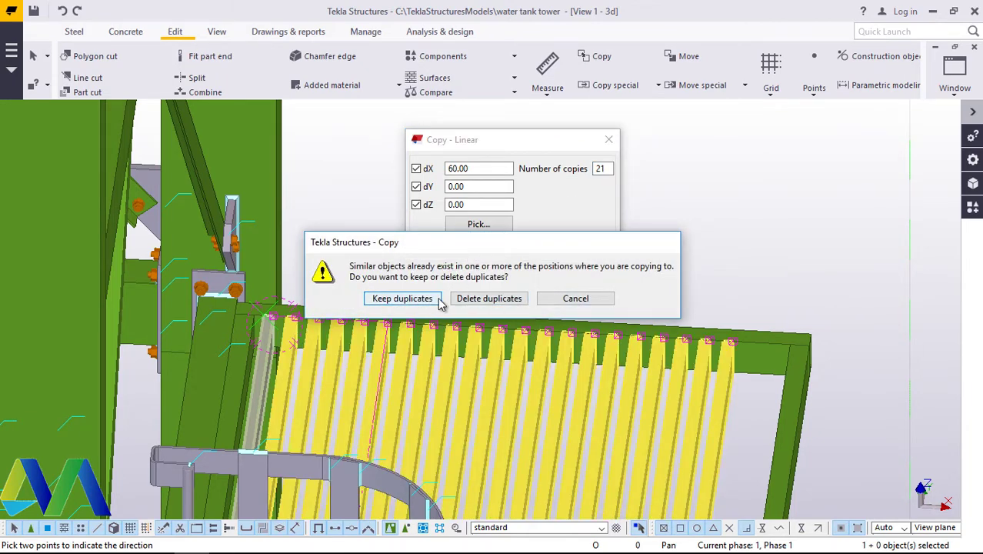
pyautogui.click(478, 299)
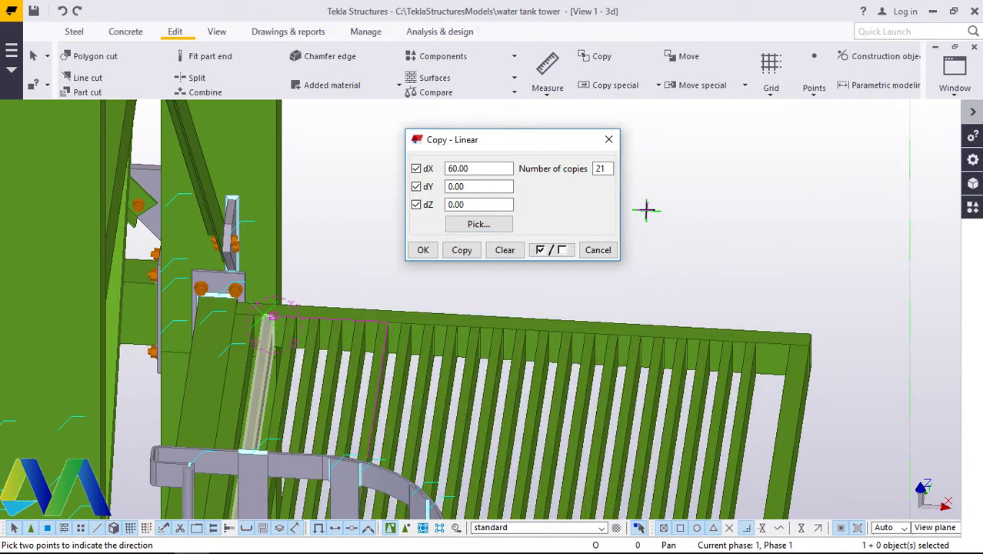
pyautogui.rightClick(667, 176)
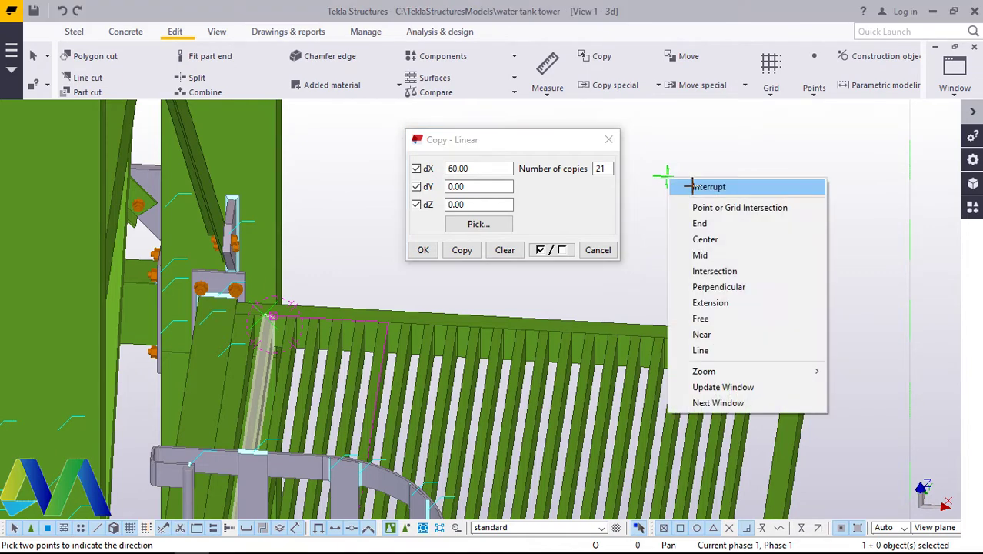
pyautogui.click(682, 185)
pyautogui.click(461, 250)
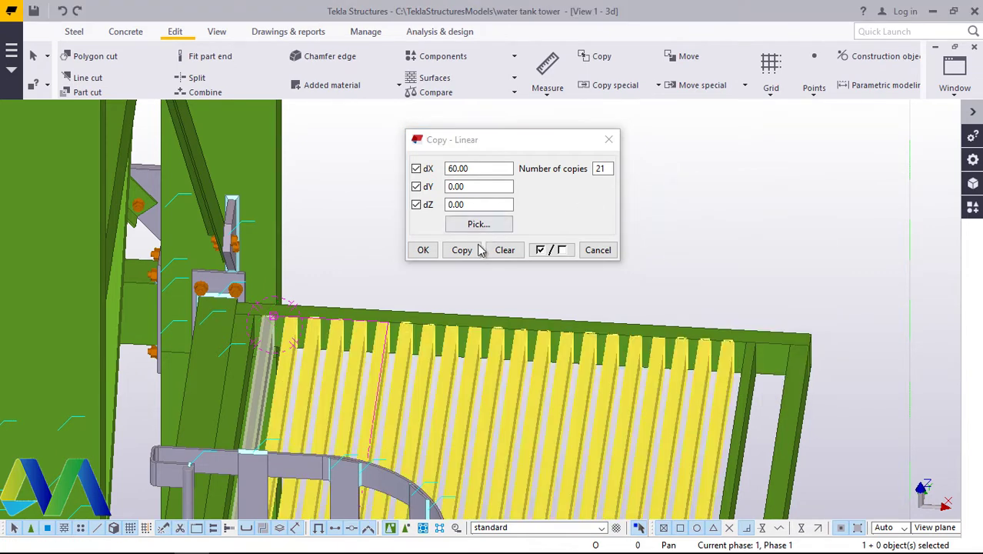
pyautogui.click(423, 251)
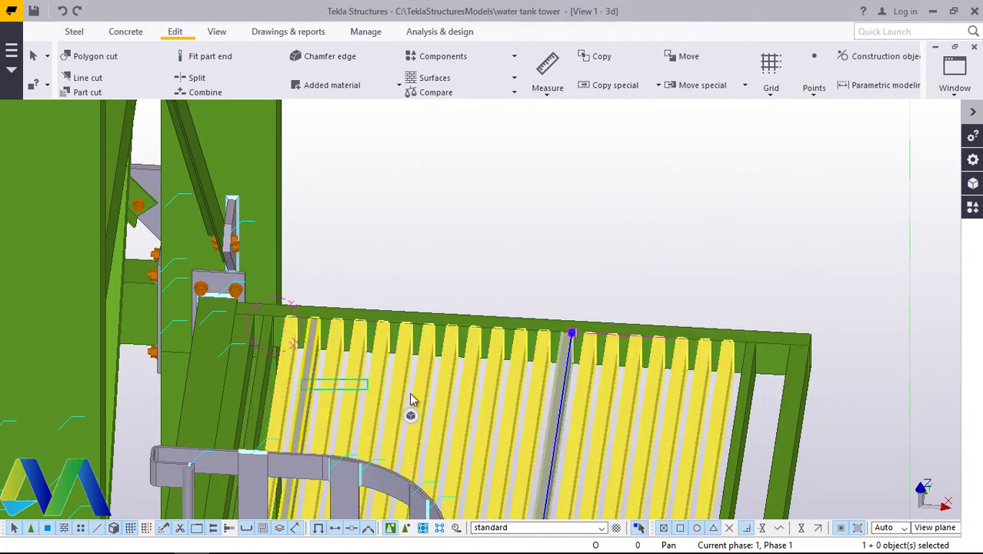
# Step: Undo the last two linear copies of the grating plate
pyautogui.moveTo(411, 393); pyautogui.dragTo(644, 417)
pyautogui.click(671, 412)
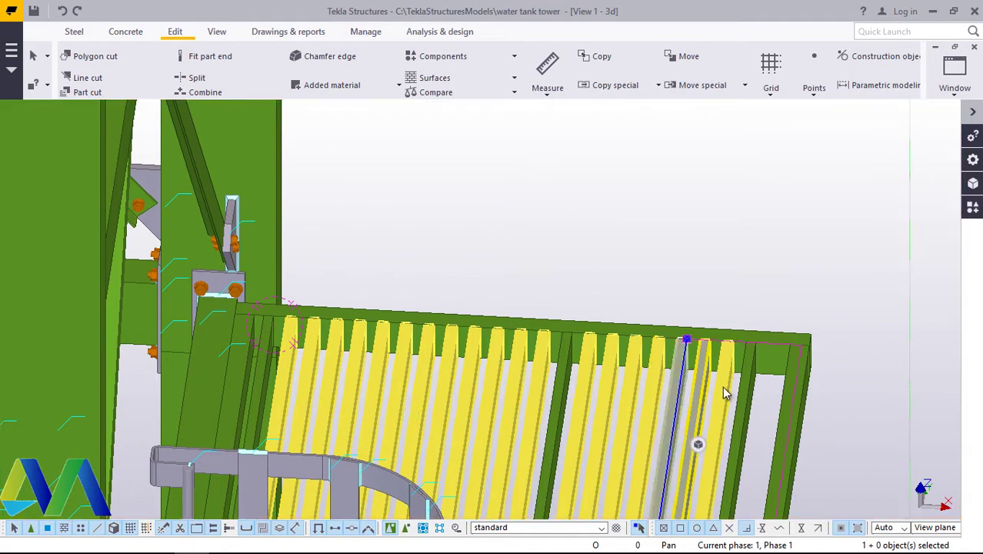
pyautogui.click(723, 386)
pyautogui.click(660, 378)
pyautogui.click(614, 378)
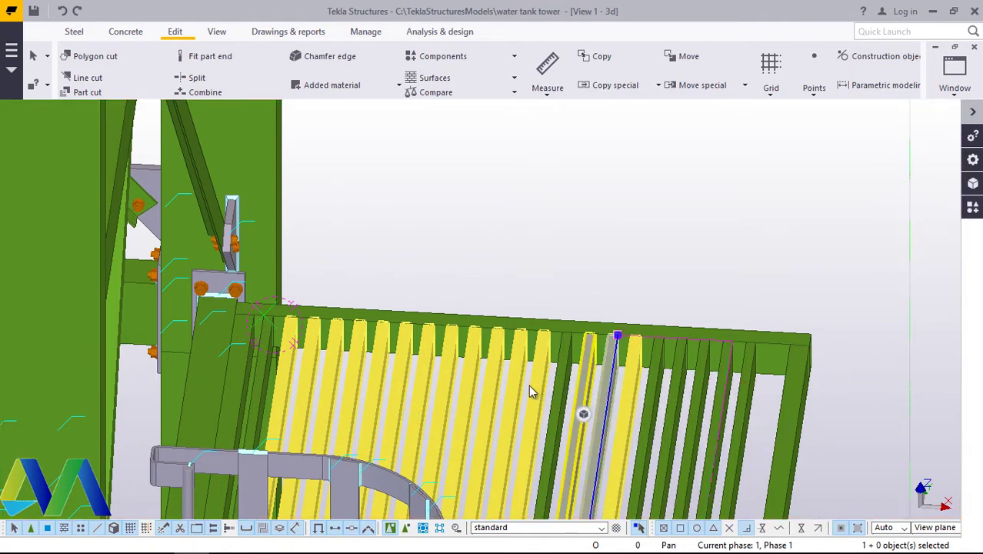
pyautogui.moveTo(528, 385); pyautogui.dragTo(419, 391)
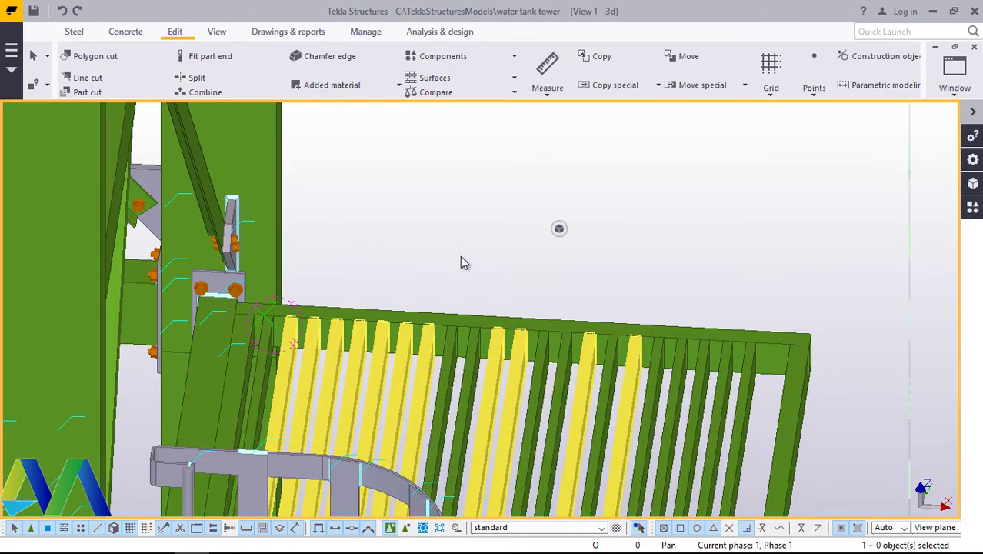
pyautogui.scroll(2, 323, 368)
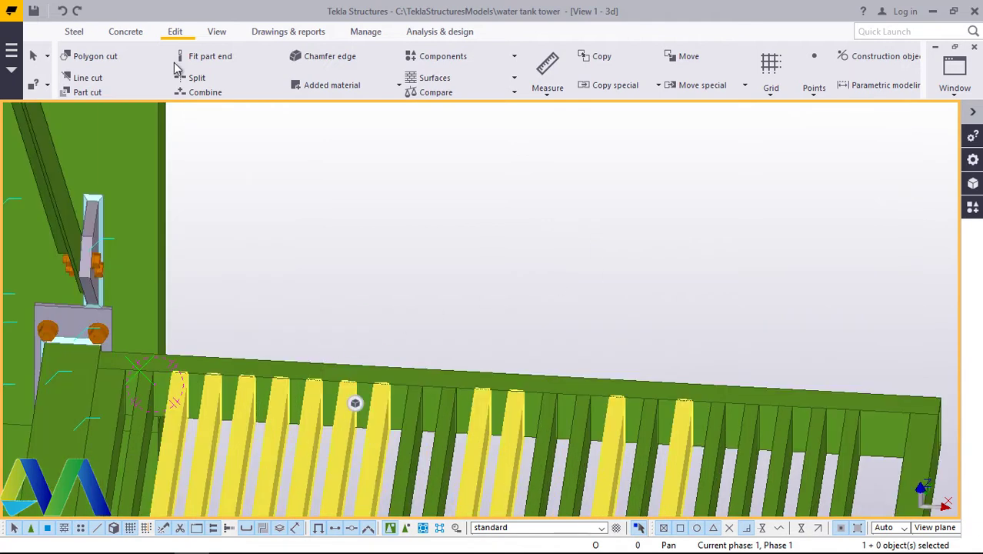
pyautogui.click(63, 11)
pyautogui.click(63, 11)
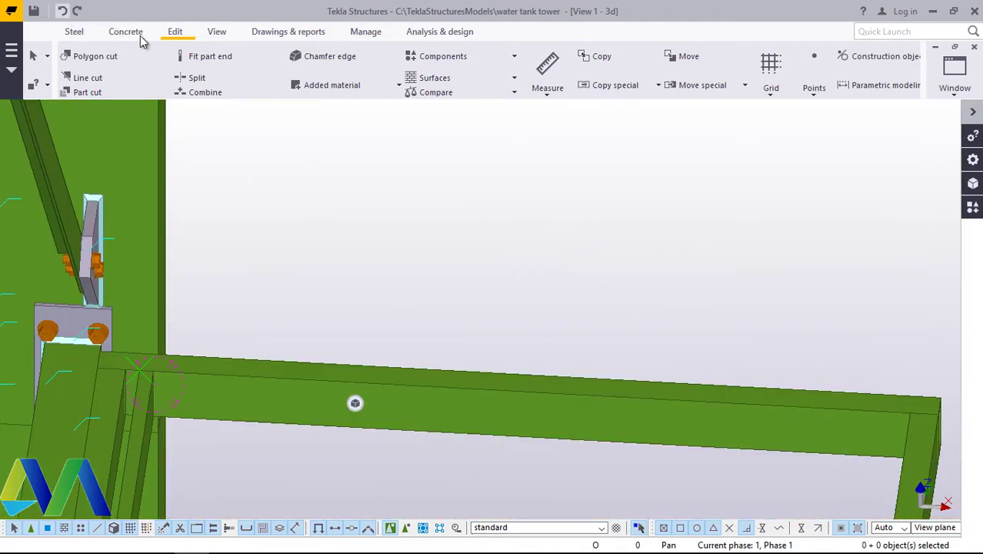
# Step: Copy the original grating plate linearly along the projecting beam with dX 60 mm and 22 copies
pyautogui.scroll(-3, 495, 246)
pyautogui.scroll(2, 354, 313)
pyautogui.scroll(1, 322, 321)
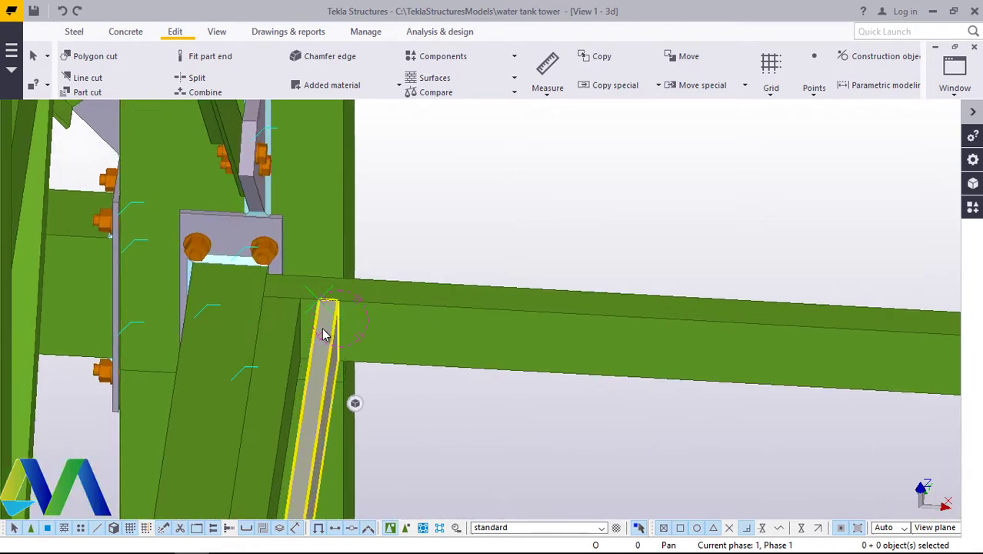
pyautogui.click(338, 331)
pyautogui.rightClick(490, 193)
pyautogui.moveTo(553, 265)
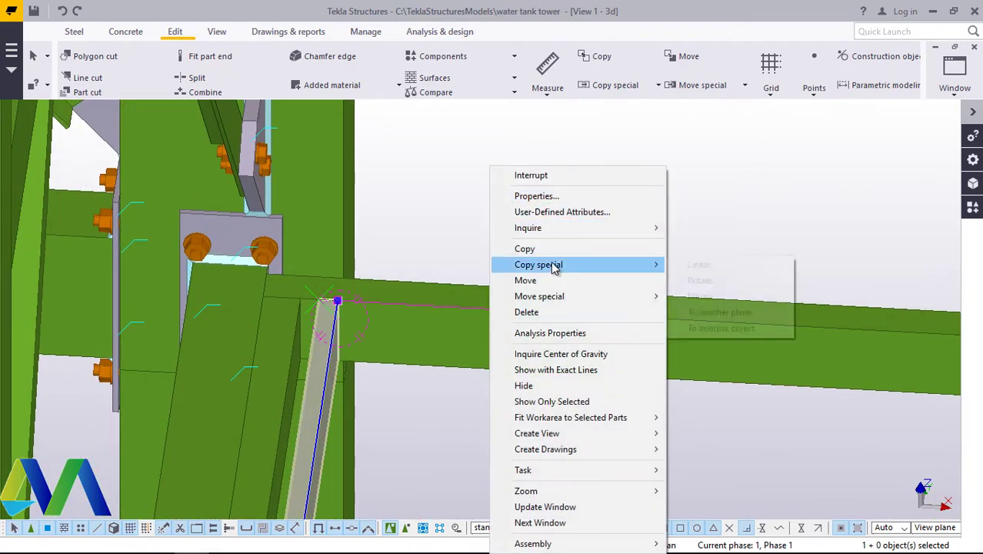
pyautogui.click(708, 266)
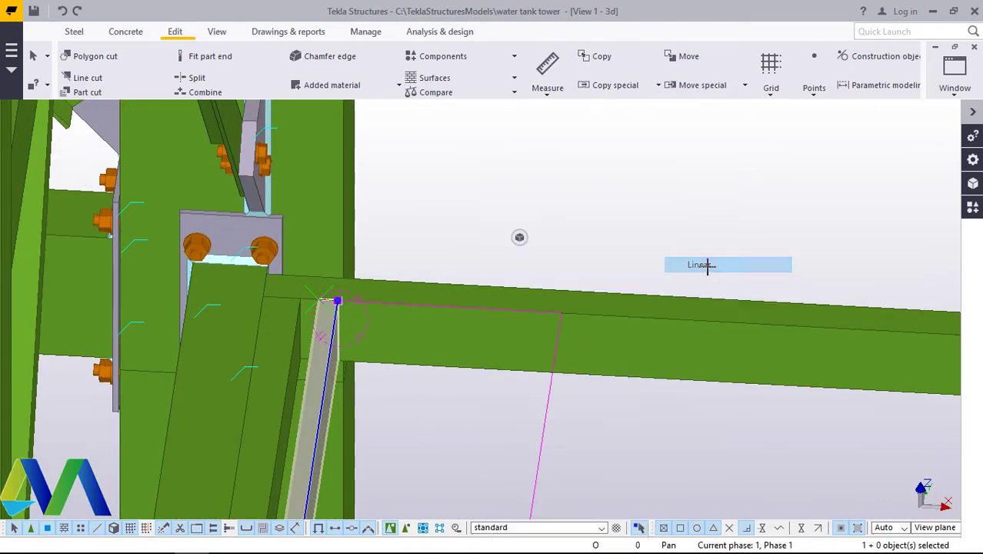
pyautogui.click(607, 168)
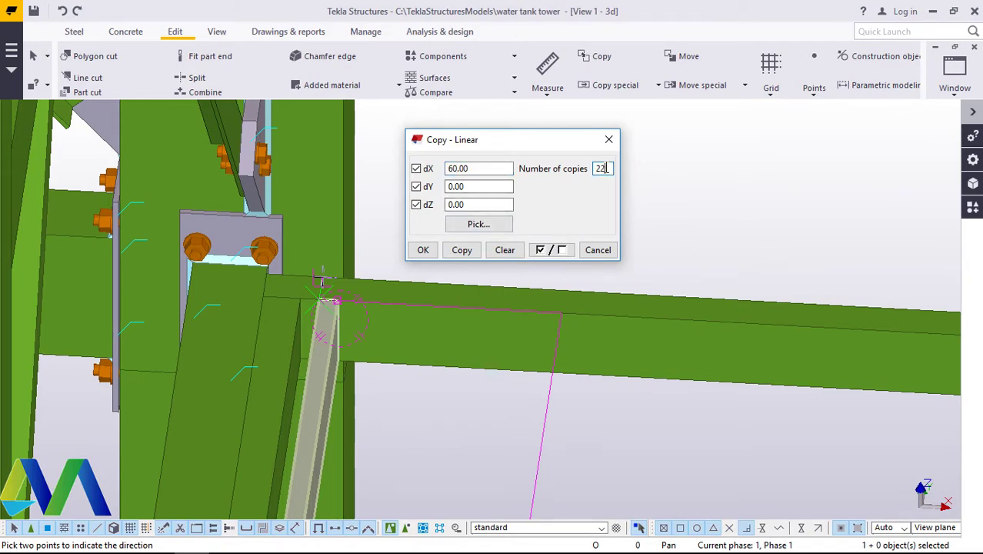
pyautogui.click(463, 250)
pyautogui.scroll(-2, 361, 375)
pyautogui.scroll(-2, 362, 376)
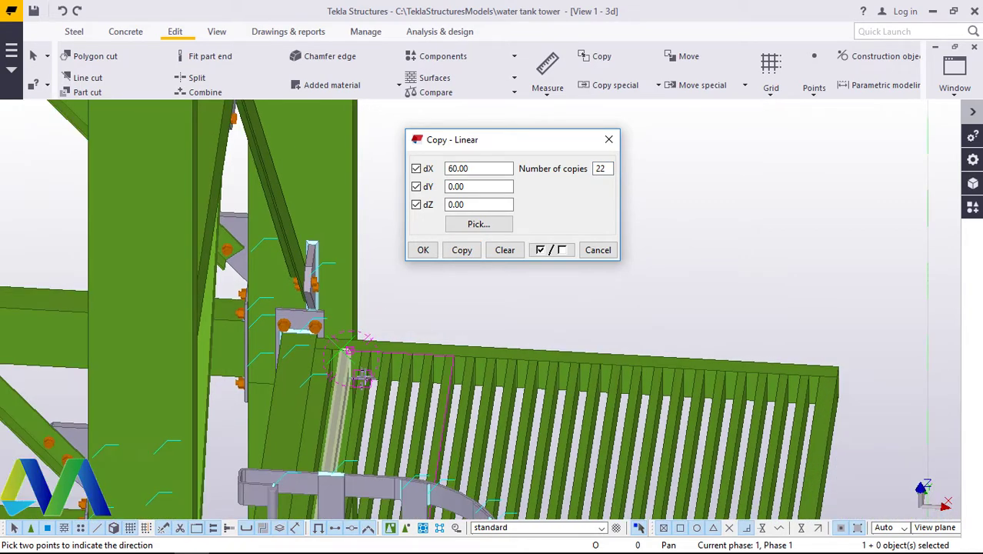
pyautogui.click(423, 250)
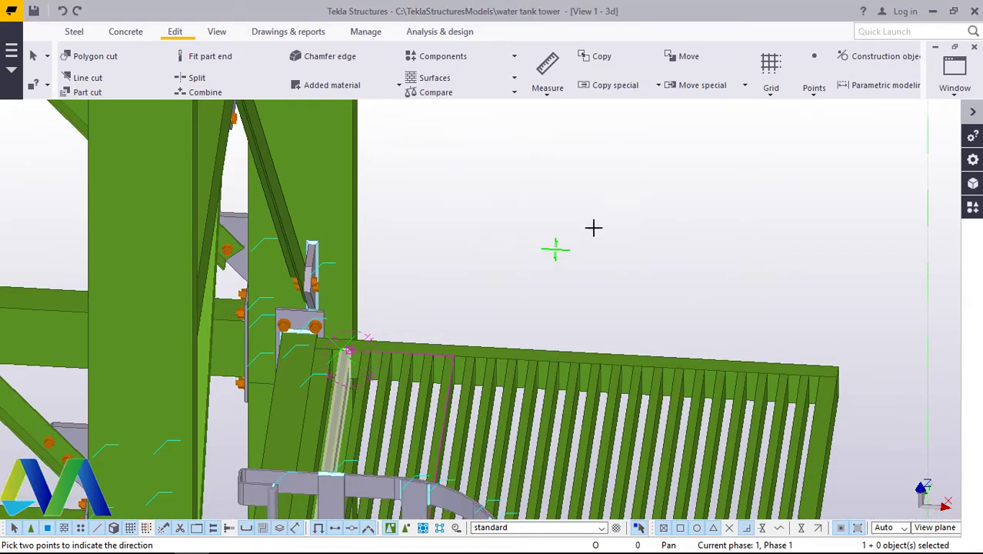
pyautogui.rightClick(603, 212)
pyautogui.click(650, 216)
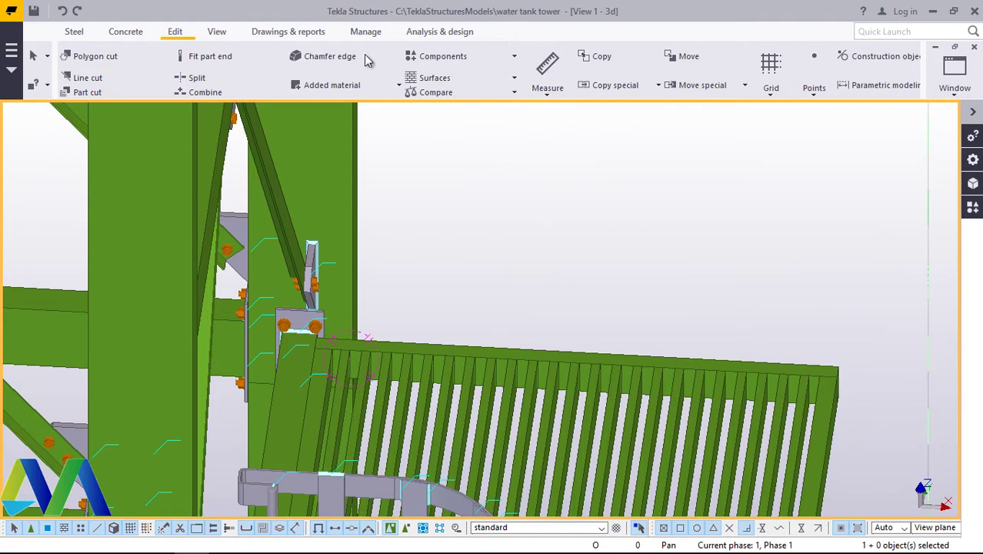
# Step: Examine the filled grating platform from several angles, checking the plate ends and gaps along the frame beams
pyautogui.click(226, 35)
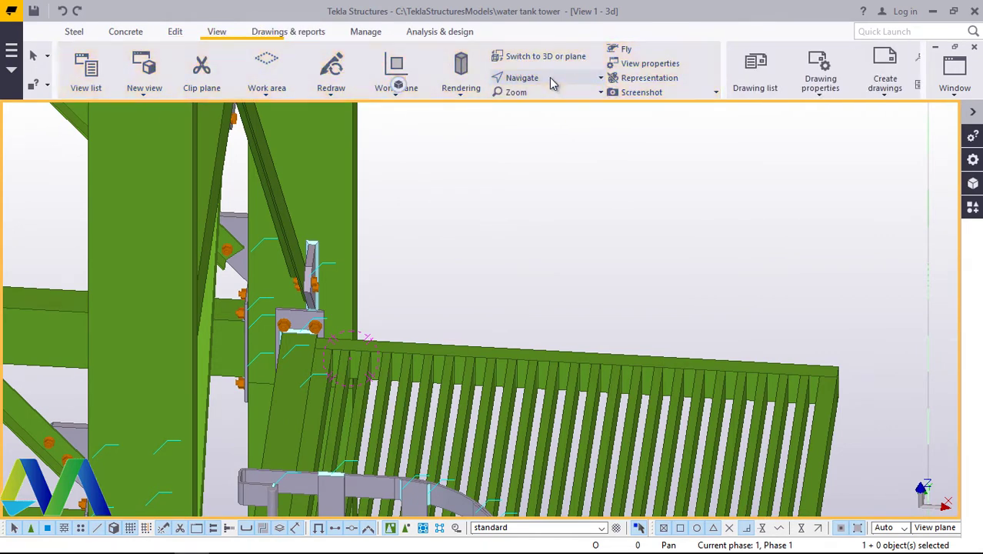
pyautogui.click(550, 83)
pyautogui.click(553, 171)
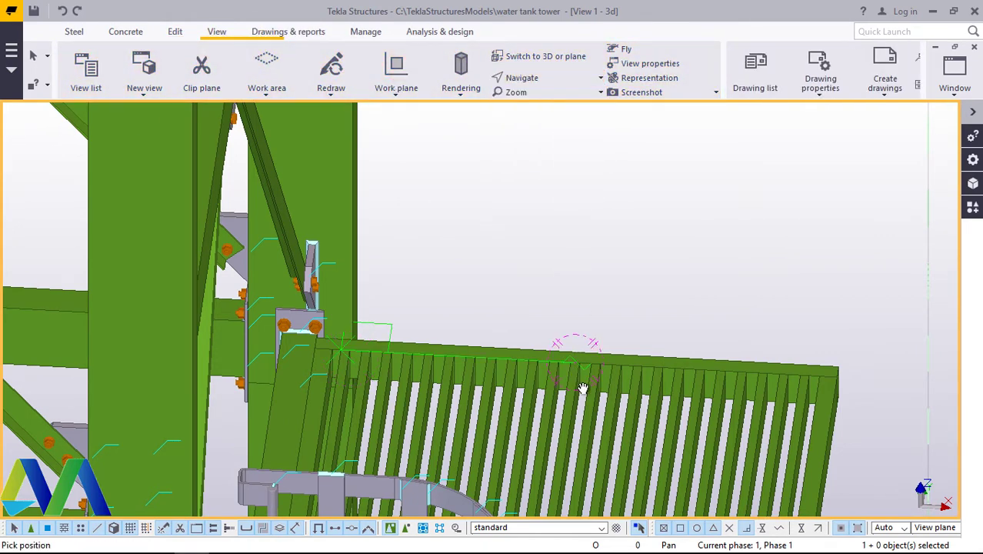
pyautogui.keyDown('ctrl'); pyautogui.moveTo(584, 389); pyautogui.dragTo(254, 393, button='middle'); pyautogui.keyUp('ctrl')
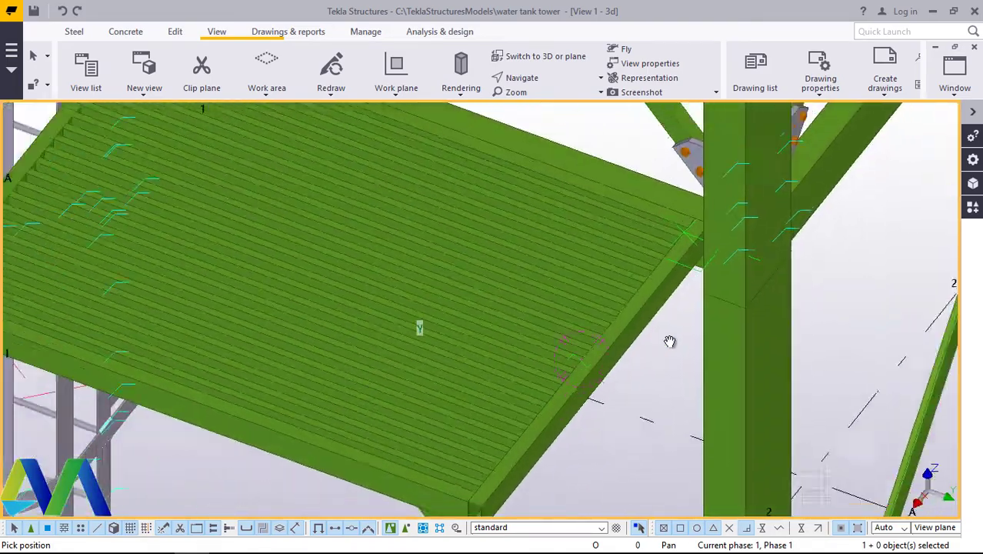
pyautogui.moveTo(669, 340); pyautogui.dragTo(545, 367)
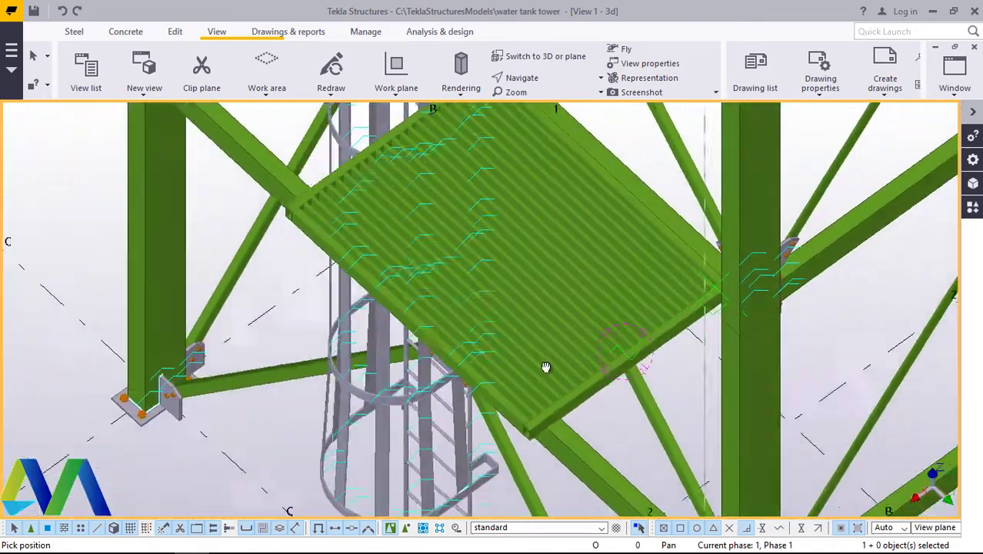
pyautogui.keyDown('ctrl'); pyautogui.moveTo(545, 367); pyautogui.dragTo(555, 299, button='middle'); pyautogui.keyUp('ctrl')
pyautogui.scroll(3, 520, 272)
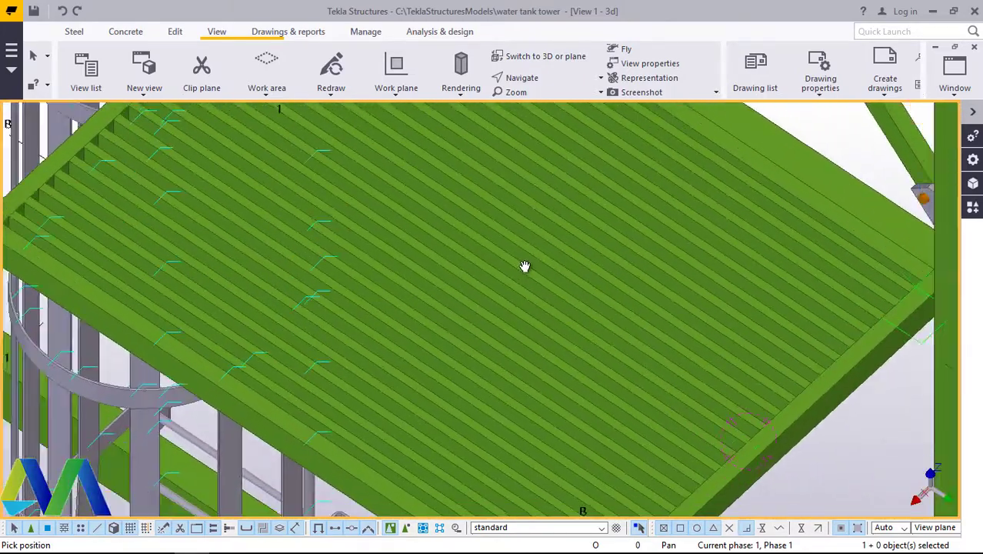
pyautogui.scroll(-2, 525, 266)
pyautogui.keyDown('ctrl'); pyautogui.moveTo(577, 331); pyautogui.dragTo(758, 325, button='middle'); pyautogui.keyUp('ctrl')
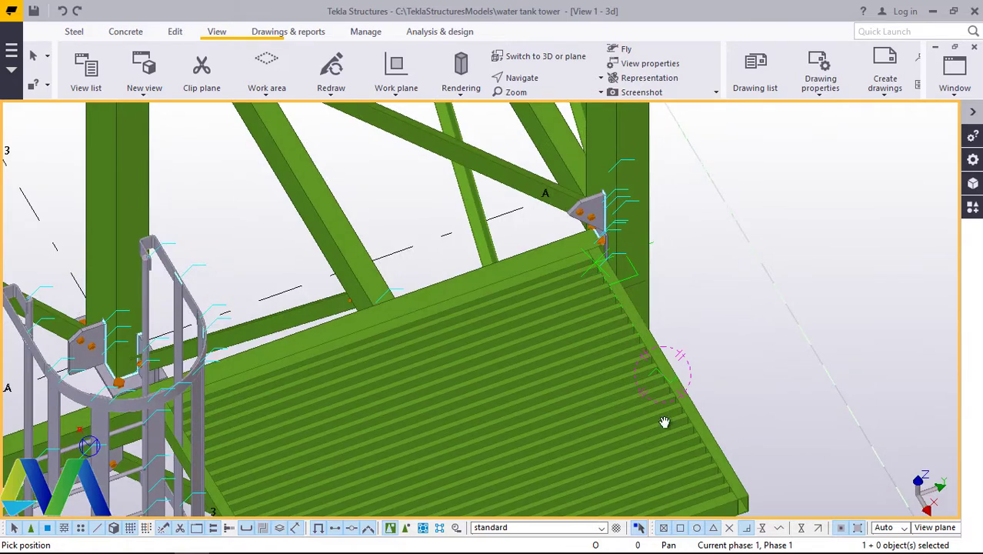
pyautogui.scroll(6, 732, 489)
pyautogui.scroll(-3, 702, 412)
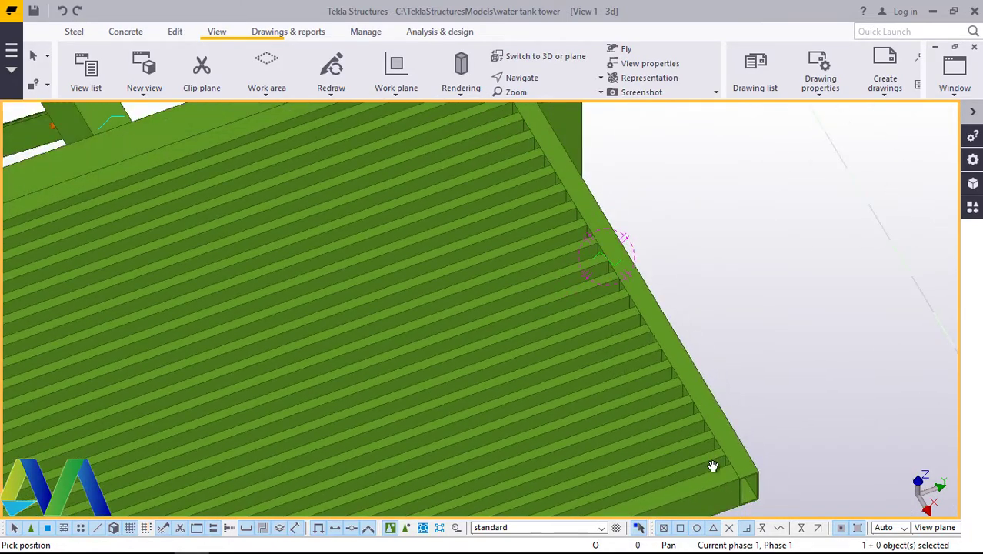
pyautogui.scroll(2, 713, 466)
pyautogui.rightClick(785, 251)
pyautogui.click(811, 262)
pyautogui.scroll(-2, 680, 368)
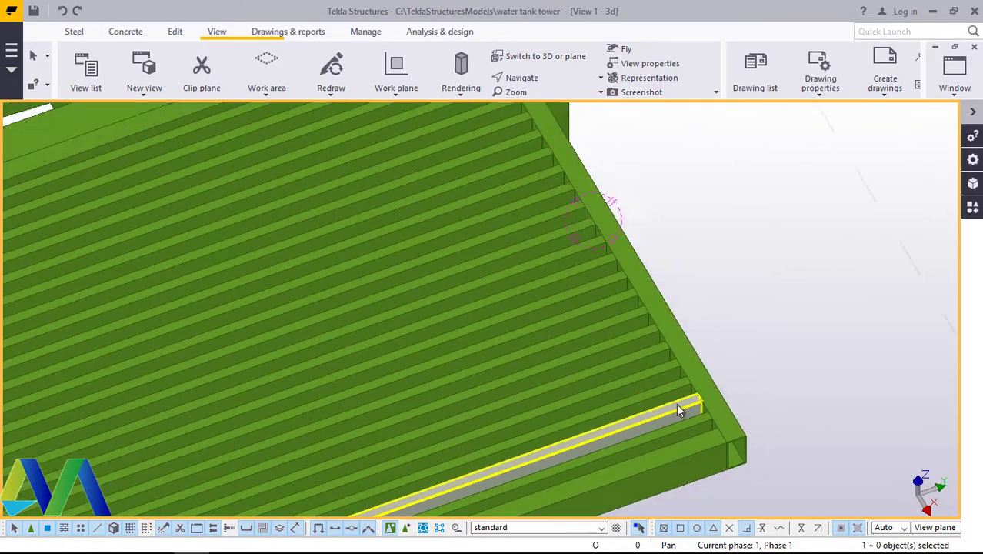
pyautogui.scroll(-4, 704, 431)
pyautogui.scroll(5, 555, 195)
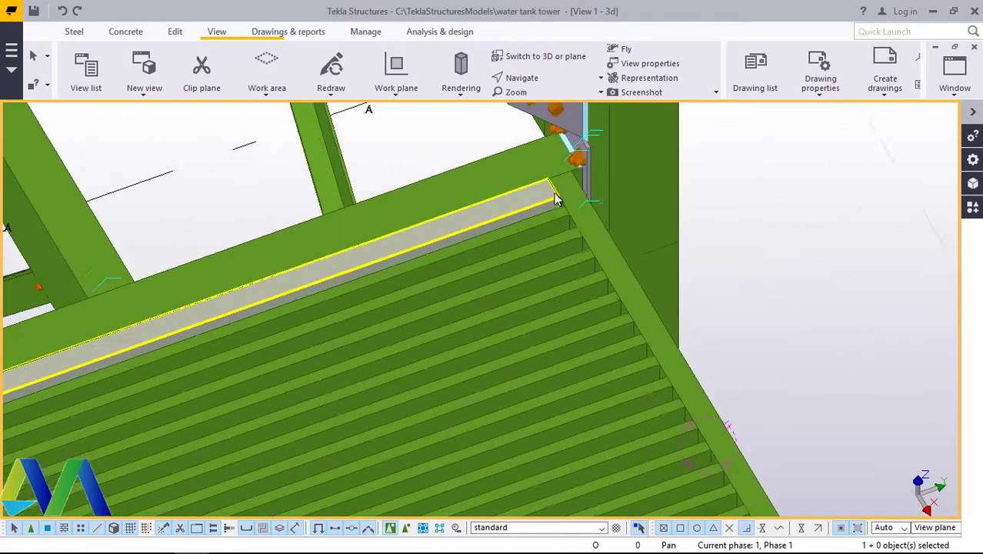
pyautogui.scroll(2, 555, 199)
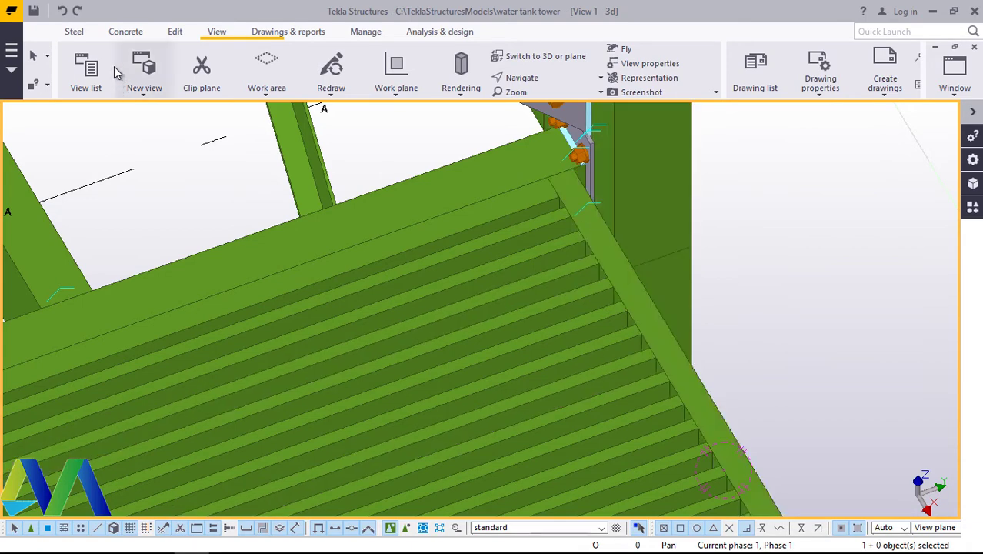
# Step: Model a steel beam along the inner edge of the outer projecting beam, from the first grating plate to the last
pyautogui.click(73, 32)
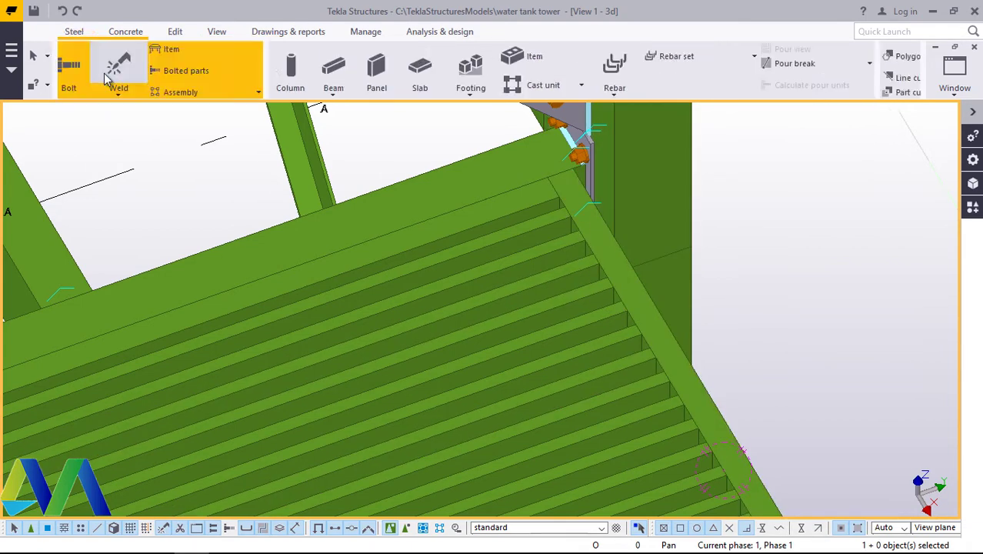
pyautogui.click(122, 91)
pyautogui.click(186, 150)
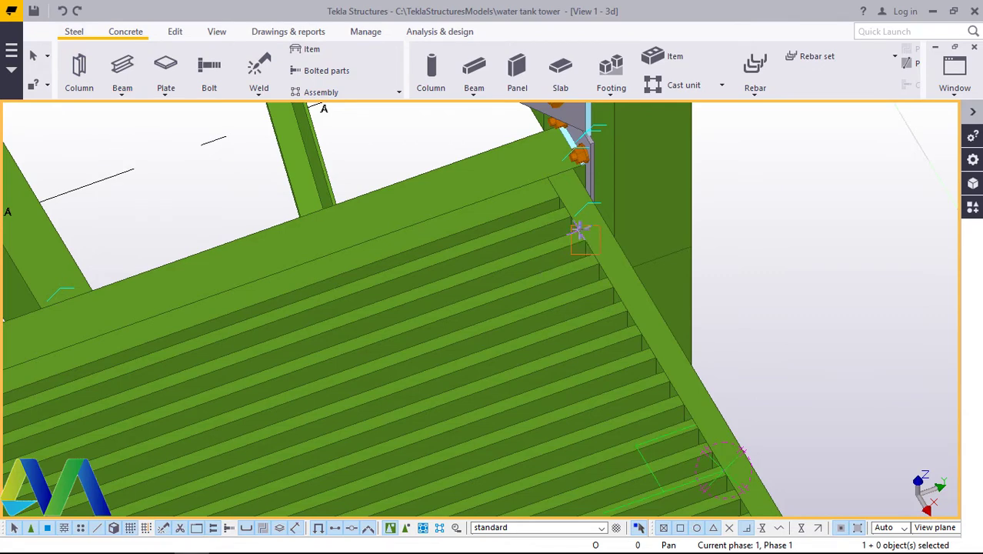
pyautogui.scroll(3, 565, 187)
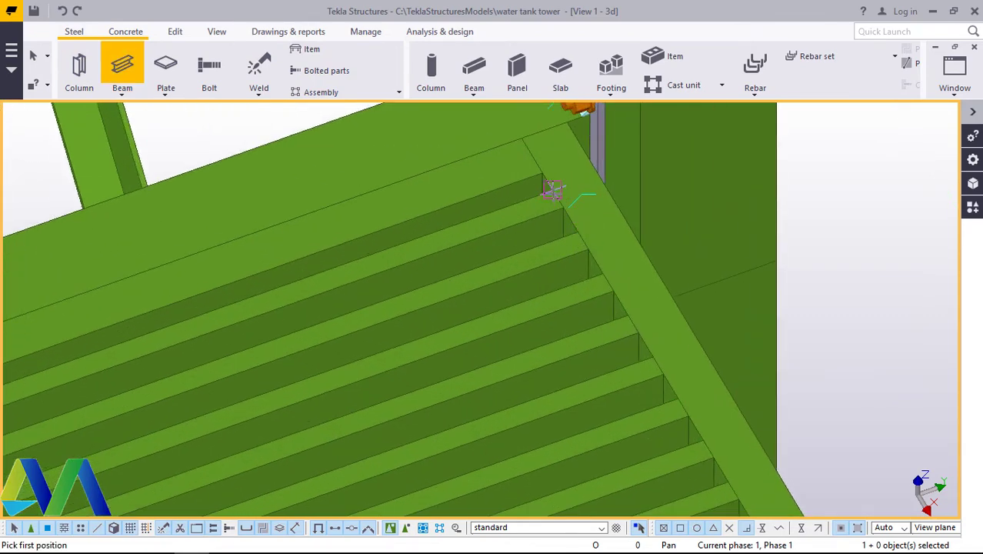
pyautogui.scroll(2, 552, 190)
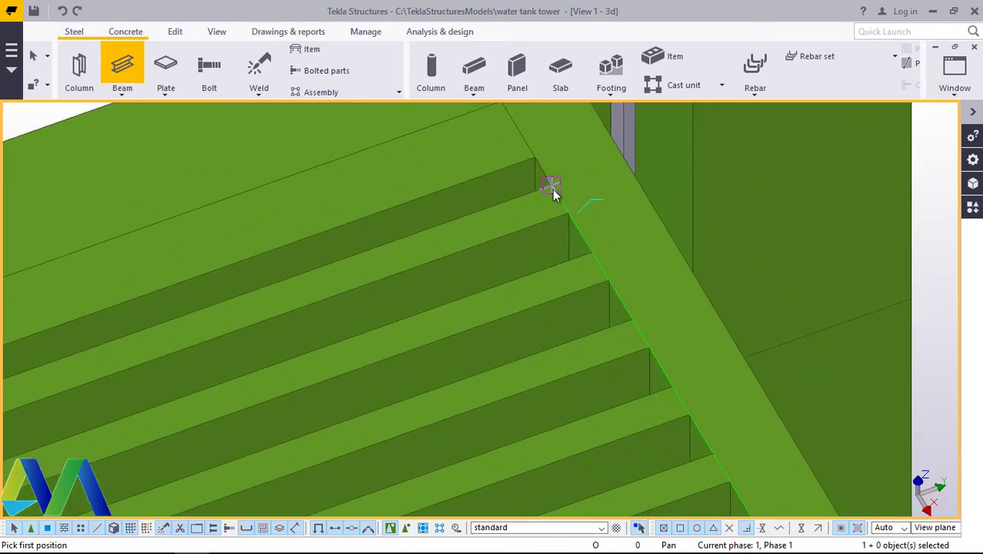
pyautogui.click(553, 190)
pyautogui.scroll(-4, 531, 181)
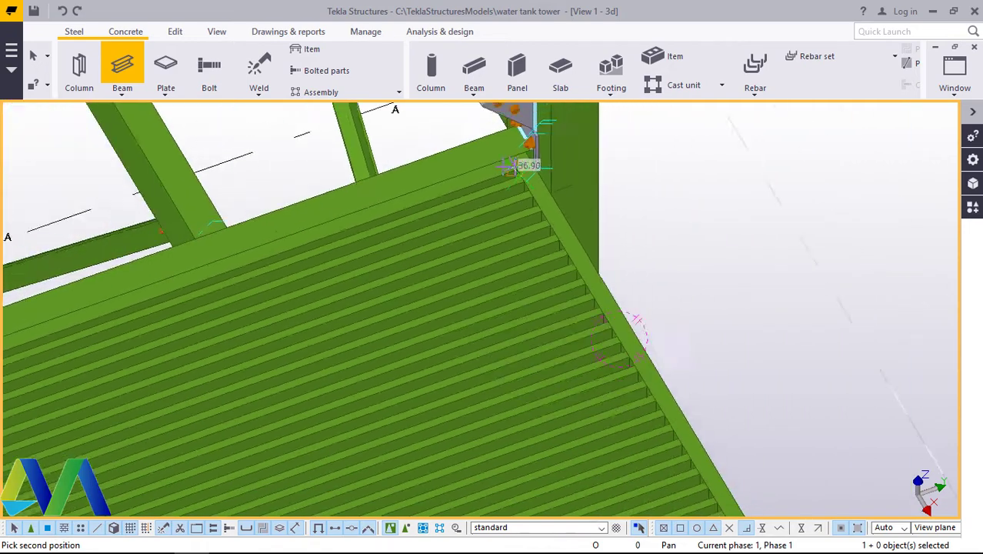
pyautogui.scroll(-3, 508, 166)
pyautogui.scroll(5, 621, 356)
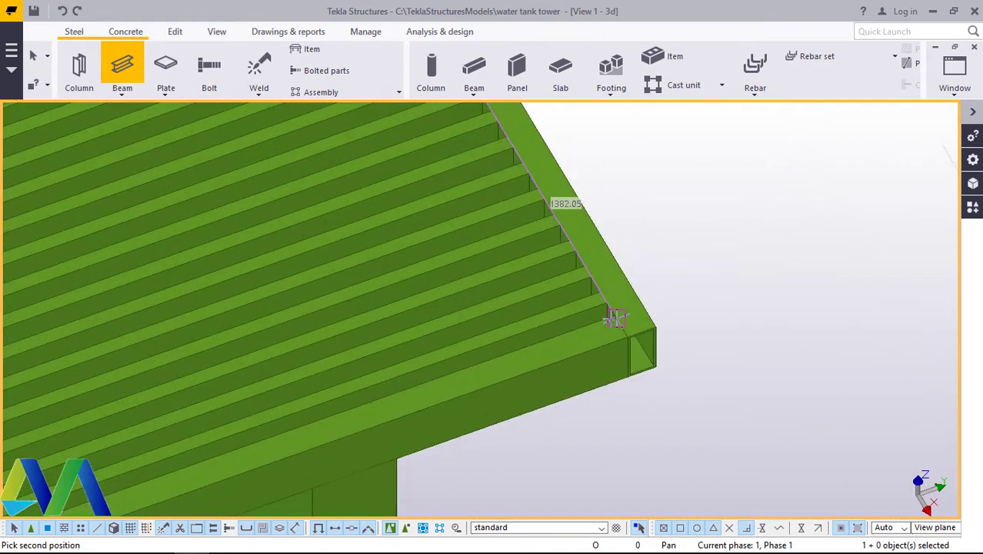
pyautogui.scroll(3, 615, 318)
pyautogui.click(603, 289)
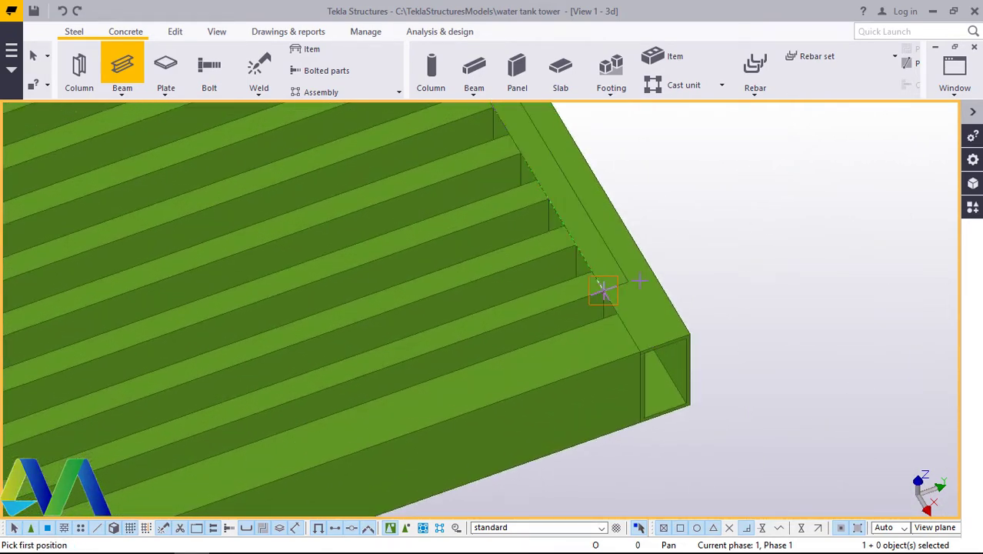
pyautogui.rightClick(724, 193)
pyautogui.click(764, 202)
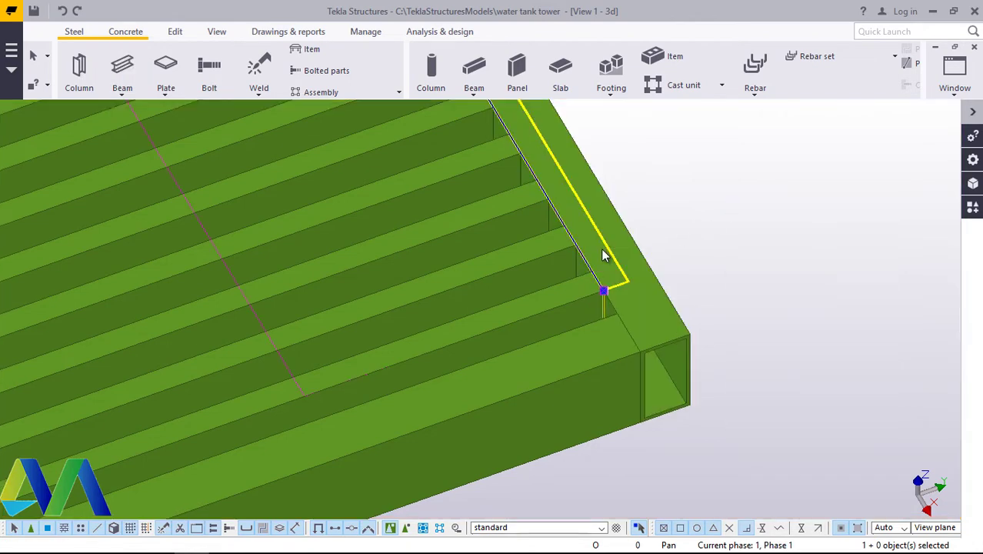
# Step: Set the On plane position of the new edge beam along the grating to Right and modify the beam
pyautogui.doubleClick(604, 256)
pyautogui.click(672, 177)
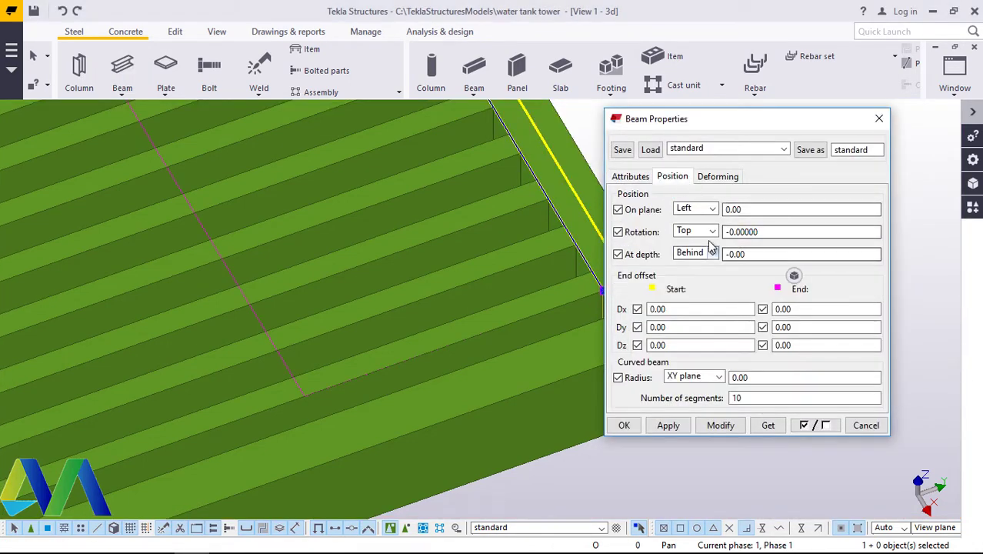
pyautogui.moveTo(709, 121); pyautogui.dragTo(785, 113)
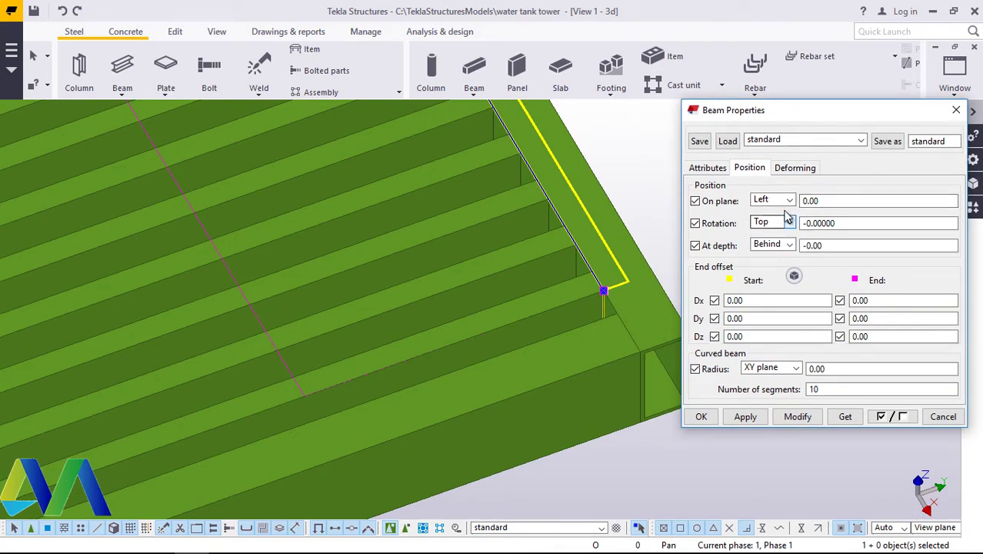
pyautogui.click(789, 200)
pyautogui.click(766, 224)
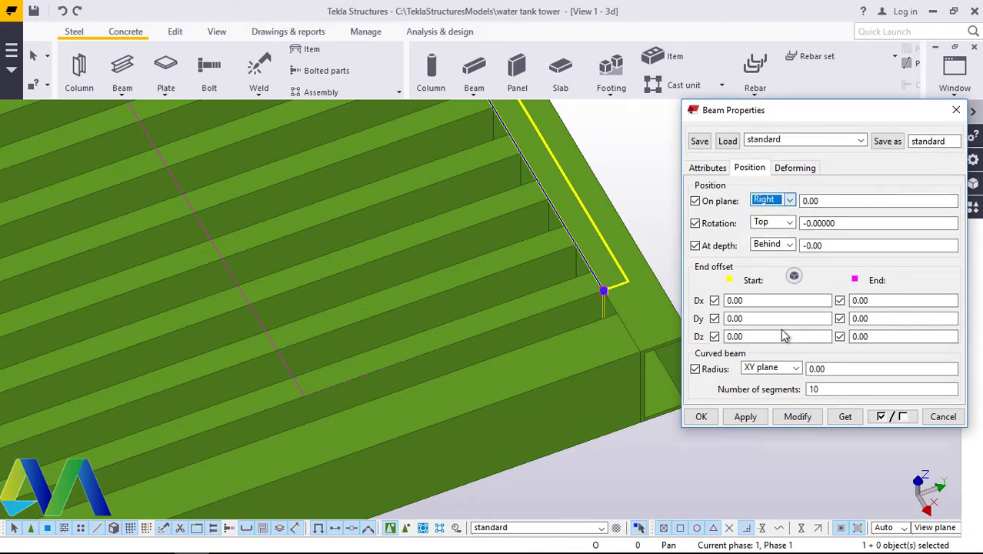
pyautogui.click(797, 417)
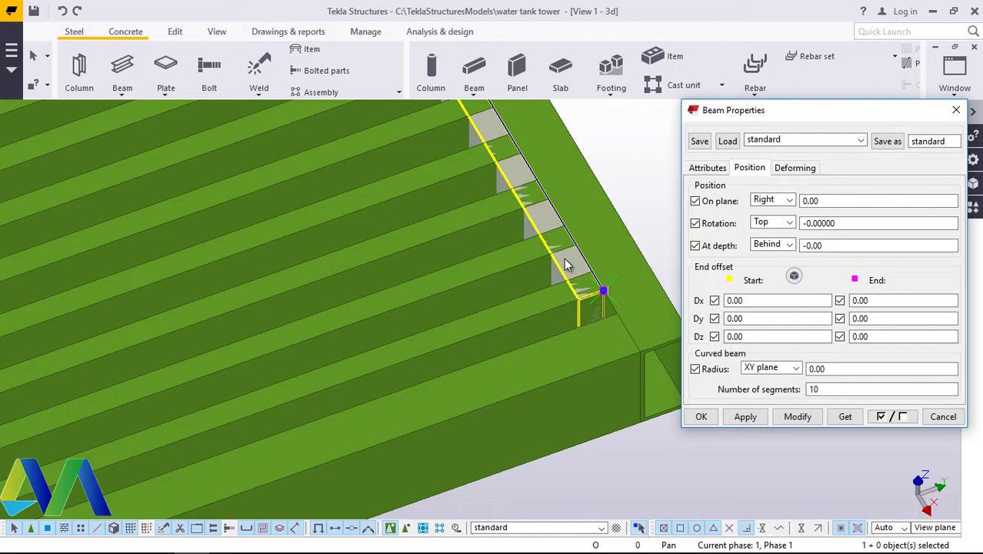
# Step: Change the edge beam's profile to HEX60 from the catalog's variable profiles and modify the beam
pyautogui.click(707, 168)
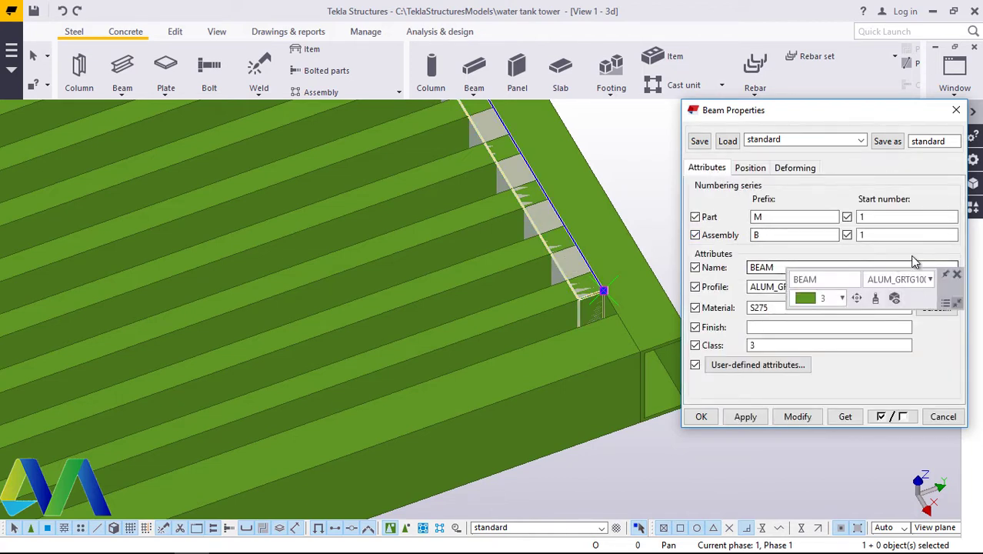
pyautogui.click(928, 287)
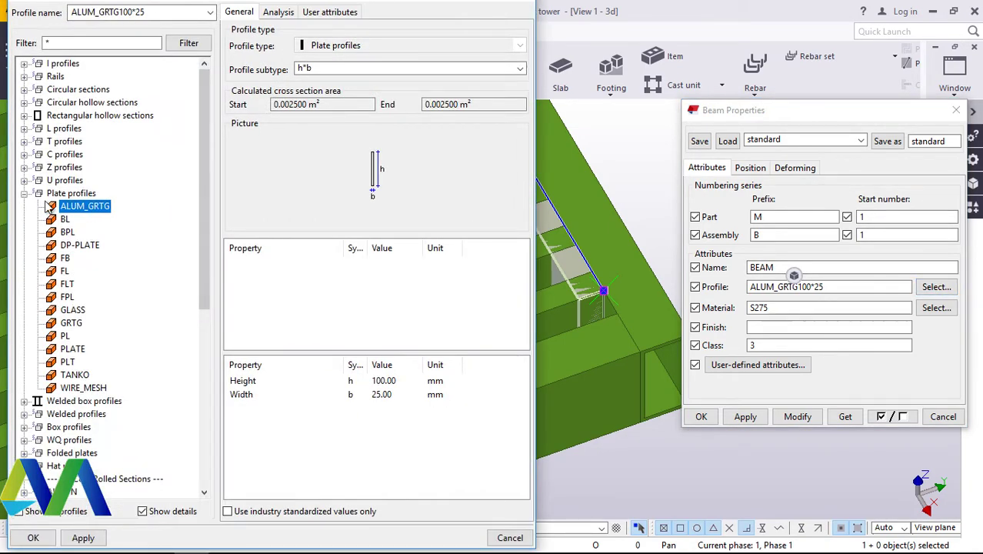
pyautogui.click(24, 193)
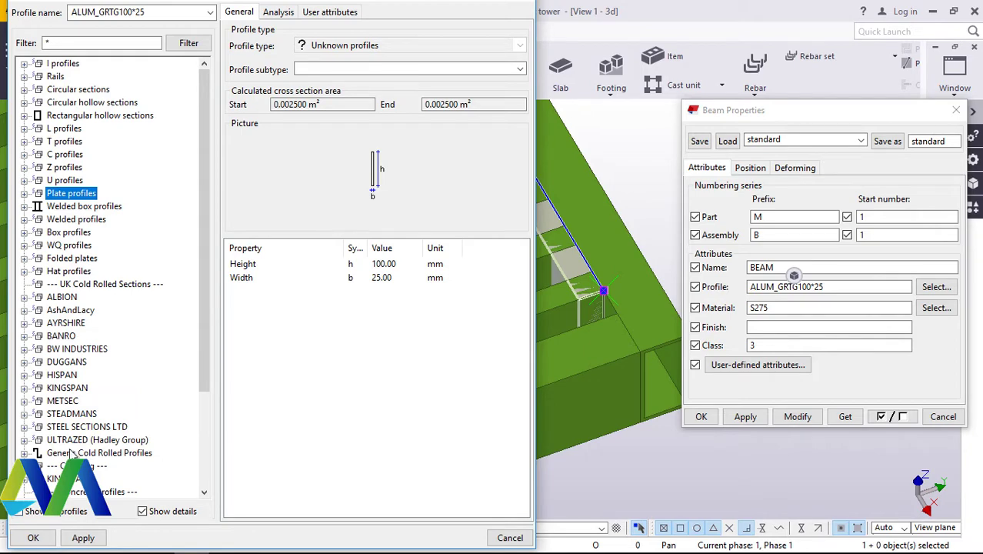
pyautogui.scroll(-4, 77, 450)
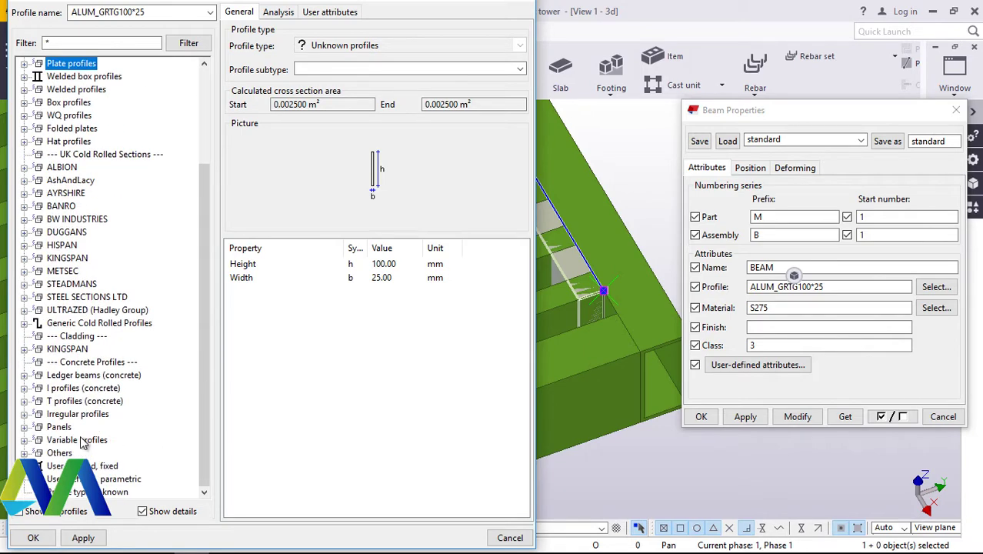
pyautogui.click(24, 440)
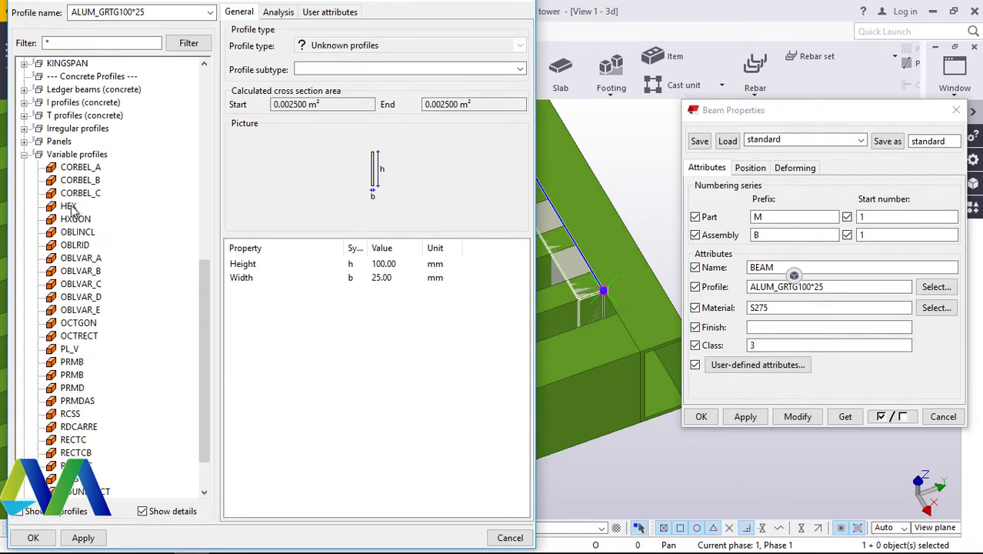
pyautogui.click(69, 206)
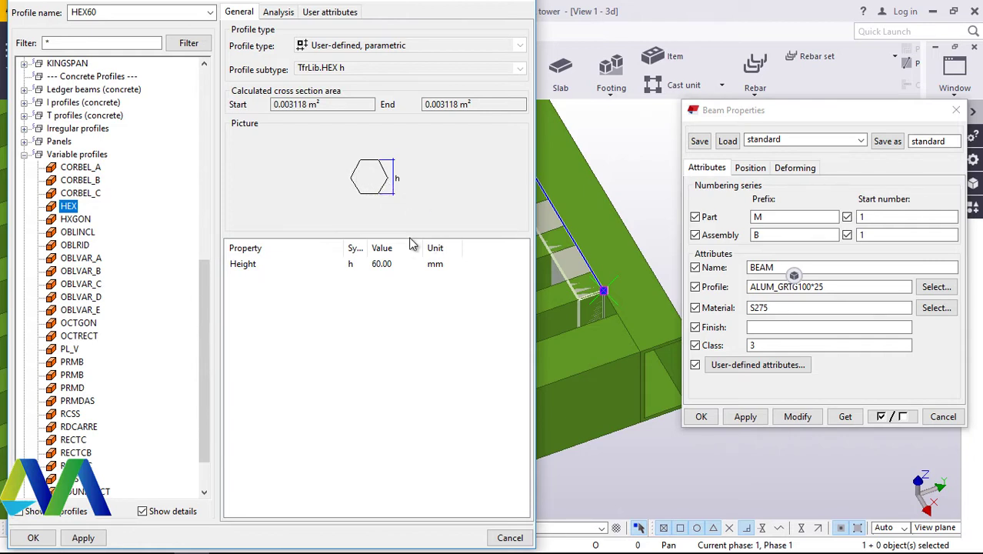
pyautogui.click(83, 538)
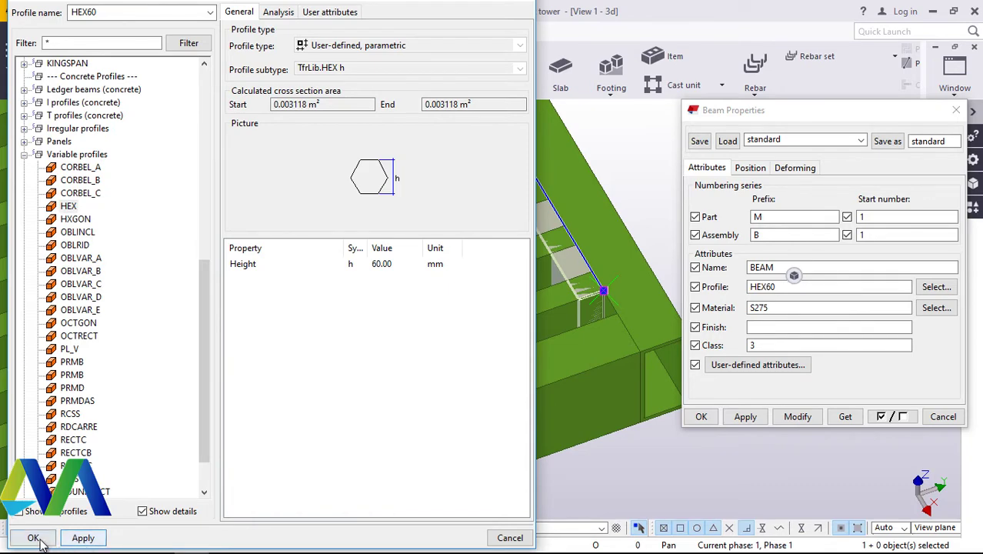
pyautogui.click(33, 538)
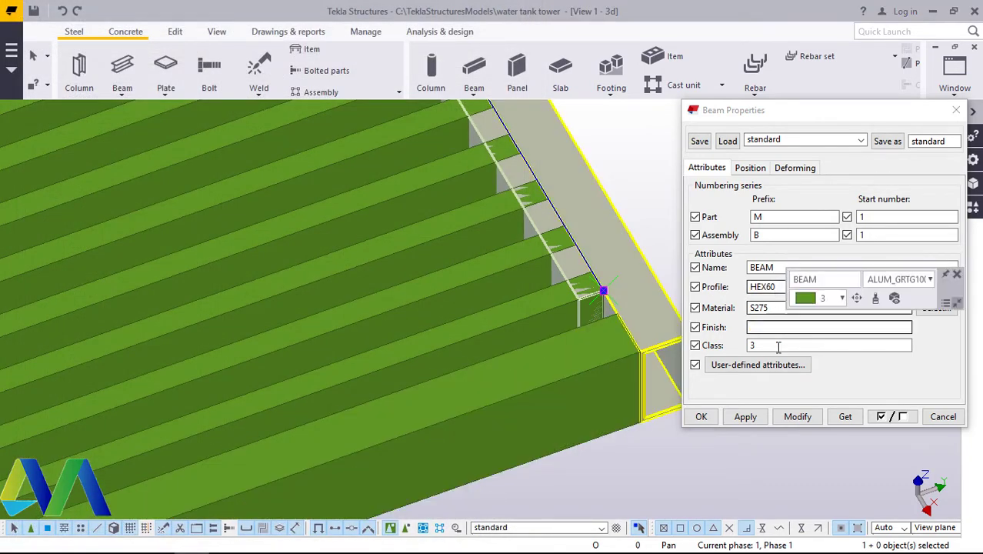
pyautogui.click(800, 420)
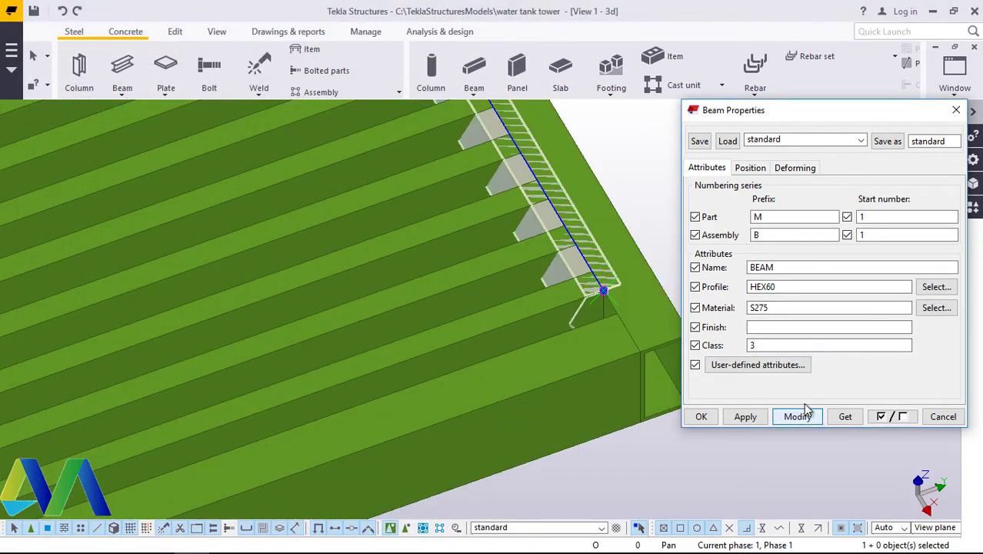
# Step: Reduce the edge beam's profile to HEX20, modify it and close its properties
pyautogui.click(783, 286)
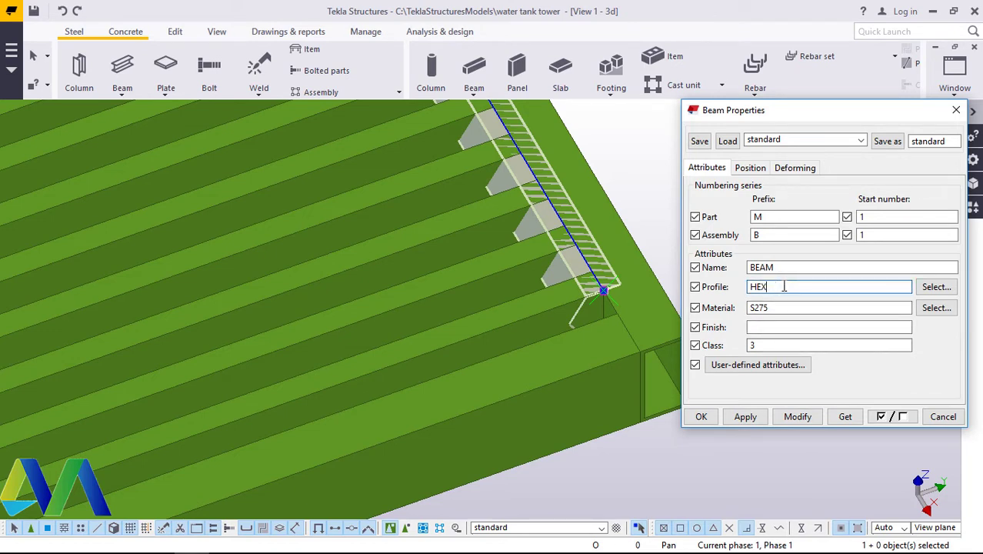
pyautogui.click(793, 417)
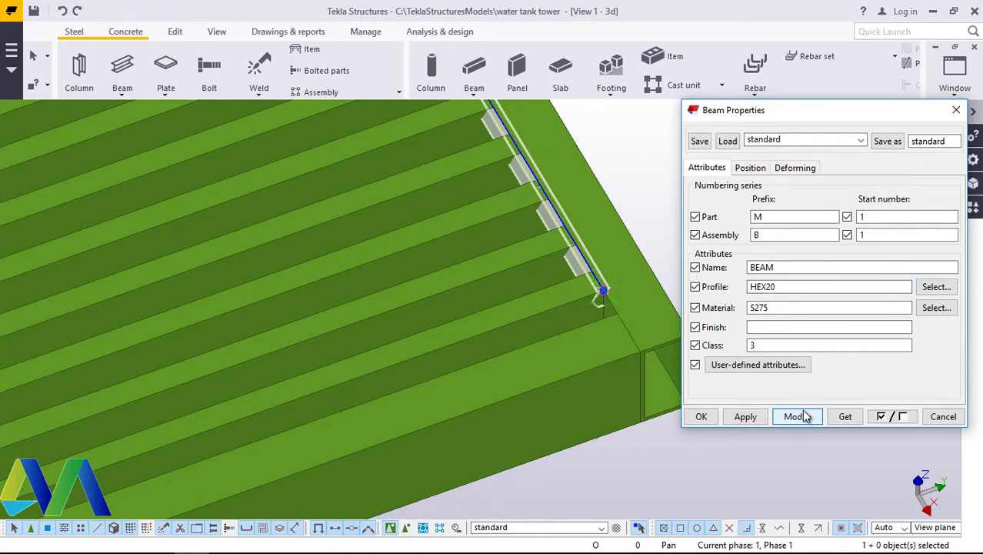
pyautogui.scroll(3, 607, 292)
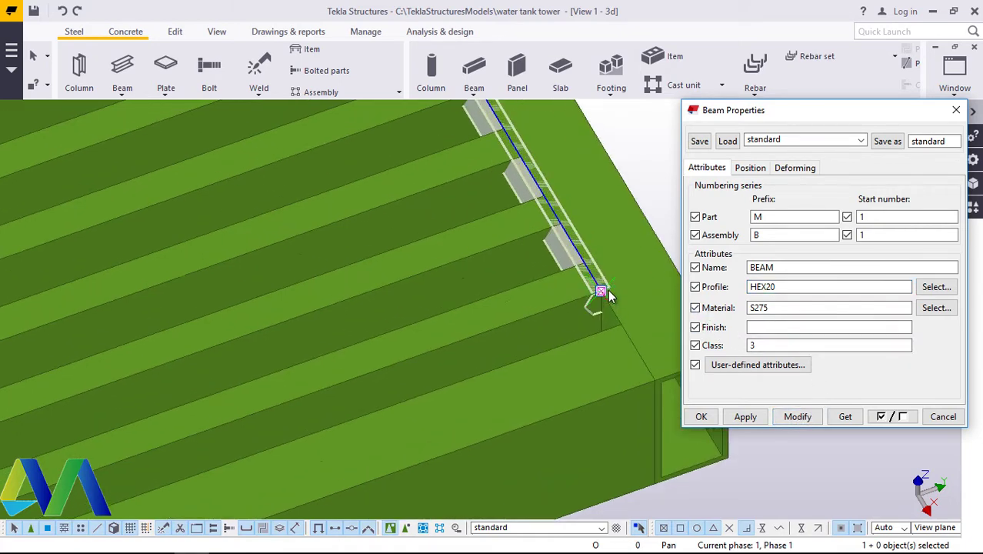
pyautogui.scroll(3, 608, 289)
pyautogui.scroll(-3, 539, 304)
pyautogui.scroll(2, 474, 329)
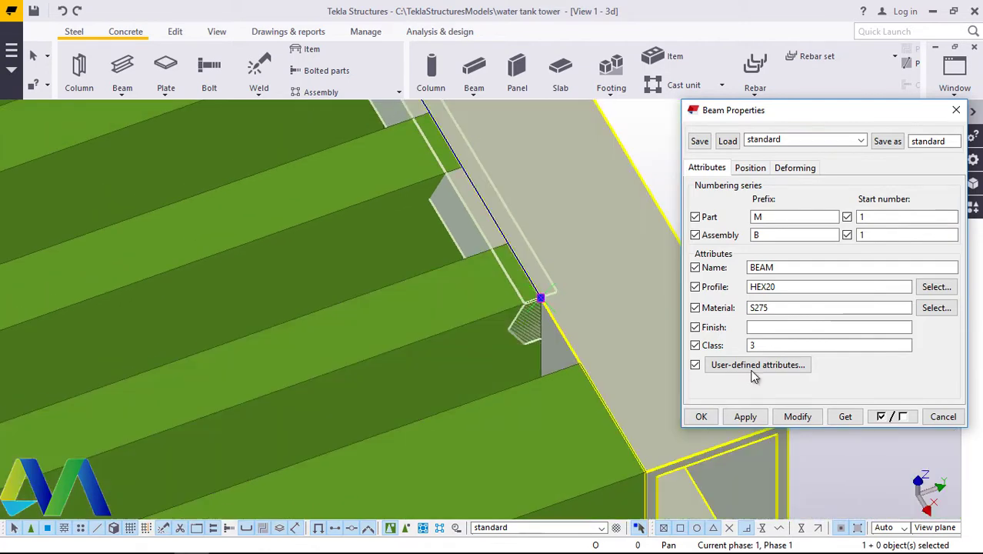
pyautogui.click(701, 416)
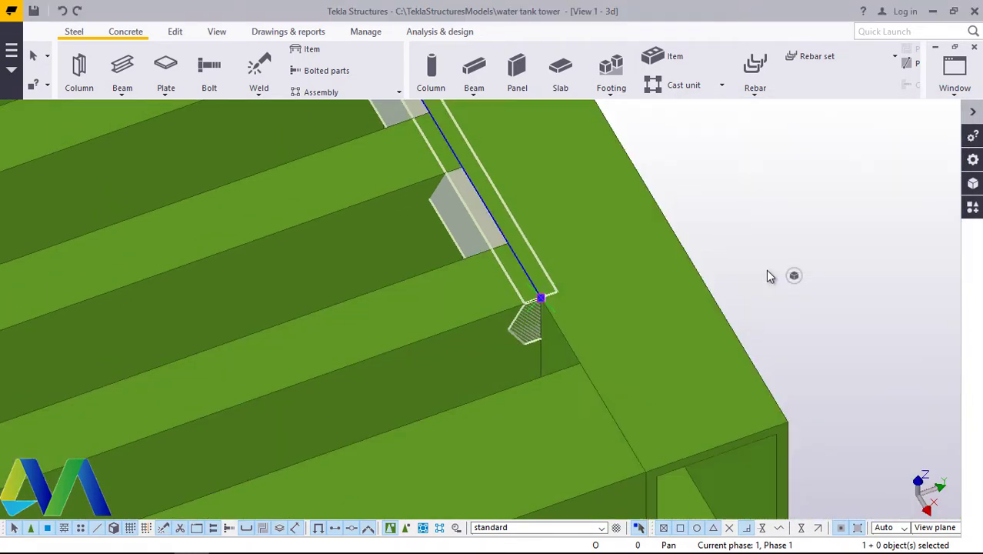
# Step: Move the hexagonal bar inward by the width of its top face, so it sits against the outer frame beam's inner edge
pyautogui.rightClick(797, 192)
pyautogui.click(835, 280)
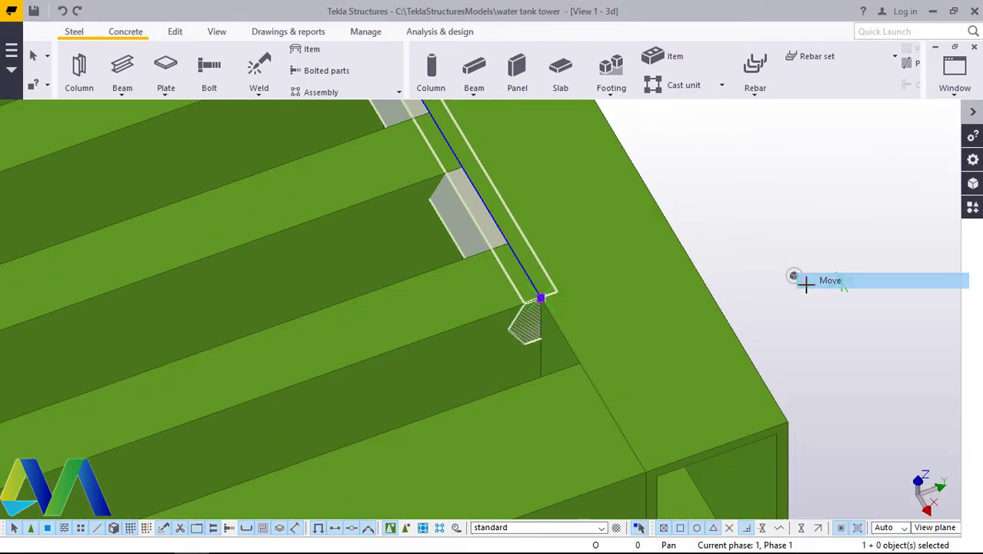
pyautogui.scroll(4, 573, 288)
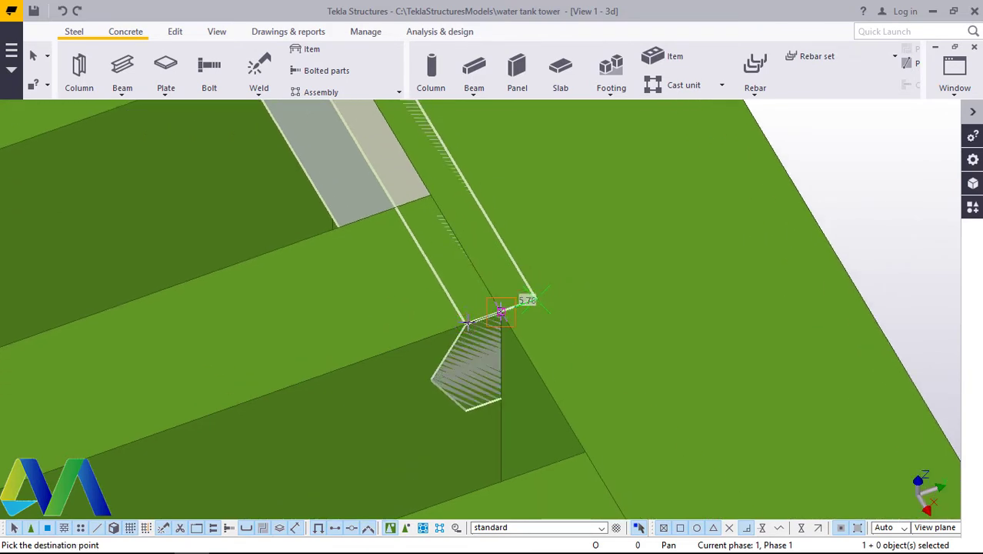
pyautogui.click(475, 326)
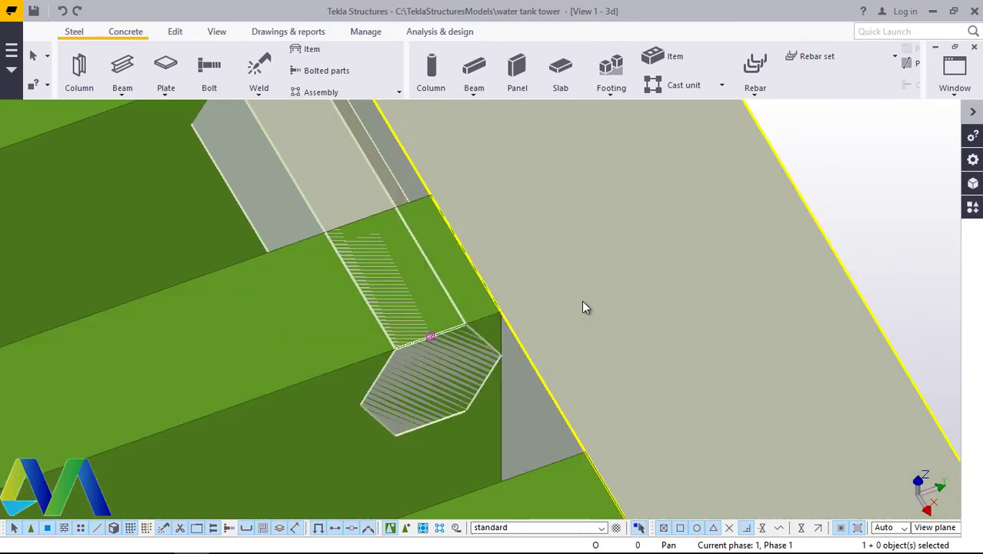
pyautogui.scroll(-4, 725, 250)
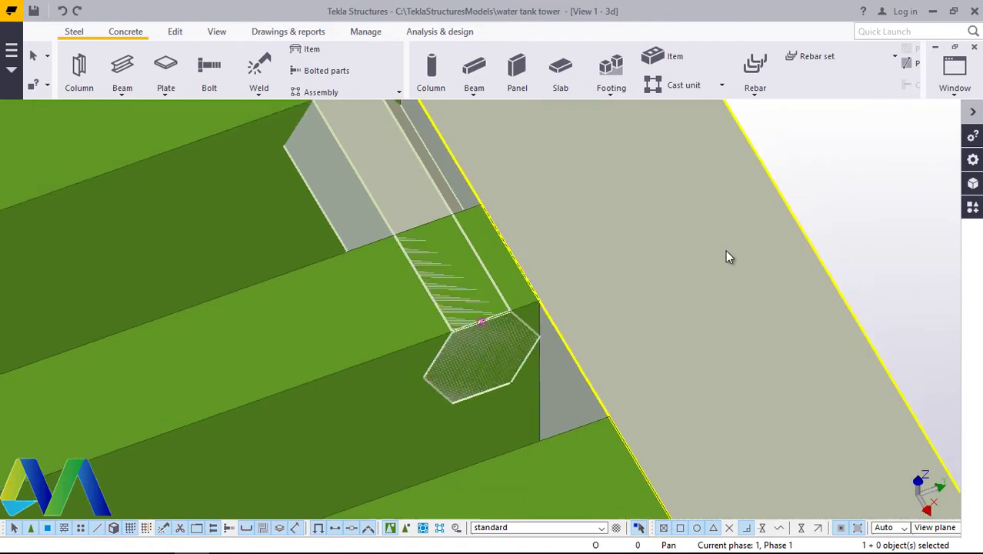
pyautogui.scroll(2, 586, 289)
pyautogui.scroll(2, 593, 282)
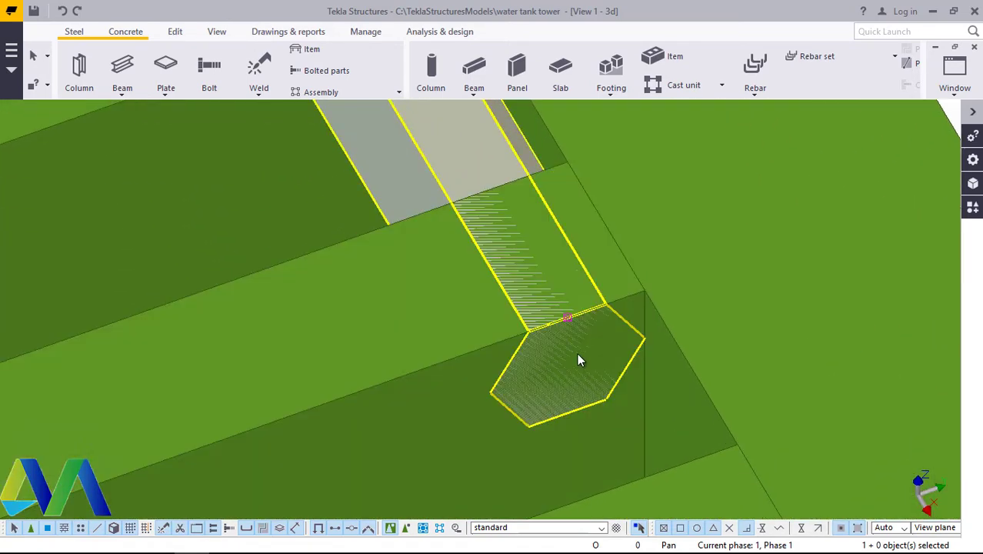
pyautogui.scroll(-2, 523, 386)
pyautogui.scroll(2, 540, 389)
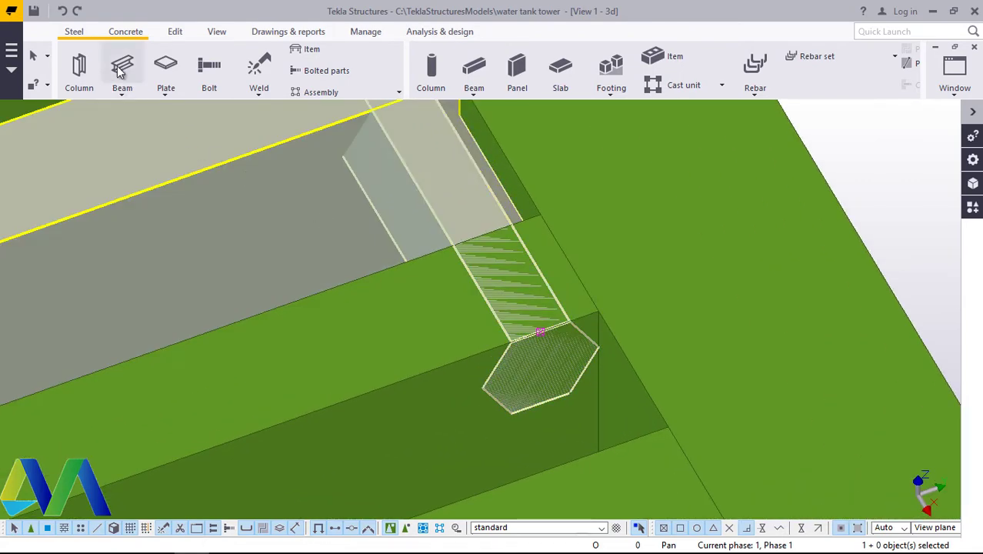
# Step: Cut the end grating plate with the hexagonal bar using Part cut
pyautogui.click(176, 36)
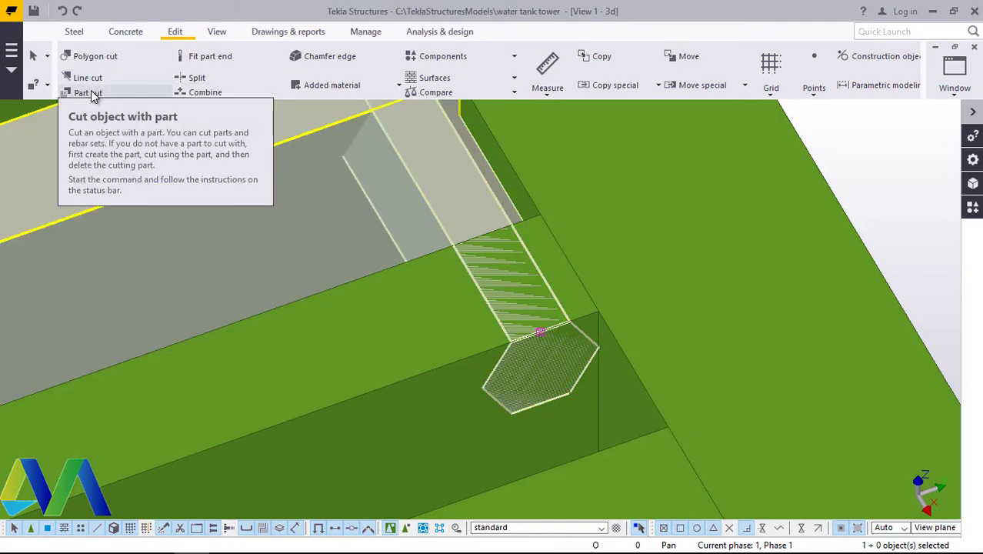
pyautogui.click(89, 94)
pyautogui.scroll(-3, 431, 323)
pyautogui.scroll(1, 452, 364)
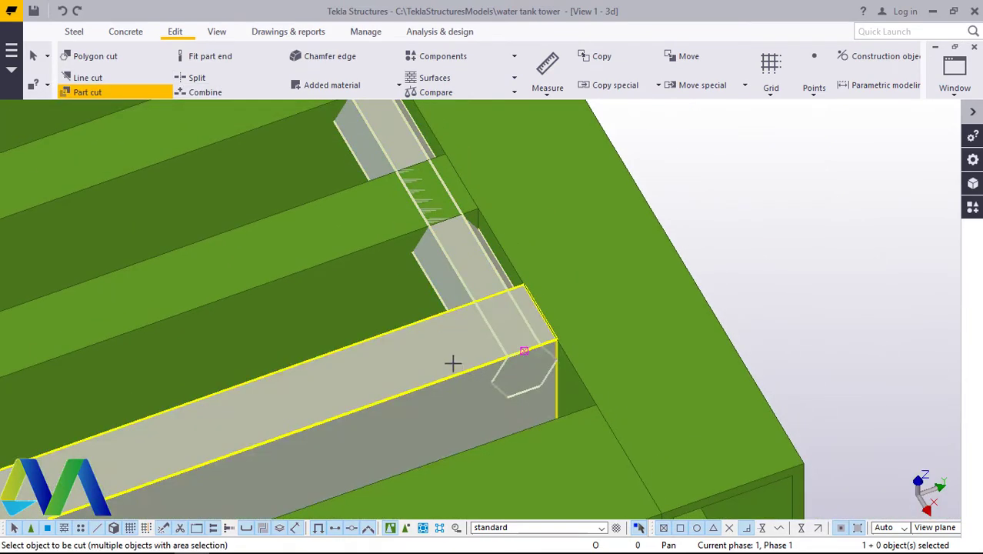
pyautogui.click(446, 360)
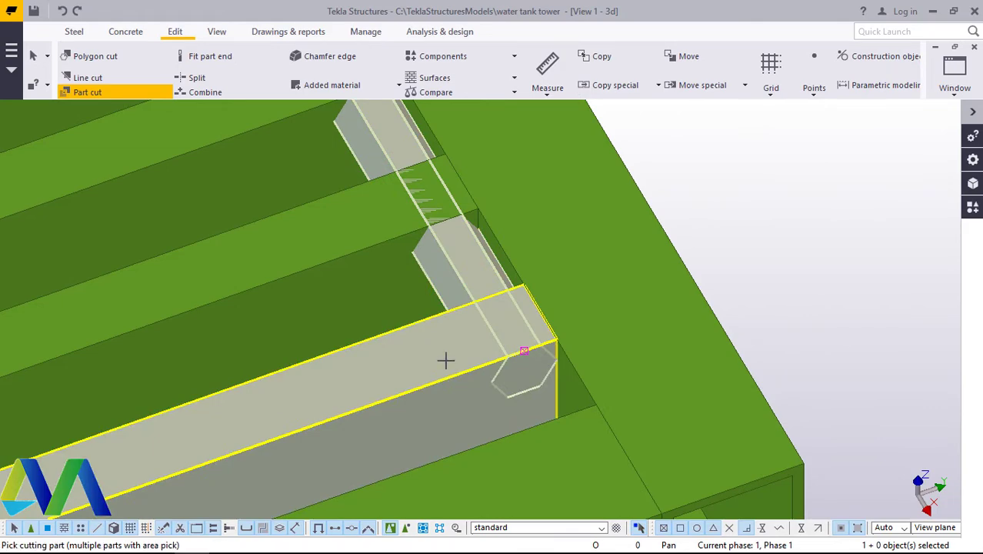
pyautogui.click(335, 224)
pyautogui.scroll(-3, 430, 351)
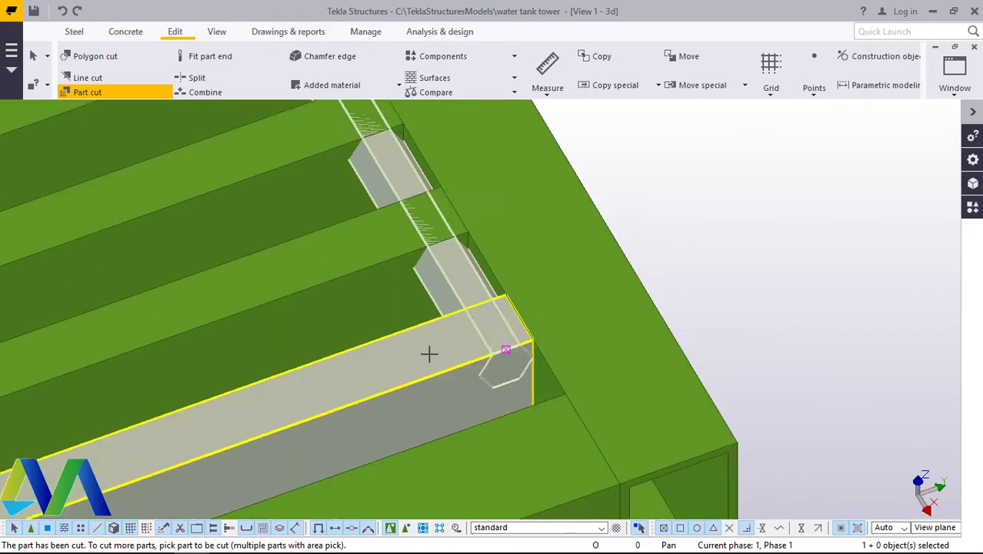
pyautogui.click(395, 288)
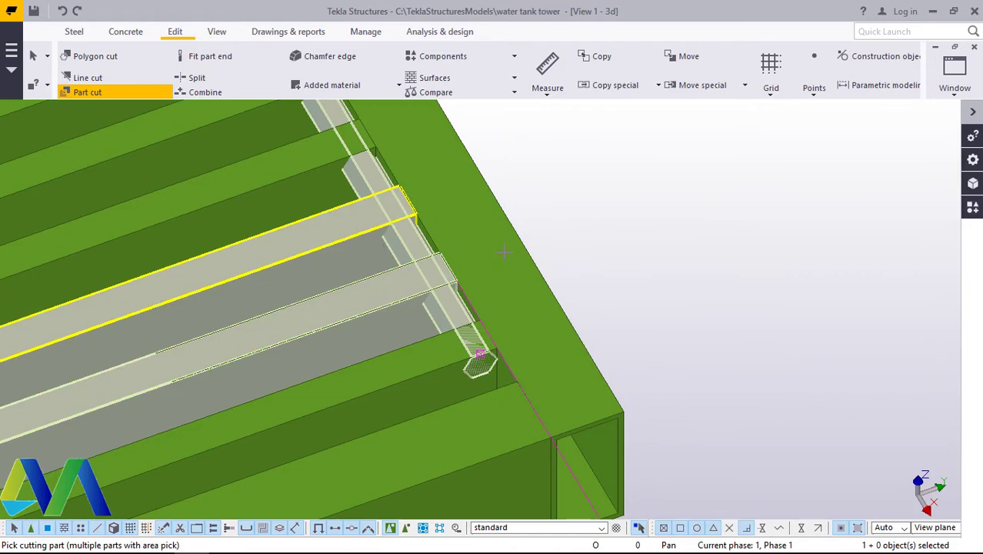
pyautogui.rightClick(682, 191)
pyautogui.click(723, 197)
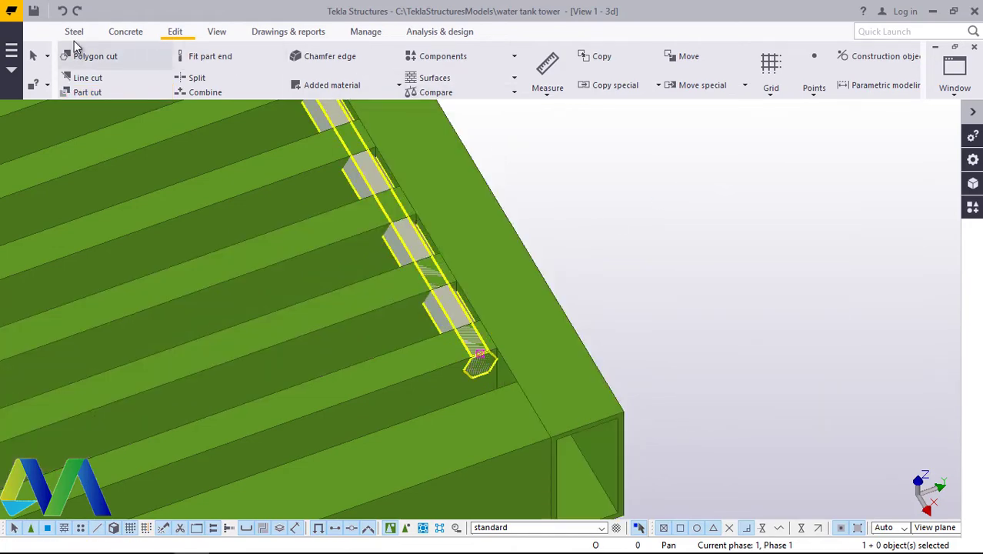
# Step: Copy the hexagonal bar linearly across the grating with 35 copies at a dY spacing of -60 mm and dX 0
pyautogui.click(529, 257)
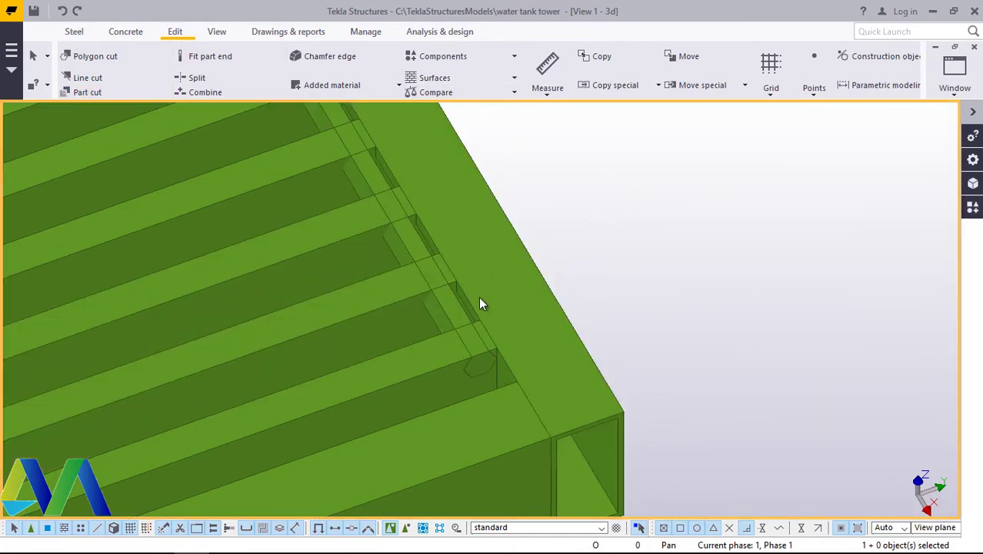
pyautogui.scroll(3, 478, 296)
pyautogui.scroll(-3, 660, 303)
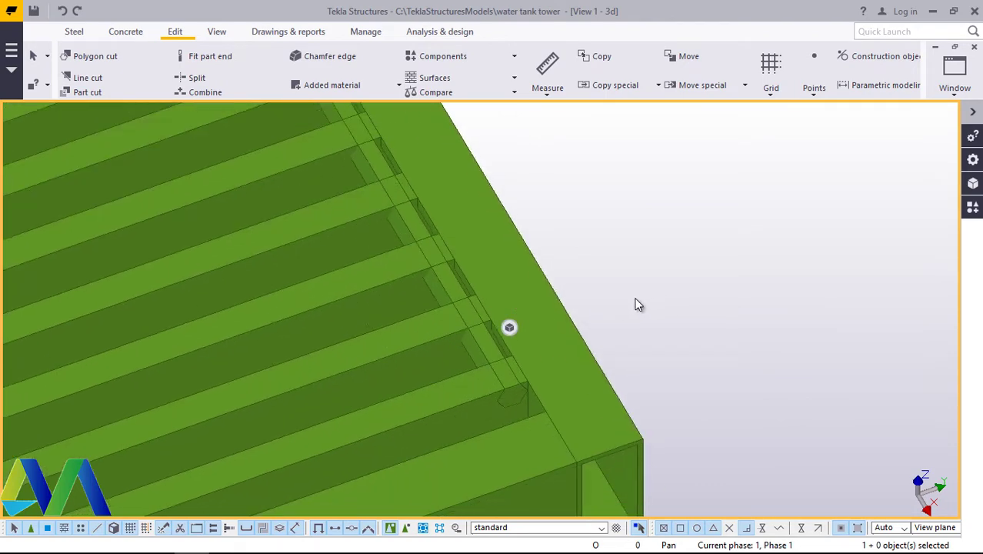
pyautogui.keyDown('ctrl'); pyautogui.moveTo(533, 375); pyautogui.dragTo(474, 334, button='middle'); pyautogui.keyUp('ctrl')
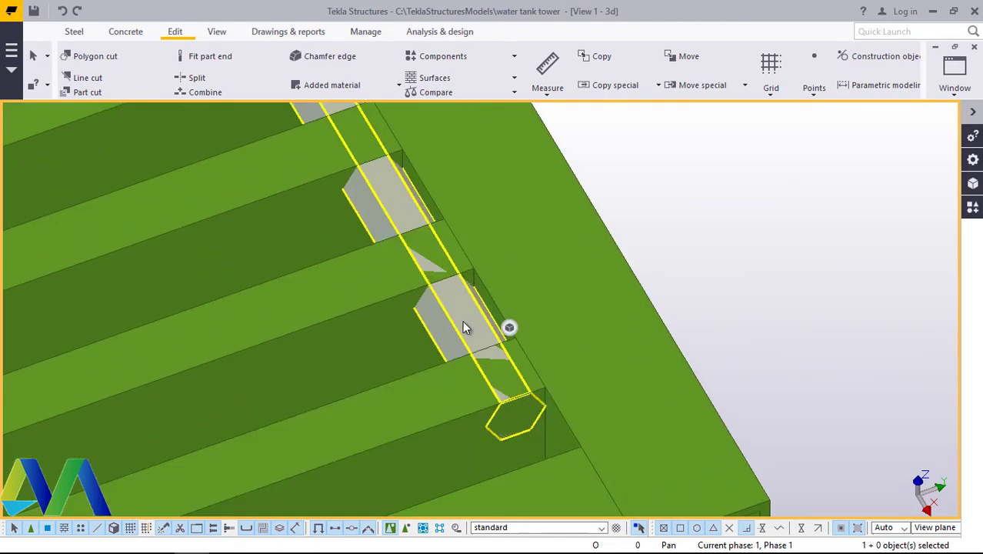
pyautogui.click(462, 320)
pyautogui.rightClick(731, 209)
pyautogui.moveTo(803, 270)
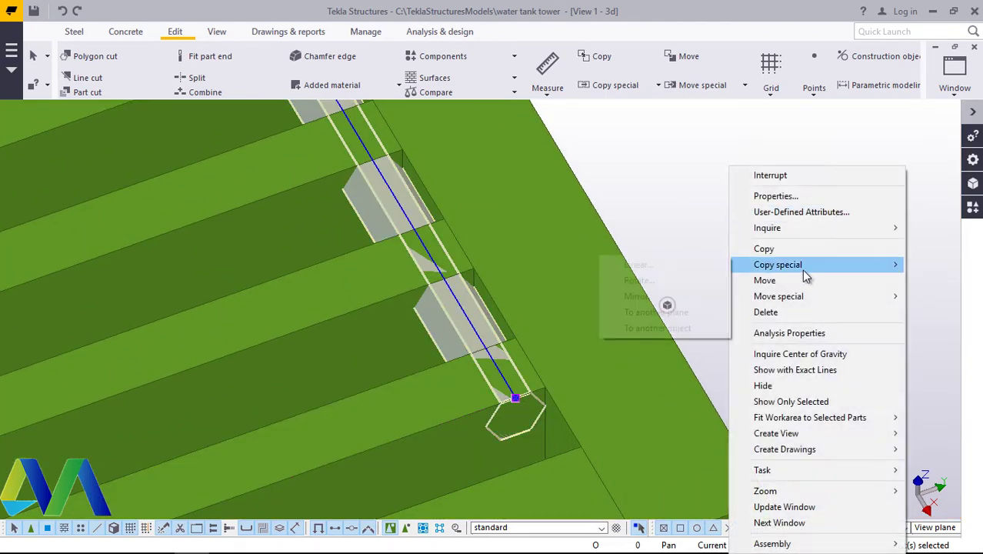
pyautogui.click(646, 264)
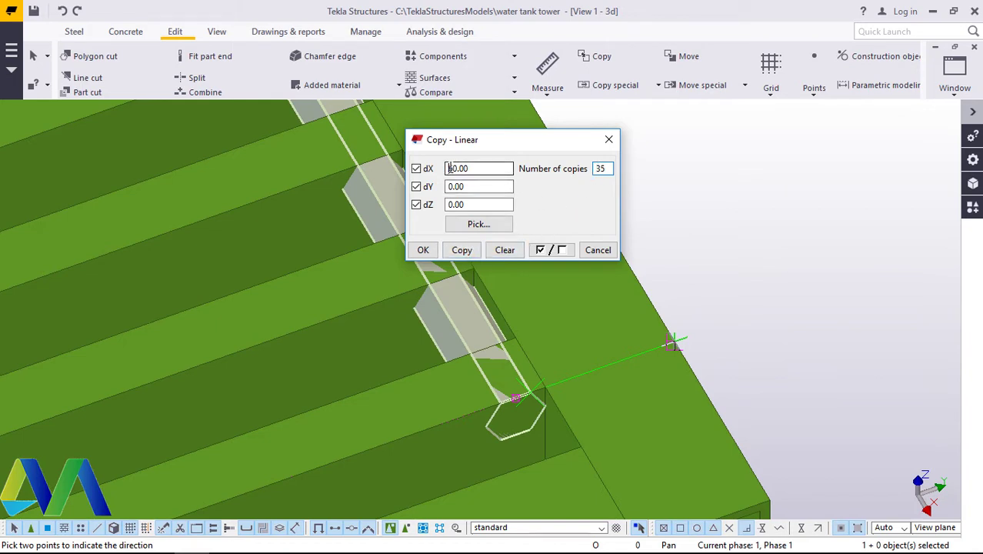
pyautogui.click(462, 250)
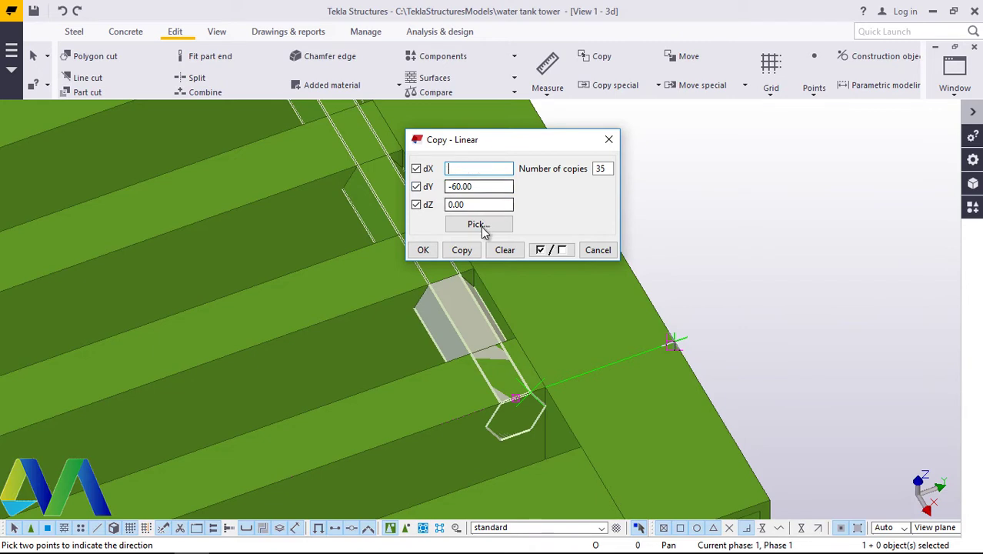
pyautogui.click(461, 250)
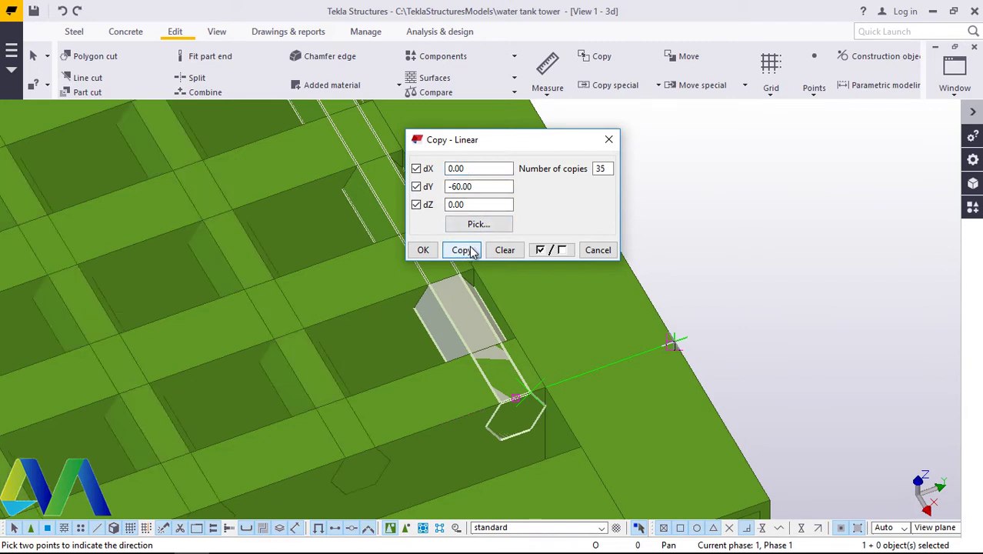
pyautogui.click(423, 250)
pyautogui.scroll(-5, 643, 339)
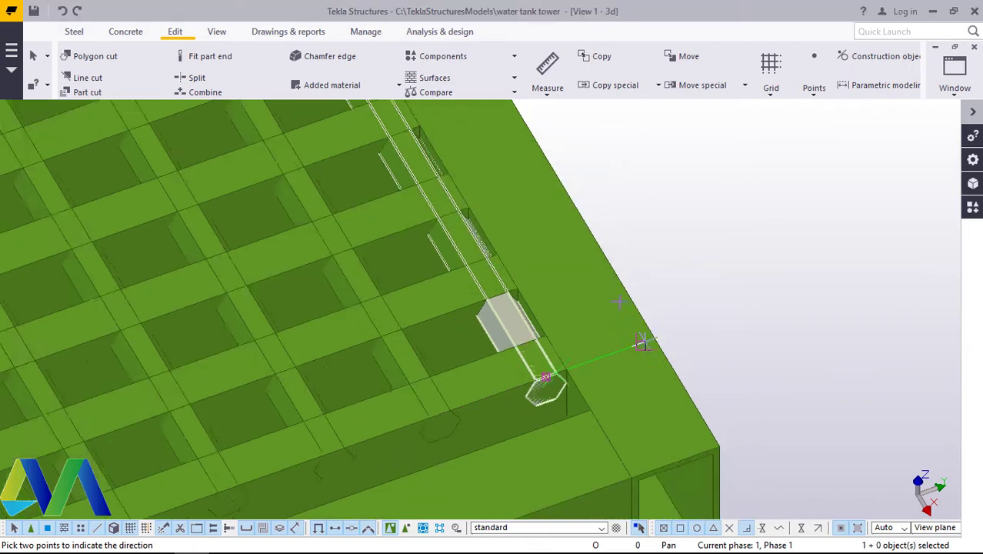
pyautogui.scroll(-6, 637, 326)
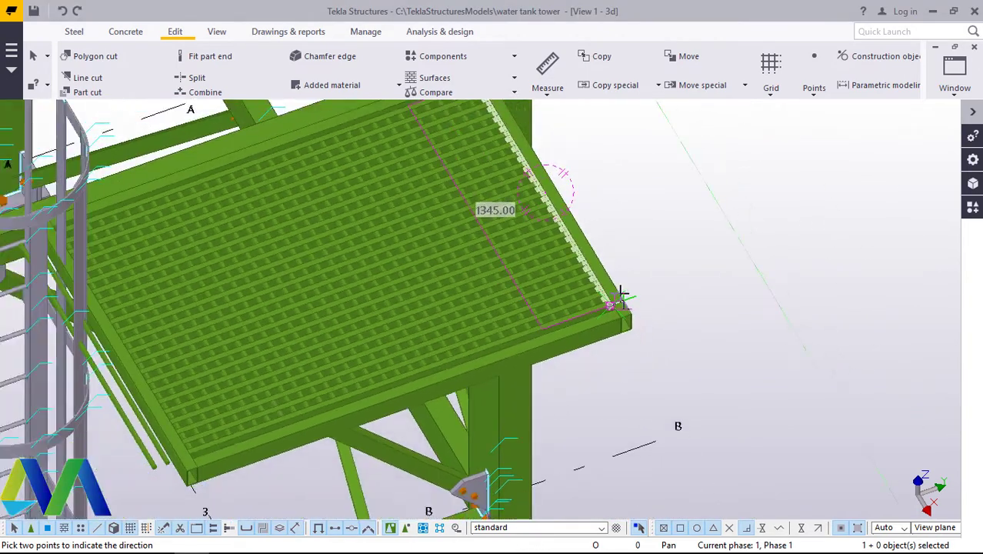
pyautogui.rightClick(658, 215)
pyautogui.click(671, 218)
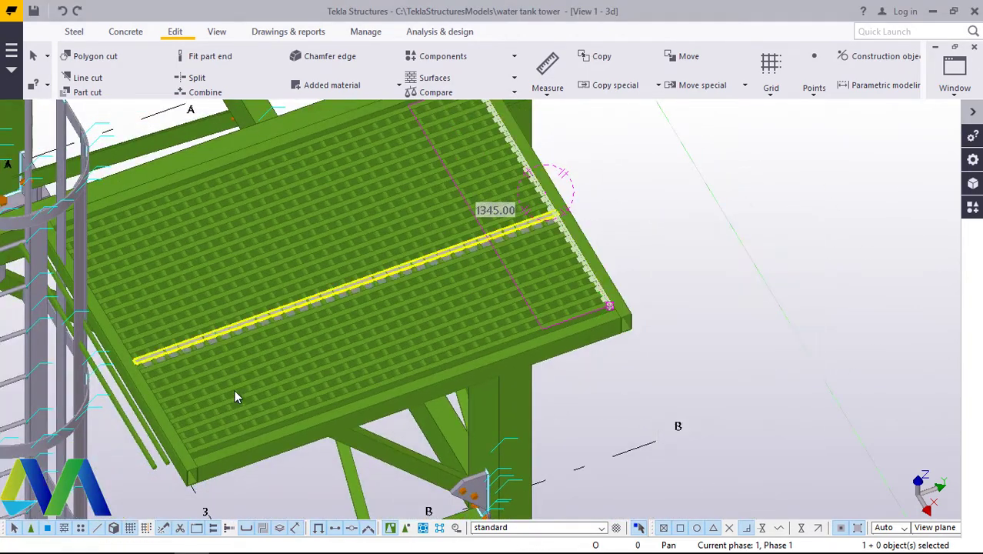
# Step: Delete the two surplus hexagonal bars lying outside the platform frame on the ladder side
pyautogui.scroll(3, 174, 459)
pyautogui.scroll(5, 174, 460)
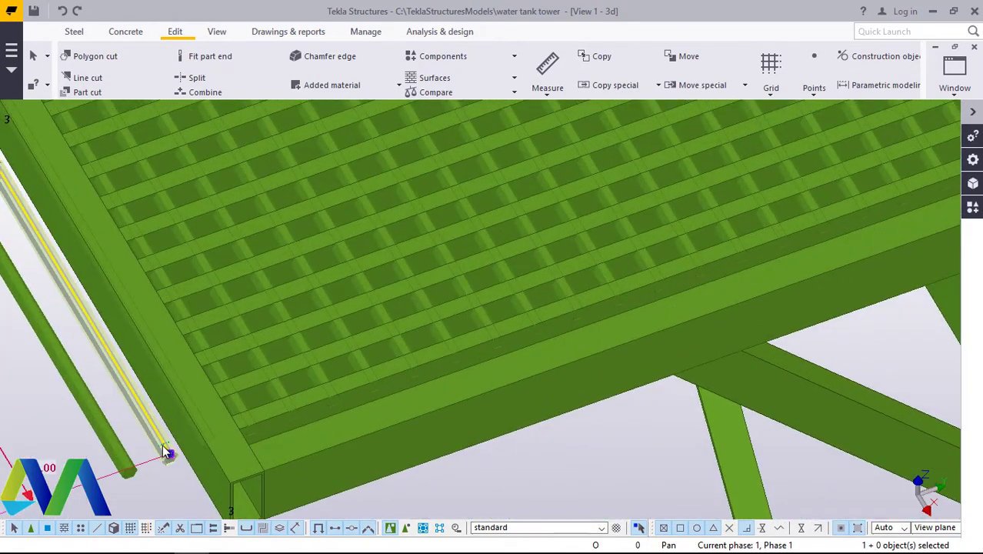
pyautogui.rightClick(170, 448)
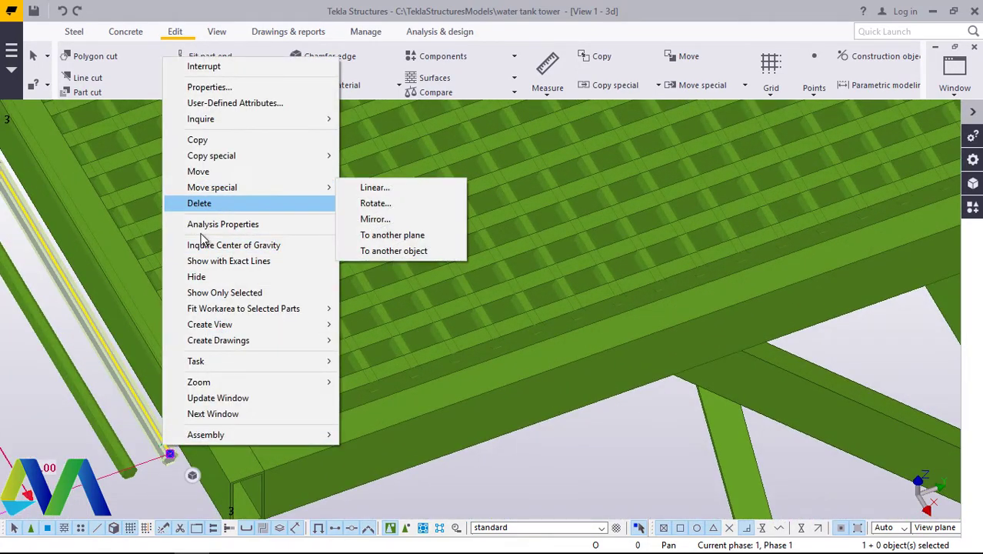
pyautogui.click(212, 201)
pyautogui.rightClick(123, 458)
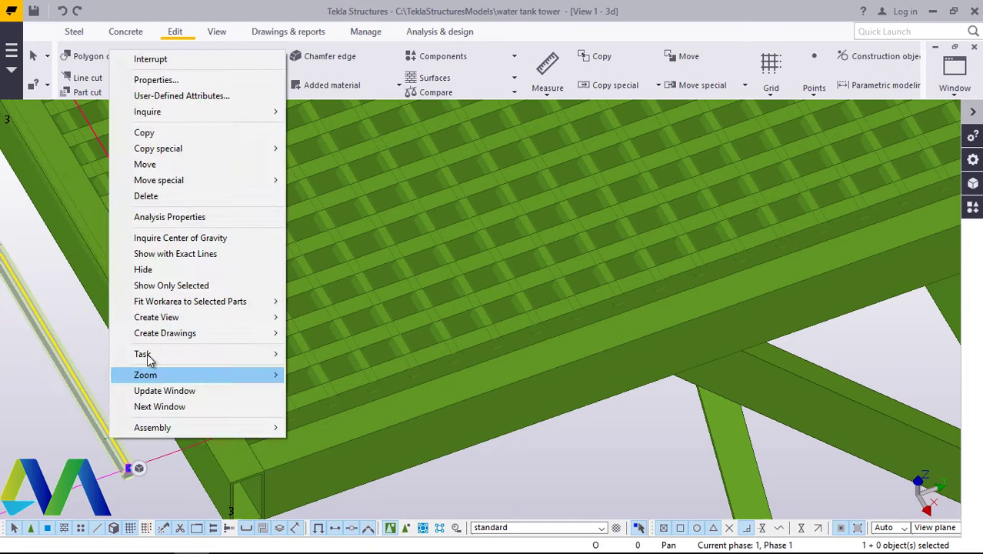
pyautogui.click(163, 197)
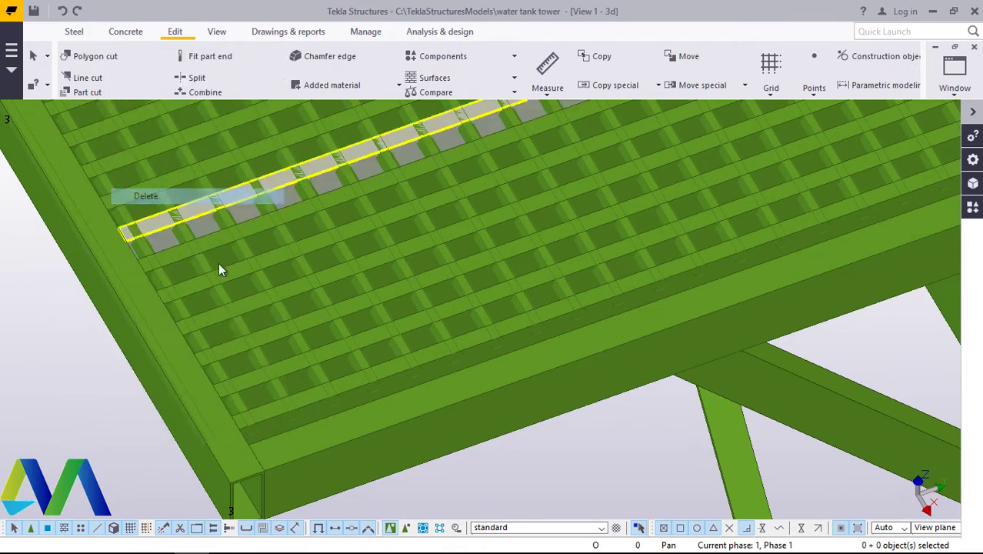
# Step: Rotate around the platform and examine up close how the copied hexagonal bars cross the grating plates
pyautogui.click(220, 32)
pyautogui.click(551, 78)
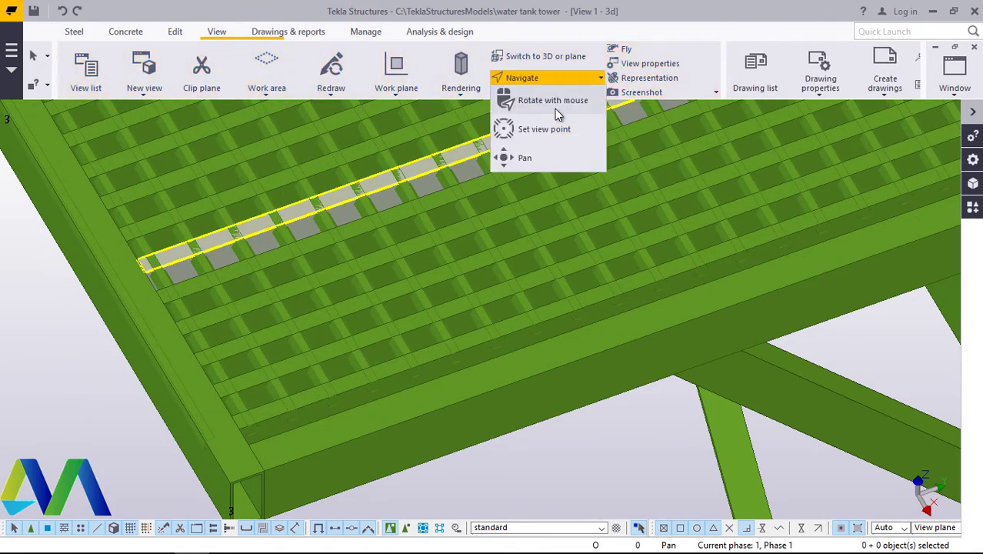
pyautogui.click(560, 105)
pyautogui.moveTo(609, 306); pyautogui.dragTo(604, 385)
pyautogui.keyDown('ctrl'); pyautogui.moveTo(604, 386); pyautogui.dragTo(626, 288, button='middle'); pyautogui.keyUp('ctrl')
pyautogui.scroll(4, 625, 288)
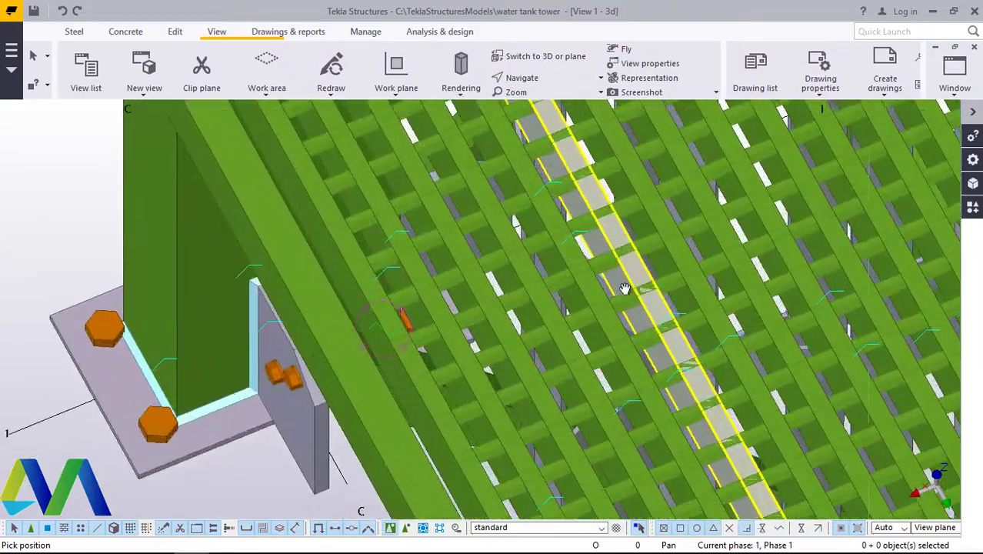
pyautogui.rightClick(570, 271)
pyautogui.click(621, 286)
pyautogui.scroll(-4, 520, 371)
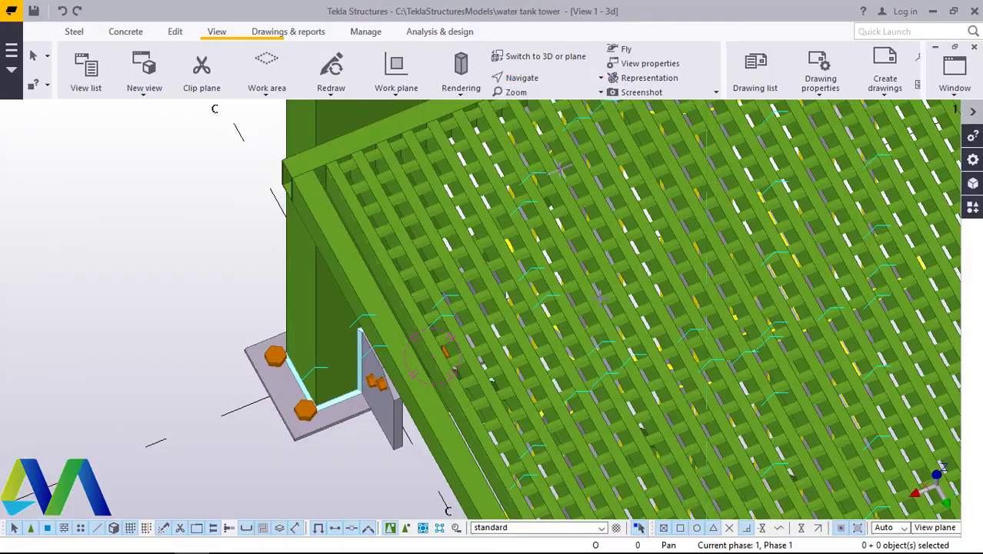
pyautogui.keyDown('ctrl'); pyautogui.moveTo(612, 296); pyautogui.dragTo(752, 218, button='middle'); pyautogui.keyUp('ctrl')
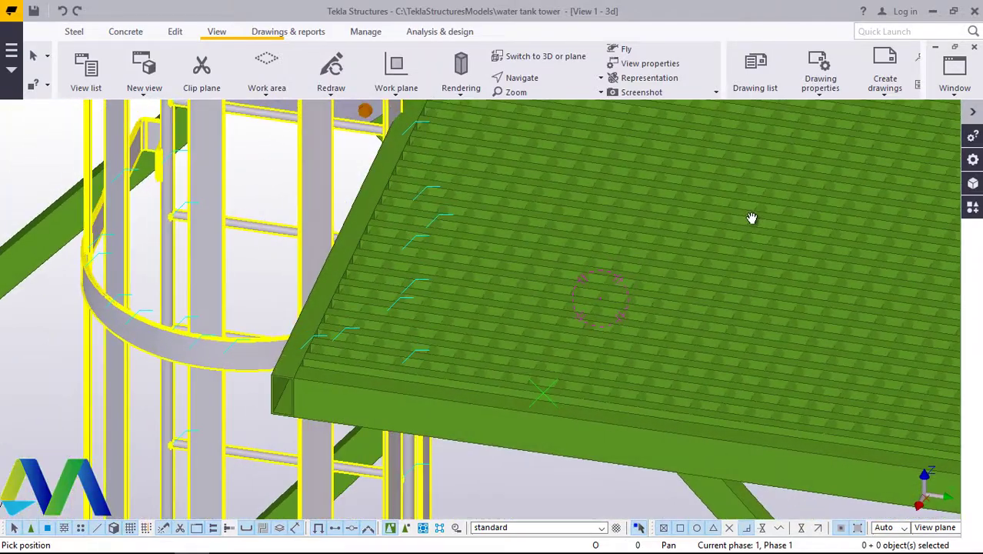
pyautogui.scroll(6, 390, 329)
pyautogui.rightClick(407, 373)
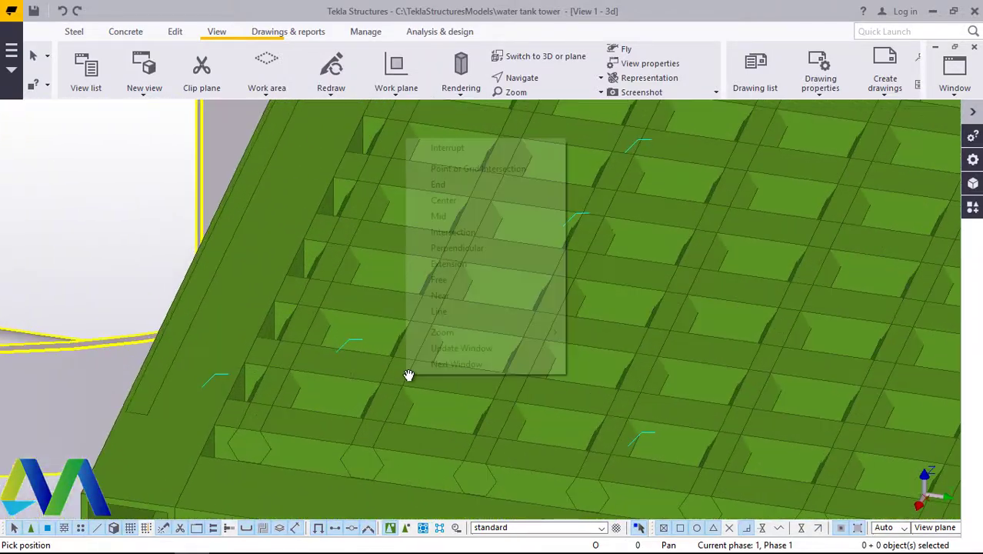
pyautogui.click(442, 148)
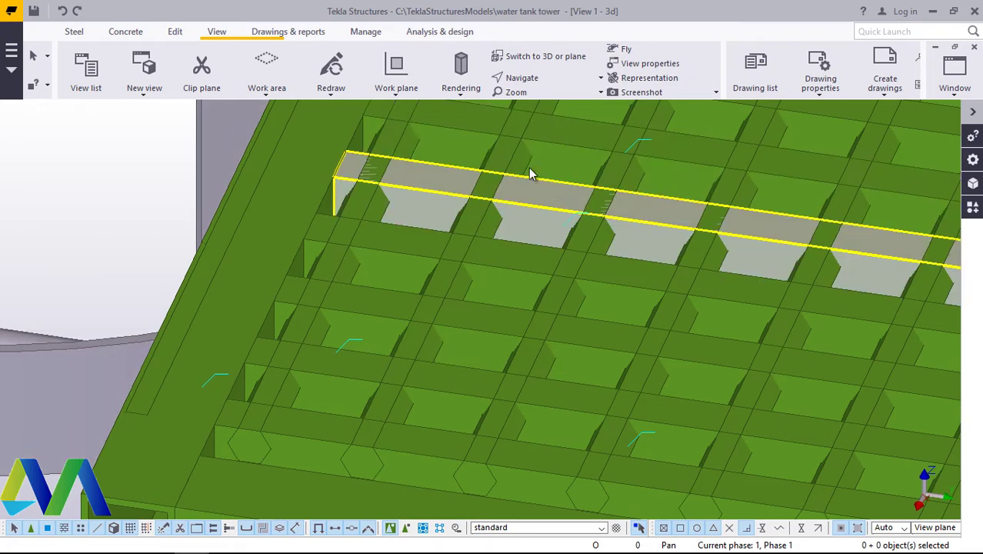
# Step: Cut the outermost grating plate beside the frame beam with the hexagonal bars using Part cut
pyautogui.click(175, 33)
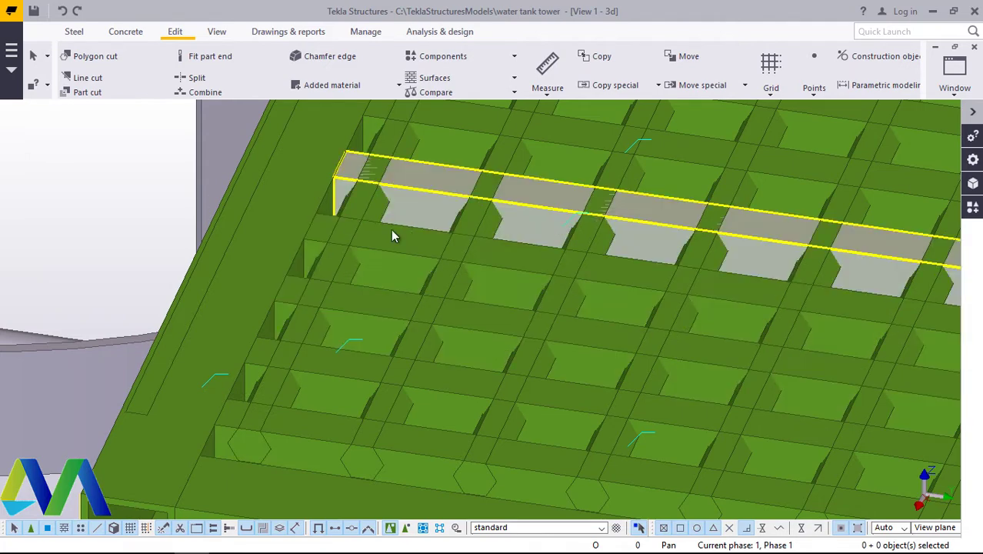
pyautogui.click(87, 92)
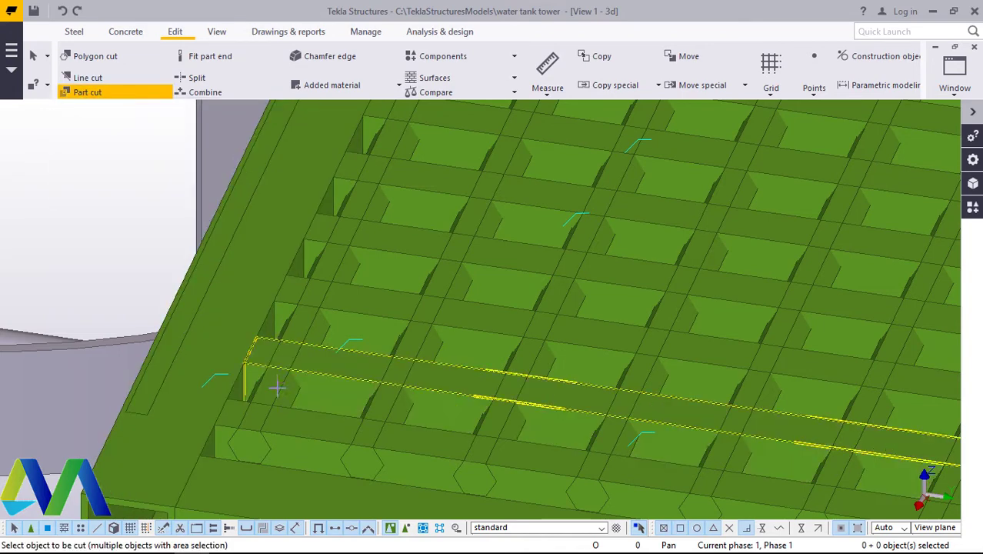
pyautogui.click(296, 422)
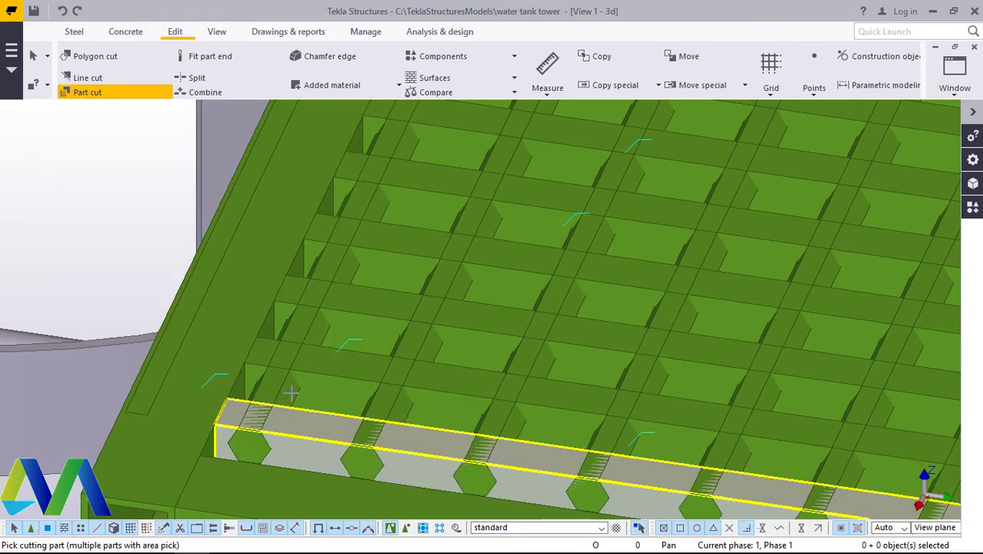
# Step: Part-cut three successive flat grating bars with the outermost hexagonal rod that crosses them at the platform's edge
pyautogui.click(287, 384)
pyautogui.scroll(2, 291, 385)
pyautogui.scroll(2, 319, 370)
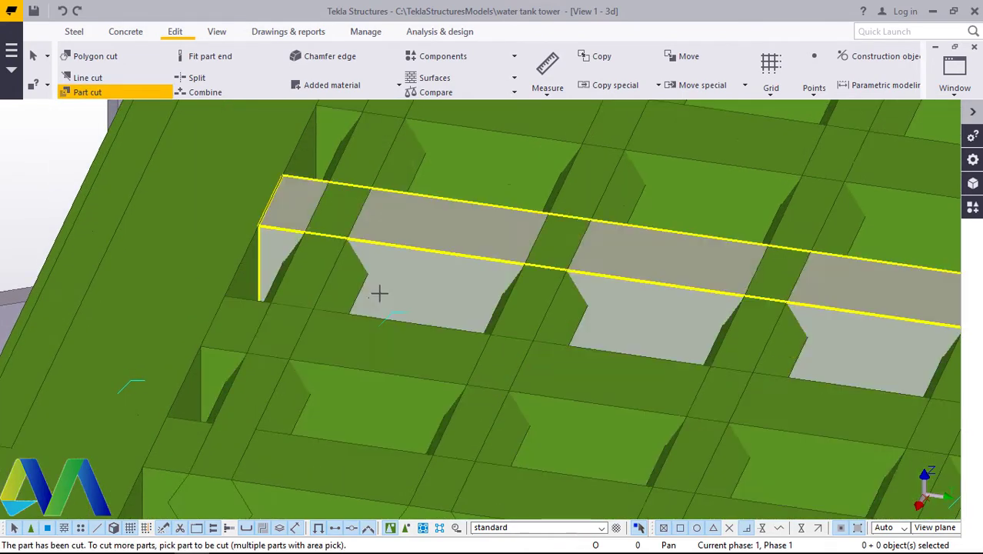
pyautogui.click(351, 342)
pyautogui.click(321, 286)
pyautogui.click(403, 221)
pyautogui.click(366, 164)
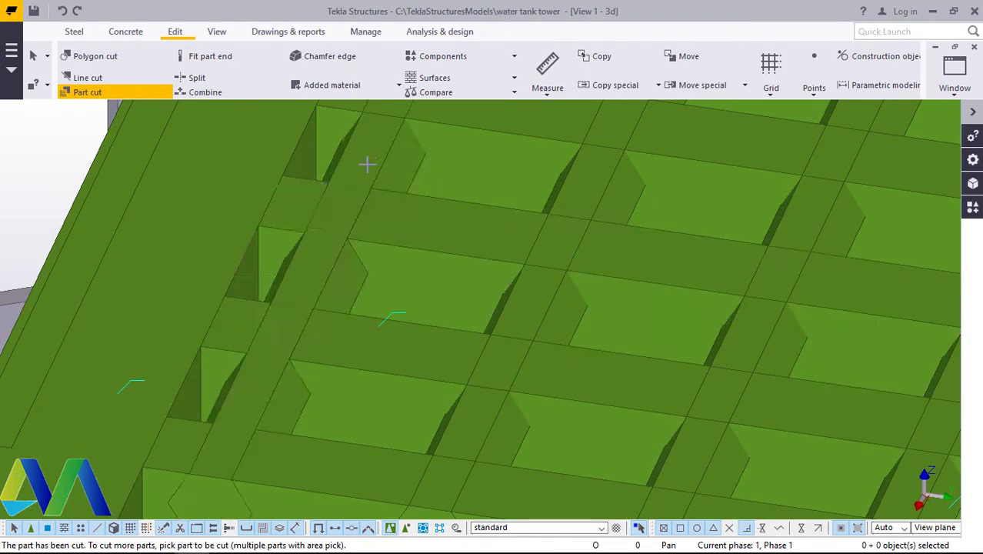
# Step: Part-cut the following flat grating bar with the same outermost hexagonal rod and end the Part cut command
pyautogui.scroll(-3, 294, 444)
pyautogui.scroll(2, 377, 222)
pyautogui.scroll(3, 377, 222)
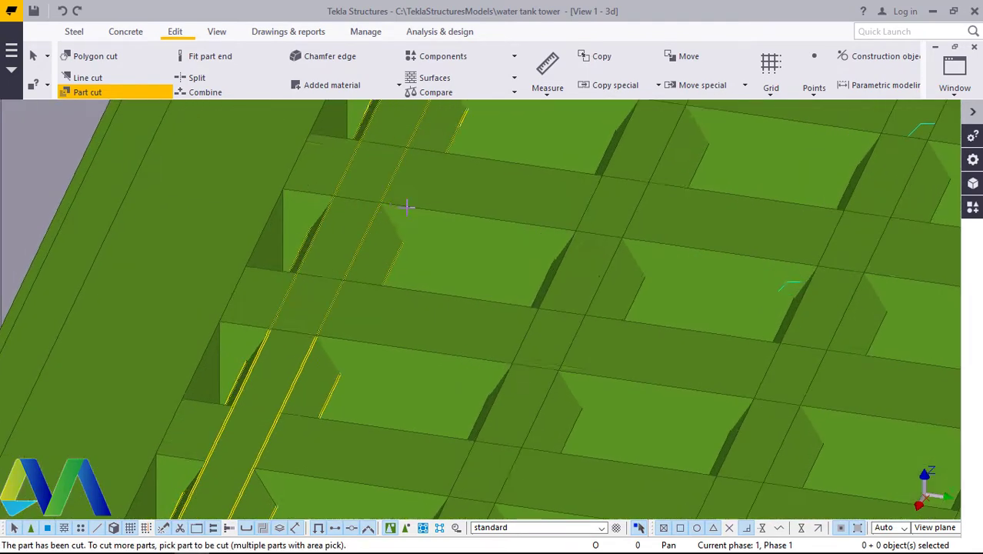
pyautogui.click(406, 203)
pyautogui.click(373, 170)
pyautogui.scroll(-2, 379, 263)
pyautogui.scroll(-3, 380, 263)
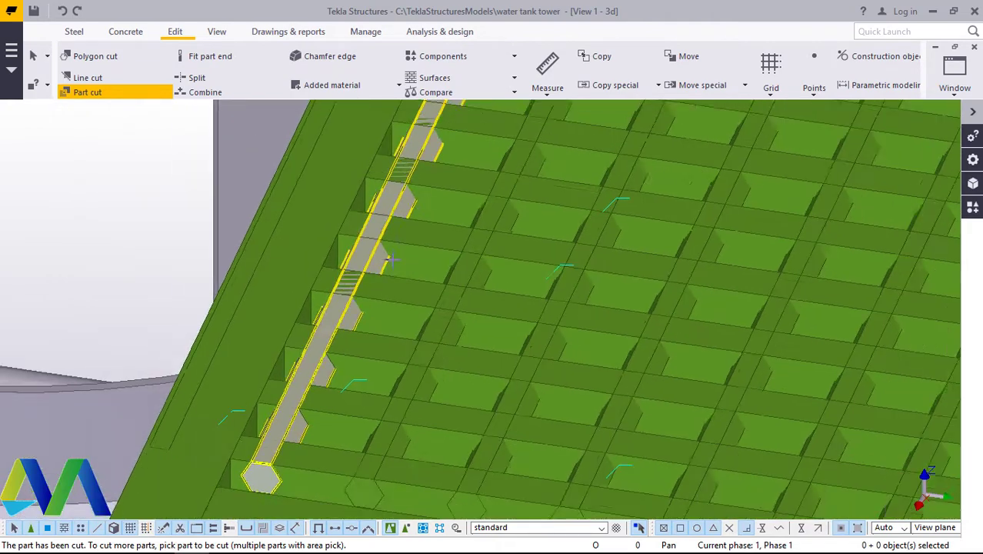
pyautogui.rightClick(200, 238)
pyautogui.click(206, 244)
# Step: Examine the rod and bar intersections at the grating's corner beside the edge frame member
pyautogui.scroll(2, 298, 363)
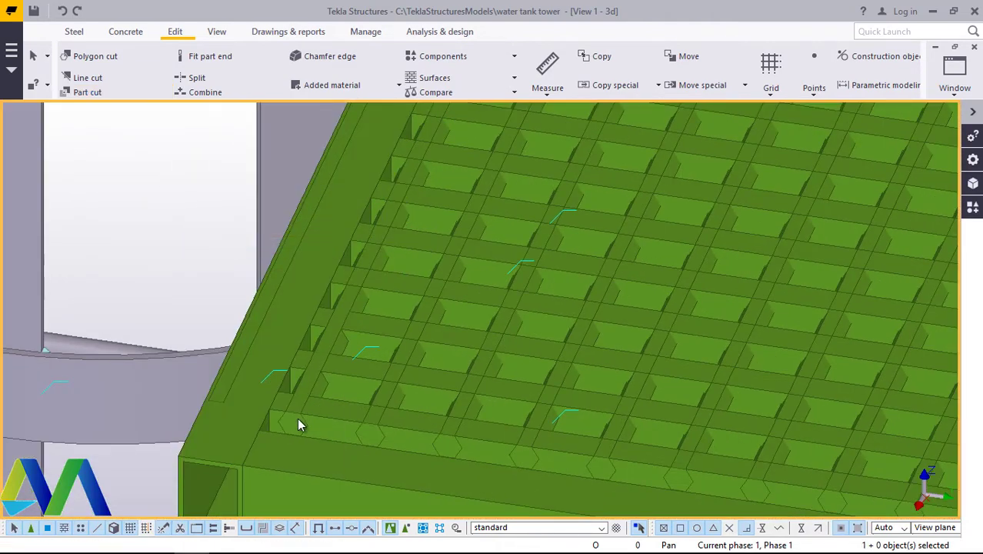
pyautogui.scroll(3, 301, 424)
pyautogui.scroll(-2, 440, 281)
pyautogui.scroll(3, 454, 453)
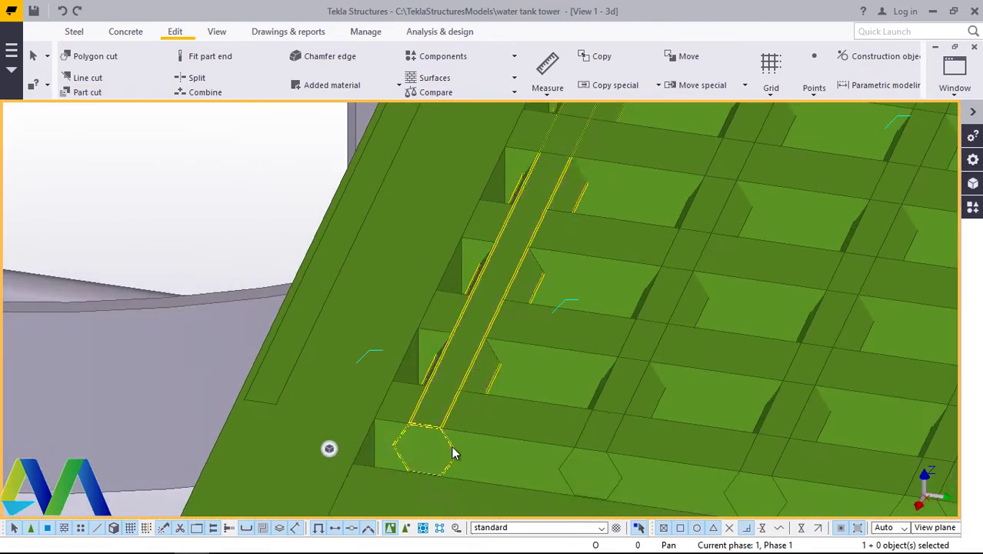
pyautogui.scroll(-1, 465, 354)
pyautogui.scroll(2, 218, 360)
pyautogui.scroll(-5, 281, 327)
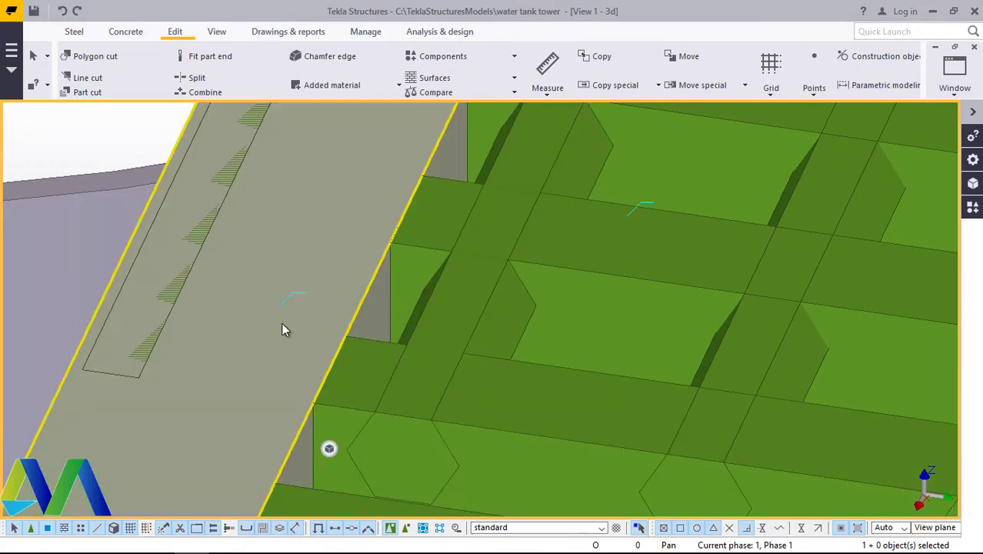
pyautogui.scroll(2, 407, 385)
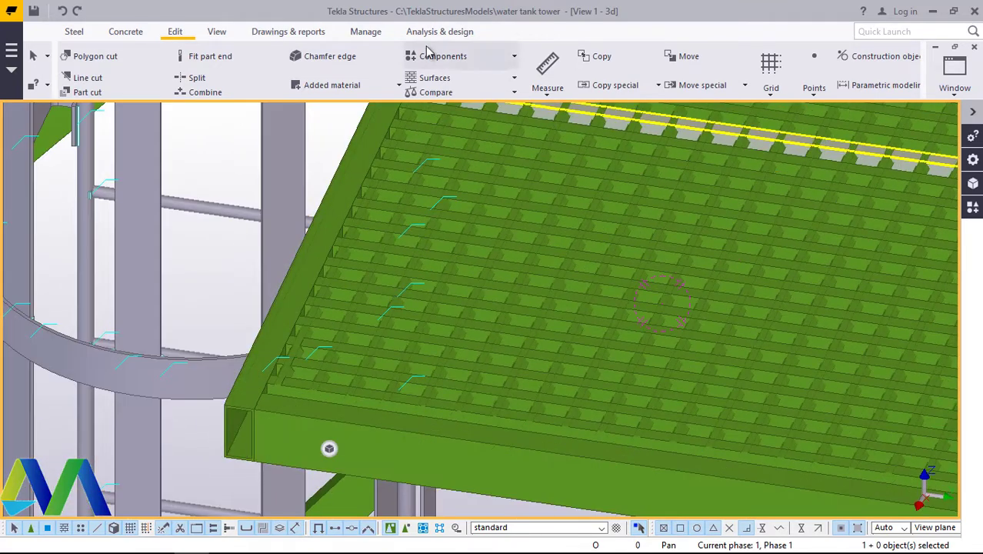
# Step: Inspect the whole grating platform in 3D from the tower's ladder side
pyautogui.click(217, 31)
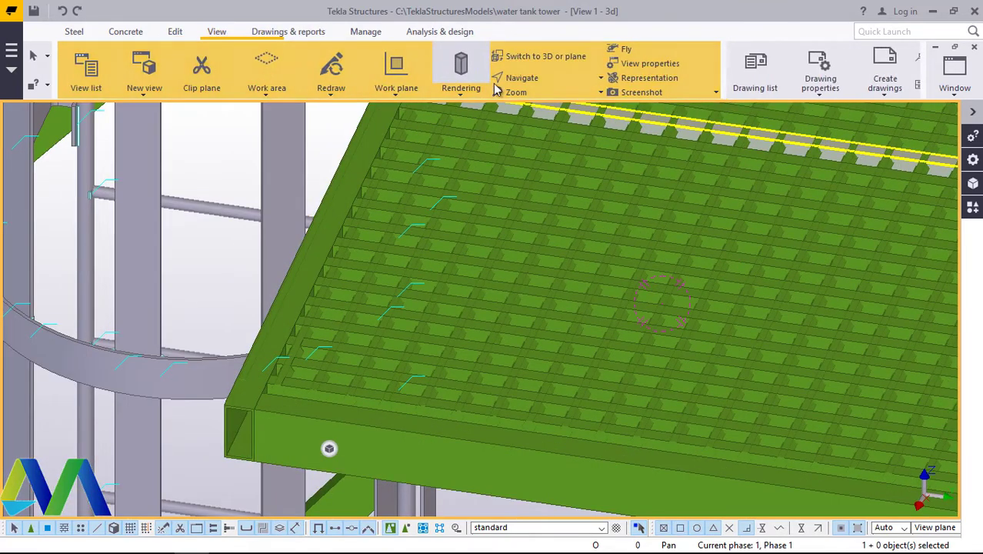
pyautogui.click(523, 78)
pyautogui.click(555, 97)
pyautogui.moveTo(399, 405); pyautogui.dragTo(791, 188)
pyautogui.scroll(-3, 503, 352)
pyautogui.scroll(-2, 502, 352)
pyautogui.rightClick(799, 182)
pyautogui.click(823, 189)
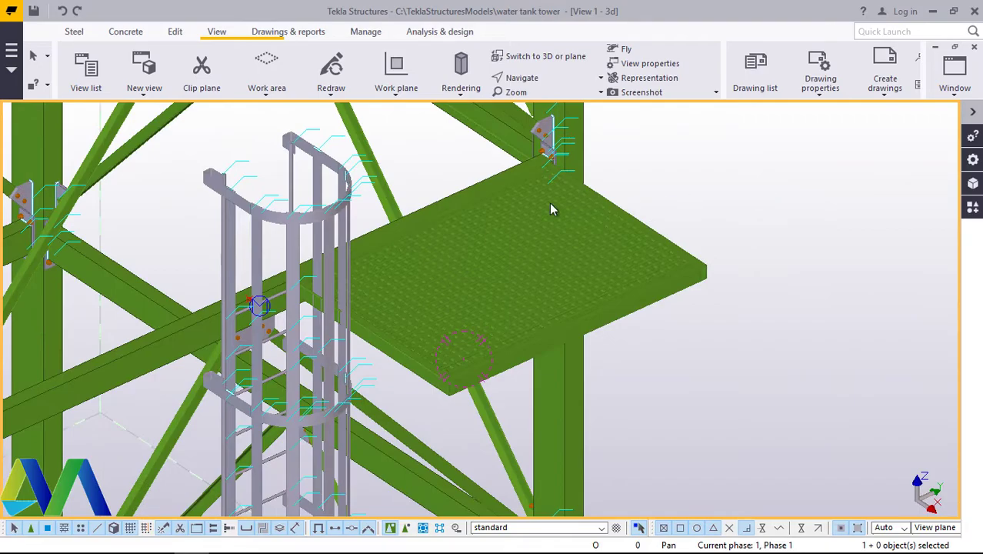
# Step: Examine the grating platform and its junction with the tower column from several viewing angles
pyautogui.scroll(2, 549, 203)
pyautogui.click(538, 78)
pyautogui.click(544, 103)
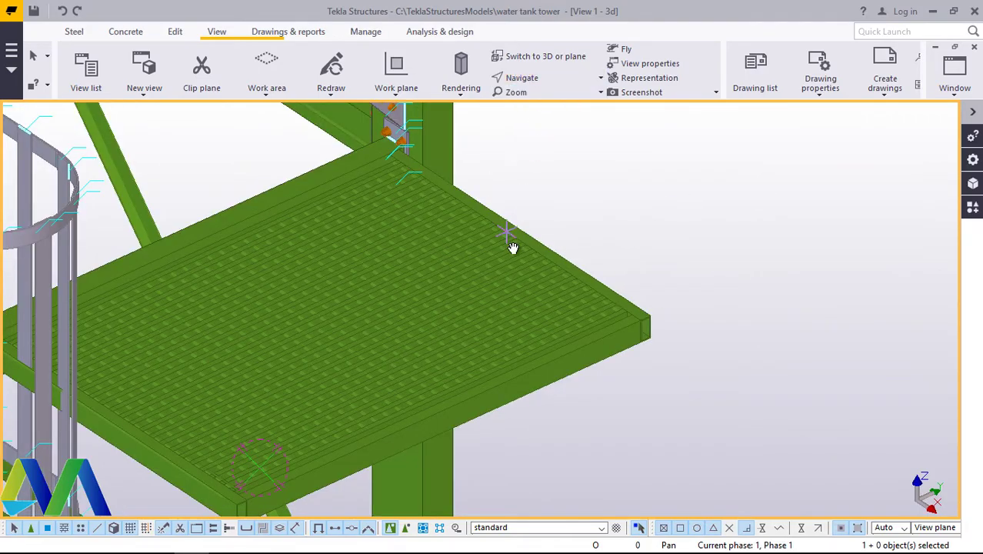
pyautogui.moveTo(507, 232); pyautogui.dragTo(468, 361)
pyautogui.keyDown('ctrl'); pyautogui.moveTo(468, 362); pyautogui.dragTo(701, 208, button='middle'); pyautogui.keyUp('ctrl')
pyautogui.rightClick(701, 209)
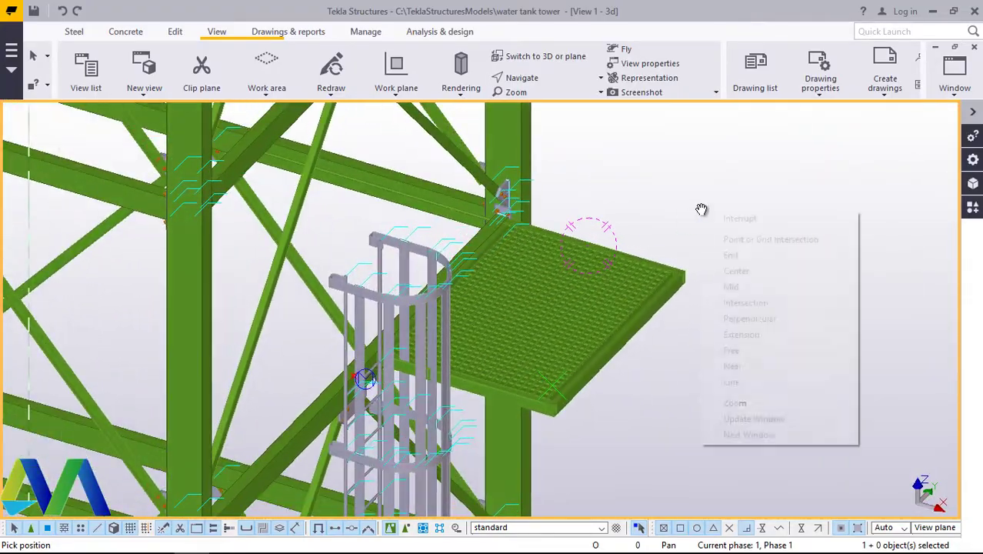
pyautogui.click(724, 218)
pyautogui.keyDown('ctrl'); pyautogui.moveTo(443, 341); pyautogui.dragTo(570, 231, button='middle'); pyautogui.keyUp('ctrl')
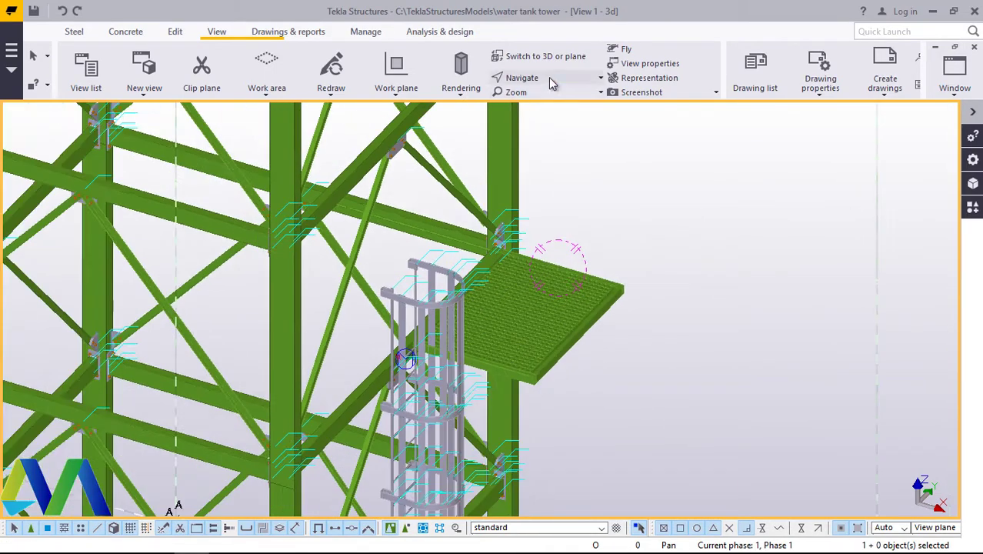
pyautogui.click(517, 78)
pyautogui.click(530, 158)
pyautogui.keyDown('ctrl'); pyautogui.moveTo(519, 297); pyautogui.dragTo(347, 284, button='middle'); pyautogui.keyUp('ctrl')
pyautogui.hotkey('ctrl', 'p')
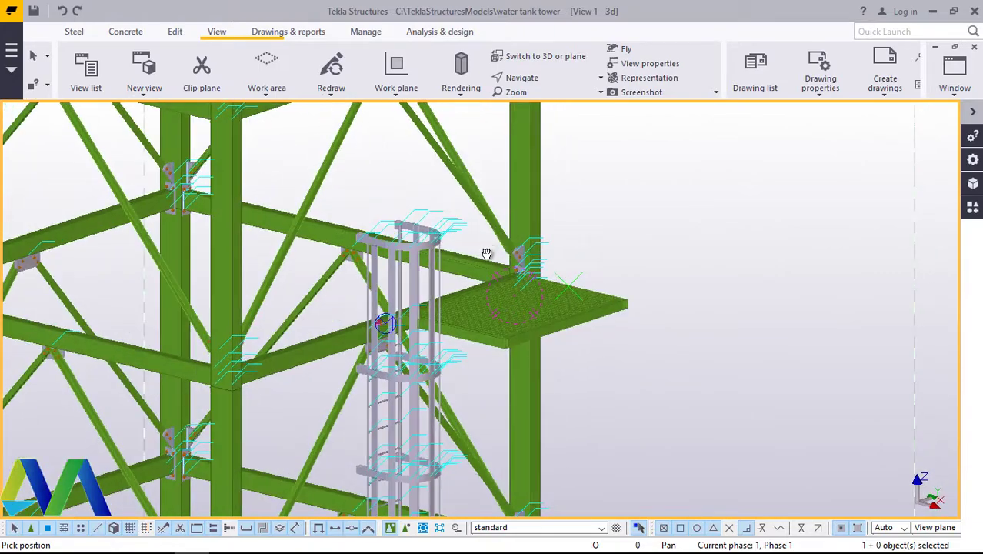
pyautogui.hotkey('ctrl', 'p')
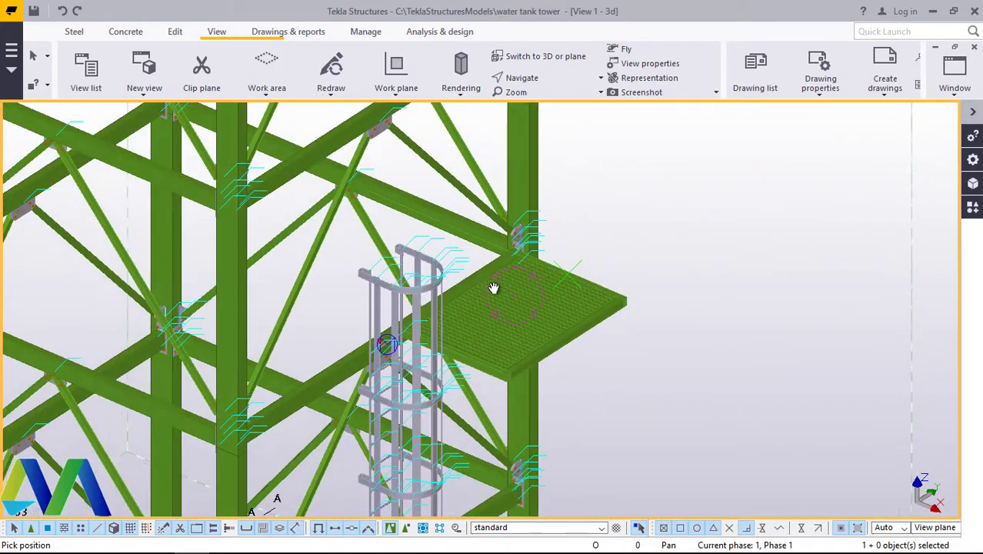
# Step: Examine the caged ladder's hoops, rungs and orientation relative to the adjoining platform
pyautogui.scroll(5, 429, 336)
pyautogui.scroll(-3, 430, 335)
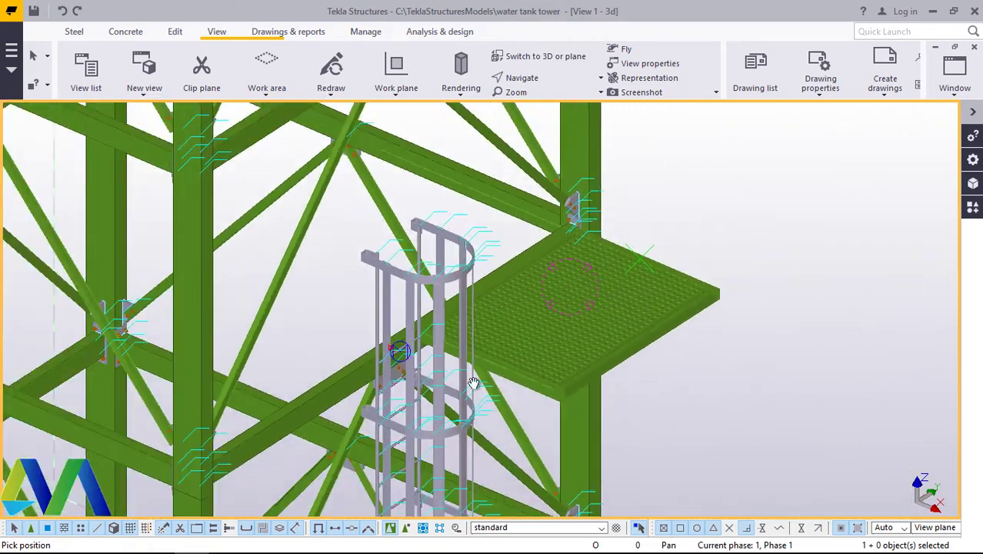
pyautogui.scroll(5, 389, 420)
pyautogui.scroll(-2, 343, 401)
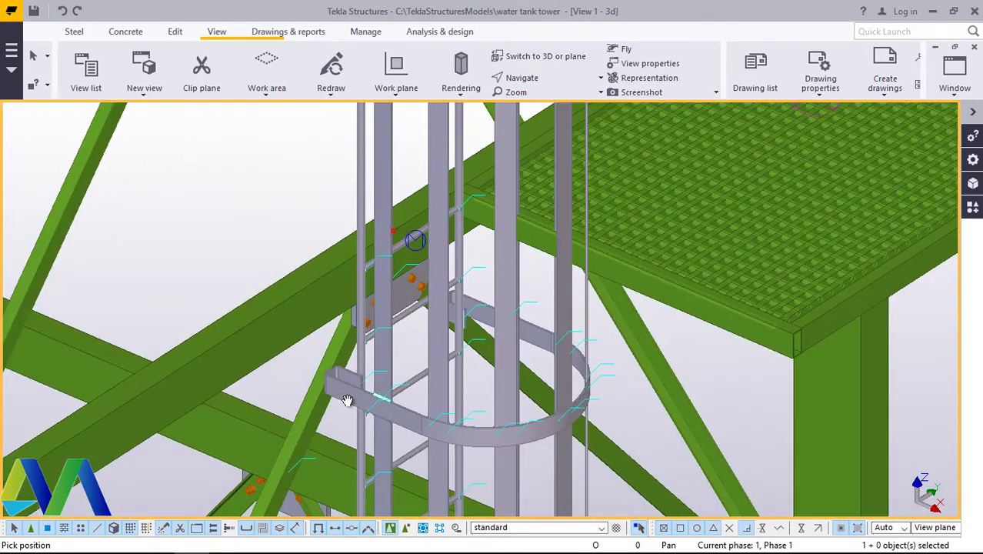
pyautogui.scroll(4, 427, 337)
pyautogui.rightClick(452, 308)
pyautogui.click(495, 320)
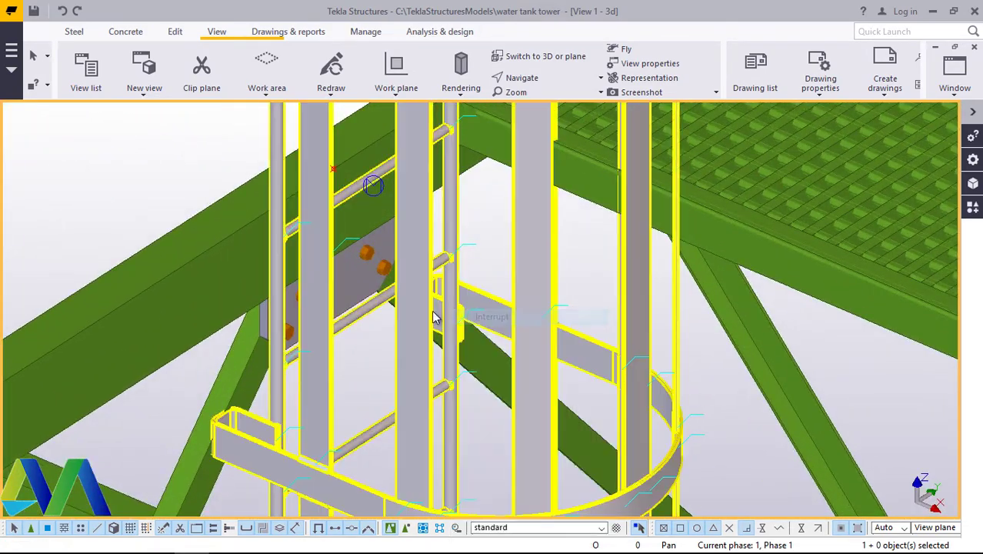
pyautogui.scroll(-4, 406, 319)
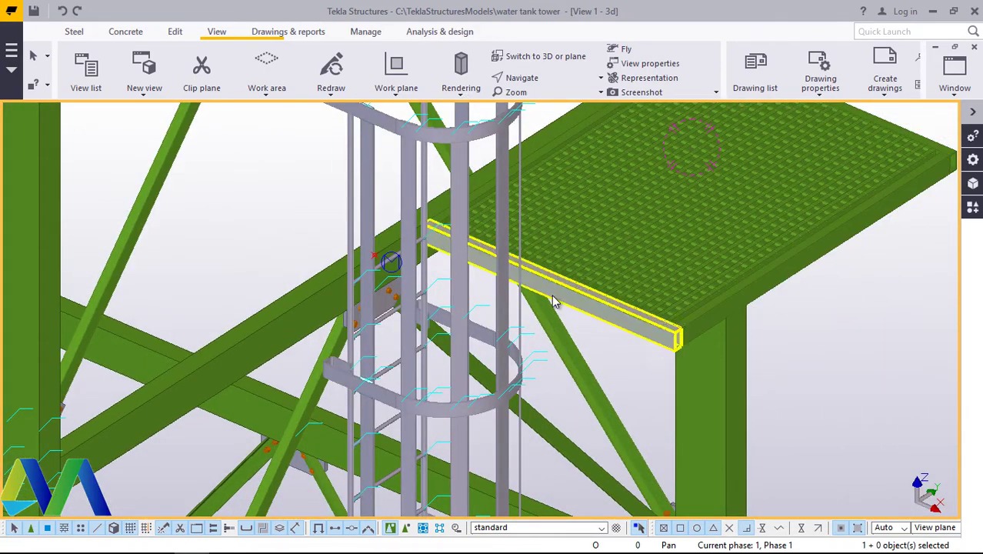
pyautogui.scroll(-4, 550, 301)
pyautogui.scroll(1, 537, 330)
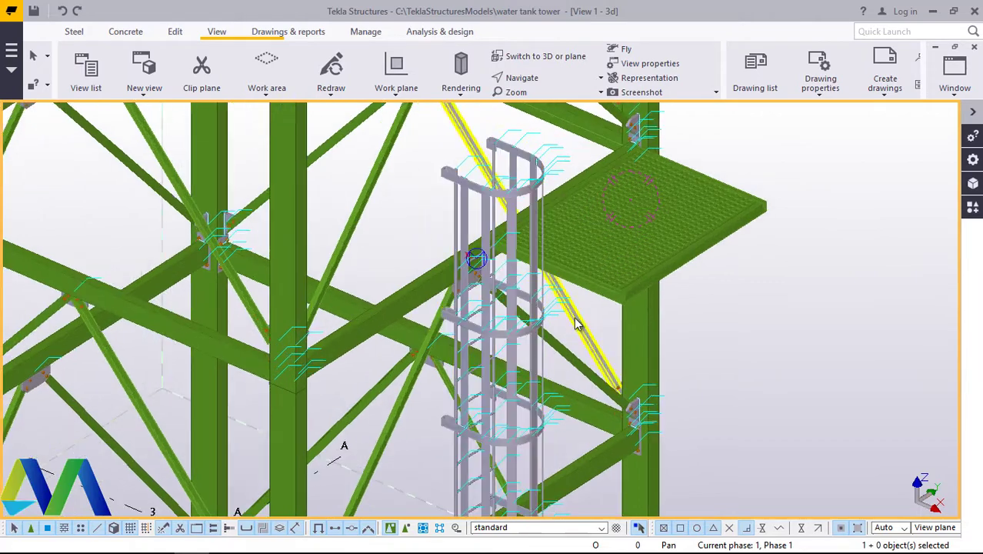
pyautogui.scroll(1, 509, 327)
pyautogui.scroll(2, 509, 327)
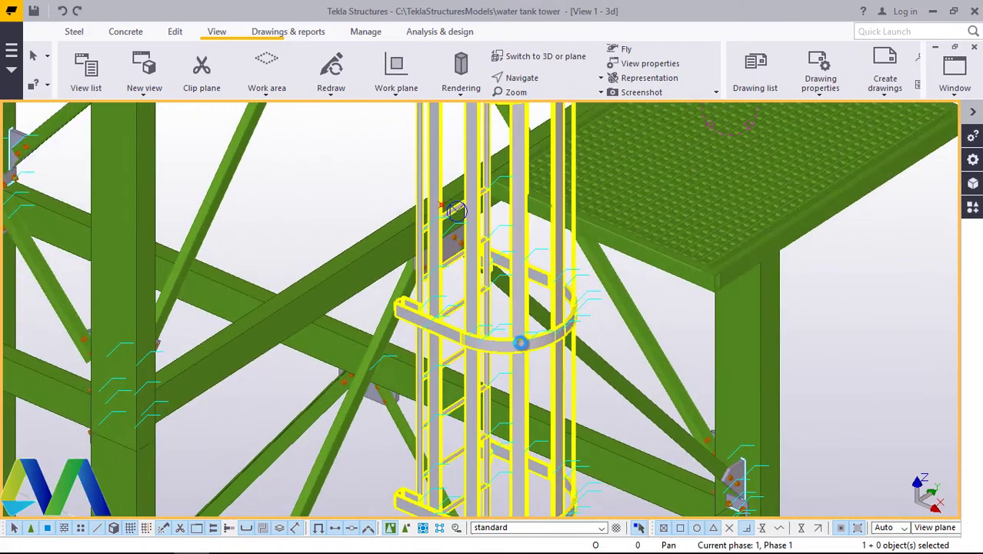
# Step: Open the Cage Ladder (S60) properties and modify the ladder with the Ladder Faces option whose cage curves to the right
pyautogui.doubleClick(521, 342)
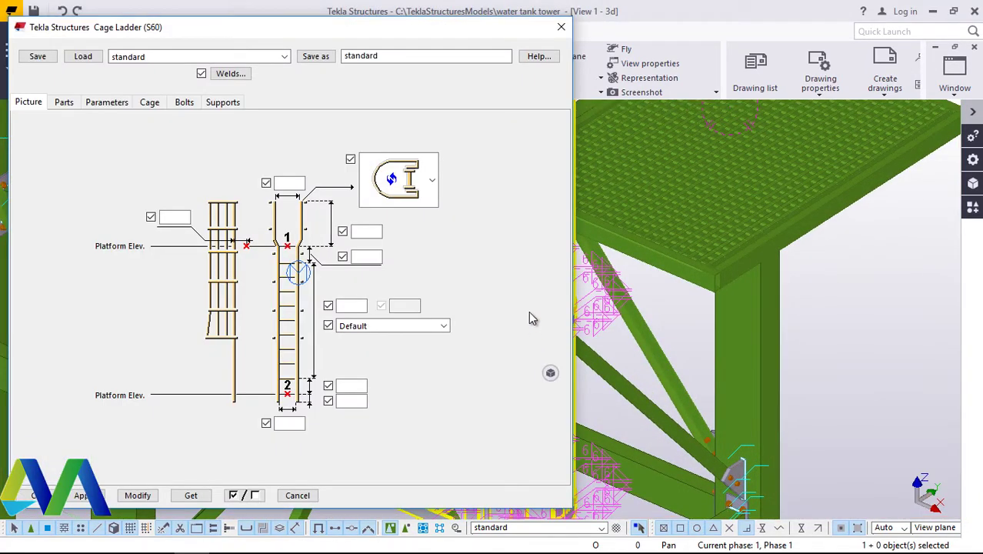
pyautogui.click(112, 105)
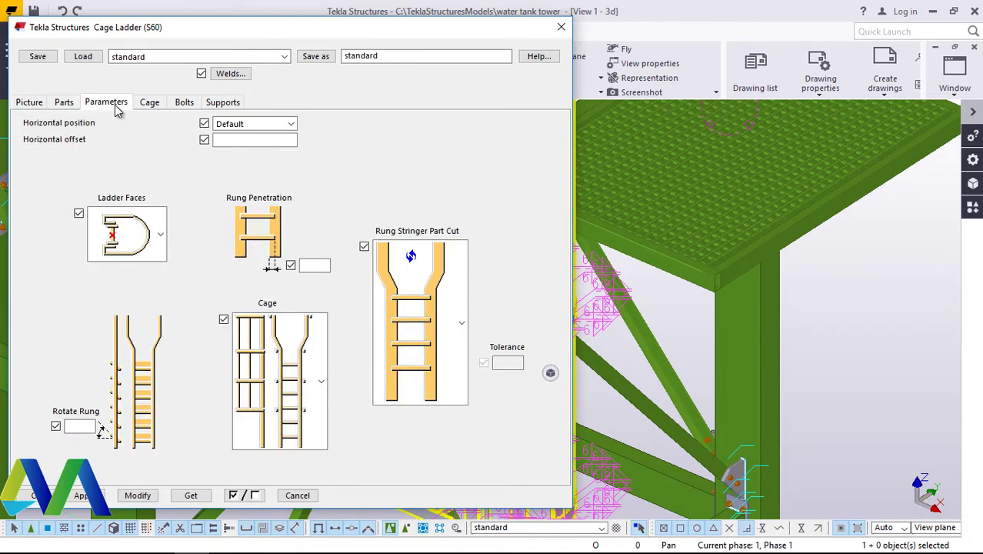
pyautogui.click(159, 235)
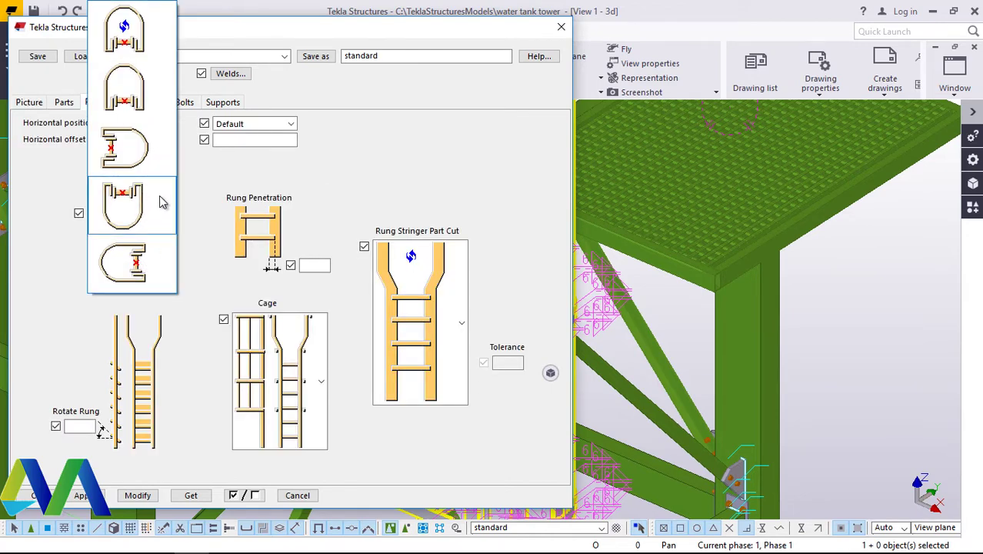
pyautogui.click(142, 150)
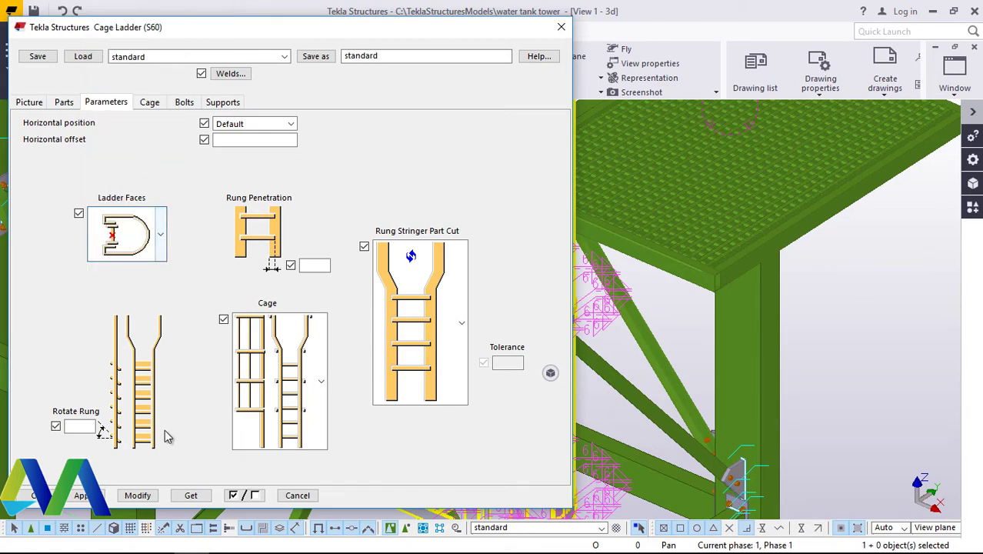
pyautogui.click(138, 495)
pyautogui.scroll(-1, 861, 351)
pyautogui.scroll(-2, 861, 351)
pyautogui.scroll(1, 724, 354)
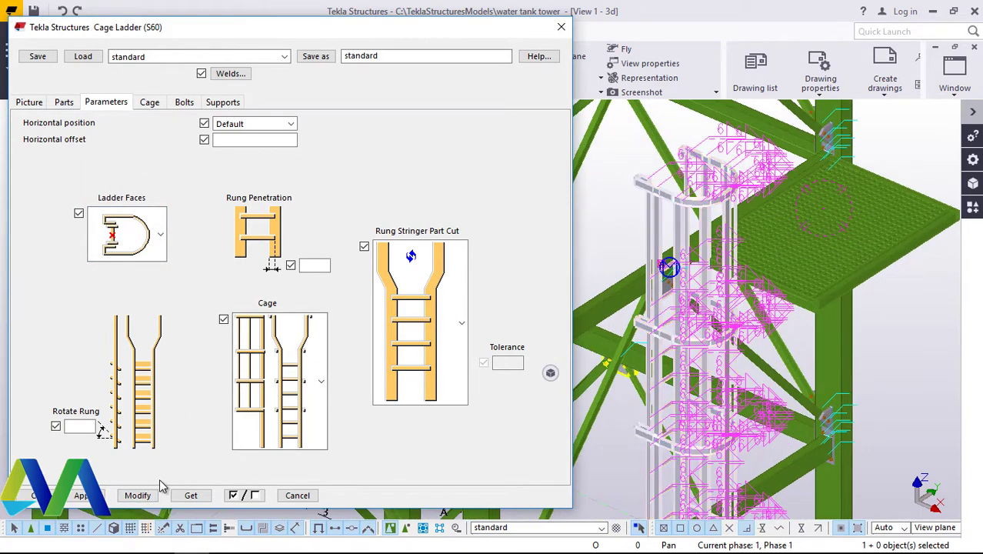
pyautogui.click(138, 495)
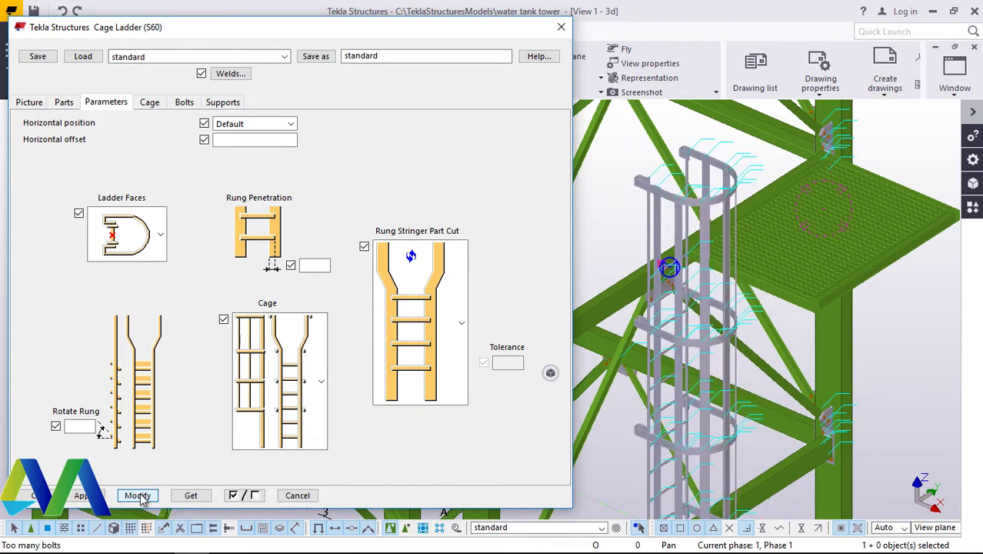
# Step: Set Ladder Faces to the option whose cage curves to the left and modify the ladder
pyautogui.click(158, 240)
pyautogui.click(141, 269)
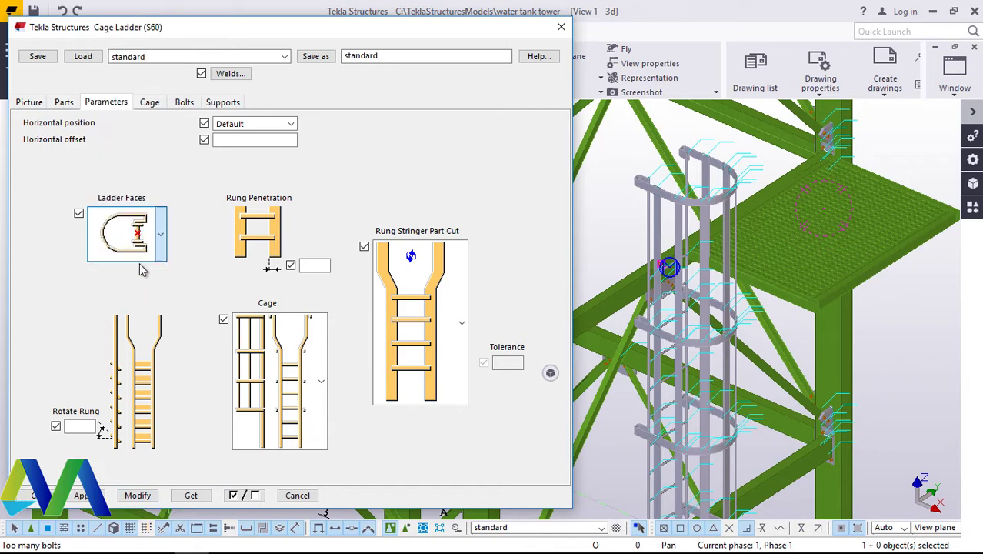
pyautogui.click(138, 496)
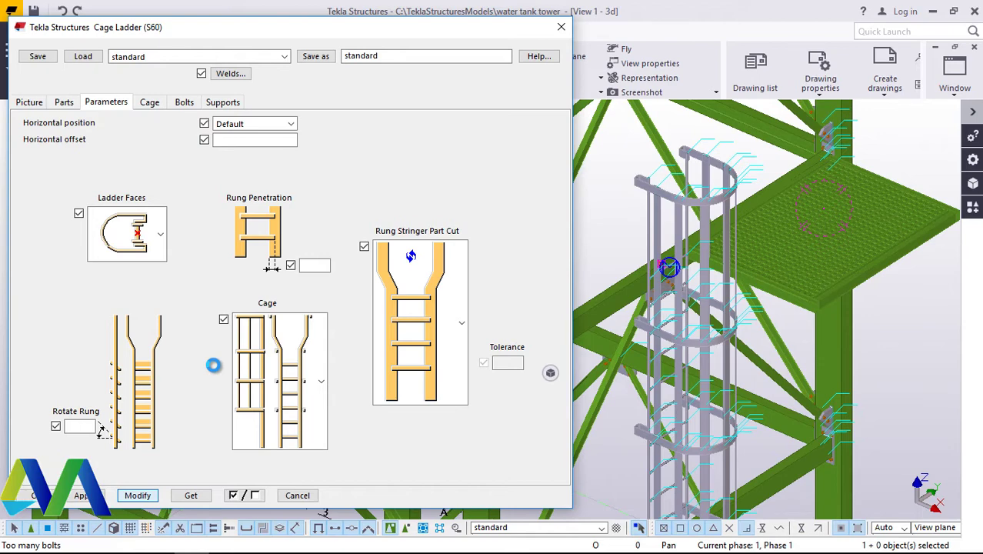
# Step: Set Ladder Faces to the option whose cage curves upward in the diagram and modify the ladder
pyautogui.click(158, 237)
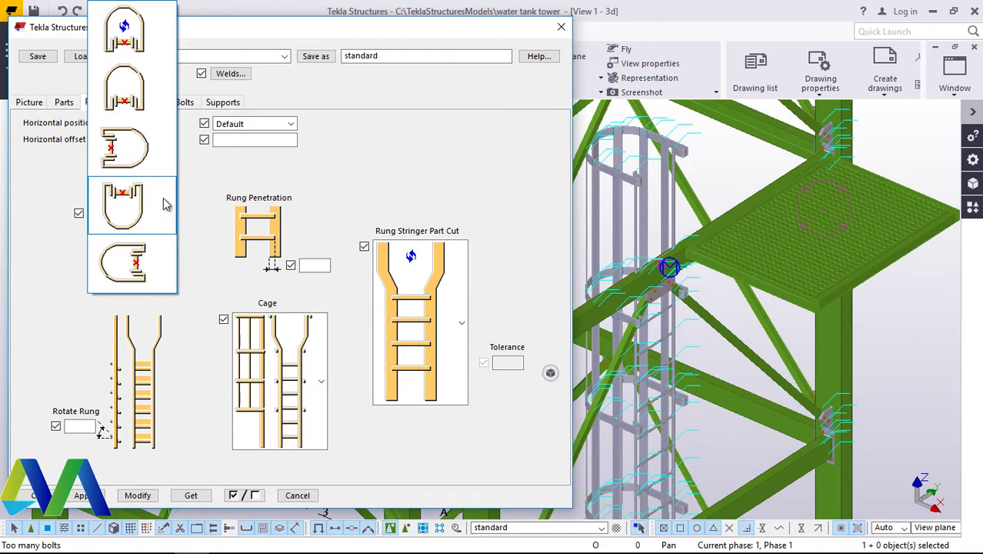
pyautogui.click(131, 92)
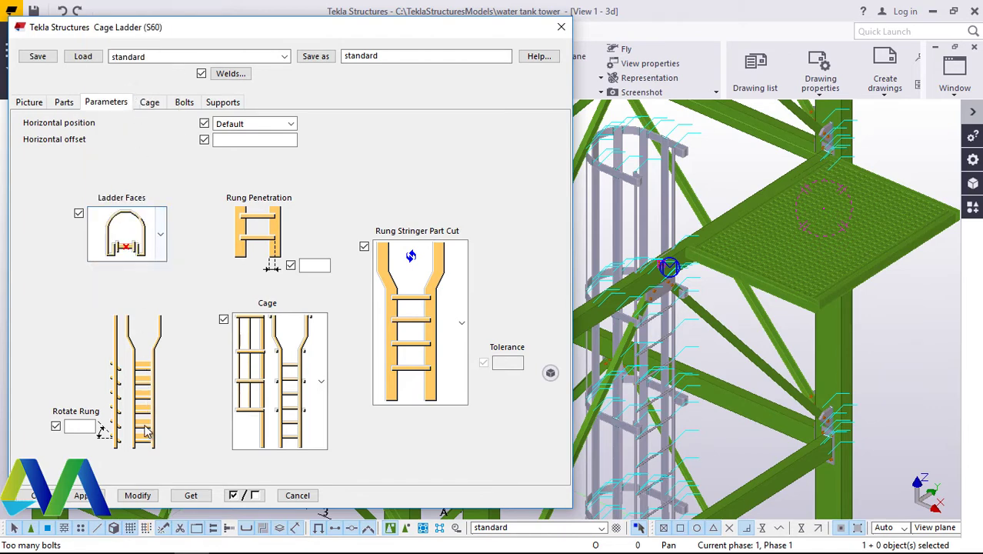
pyautogui.click(135, 496)
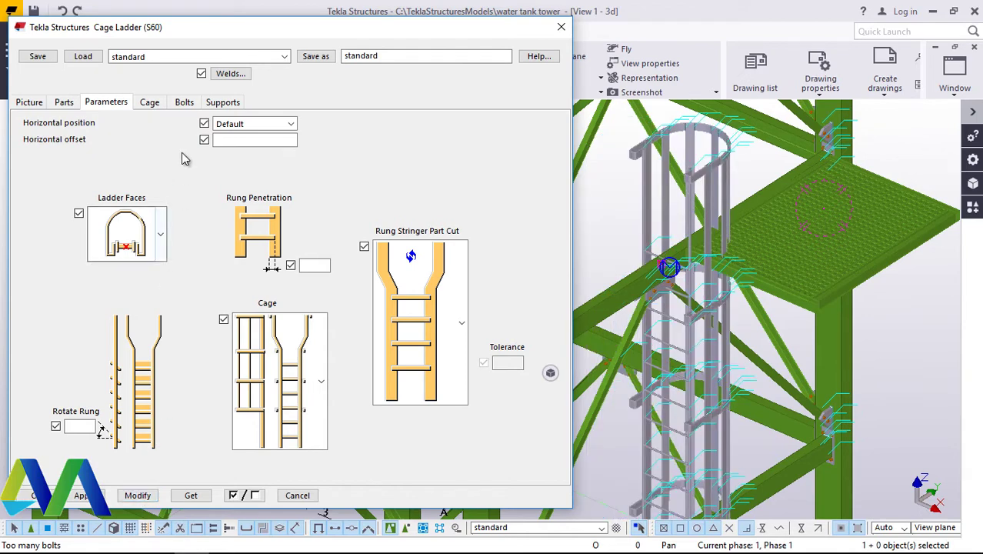
# Step: Reselect the Ladder Faces option whose cage curves upward in the diagram and modify the ladder
pyautogui.click(160, 240)
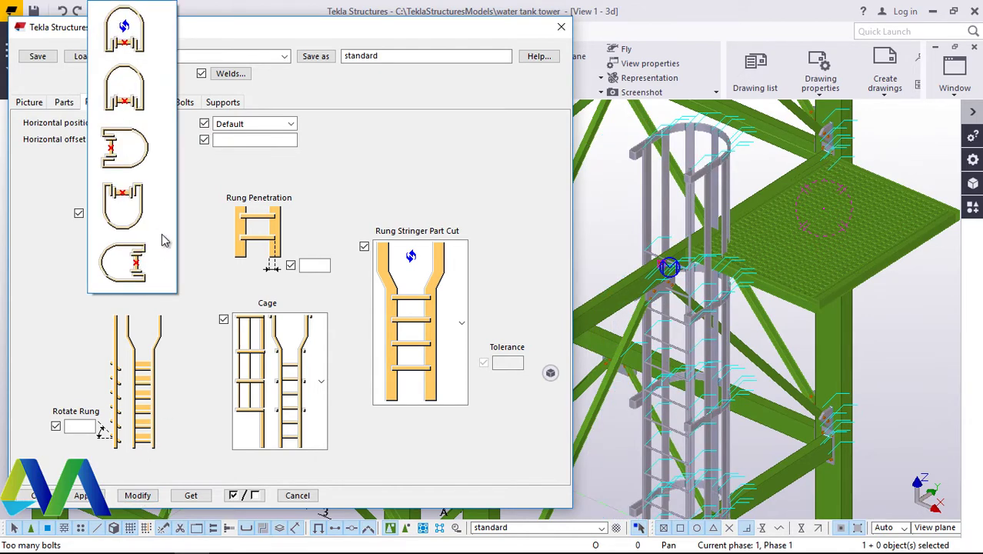
pyautogui.click(157, 223)
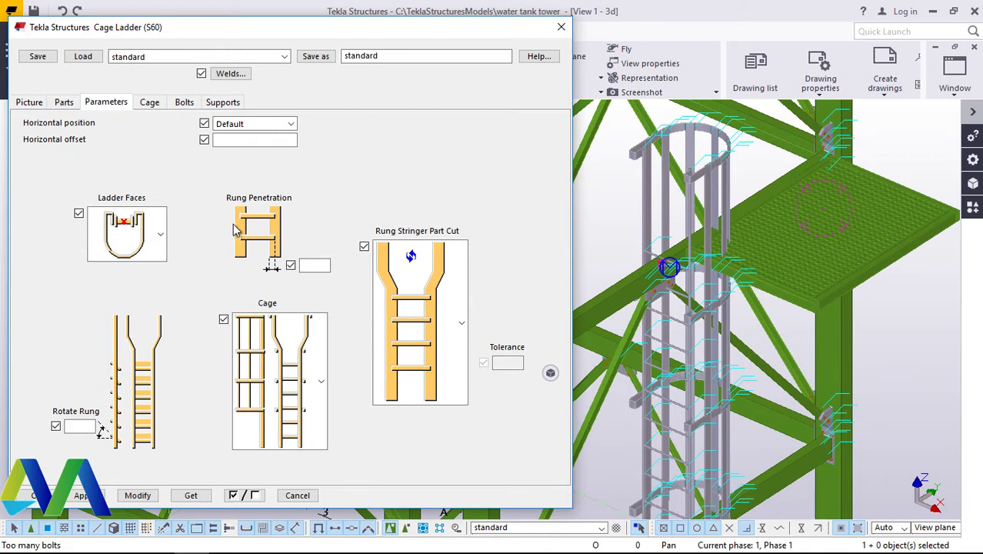
pyautogui.click(159, 232)
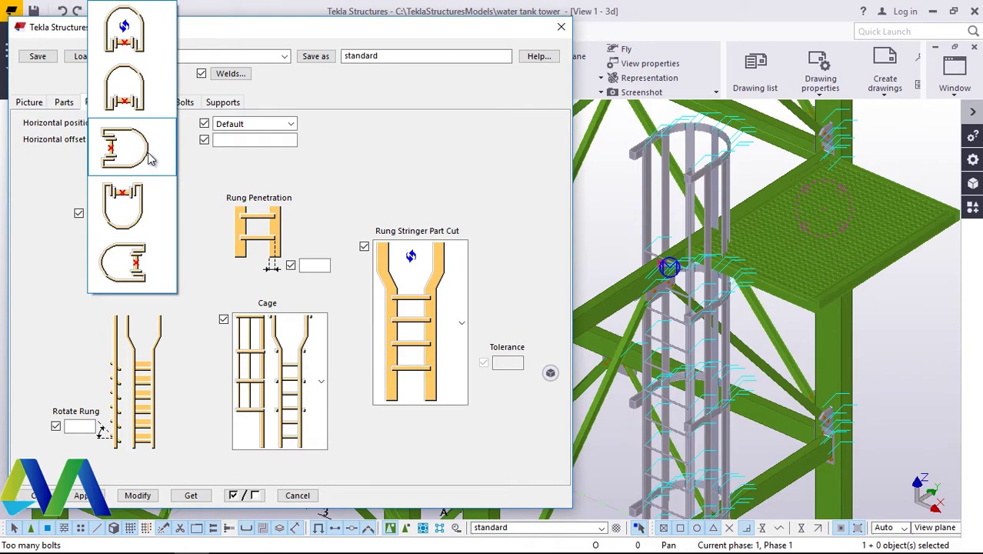
pyautogui.click(145, 110)
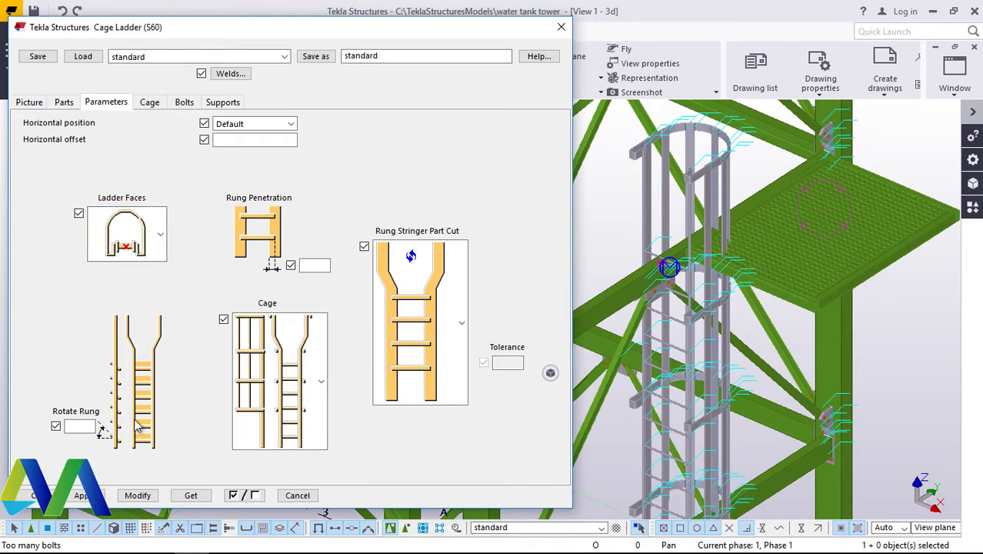
pyautogui.click(138, 496)
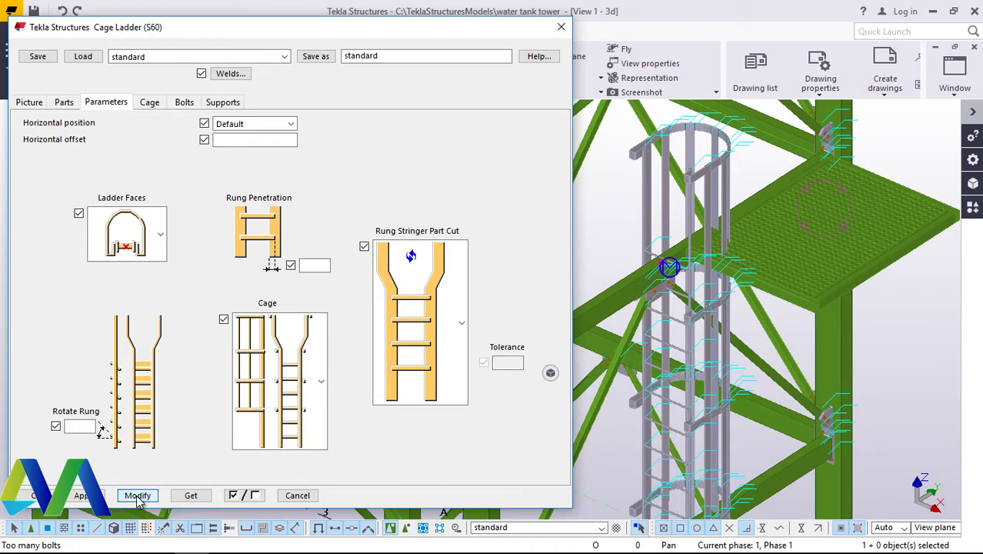
# Step: Set Ladder Faces to the option whose cage curves downward in the diagram and modify the ladder
pyautogui.click(160, 233)
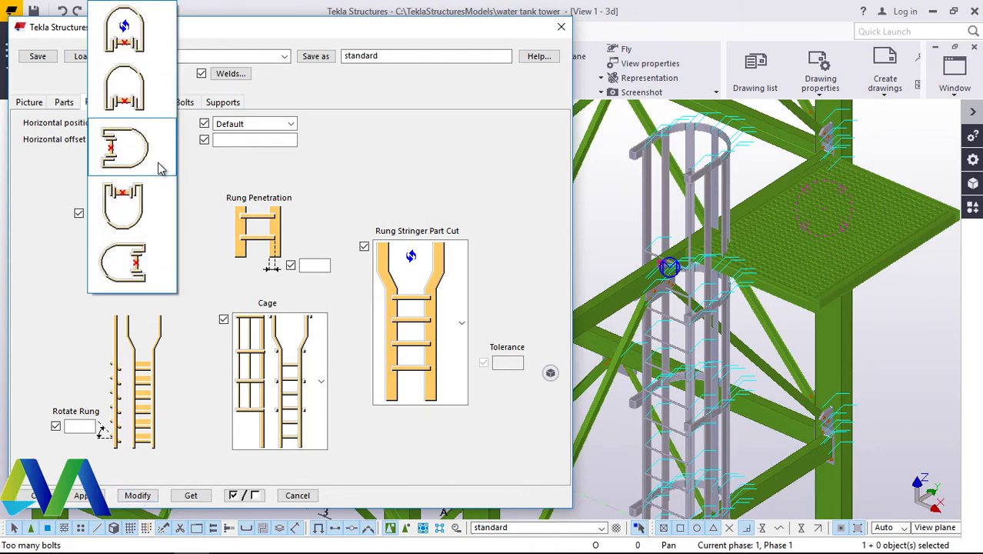
pyautogui.click(143, 213)
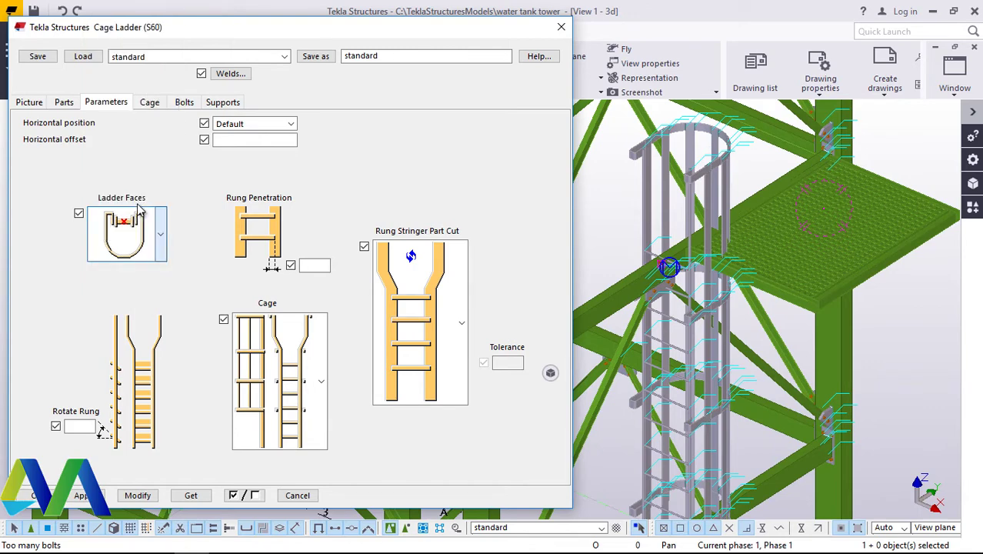
pyautogui.click(138, 496)
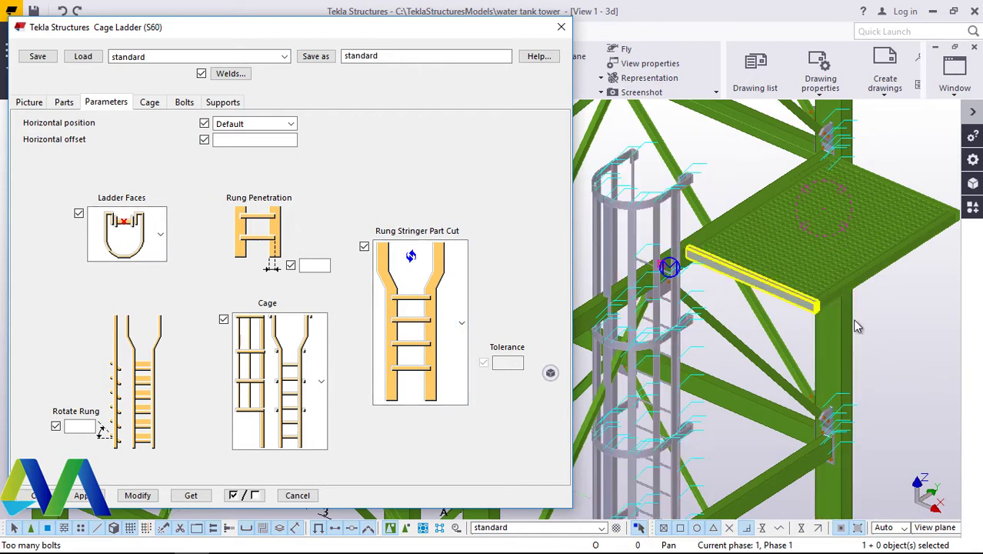
# Step: Set the ladder's horizontal offset from the upper platform point to 600 and modify the ladder
pyautogui.click(64, 102)
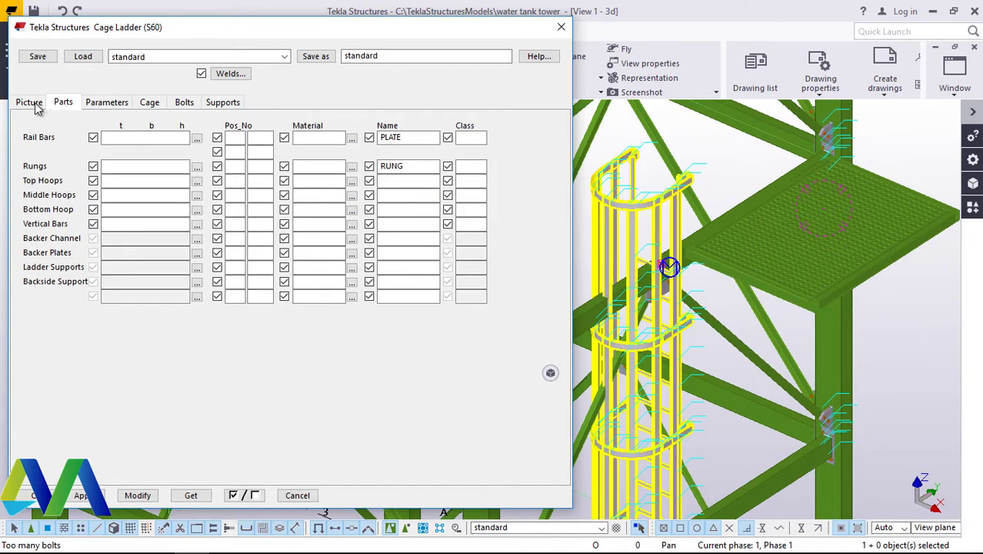
pyautogui.click(34, 106)
pyautogui.click(179, 217)
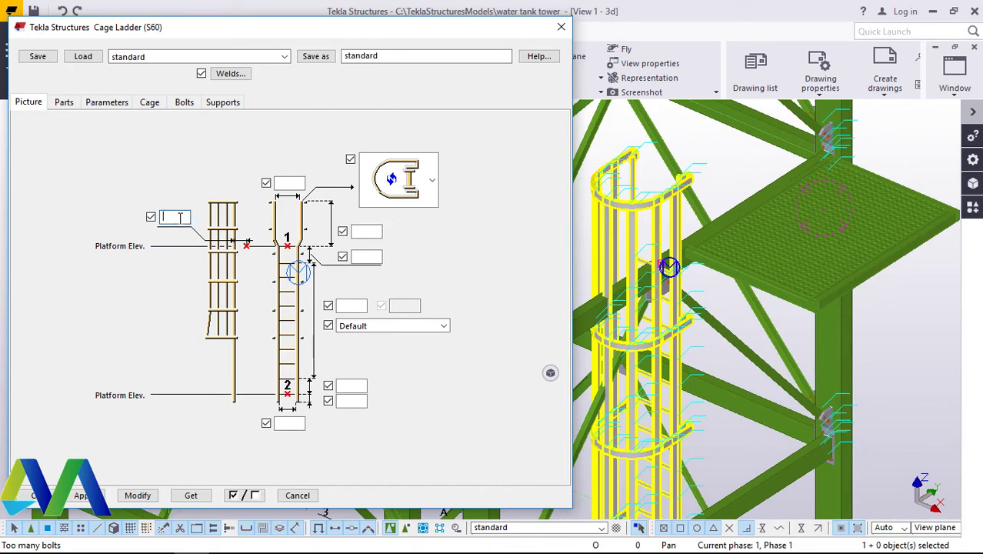
pyautogui.write('600')
pyautogui.click(146, 495)
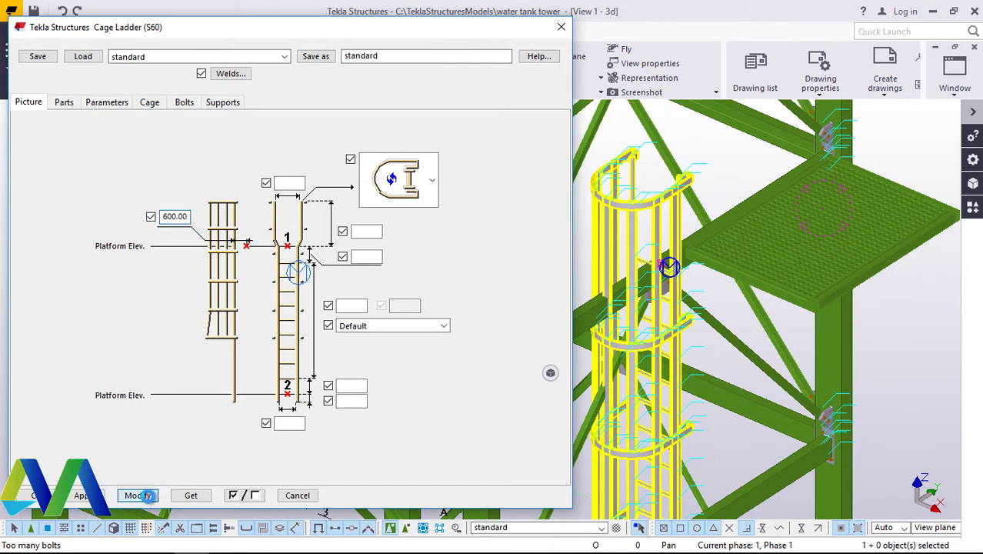
pyautogui.click(147, 497)
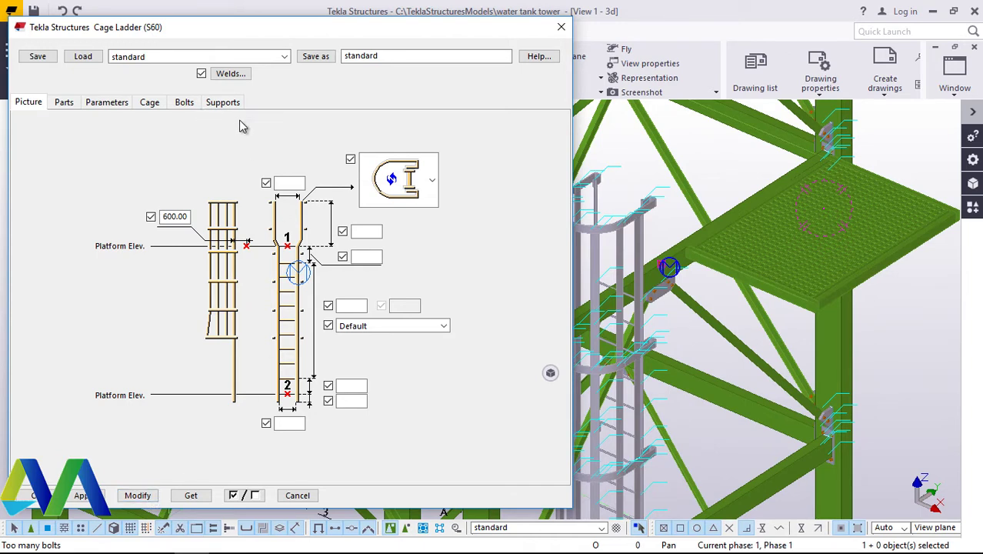
# Step: Clear the ladder's offset distance from the upper platform point and modify the ladder
pyautogui.click(184, 217)
pyautogui.doubleClick(186, 216)
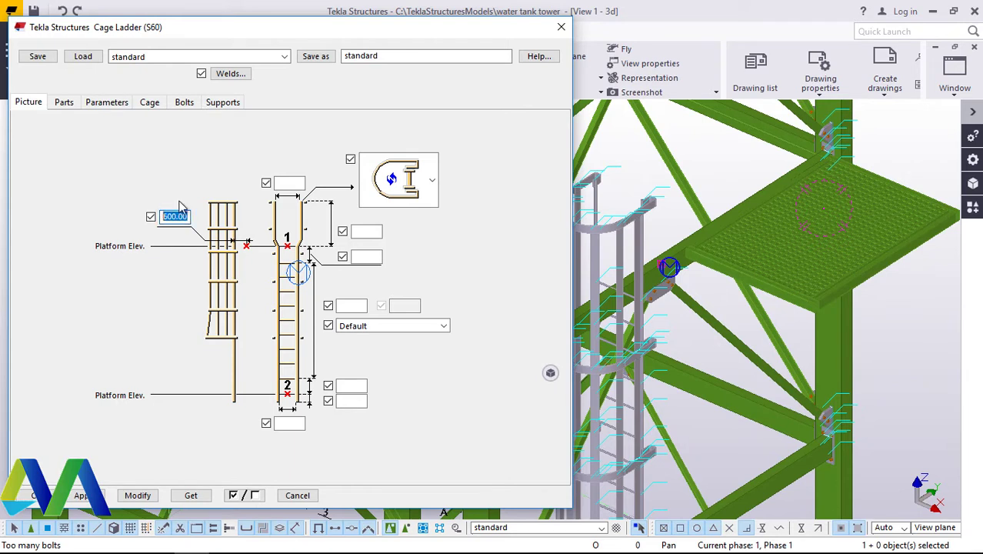
pyautogui.press('Delete')
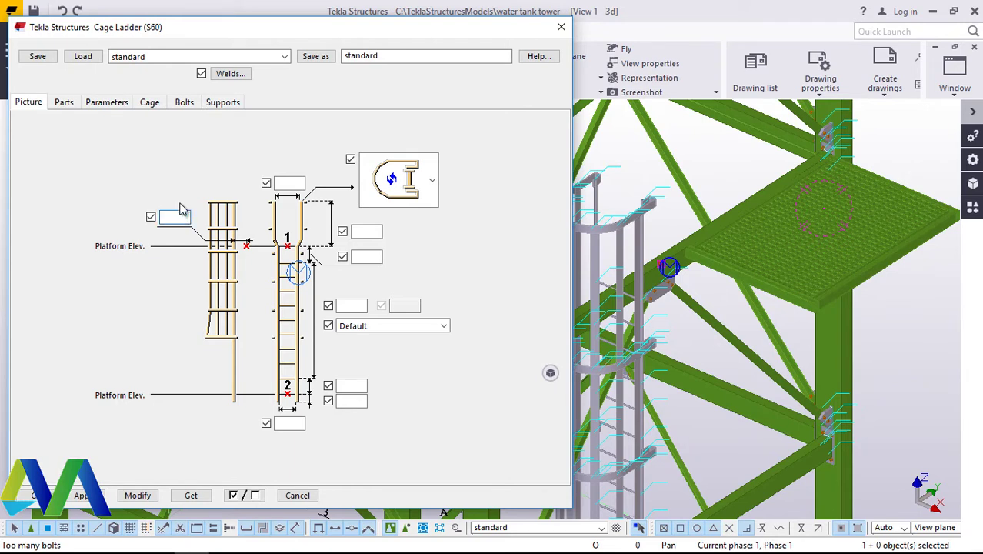
pyautogui.click(139, 495)
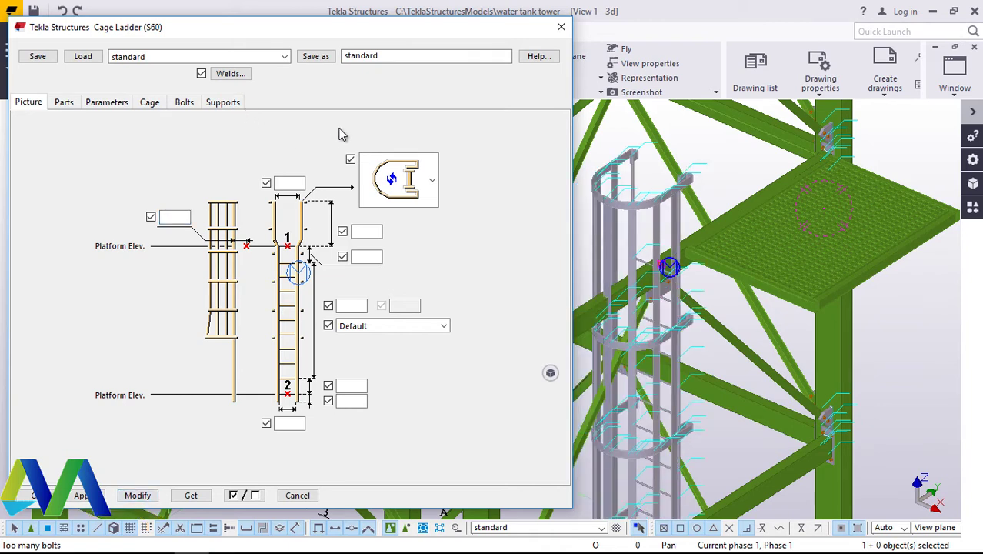
# Step: Set the ladder's Horizontal position parameter to Middle and modify the ladder
pyautogui.click(63, 103)
pyautogui.click(107, 105)
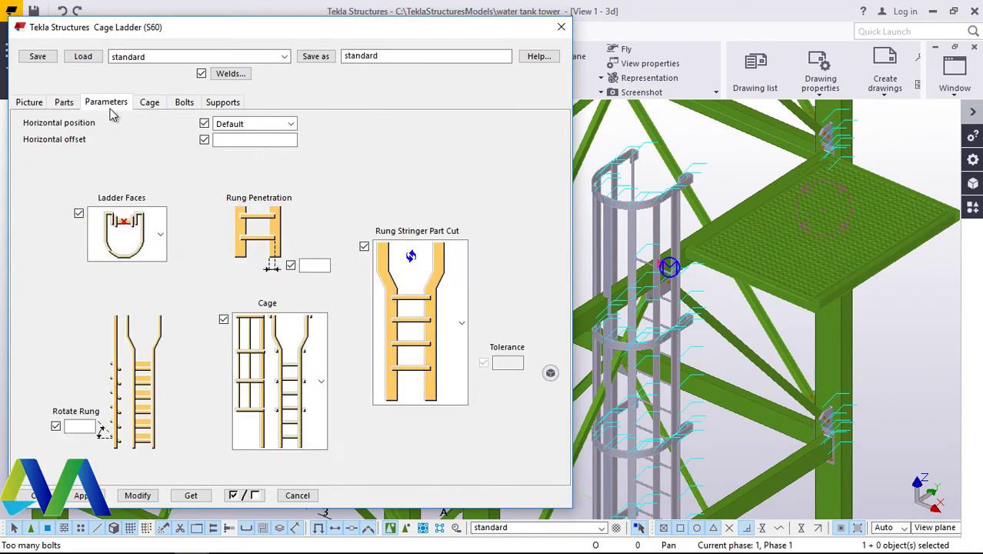
pyautogui.click(286, 124)
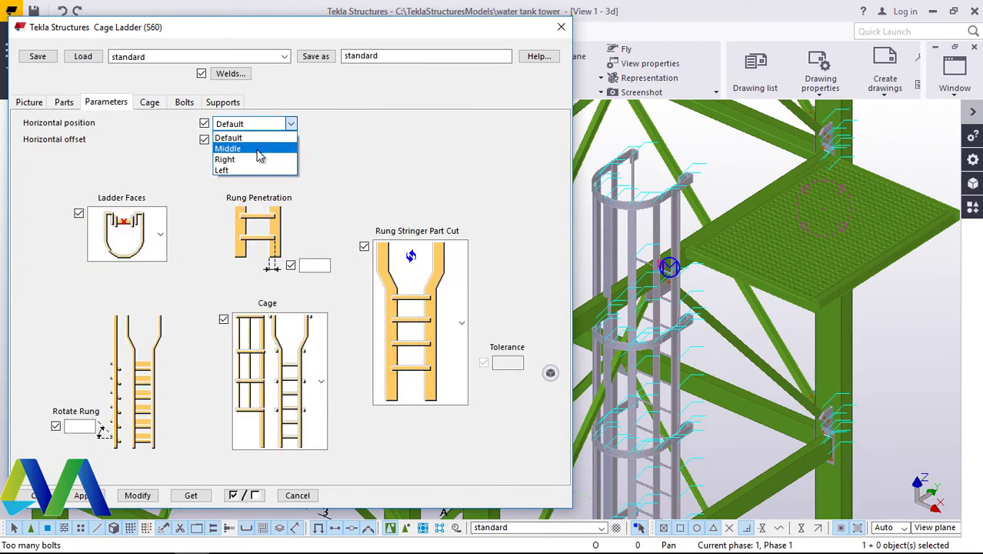
pyautogui.click(258, 147)
pyautogui.click(136, 495)
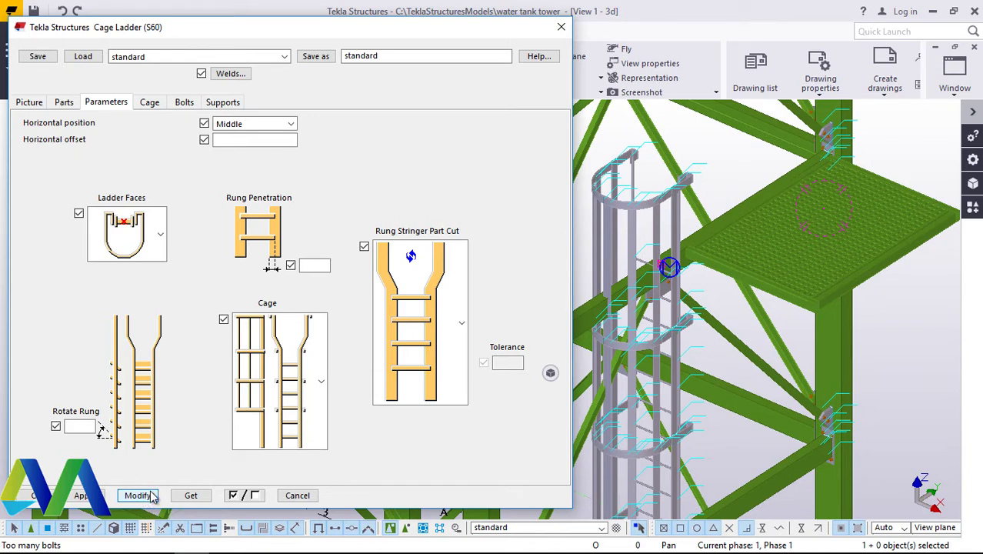
# Step: Change the ladder's Horizontal position to Right and modify the ladder
pyautogui.click(290, 124)
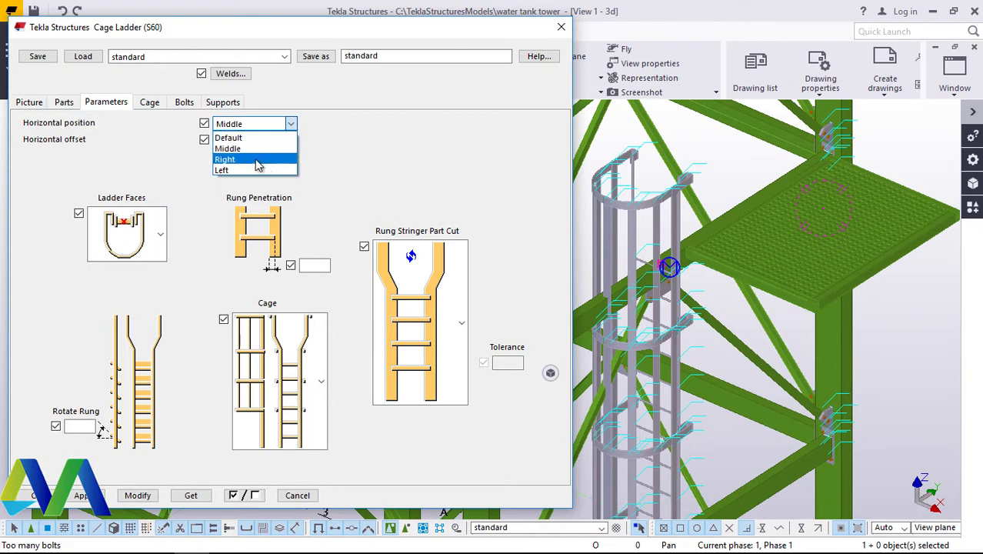
pyautogui.click(257, 162)
pyautogui.click(138, 496)
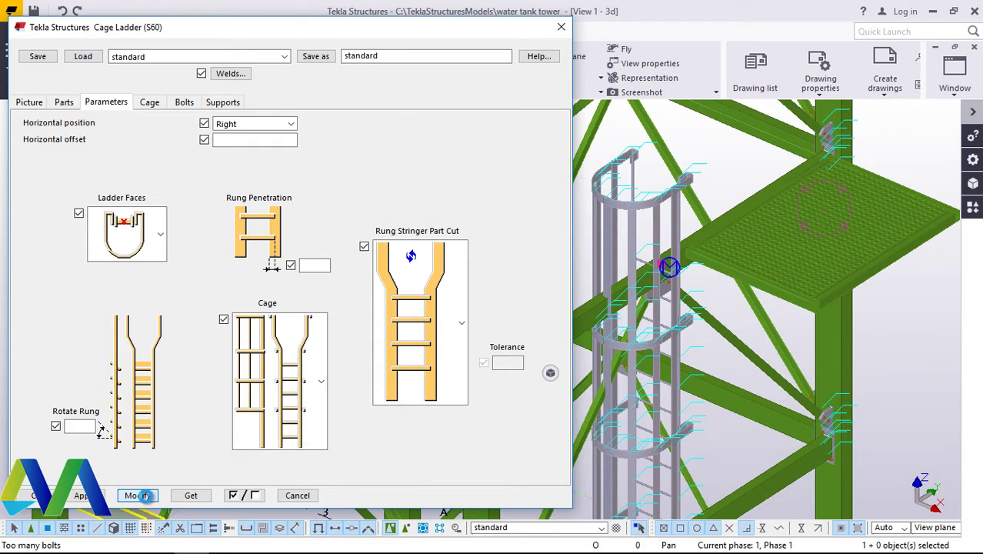
# Step: Set the ladder's Horizontal position to Left, modify the ladder and accept the Cage Ladder (S60) properties
pyautogui.click(290, 124)
pyautogui.click(257, 170)
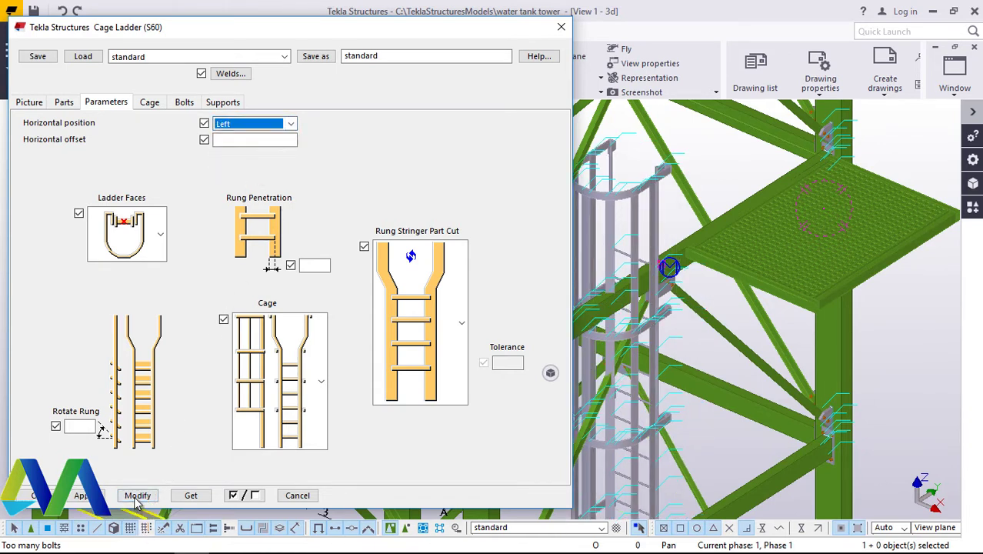
pyautogui.click(138, 495)
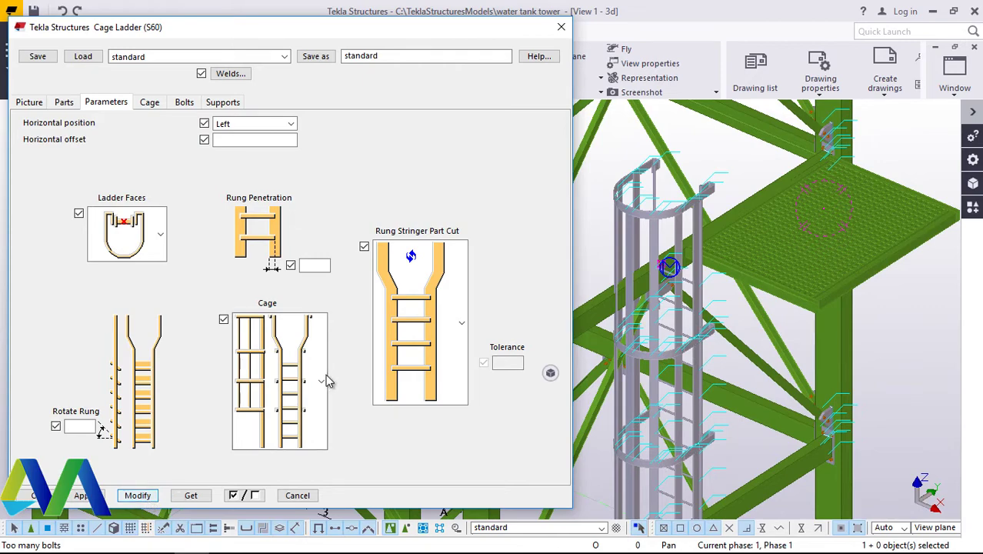
pyautogui.scroll(4, 731, 301)
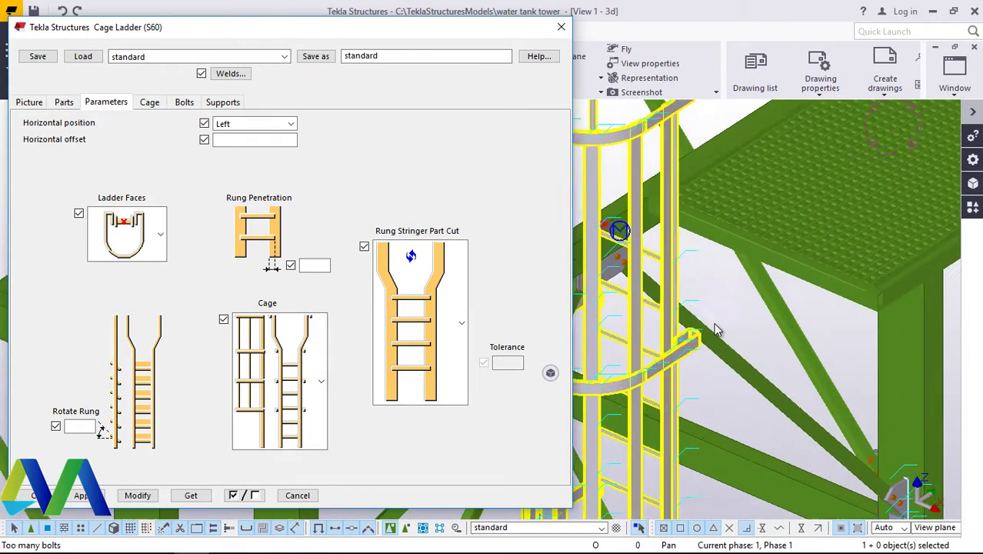
pyautogui.scroll(3, 713, 330)
pyautogui.scroll(-5, 716, 339)
pyautogui.scroll(5, 728, 403)
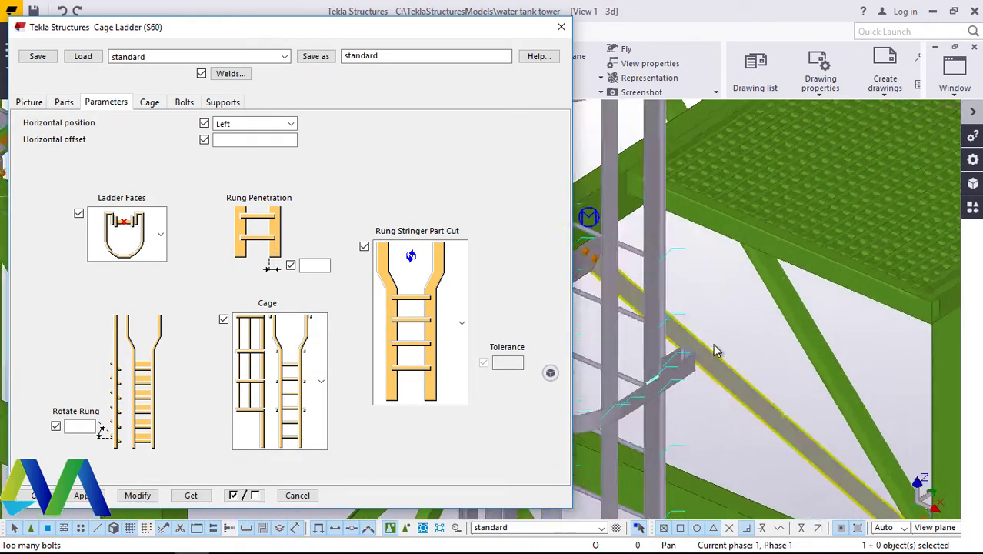
pyautogui.scroll(-2, 725, 397)
pyautogui.scroll(4, 687, 235)
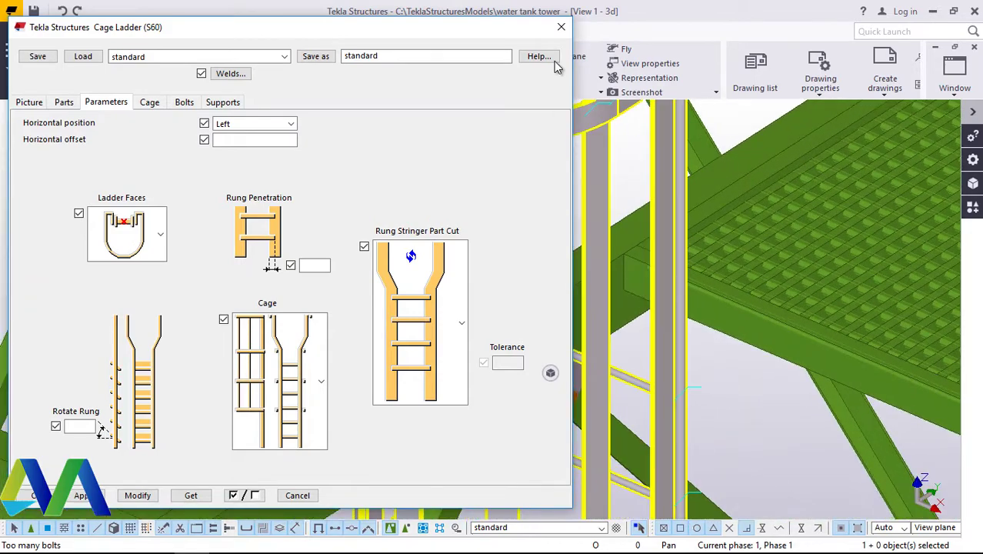
pyautogui.click(37, 495)
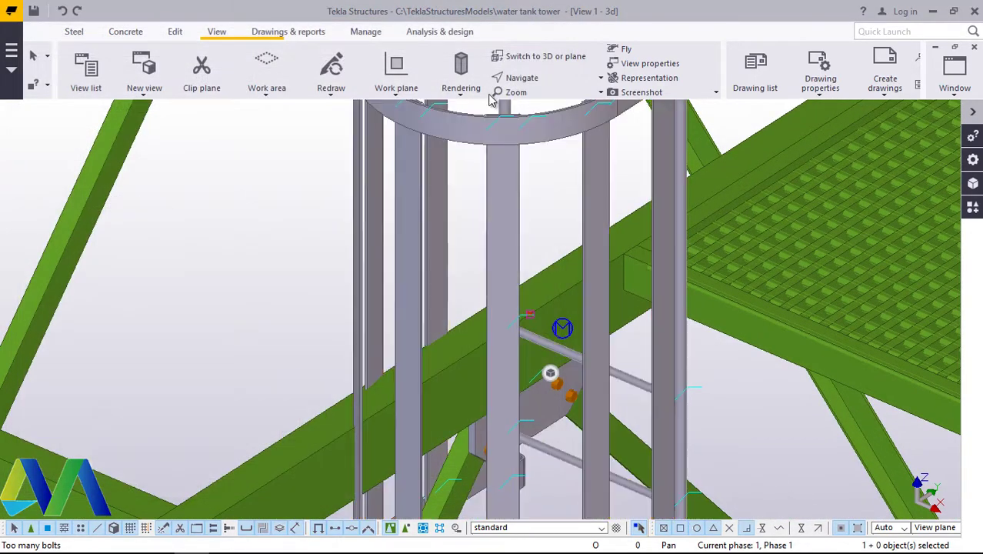
# Step: Move the caged ladder by 300 in the direction from the outer to the inner edge of the top hoop's bent end
pyautogui.click(543, 80)
pyautogui.click(544, 100)
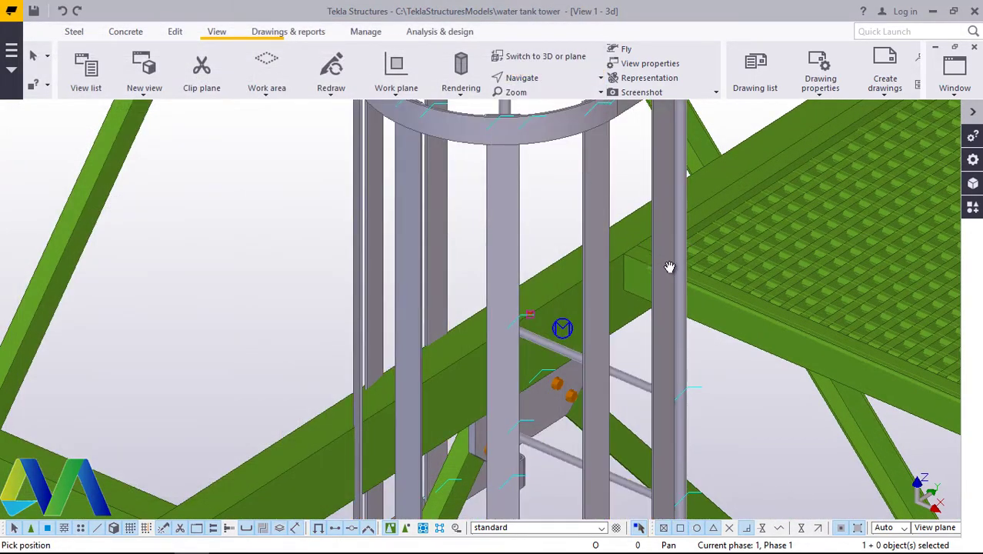
pyautogui.moveTo(668, 264); pyautogui.dragTo(426, 280)
pyautogui.moveTo(474, 263)
pyautogui.keyDown('ctrl'); pyautogui.mouseDown(button='middle')
pyautogui.moveTo(567, 268)
pyautogui.moveTo(645, 362)
pyautogui.moveTo(630, 373)
pyautogui.moveTo(726, 246)
pyautogui.moveTo(708, 191)
pyautogui.mouseUp(button='middle'); pyautogui.keyUp('ctrl')
pyautogui.scroll(6, 706, 186)
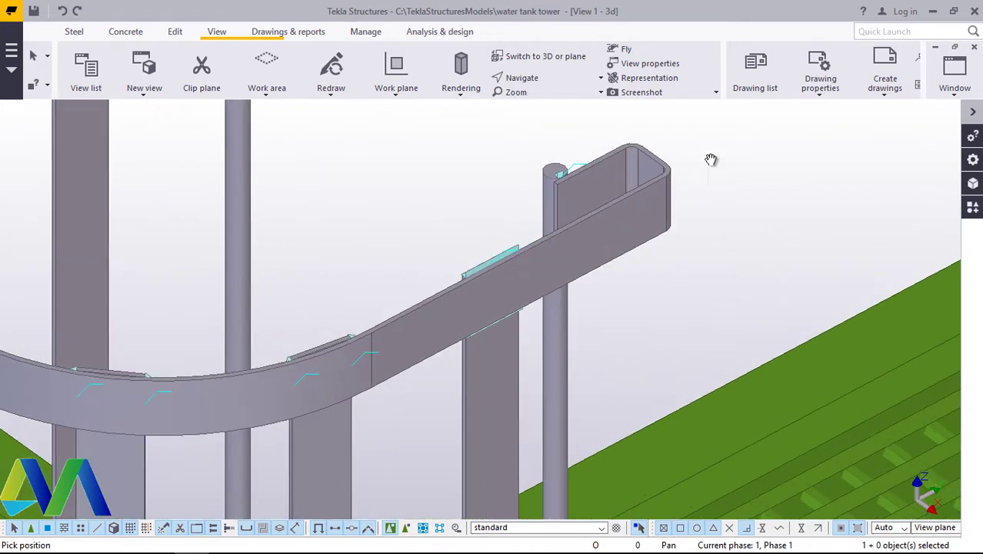
pyautogui.rightClick(725, 165)
pyautogui.click(768, 175)
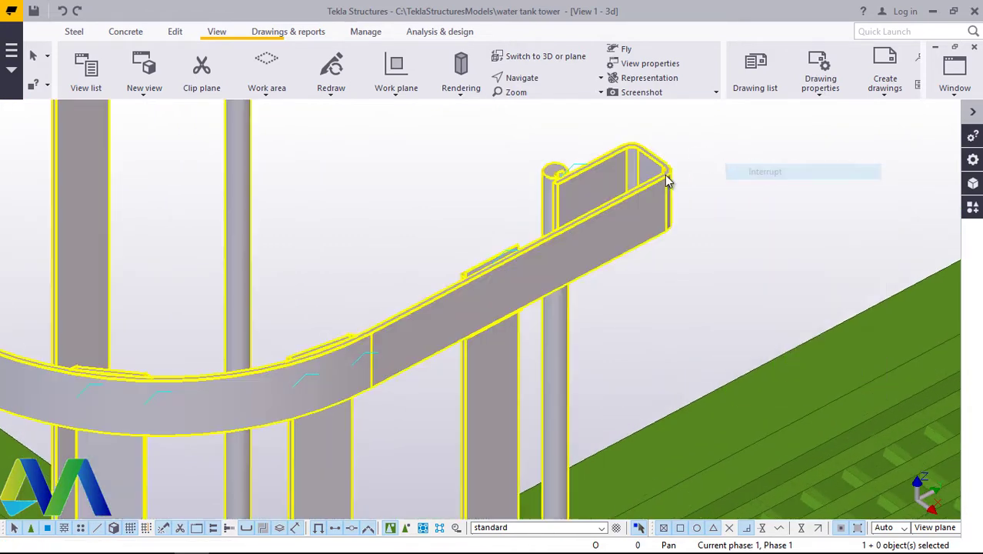
pyautogui.click(668, 180)
pyautogui.rightClick(738, 176)
pyautogui.click(784, 278)
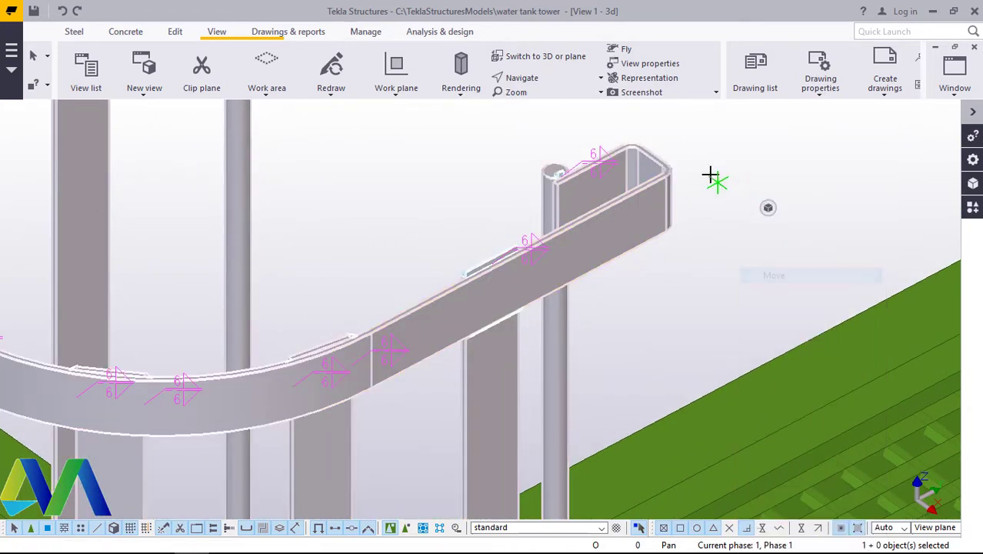
pyautogui.scroll(5, 636, 123)
pyautogui.scroll(5, 643, 161)
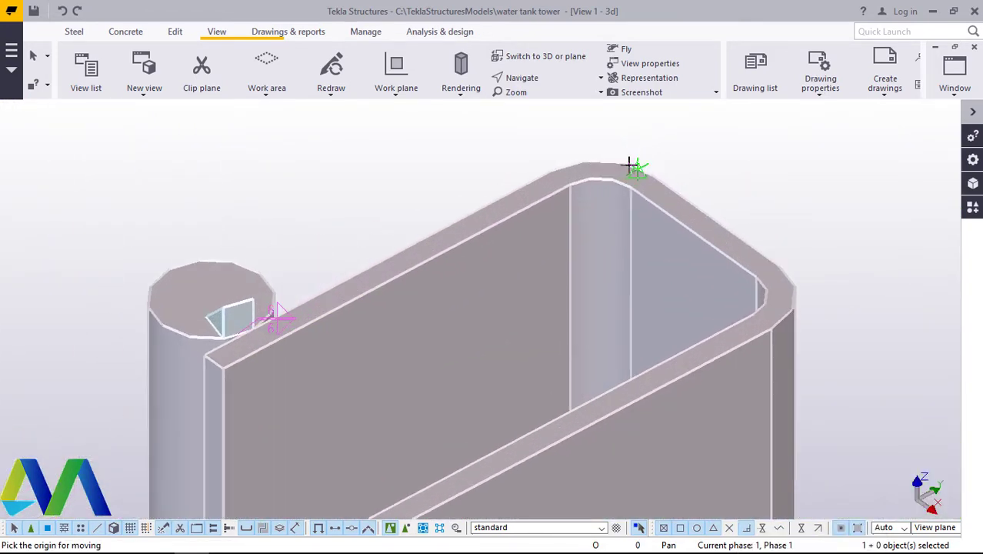
pyautogui.click(578, 174)
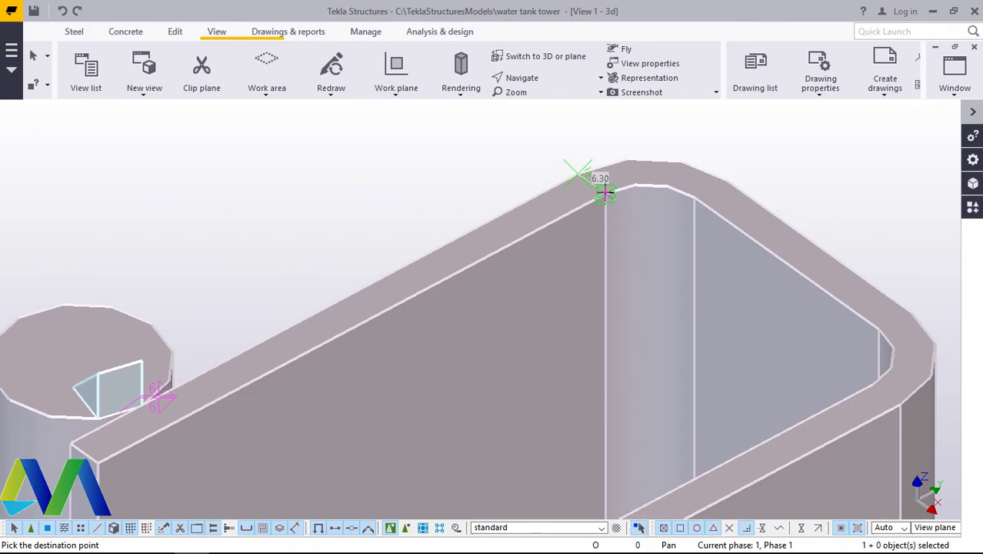
pyautogui.write('300')
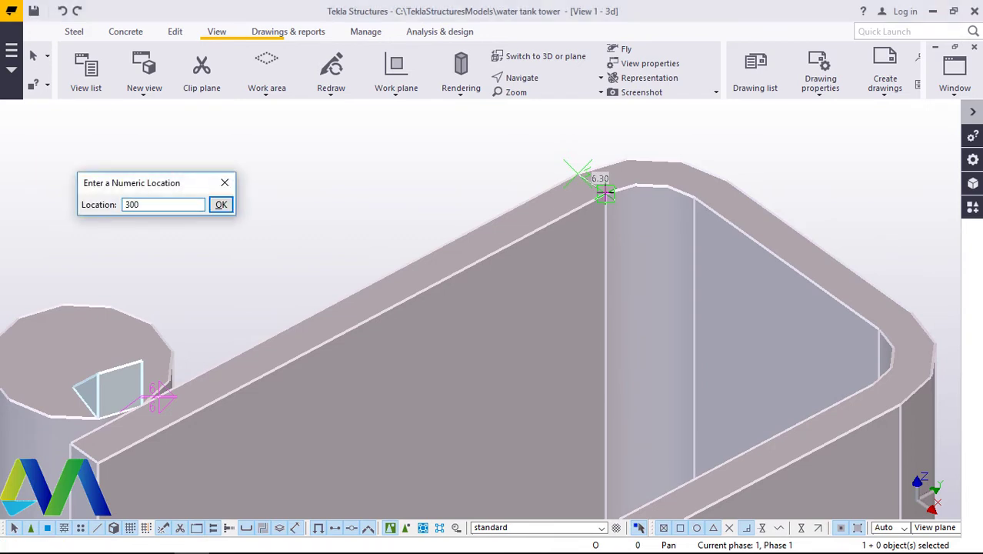
pyautogui.press('Return')
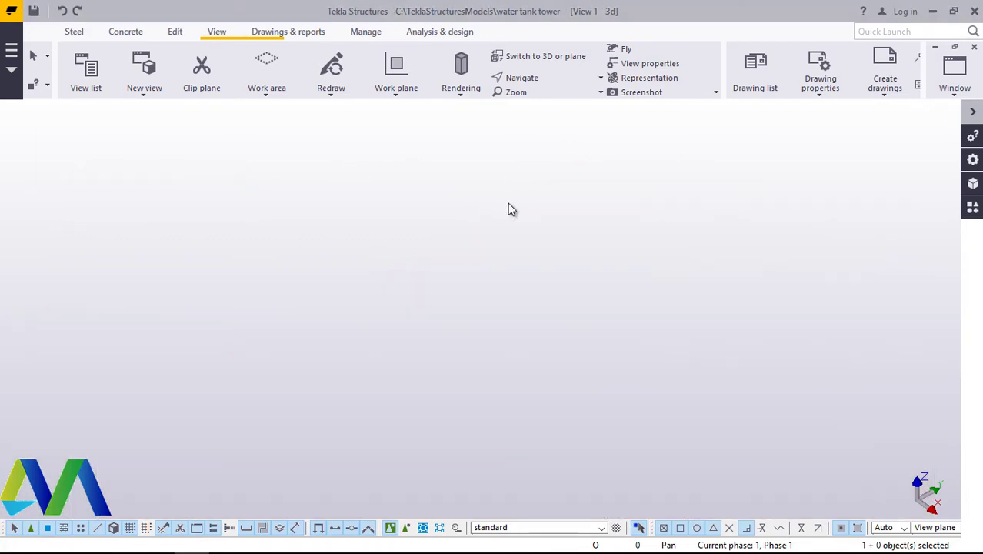
pyautogui.scroll(-10, 585, 239)
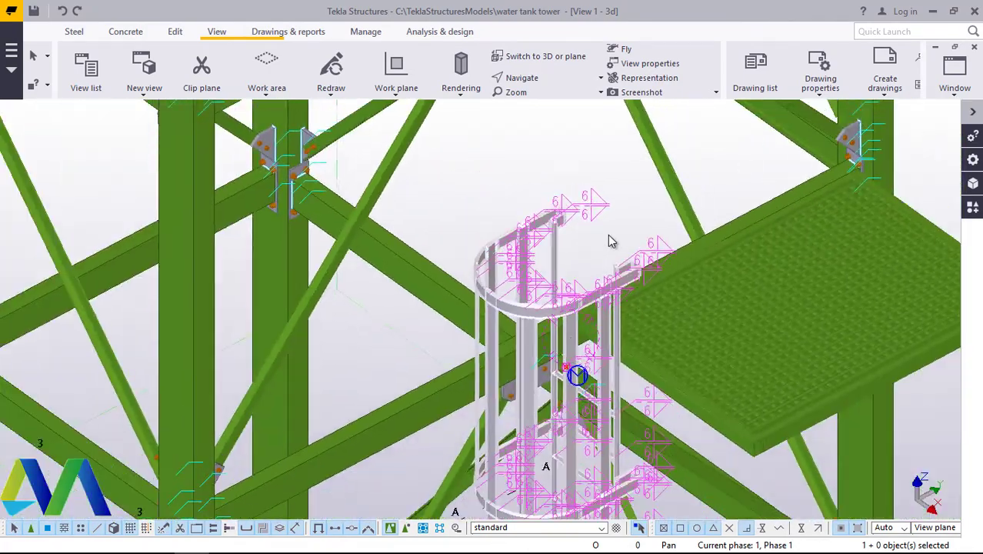
# Step: Examine the caged ladder's position against the grating platform from several sides, including the bent end of its top hoop
pyautogui.scroll(-3, 608, 241)
pyautogui.click(560, 258)
pyautogui.scroll(5, 561, 257)
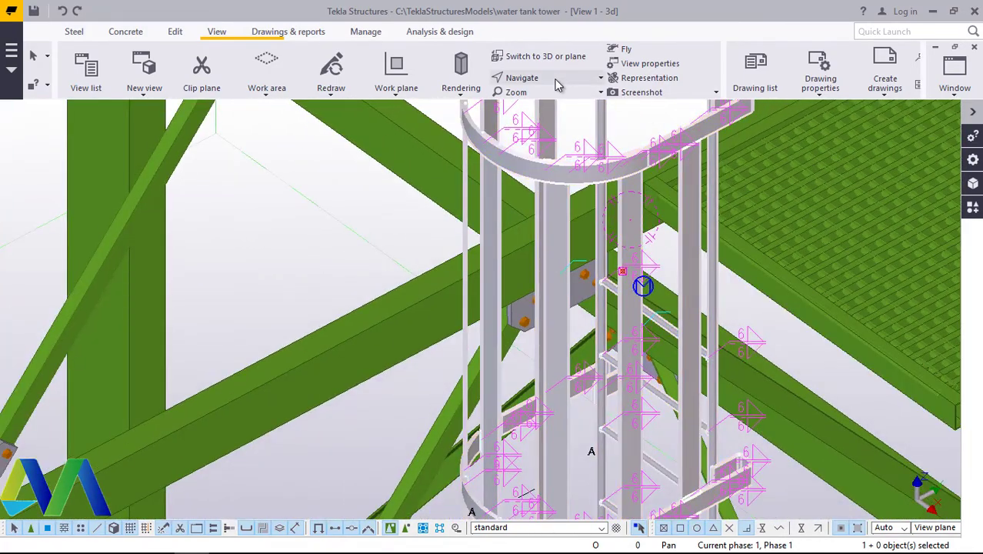
pyautogui.click(556, 79)
pyautogui.click(569, 123)
pyautogui.moveTo(682, 271); pyautogui.dragTo(569, 127)
pyautogui.click(541, 81)
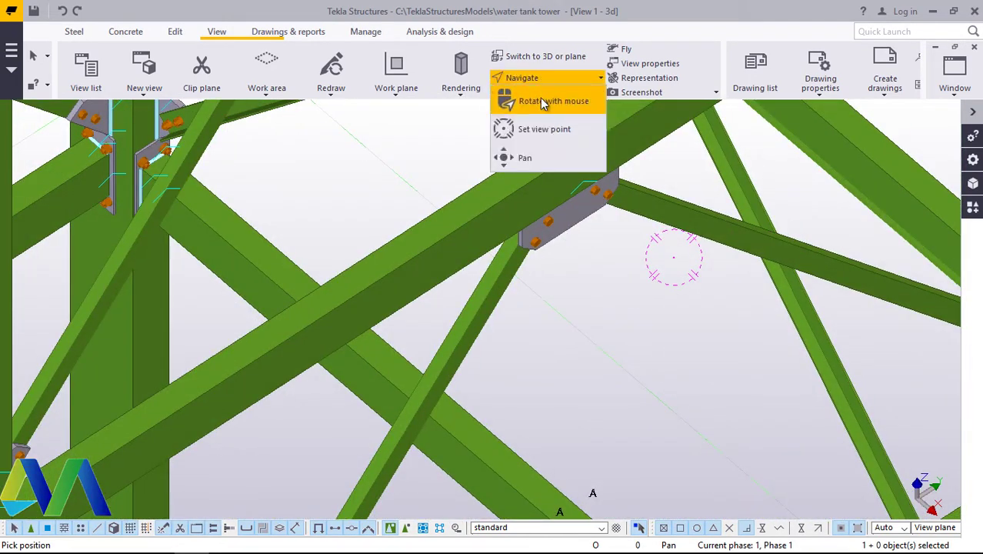
pyautogui.click(543, 103)
pyautogui.scroll(-6, 614, 216)
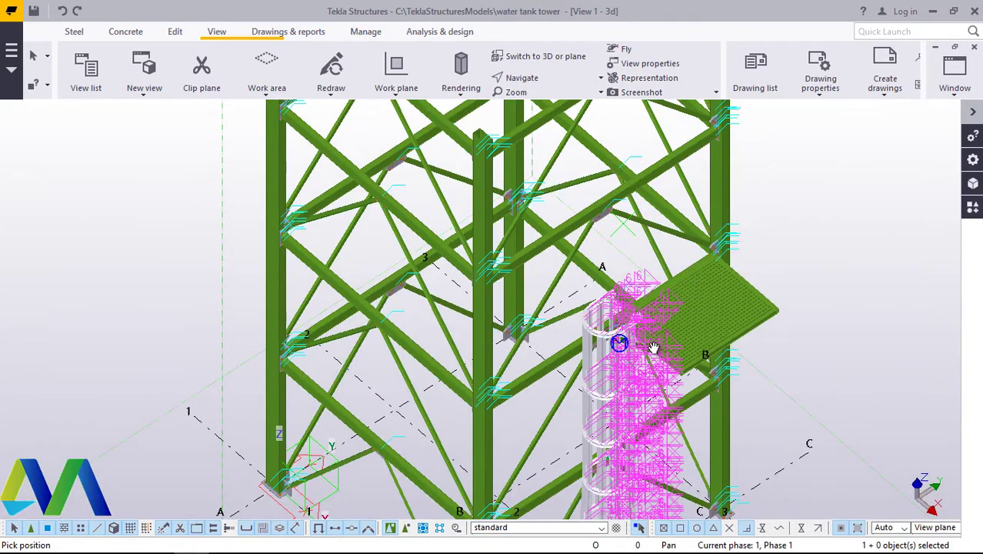
pyautogui.scroll(5, 653, 348)
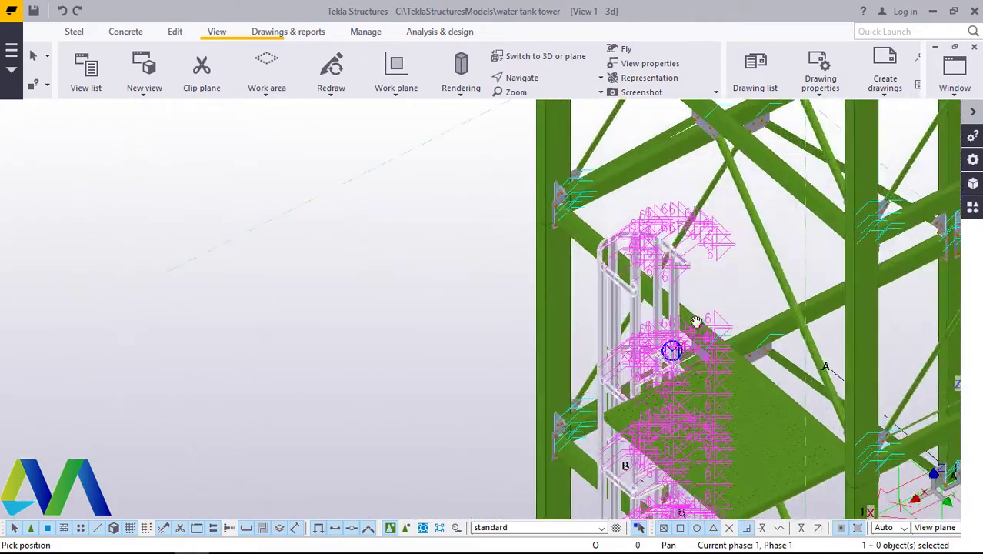
pyautogui.scroll(5, 695, 321)
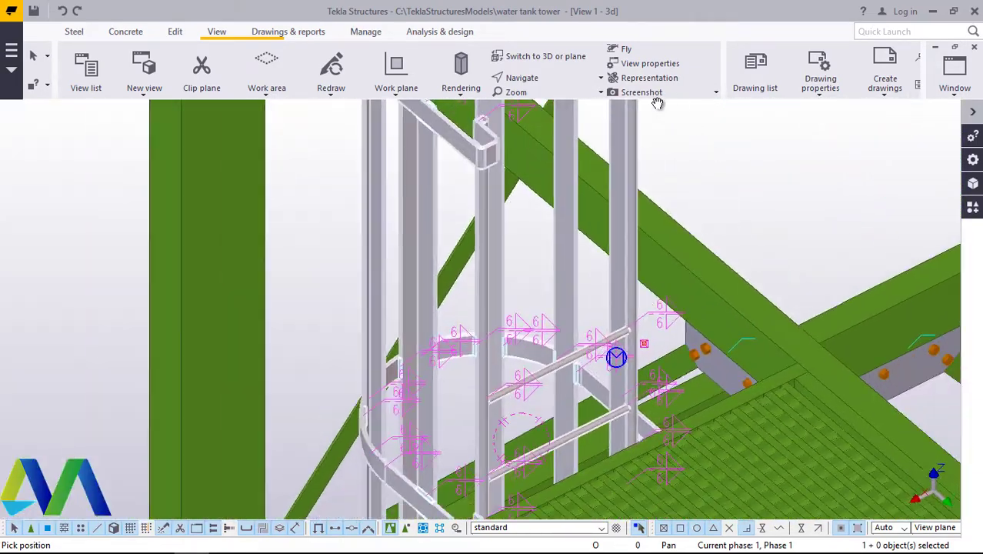
pyautogui.click(536, 79)
pyautogui.click(542, 100)
pyautogui.moveTo(608, 431); pyautogui.dragTo(677, 185)
pyautogui.scroll(3, 678, 186)
pyautogui.rightClick(735, 182)
pyautogui.click(754, 192)
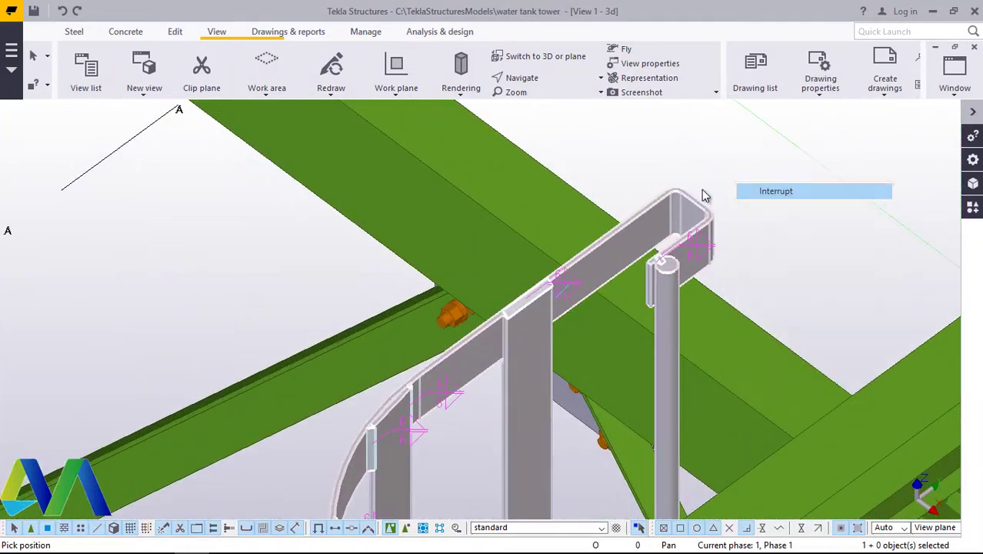
# Step: Move the caged ladder by 400 in the direction from the outer to the inner edge of the top hoop's bent end
pyautogui.scroll(1, 667, 189)
pyautogui.scroll(5, 666, 190)
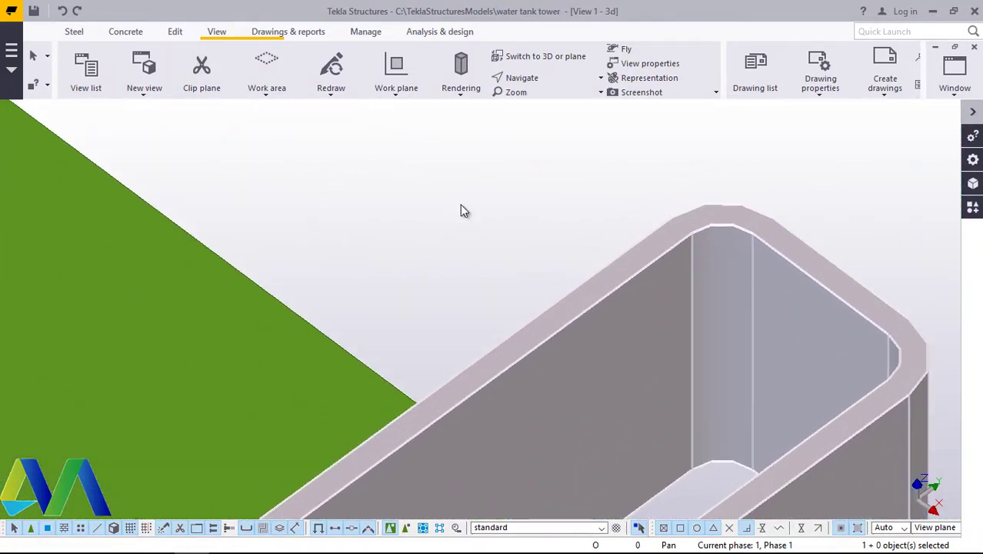
pyautogui.rightClick(476, 199)
pyautogui.click(527, 275)
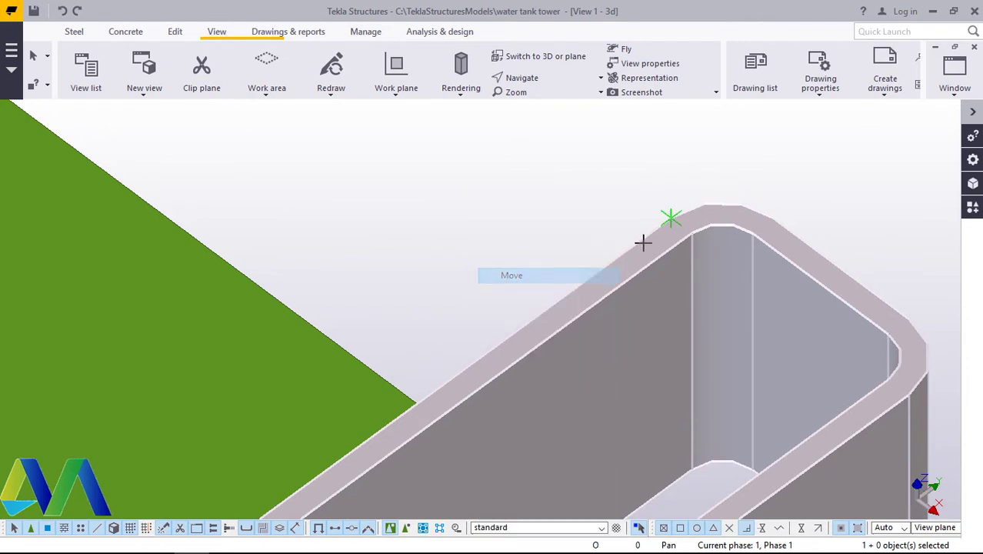
pyautogui.scroll(1, 685, 212)
pyautogui.scroll(1, 684, 212)
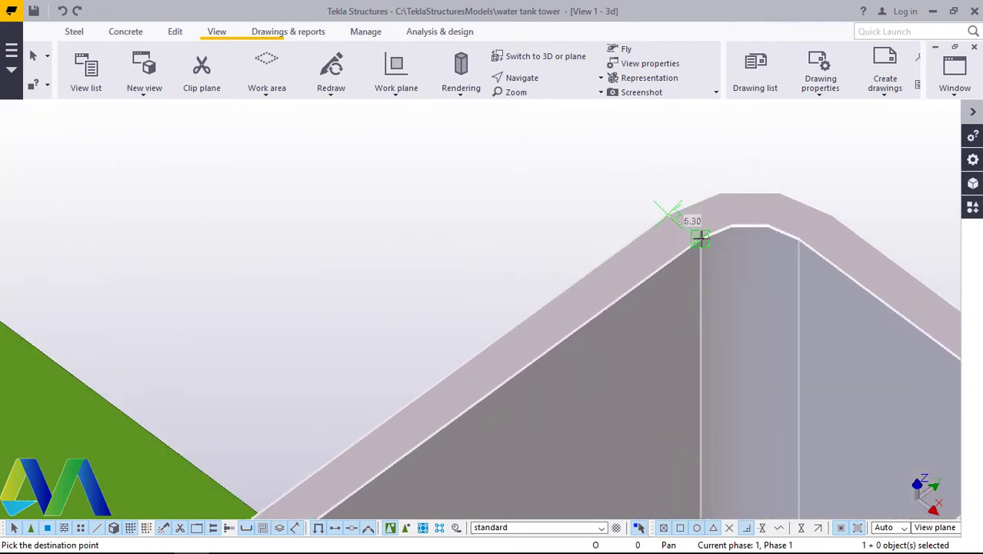
pyautogui.write('3')
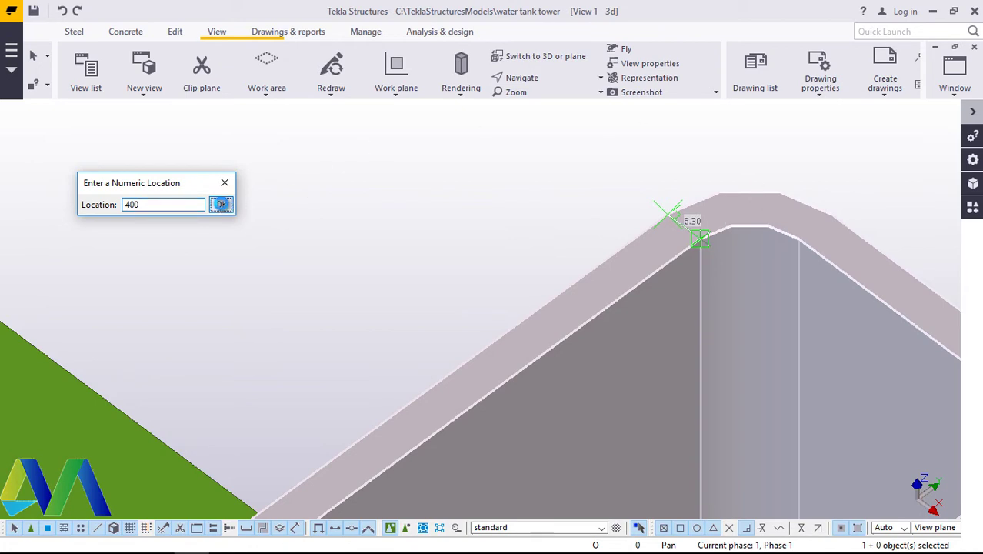
pyautogui.click(220, 203)
pyautogui.scroll(-10, 419, 221)
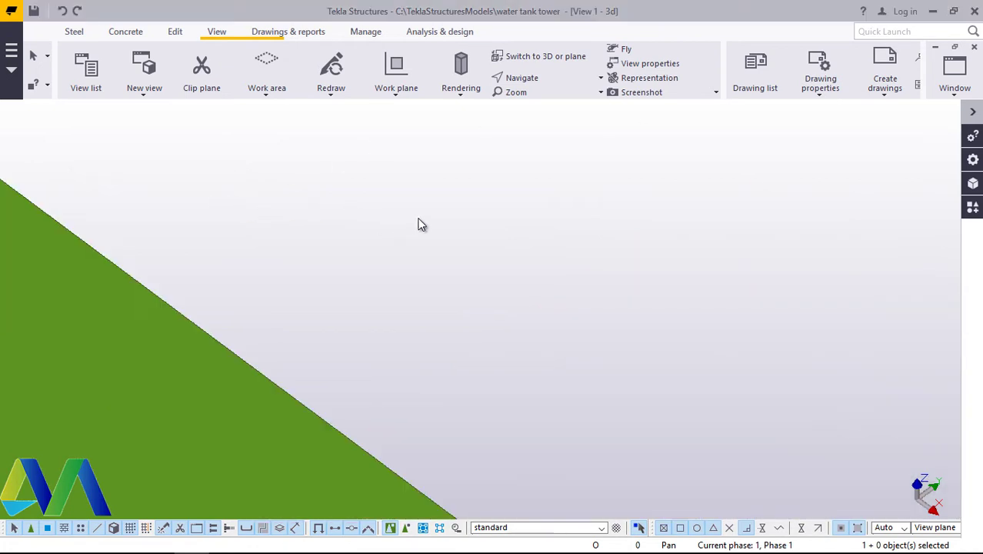
# Step: Inspect the moved ladder against the grating platform's edge beam from the front and from an angled view
pyautogui.scroll(-4, 443, 258)
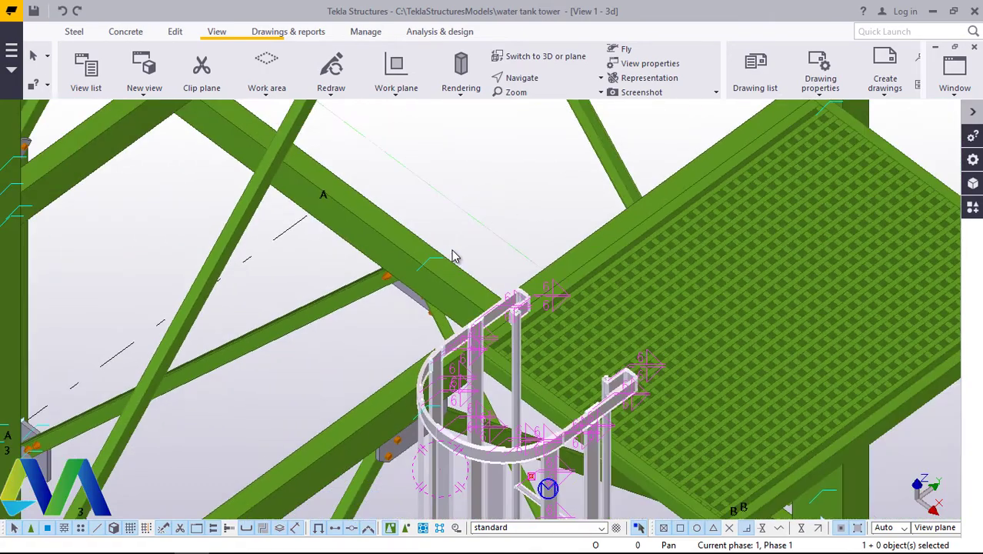
pyautogui.click(530, 78)
pyautogui.click(538, 129)
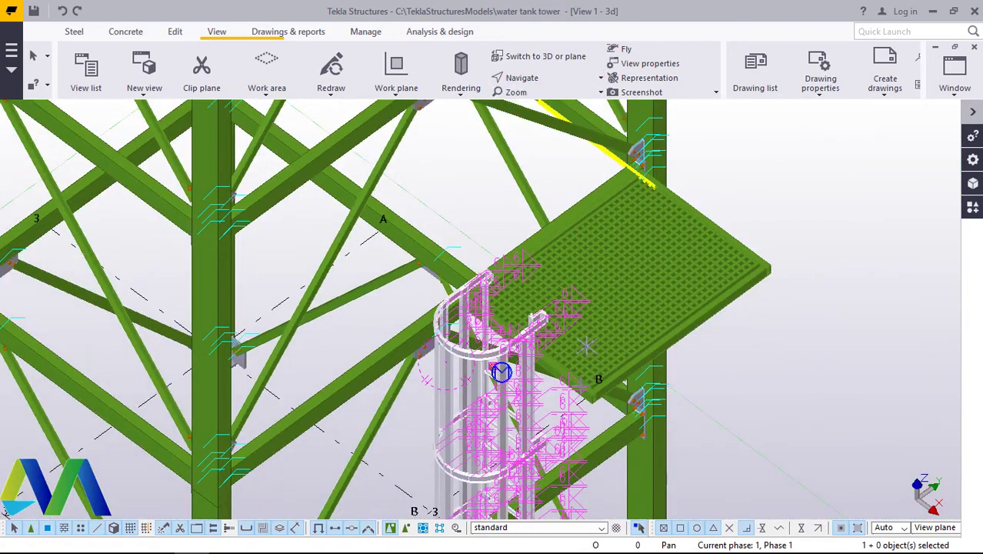
pyautogui.keyDown('ctrl'); pyautogui.moveTo(590, 391); pyautogui.dragTo(602, 242, button='middle'); pyautogui.keyUp('ctrl')
pyautogui.rightClick(600, 240)
pyautogui.click(644, 254)
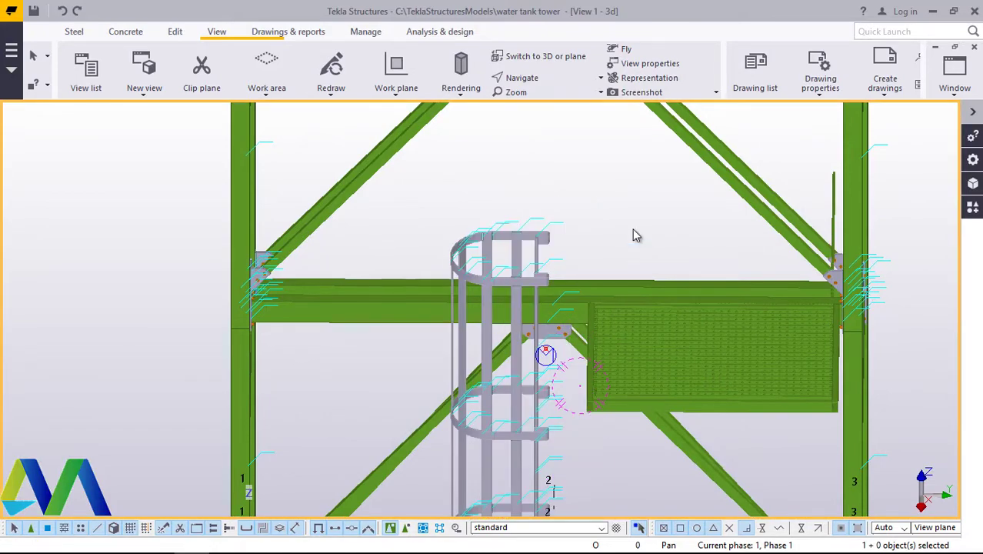
pyautogui.click(577, 77)
pyautogui.click(553, 130)
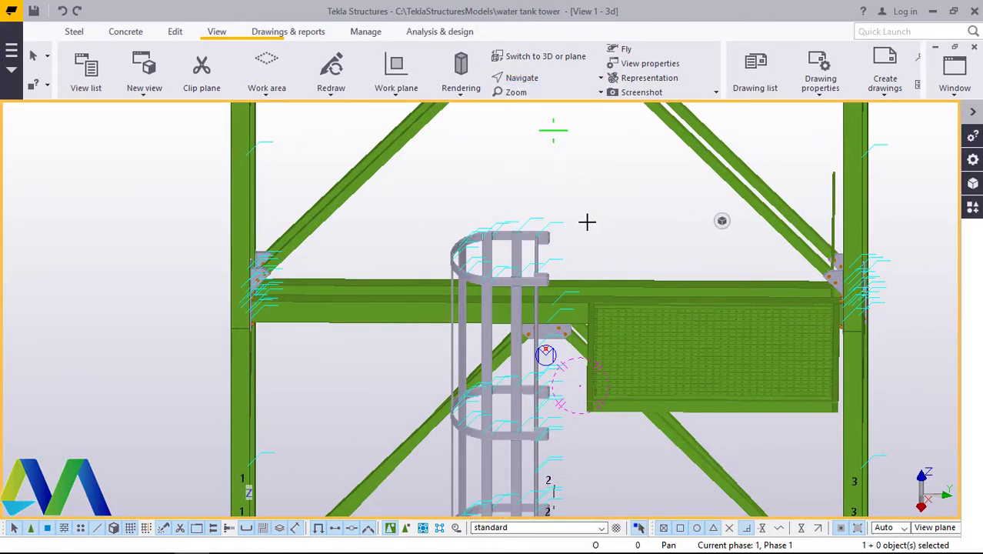
pyautogui.keyDown('ctrl'); pyautogui.moveTo(616, 341); pyautogui.dragTo(731, 340, button='middle'); pyautogui.keyUp('ctrl')
pyautogui.moveTo(730, 339); pyautogui.dragTo(656, 309)
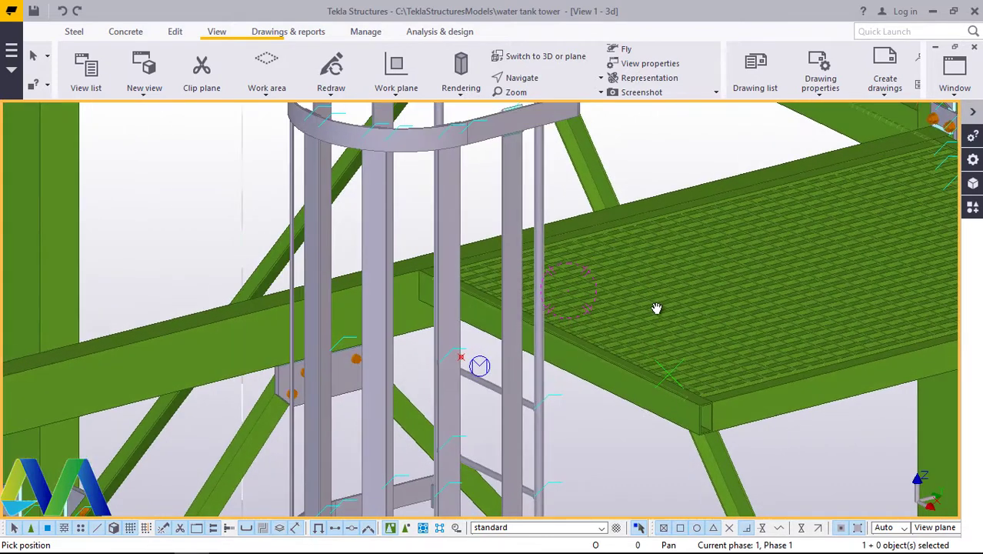
# Step: Add 1 divided line point midway between the two ends of the platform's ladder-side edge beam, along its top face
pyautogui.click(174, 33)
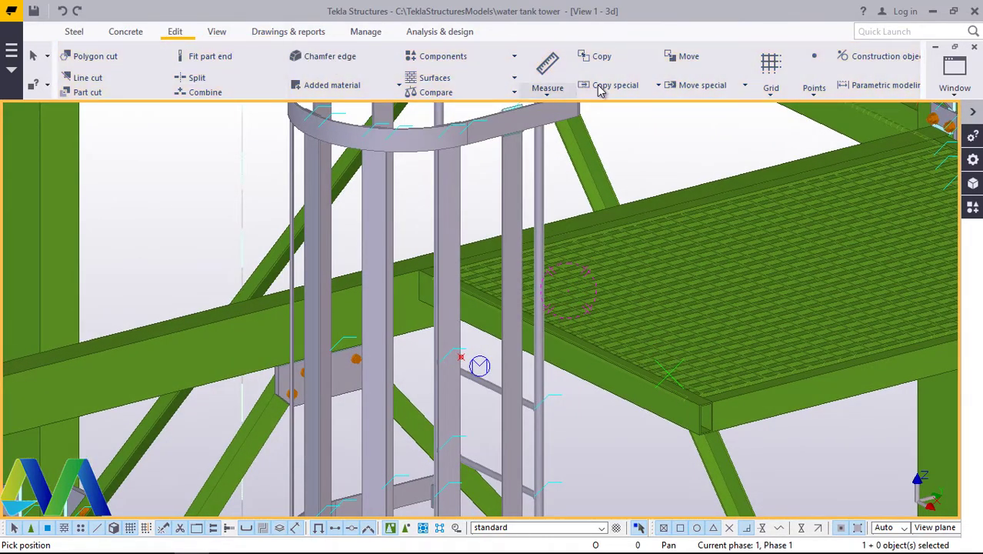
pyautogui.click(816, 97)
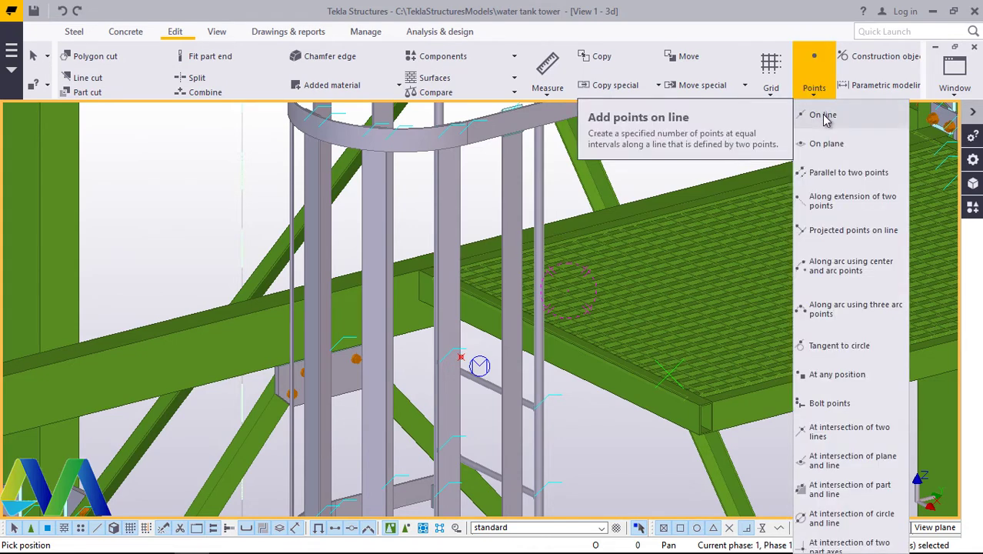
pyautogui.click(823, 115)
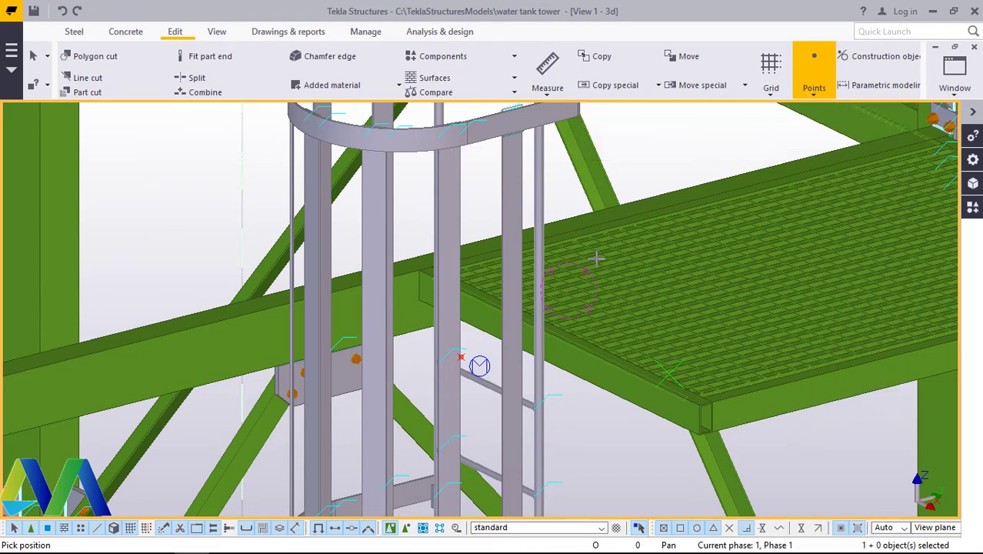
pyautogui.scroll(5, 418, 260)
pyautogui.scroll(5, 418, 260)
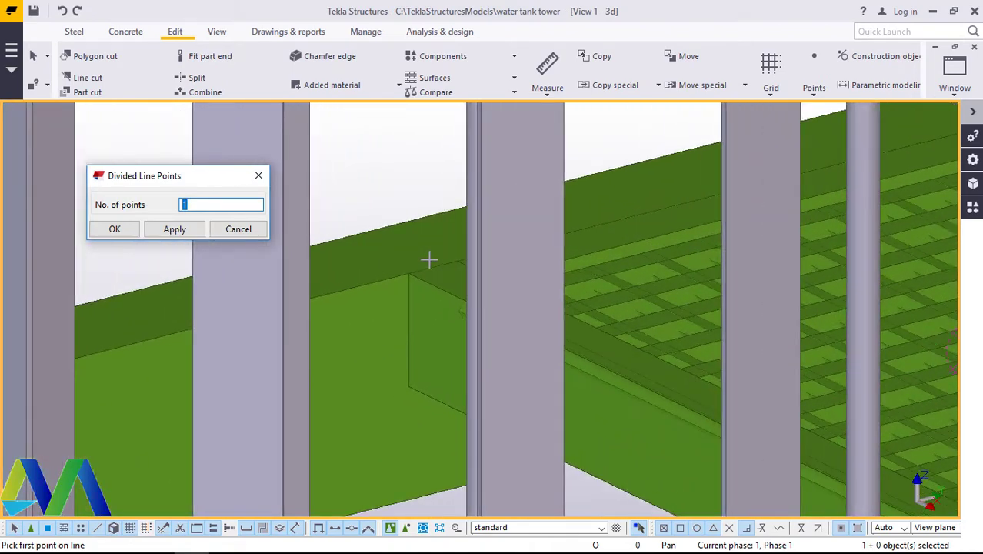
pyautogui.click(435, 270)
pyautogui.scroll(-10, 435, 270)
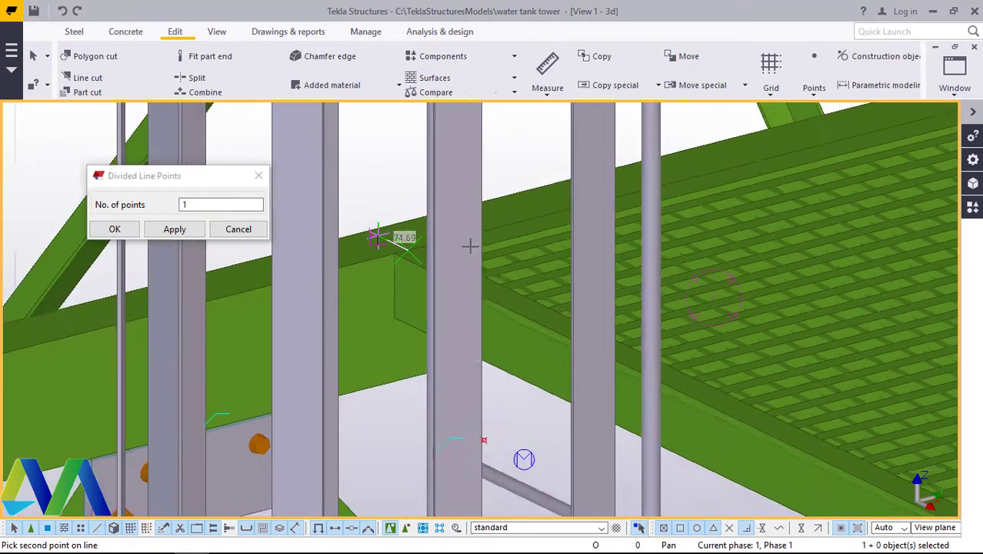
pyautogui.scroll(10, 937, 460)
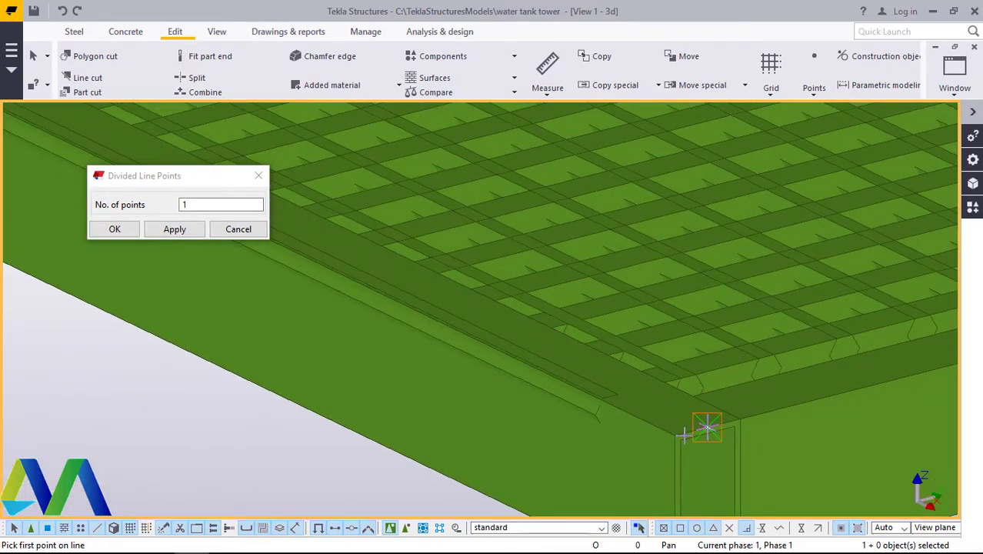
pyautogui.scroll(-6, 684, 436)
pyautogui.rightClick(581, 299)
pyautogui.click(601, 314)
pyautogui.scroll(1, 463, 311)
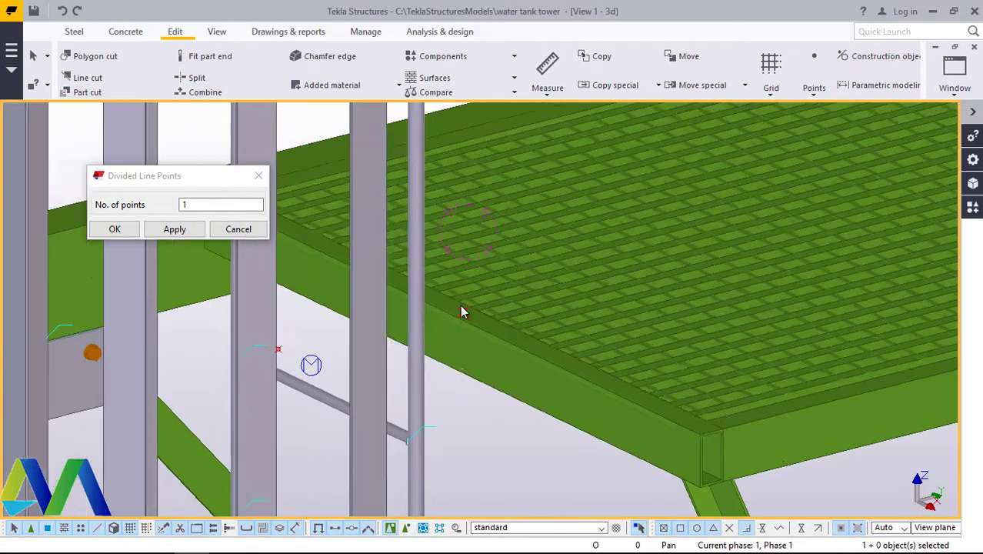
pyautogui.scroll(3, 461, 310)
pyautogui.click(193, 231)
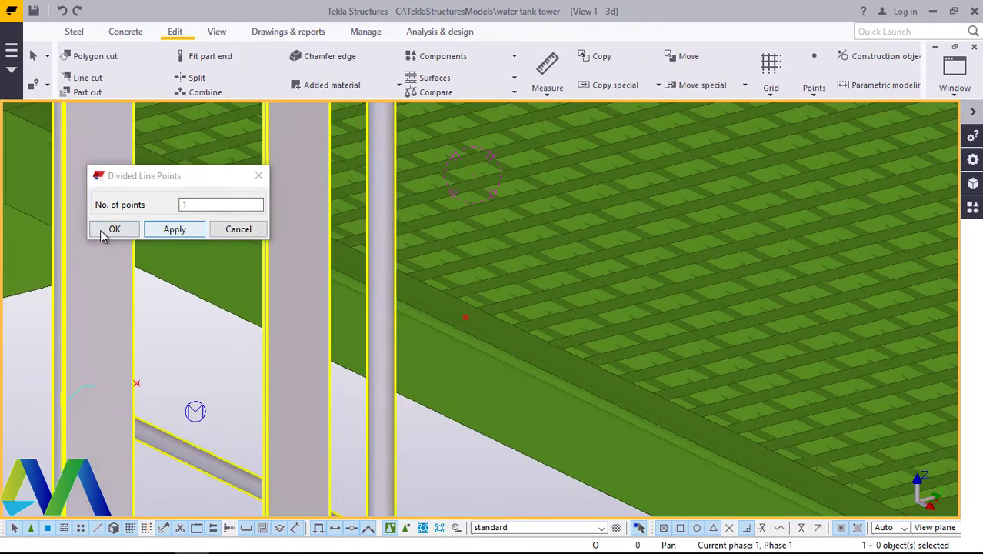
pyautogui.click(109, 230)
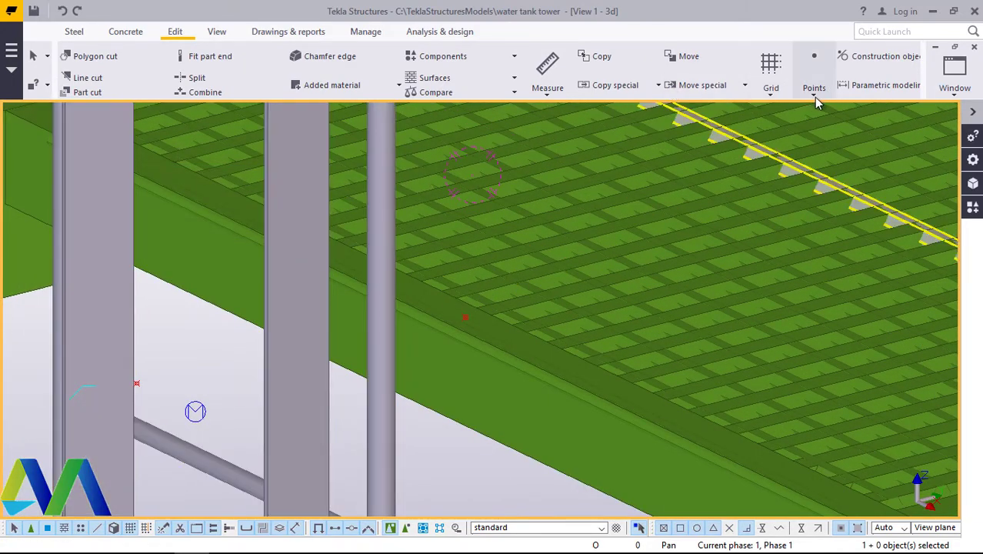
# Step: Add a point 300 from the edge beam's midpoint, along its top face toward the platform's outer corner
pyautogui.click(816, 92)
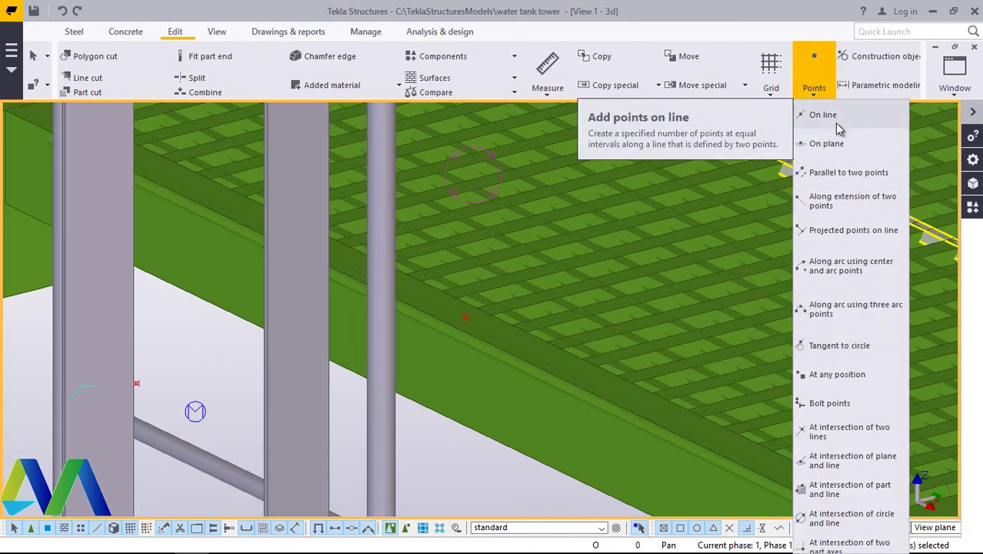
pyautogui.click(838, 345)
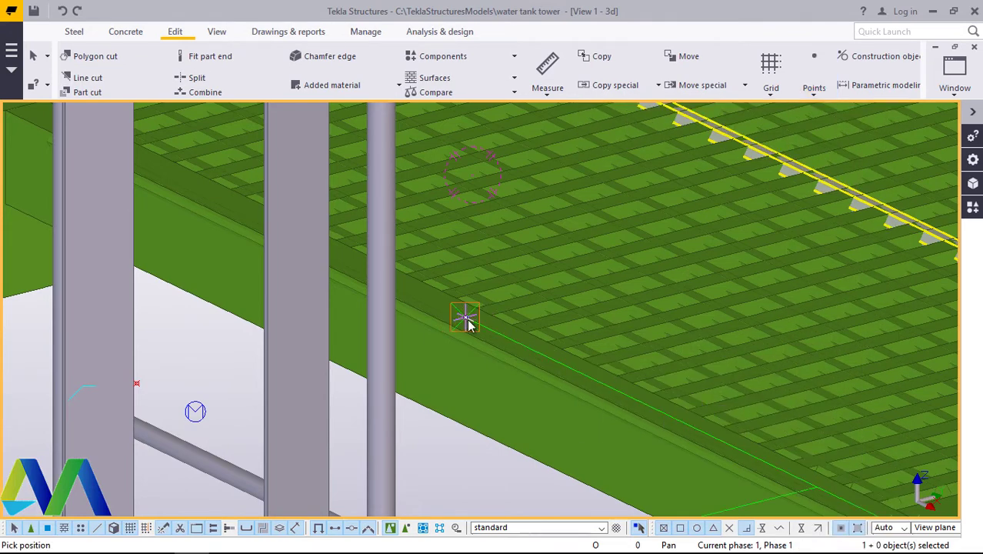
pyautogui.scroll(-3, 534, 296)
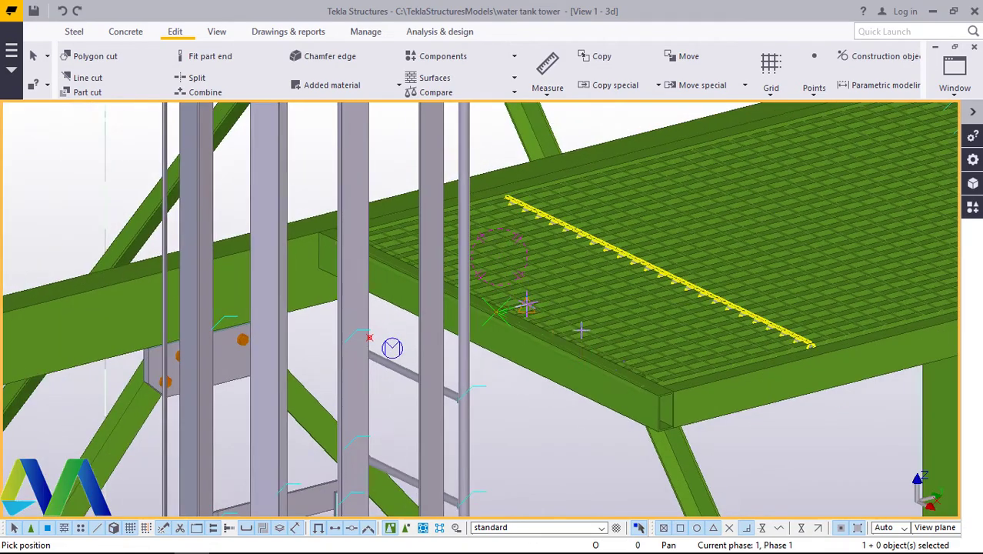
pyautogui.scroll(5, 636, 368)
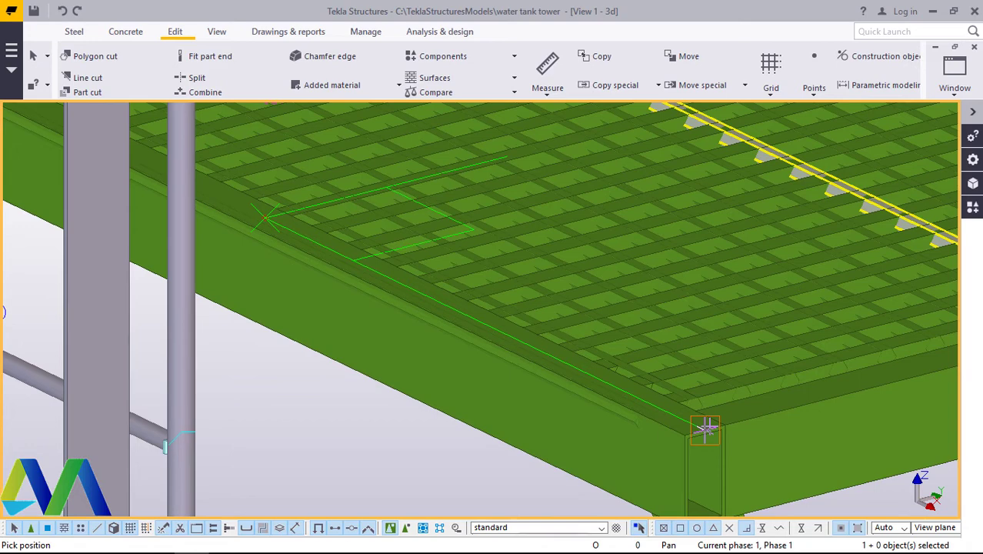
pyautogui.write('300')
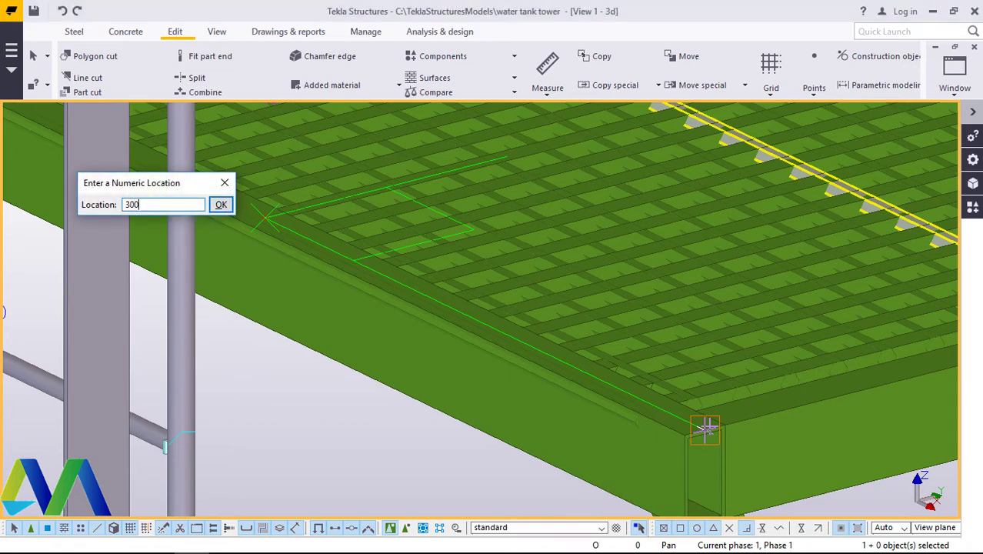
pyautogui.press('Return')
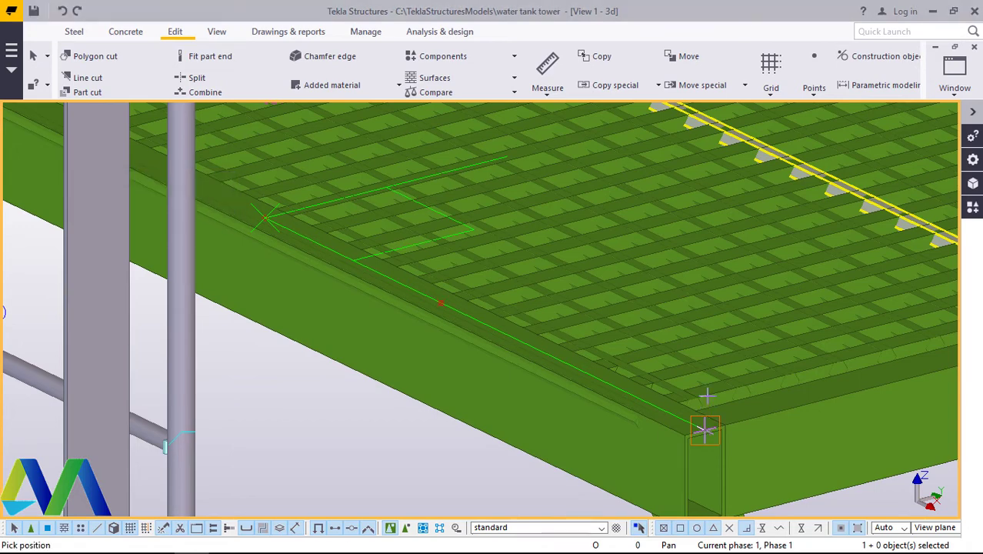
pyautogui.rightClick(587, 293)
pyautogui.click(612, 300)
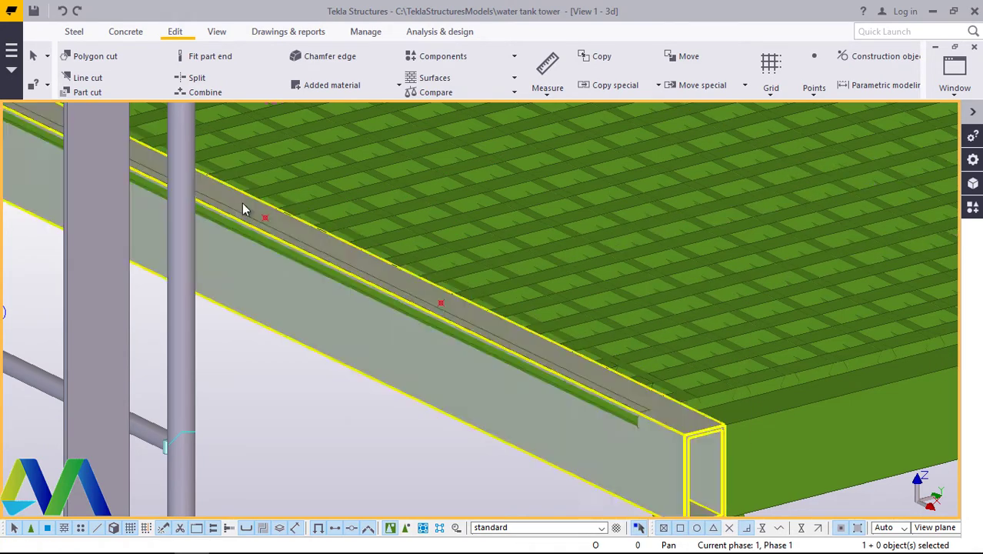
# Step: Copy the edge beam's midpoint to its opposite side, using the vector from the 300 offset point to the midpoint
pyautogui.rightClick(266, 221)
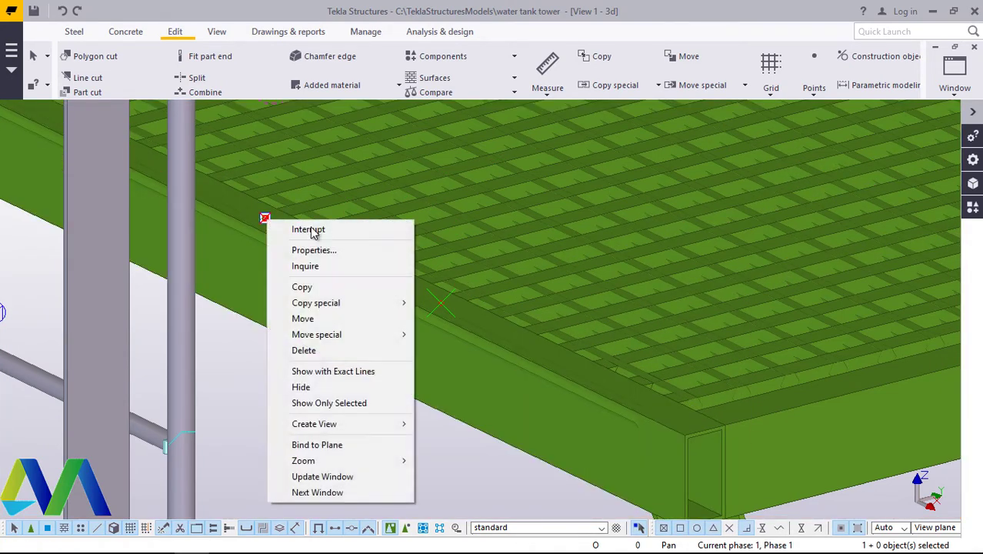
pyautogui.click(302, 287)
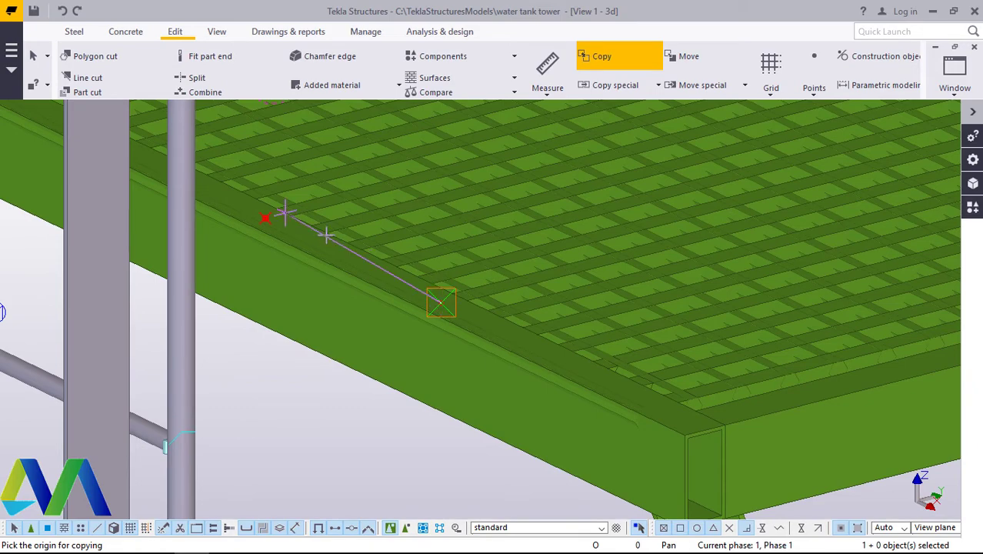
pyautogui.rightClick(293, 224)
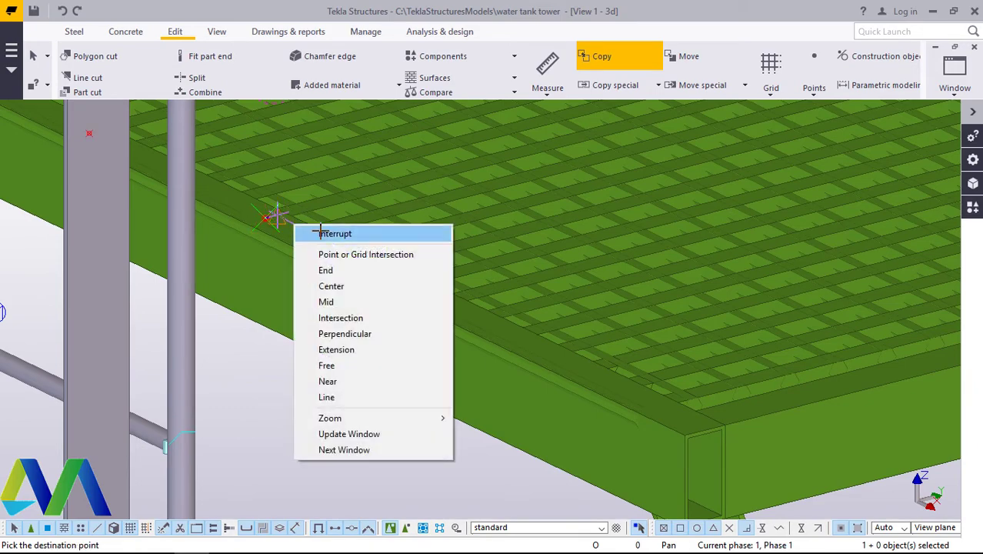
# Step: Add points at the midpoint of the ladder-side edge beam's outer end and 50 inward along its top face
pyautogui.click(340, 228)
pyautogui.scroll(-5, 338, 323)
pyautogui.scroll(-2, 342, 371)
pyautogui.scroll(5, 548, 325)
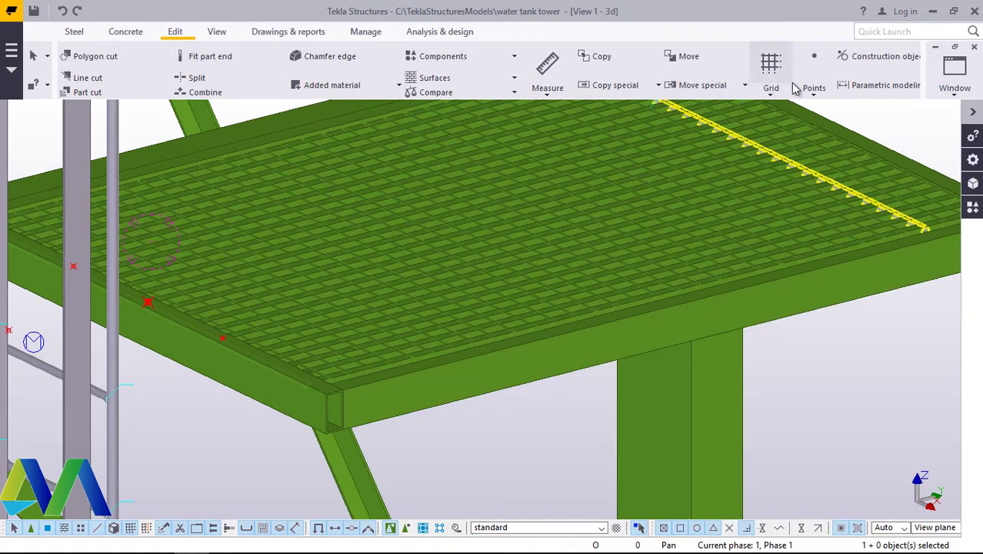
pyautogui.click(819, 97)
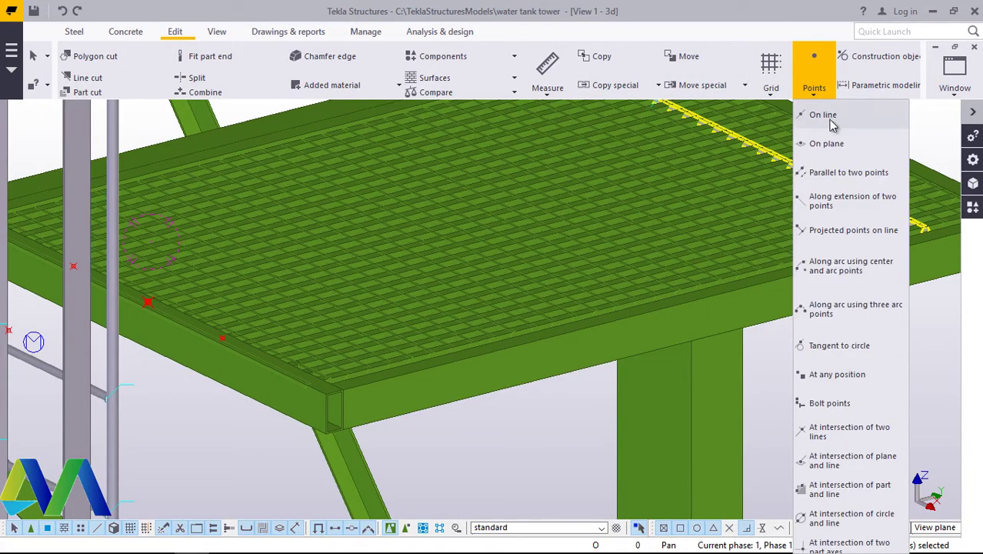
pyautogui.click(842, 373)
pyautogui.scroll(5, 328, 396)
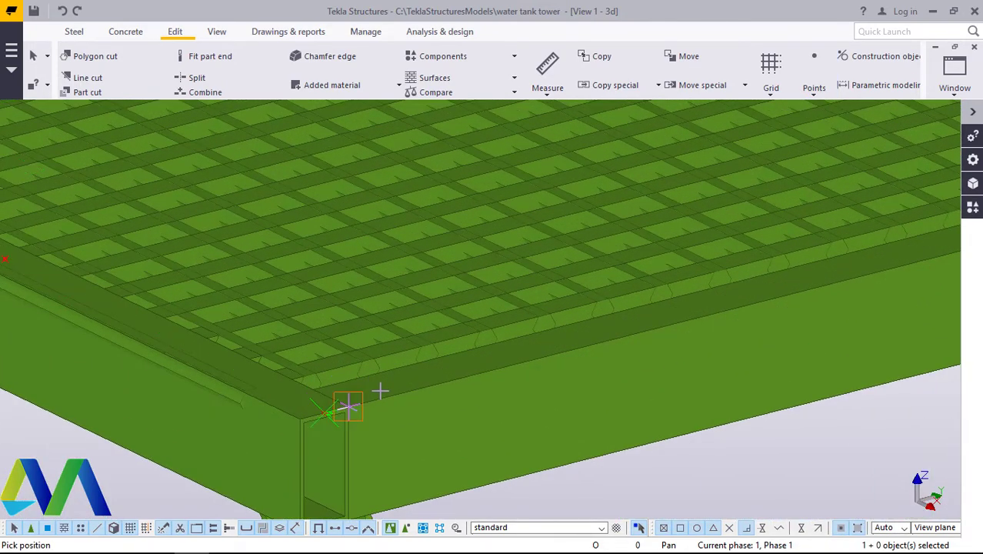
pyautogui.scroll(-2, 395, 391)
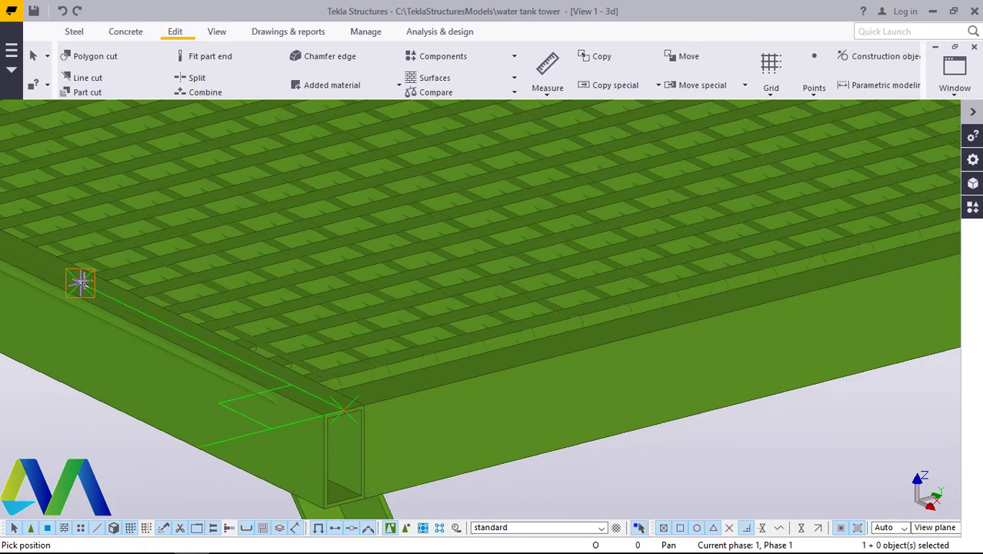
pyautogui.write('50')
pyautogui.press('Return')
pyautogui.scroll(6, 338, 396)
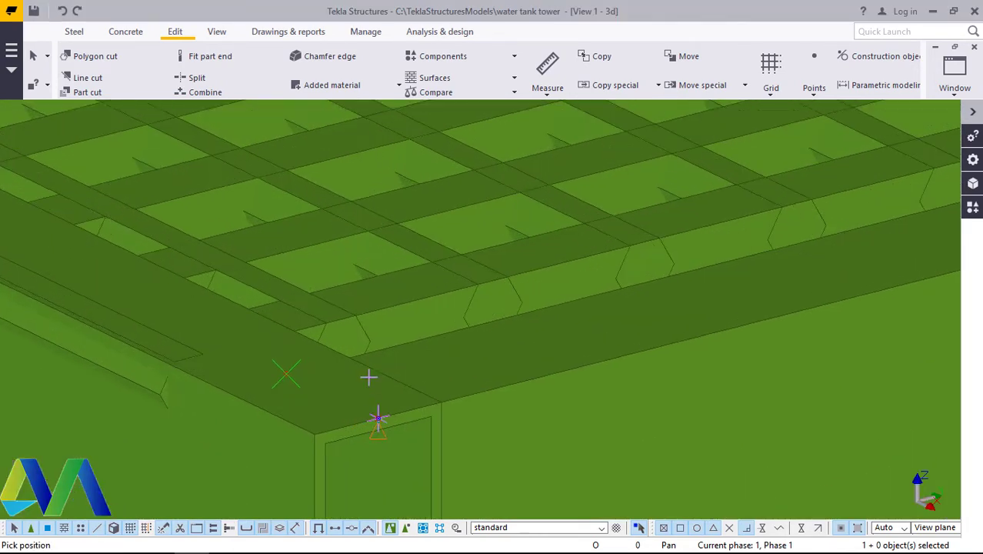
pyautogui.rightClick(365, 360)
pyautogui.click(437, 135)
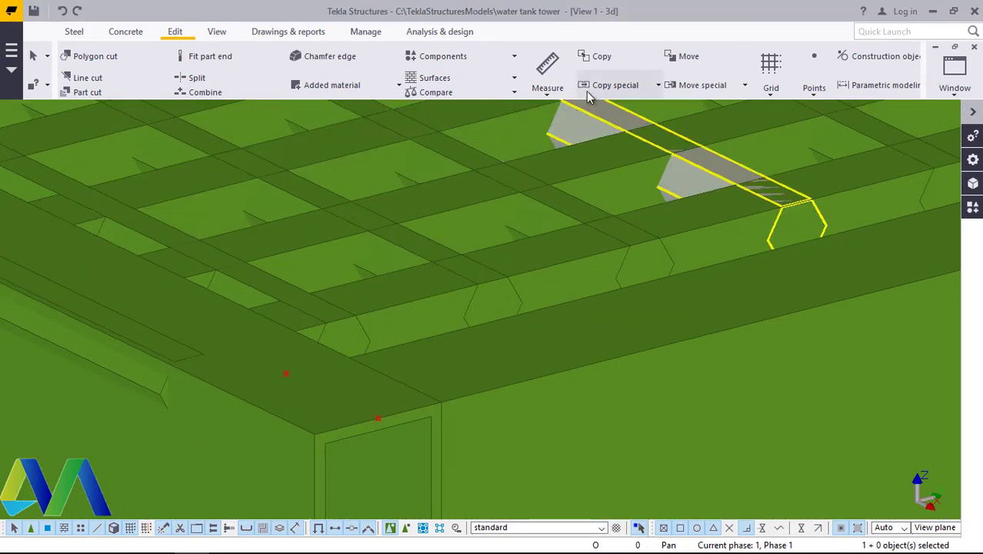
# Step: Add 1 divided line point midway between the beam-end midpoint and the point 50 inward
pyautogui.click(815, 86)
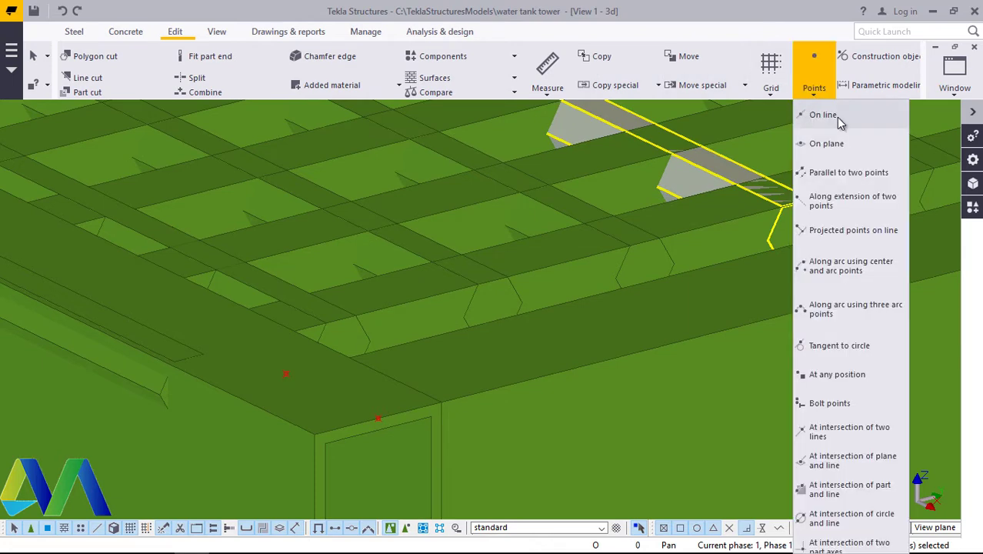
pyautogui.click(823, 114)
pyautogui.click(288, 373)
pyautogui.click(287, 375)
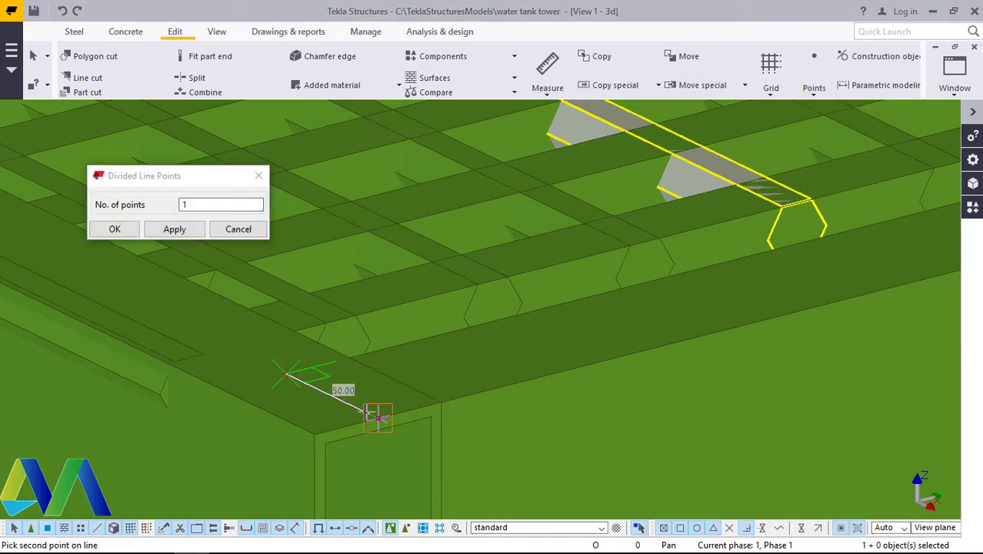
pyautogui.rightClick(398, 375)
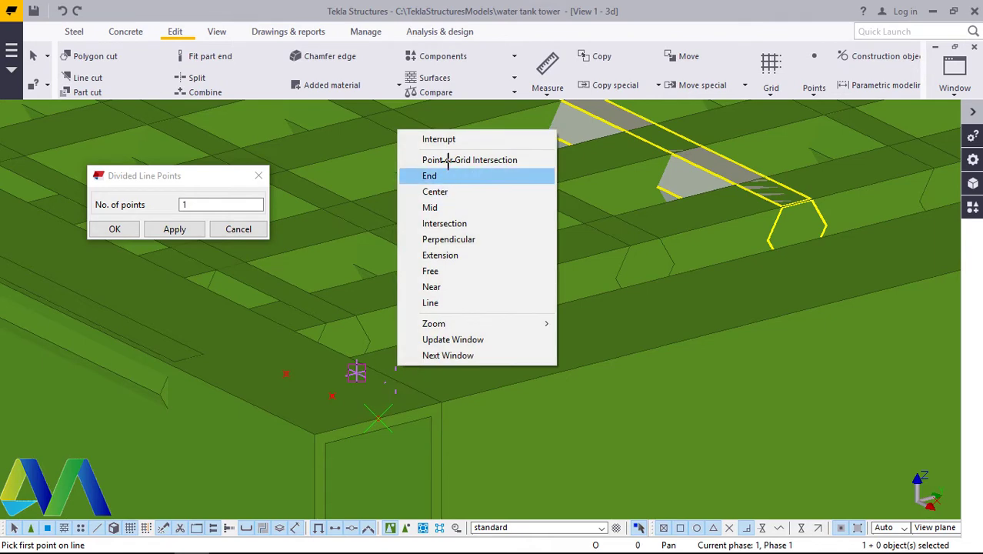
pyautogui.click(439, 139)
# Step: Delete the point 50 inward from the beam end and close the divided line points settings
pyautogui.rightClick(287, 376)
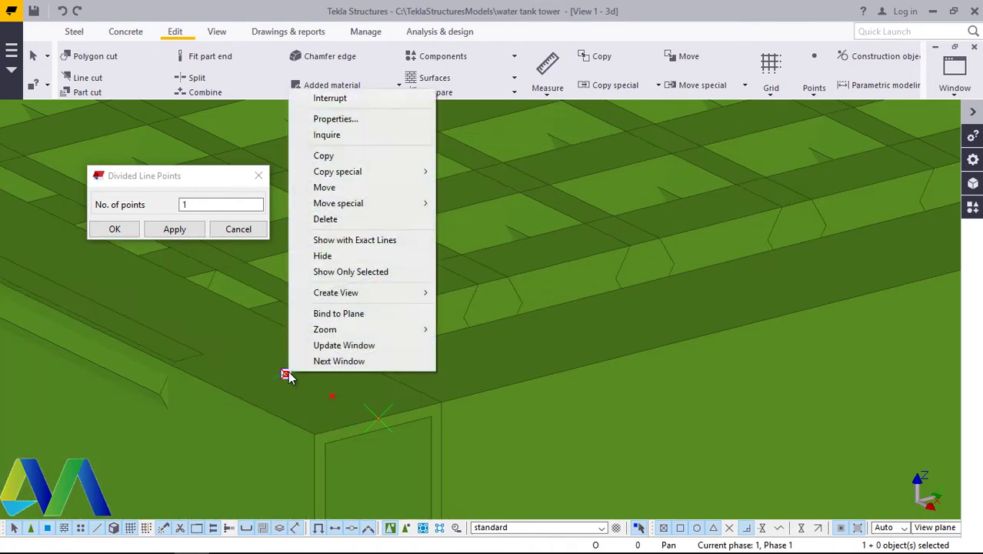
pyautogui.click(325, 219)
pyautogui.click(115, 230)
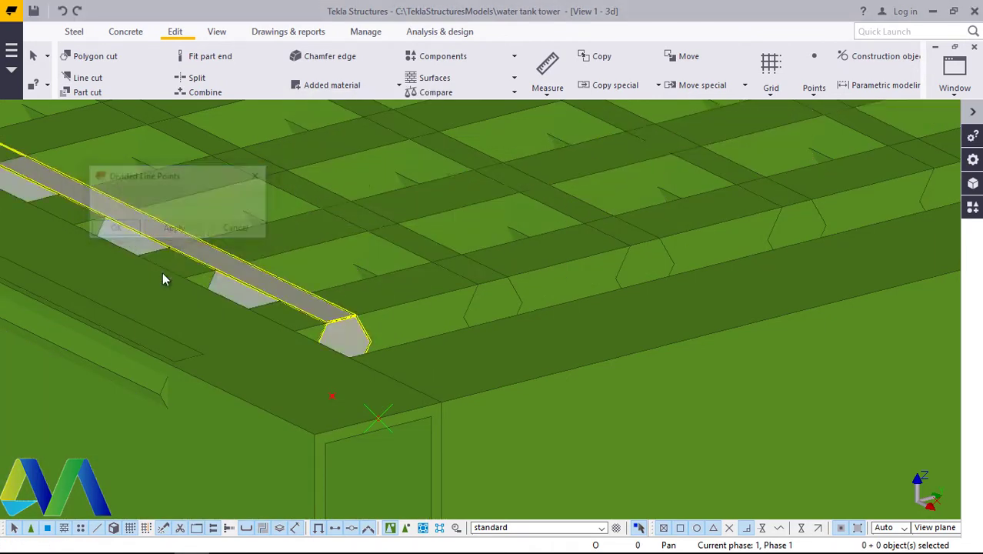
pyautogui.scroll(-10, 285, 389)
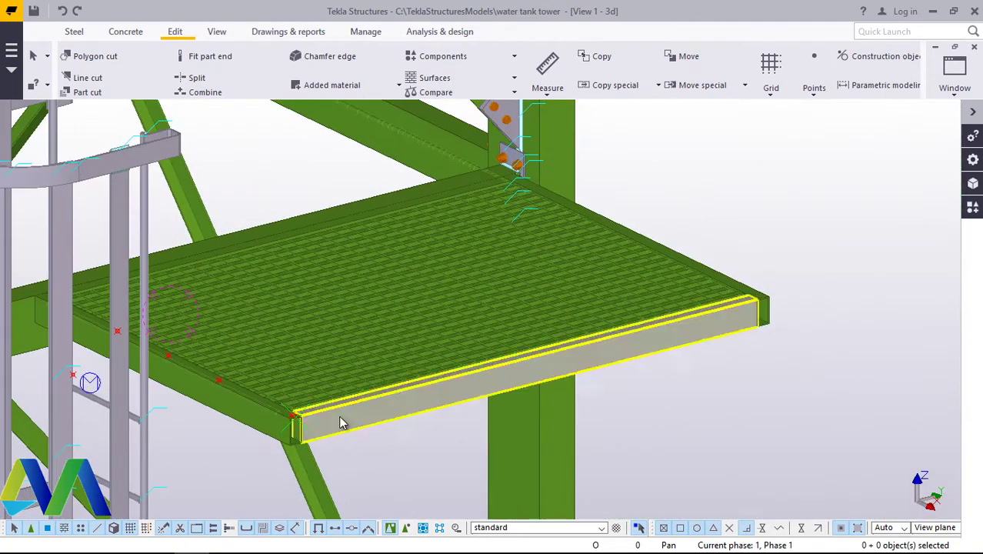
# Step: Add a point on the top face of the platform's opposite outer corner, in line with the divided point along the outer beam
pyautogui.click(815, 89)
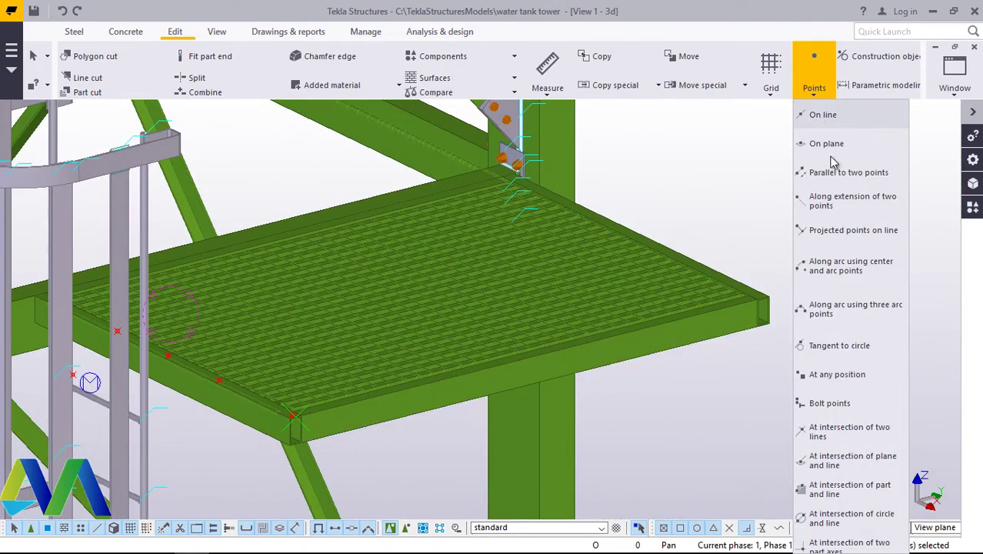
pyautogui.click(816, 375)
pyautogui.scroll(3, 277, 426)
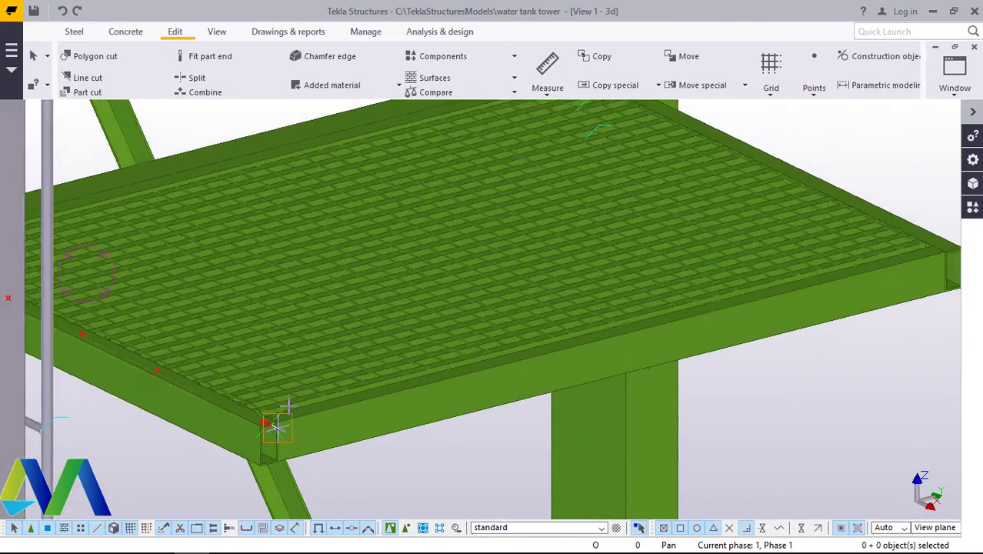
pyautogui.scroll(3, 277, 426)
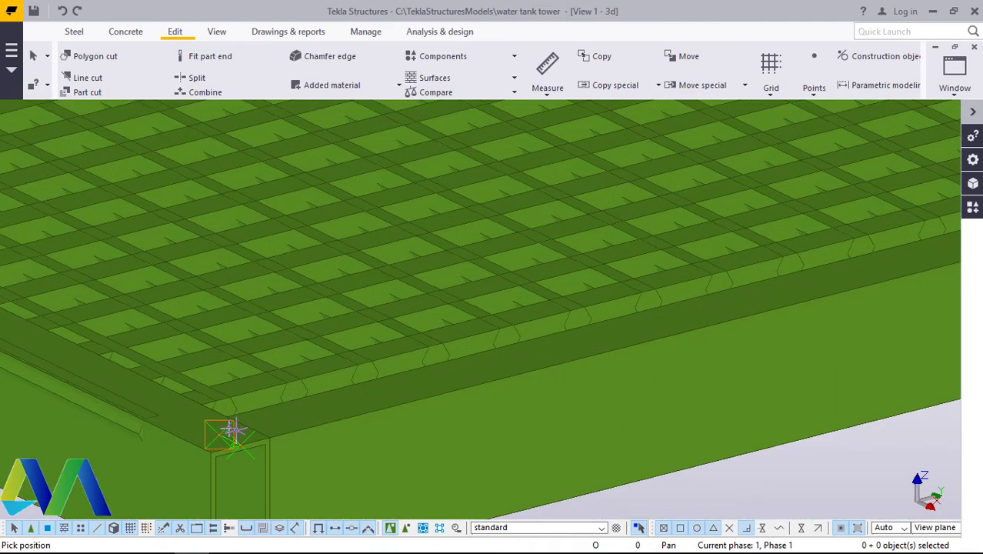
pyautogui.scroll(-6, 263, 434)
pyautogui.scroll(5, 761, 266)
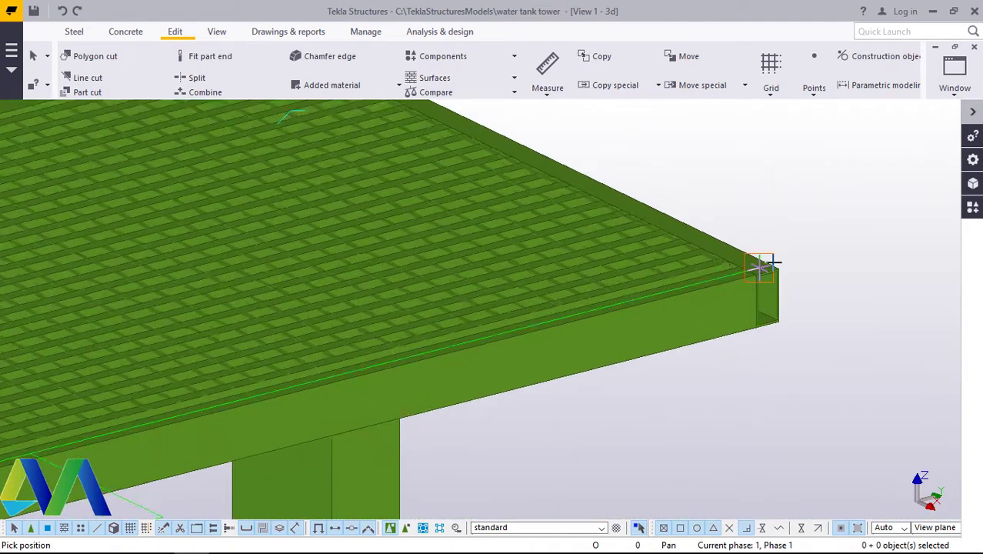
pyautogui.scroll(4, 762, 265)
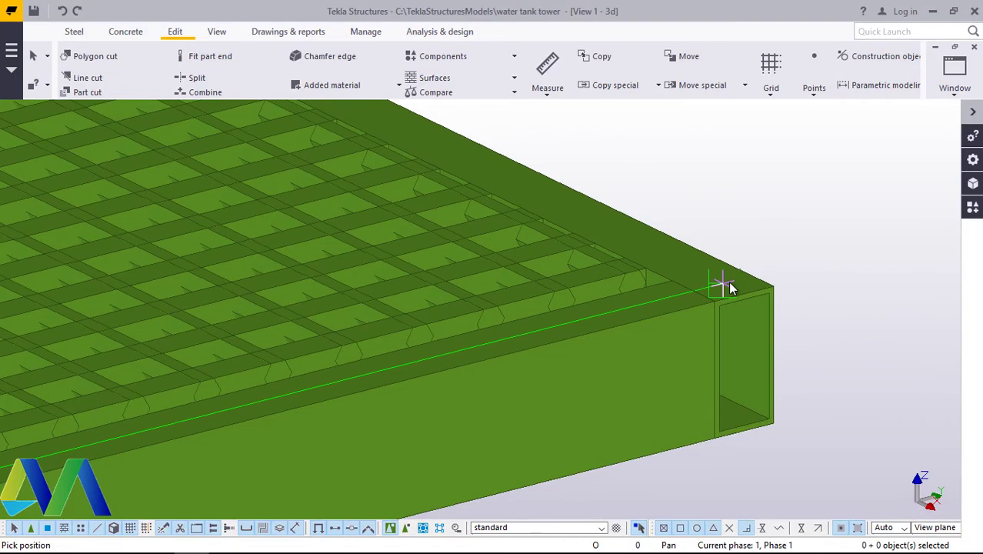
pyautogui.click(724, 284)
pyautogui.rightClick(772, 198)
pyautogui.click(814, 207)
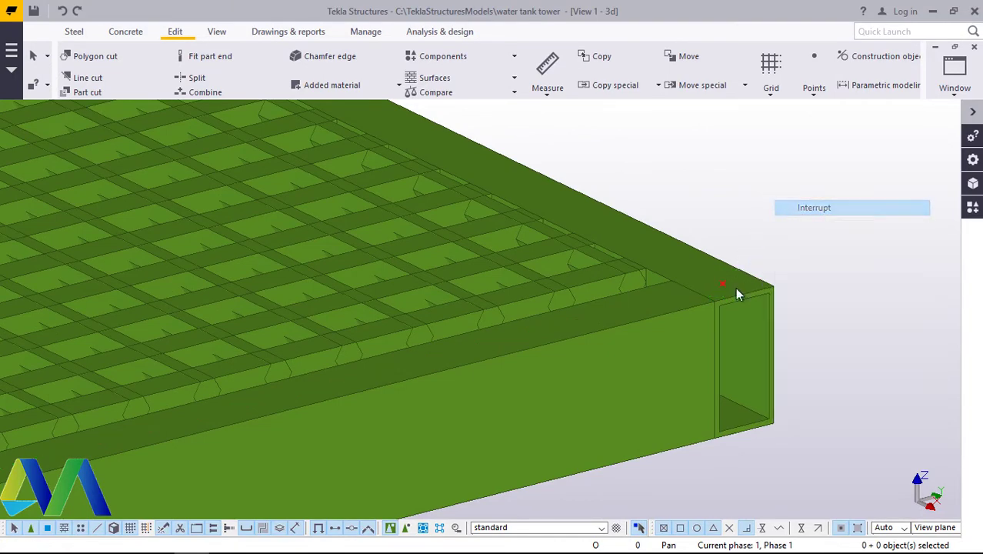
# Step: Copy the two outer corner points 1450 across the grating platform to its inner edge beam
pyautogui.scroll(-5, 689, 361)
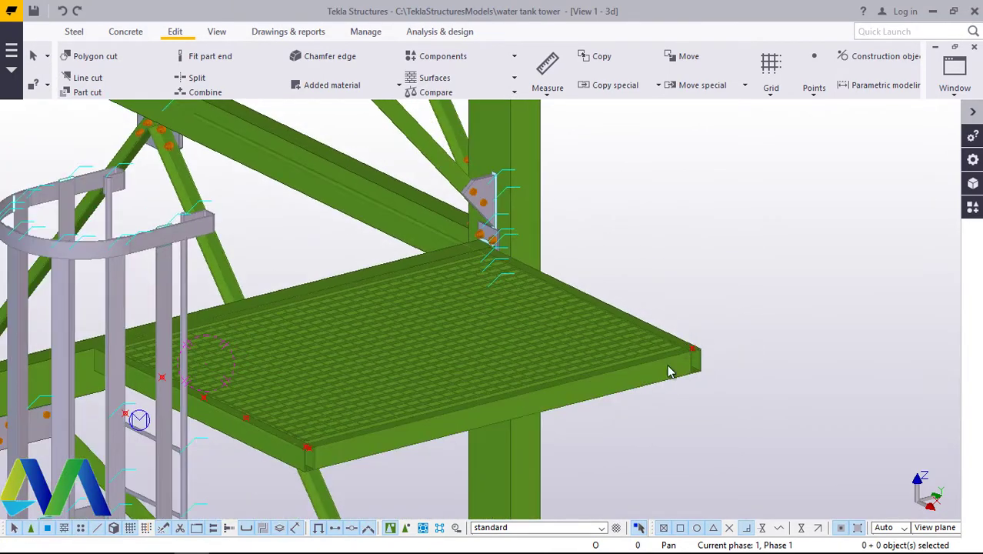
pyautogui.scroll(3, 668, 371)
pyautogui.scroll(2, 245, 304)
pyautogui.scroll(-2, 200, 416)
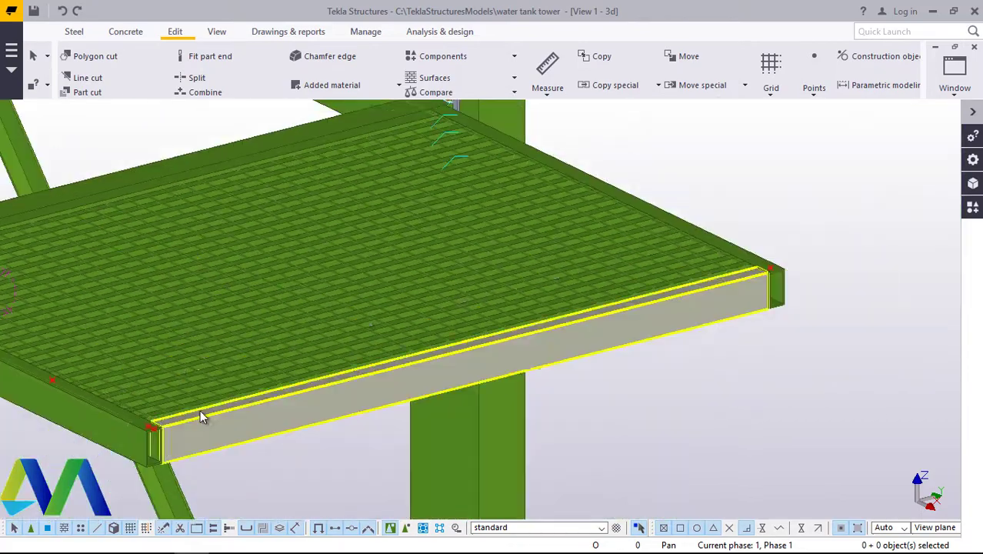
pyautogui.scroll(4, 147, 427)
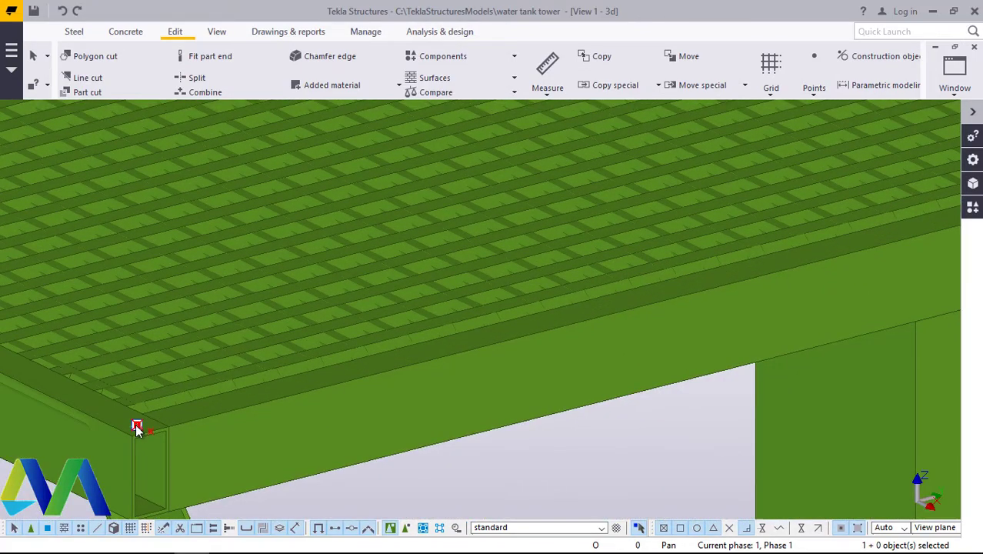
pyautogui.scroll(-5, 136, 424)
pyautogui.scroll(4, 822, 213)
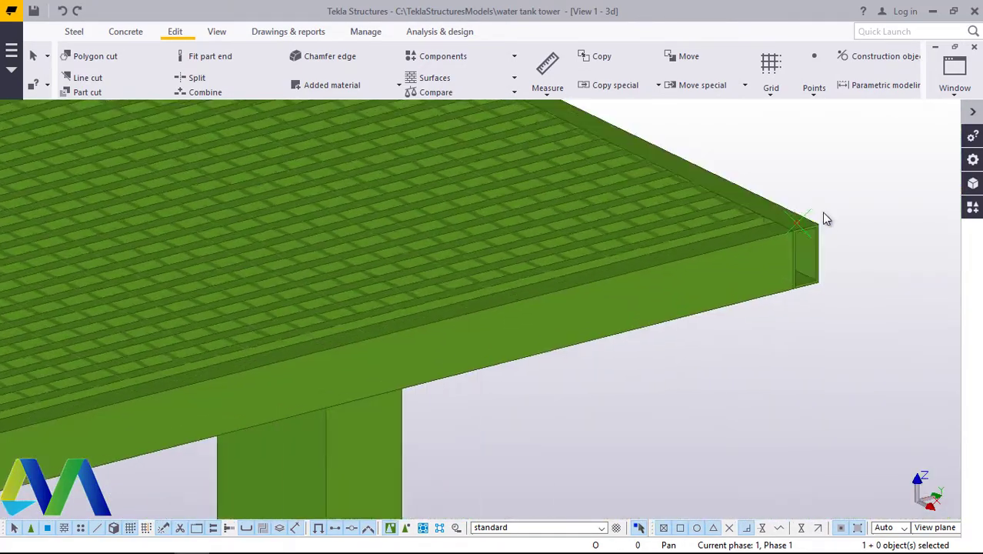
pyautogui.scroll(4, 823, 214)
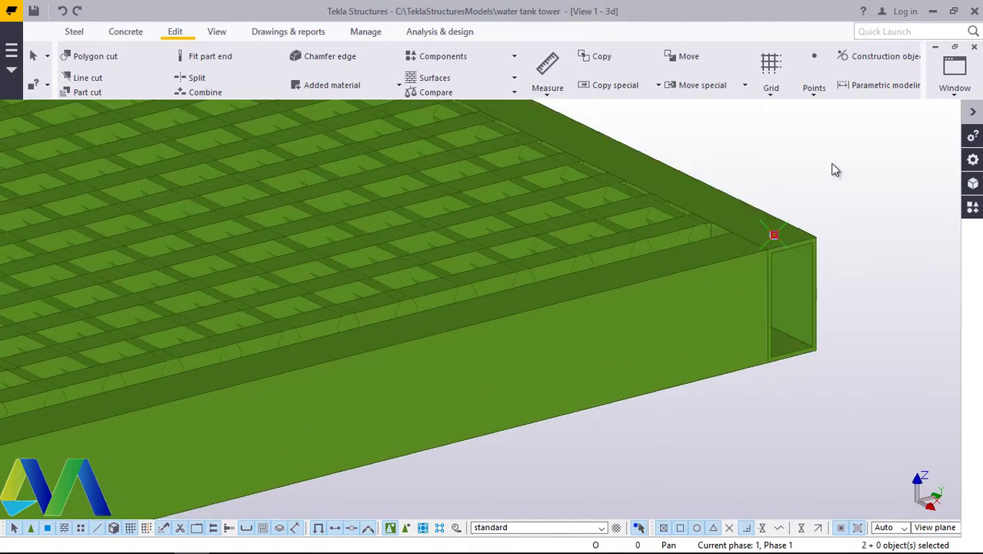
pyautogui.rightClick(836, 170)
pyautogui.click(844, 193)
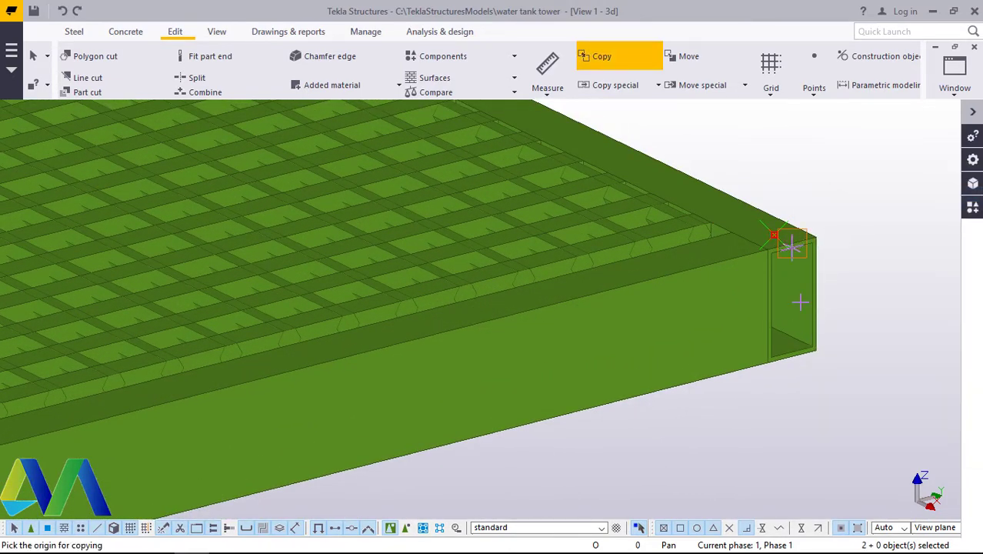
pyautogui.scroll(-6, 800, 302)
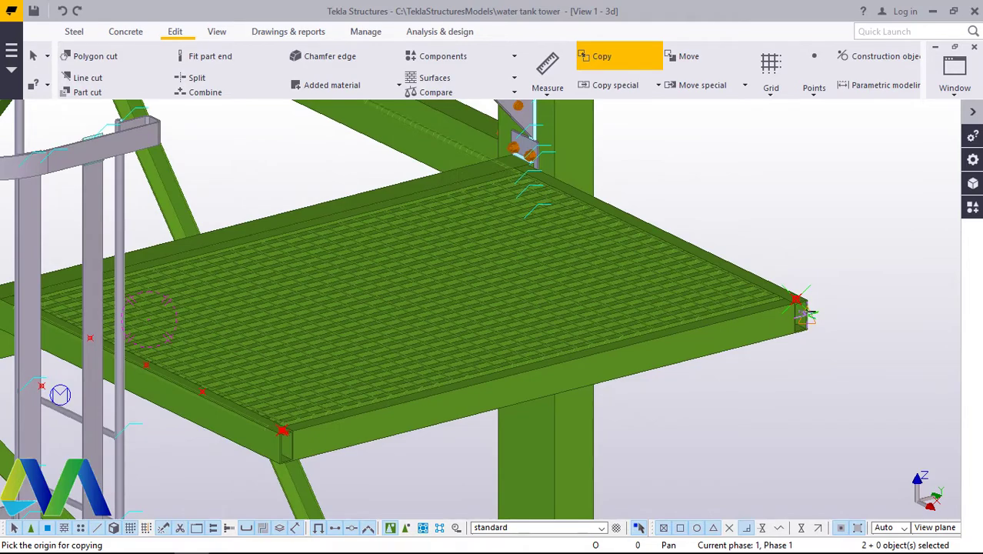
pyautogui.scroll(8, 534, 361)
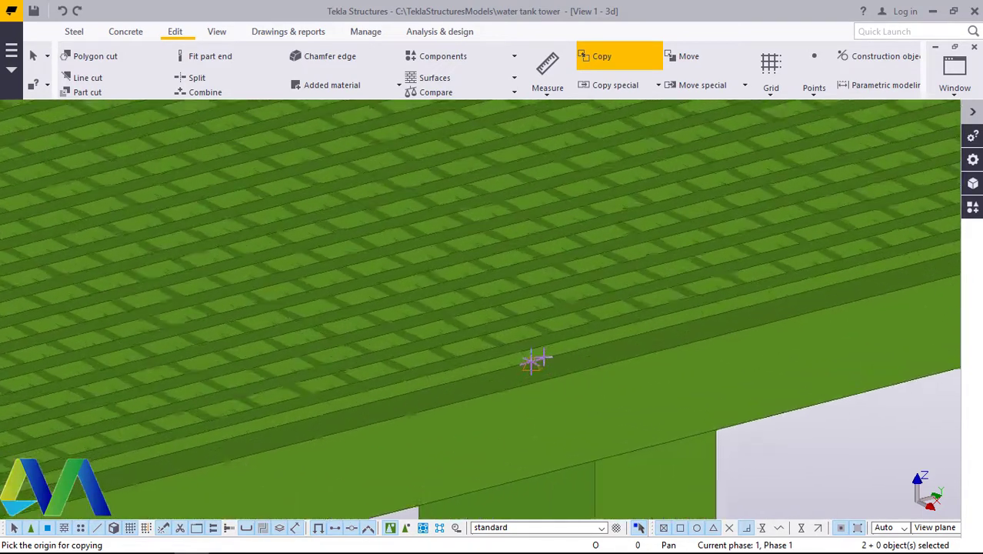
pyautogui.scroll(-5, 539, 388)
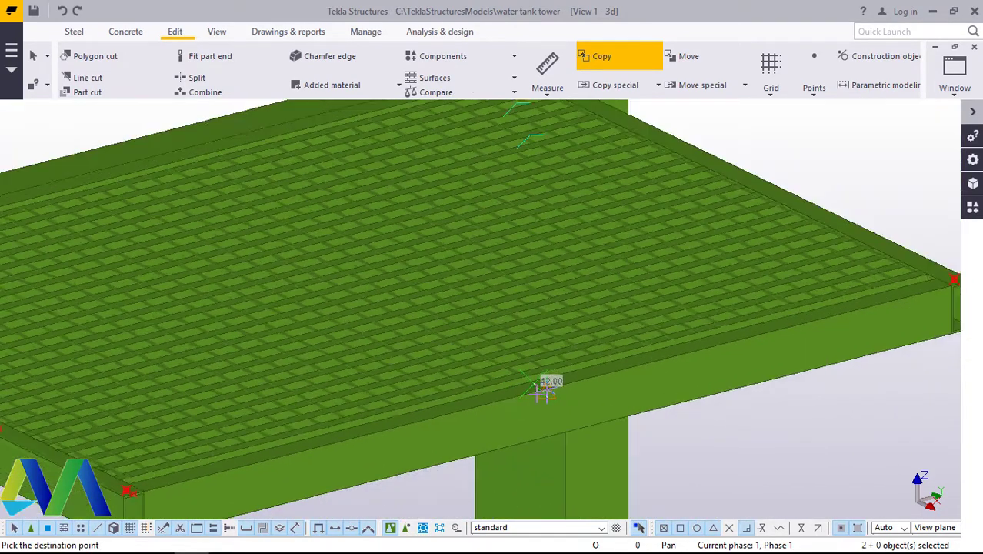
pyautogui.scroll(6, 263, 302)
pyautogui.scroll(2, 263, 303)
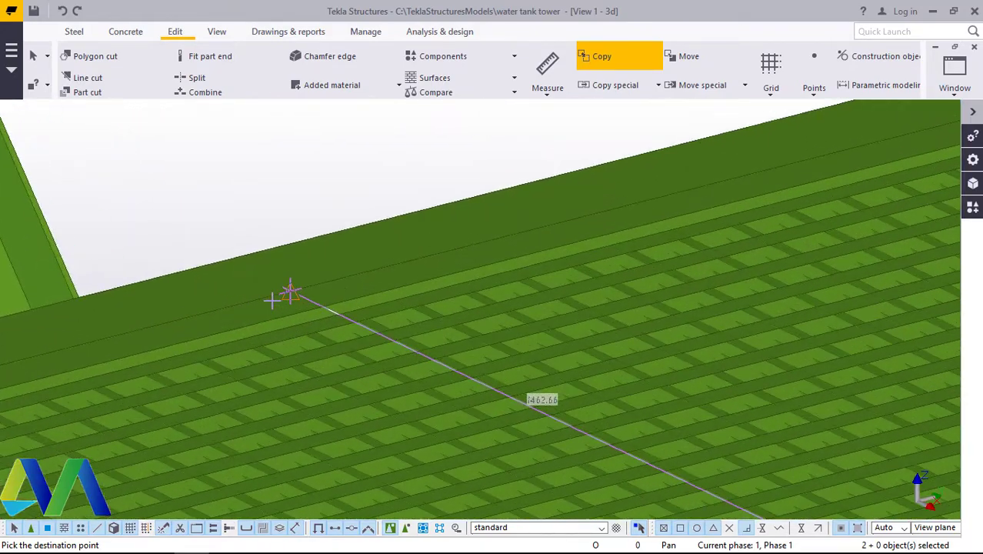
pyautogui.scroll(-3, 313, 281)
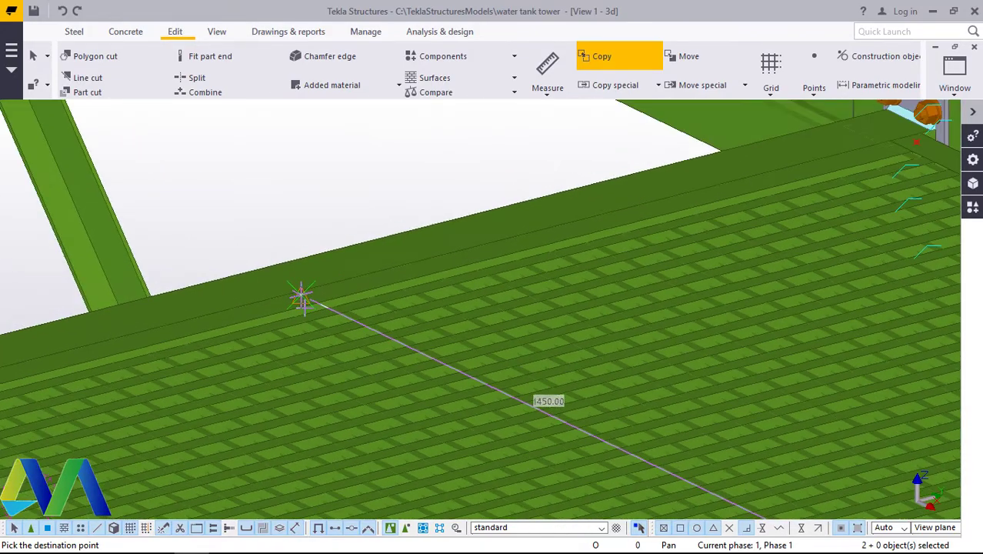
pyautogui.rightClick(402, 189)
pyautogui.click(439, 200)
pyautogui.scroll(-5, 397, 216)
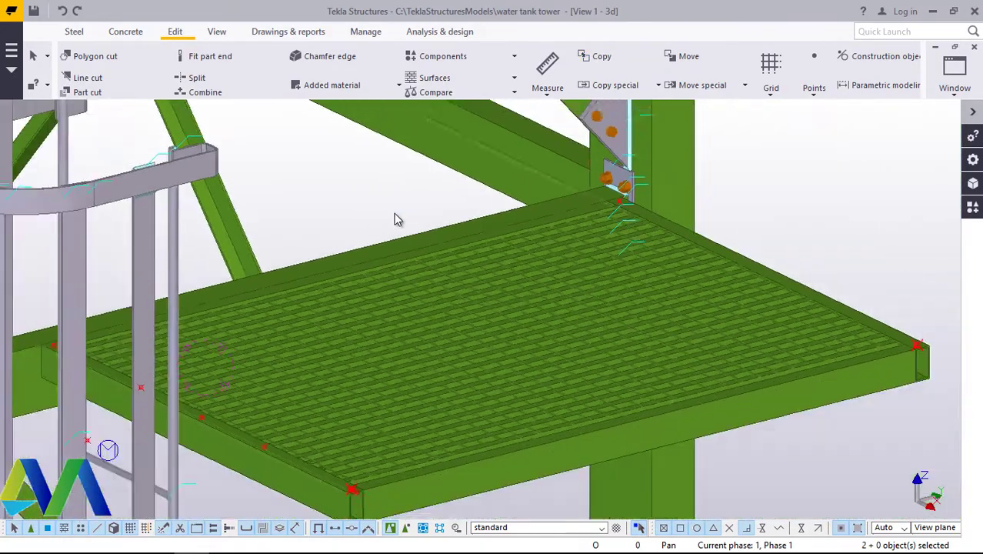
# Step: Search the applications and components catalog for "hand"
pyautogui.scroll(2, 223, 273)
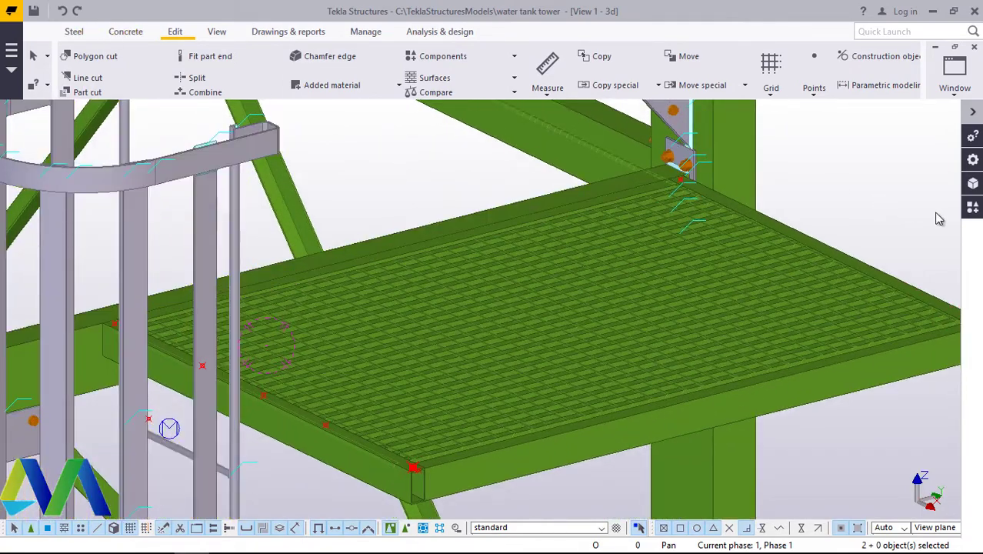
pyautogui.click(974, 209)
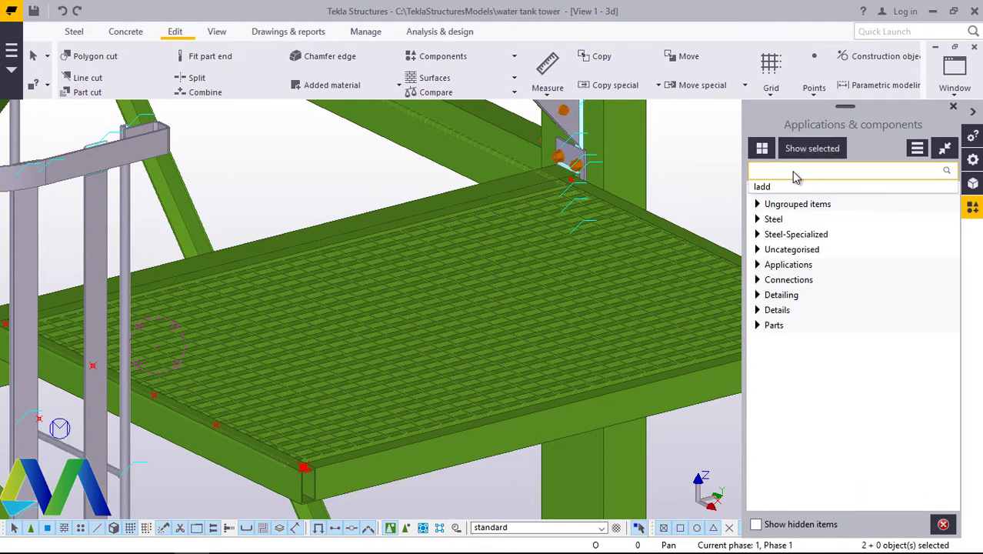
pyautogui.write('ha')
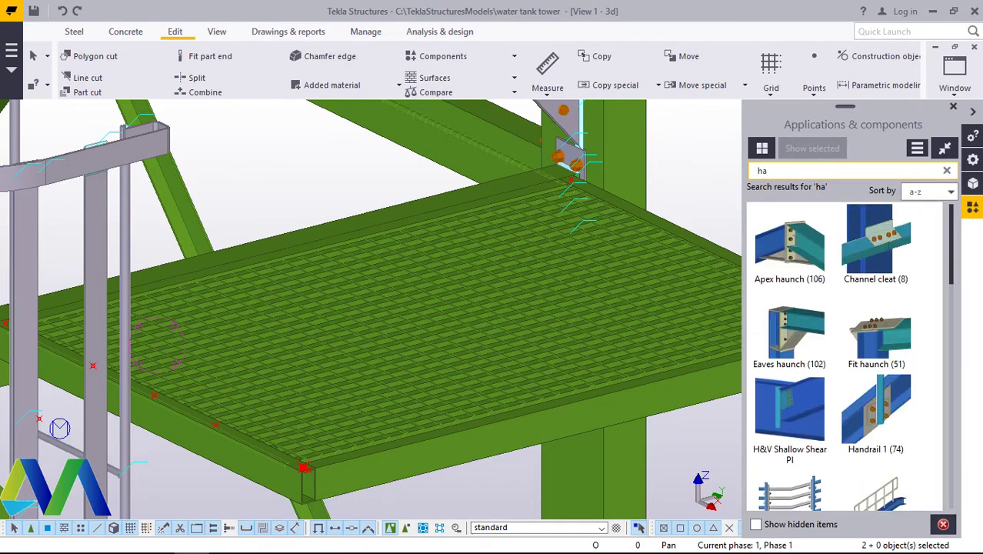
pyautogui.scroll(-2, 821, 339)
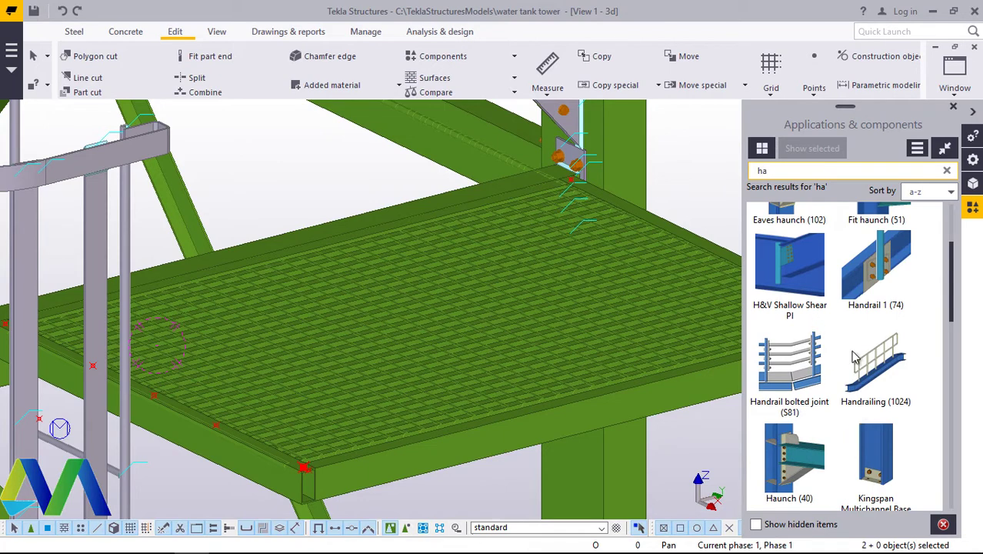
pyautogui.scroll(-2, 854, 356)
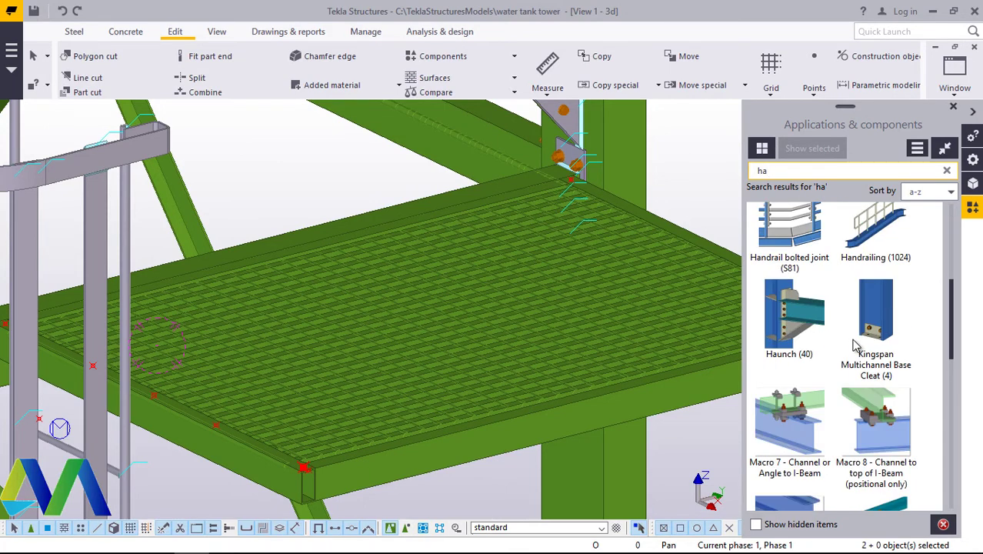
pyautogui.write('nd')
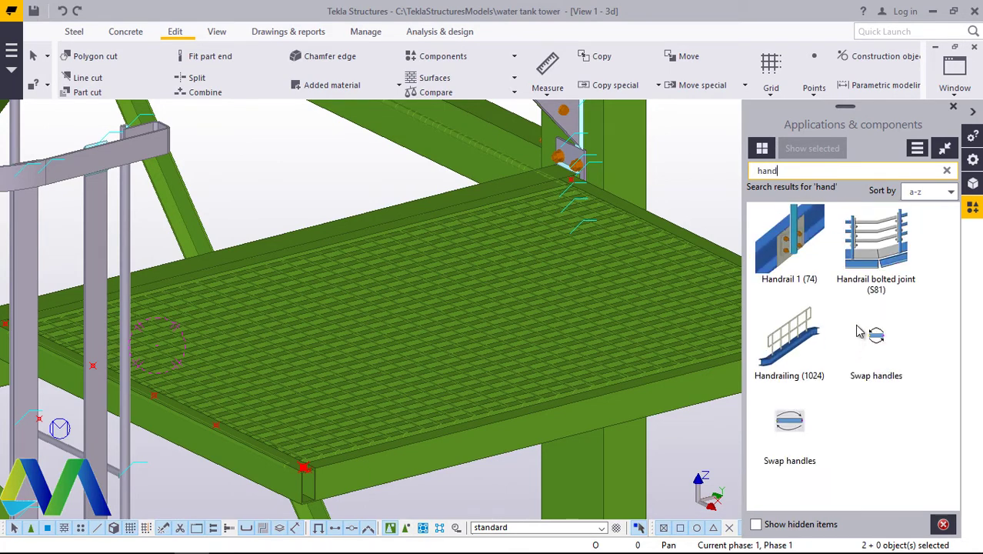
# Step: Try a Handrailing (1024) on the ladder-side beam between the inner corner and the reference point nearest the outer corner, and undo it
pyautogui.click(810, 349)
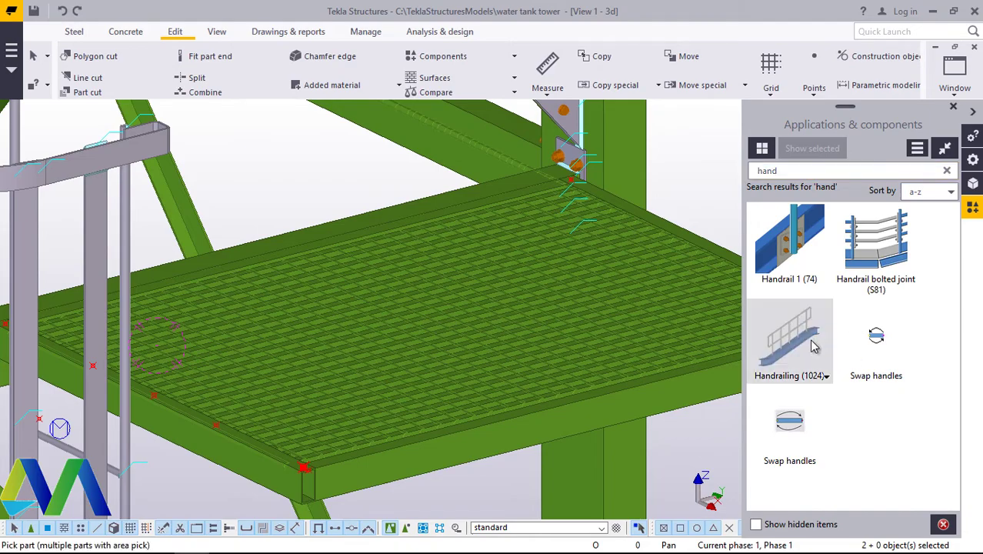
pyautogui.scroll(5, 325, 467)
pyautogui.scroll(-5, 408, 457)
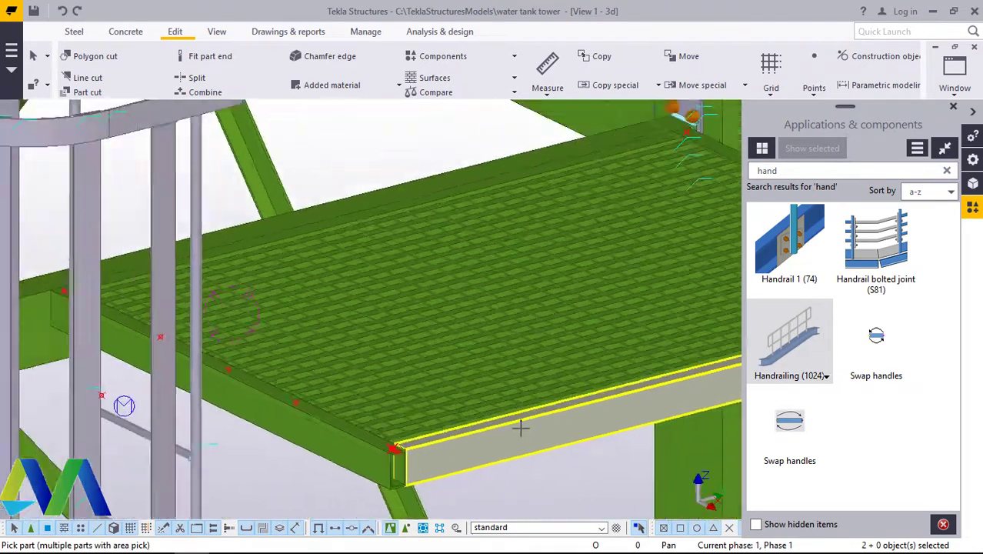
pyautogui.scroll(4, 392, 400)
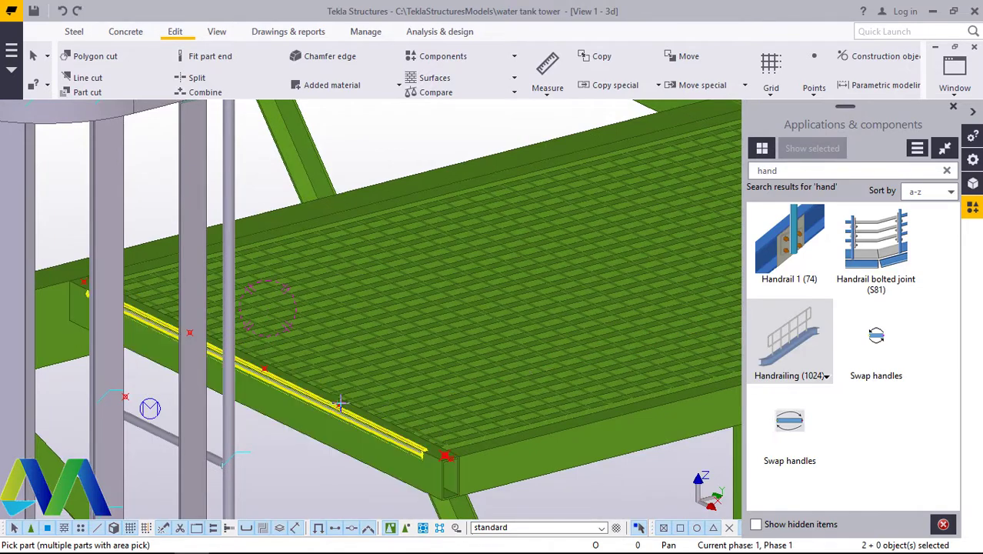
pyautogui.scroll(3, 338, 402)
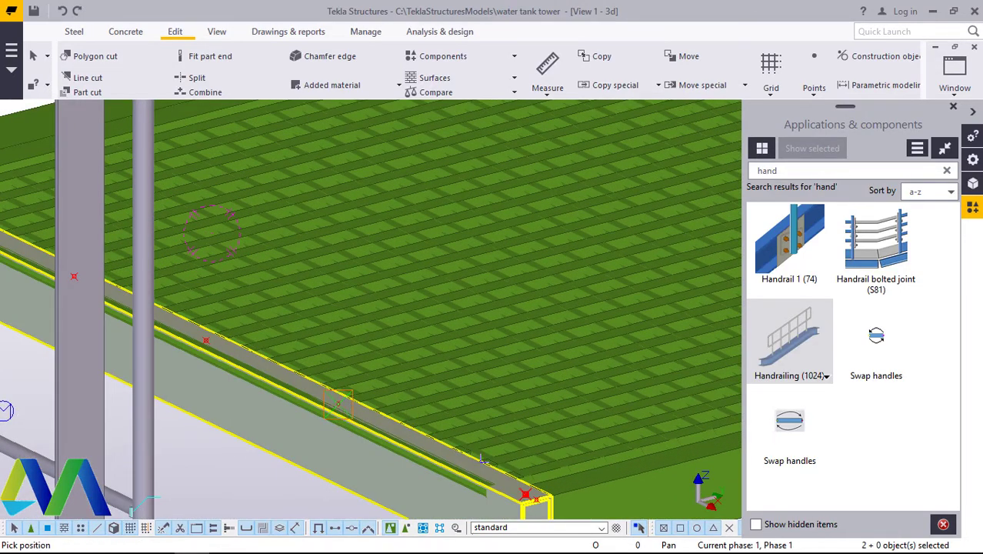
pyautogui.scroll(-4, 480, 459)
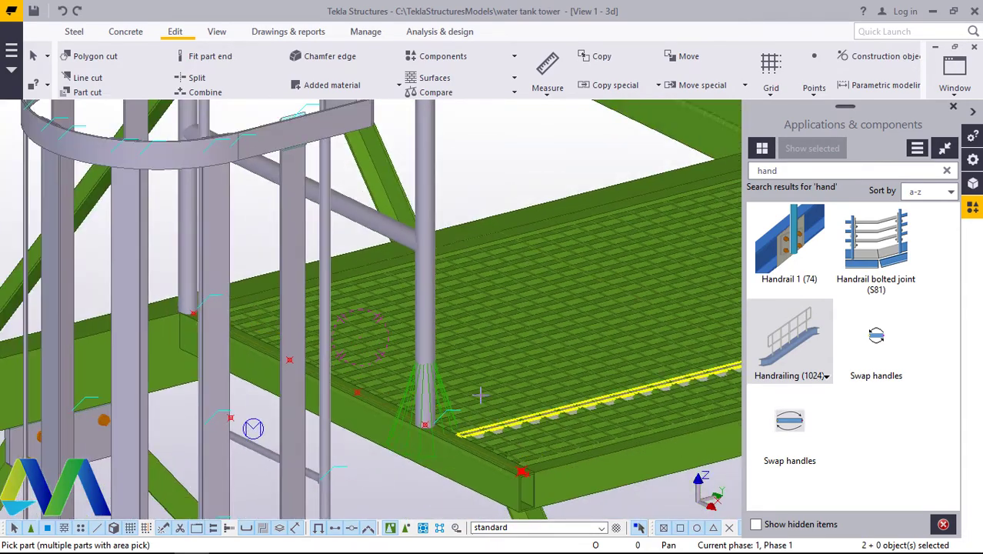
pyautogui.rightClick(446, 216)
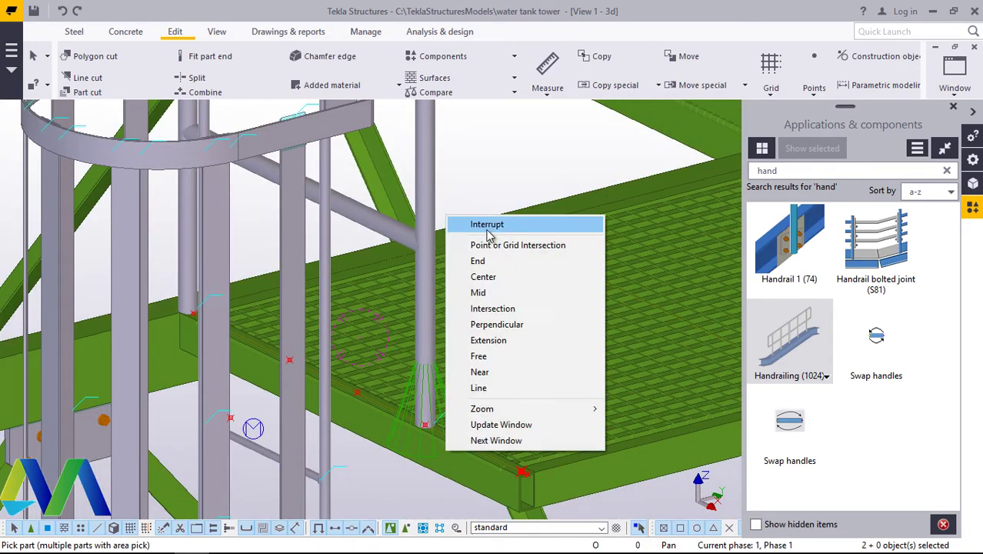
pyautogui.click(487, 225)
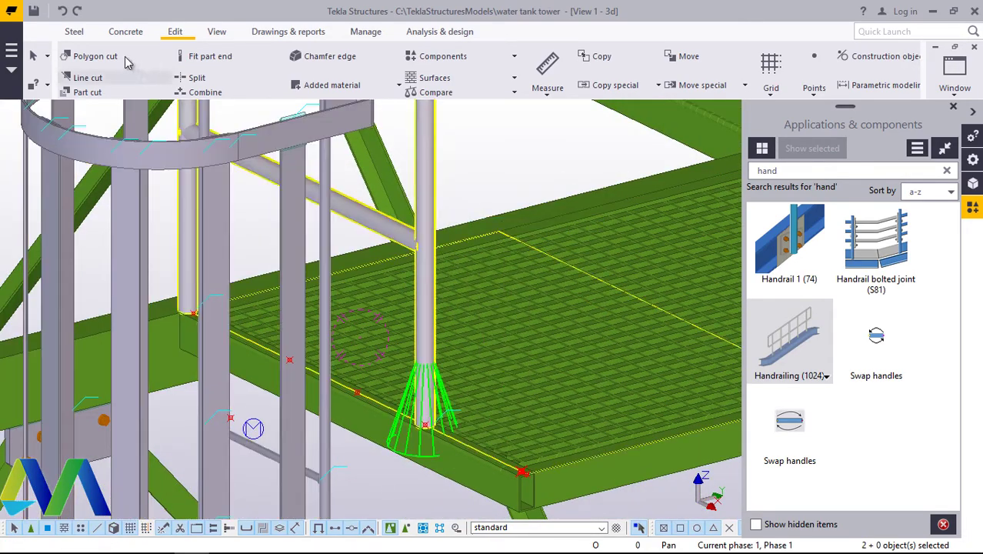
pyautogui.click(62, 11)
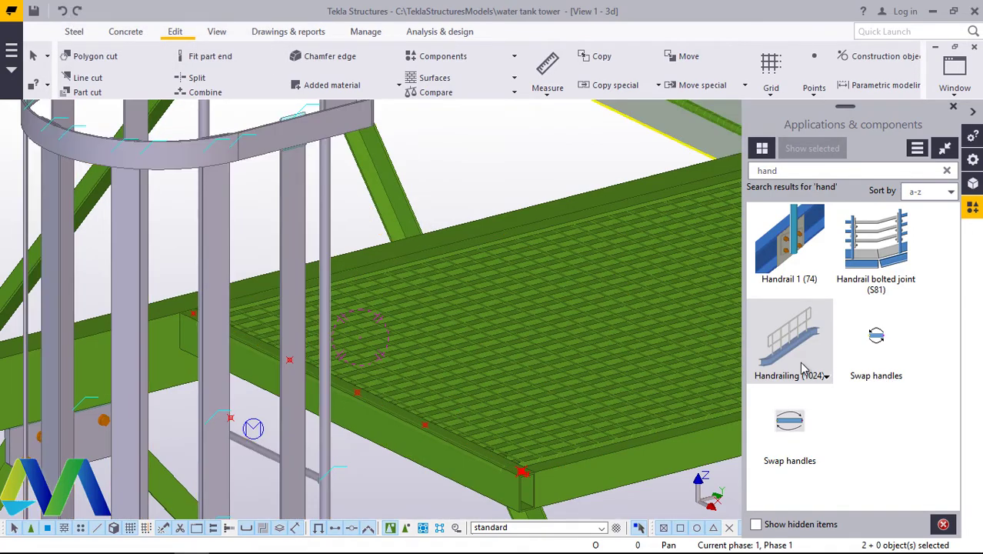
# Step: Place a Handrailing (1024) on the platform's long outer edge beam between the two outer corner points
pyautogui.doubleClick(764, 350)
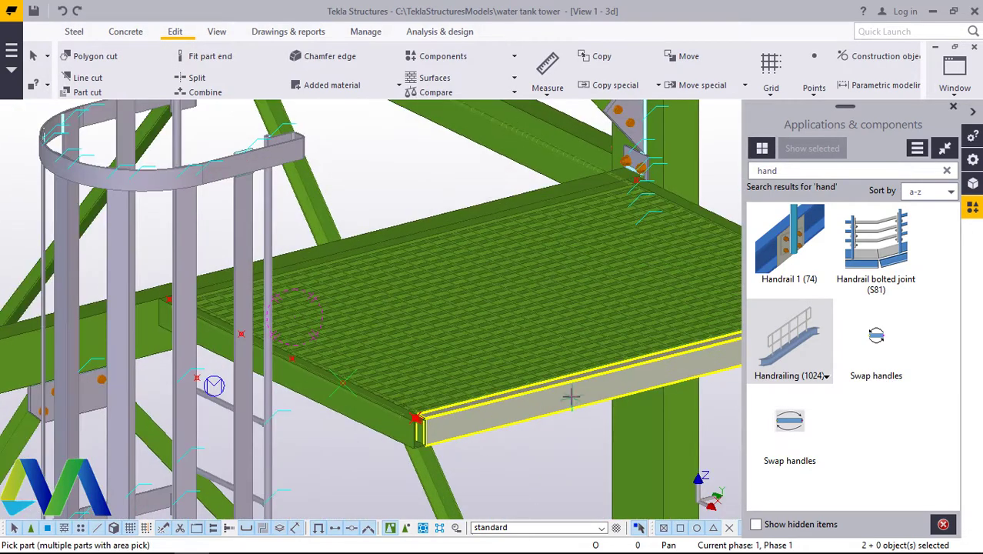
pyautogui.click(571, 396)
pyautogui.scroll(5, 416, 419)
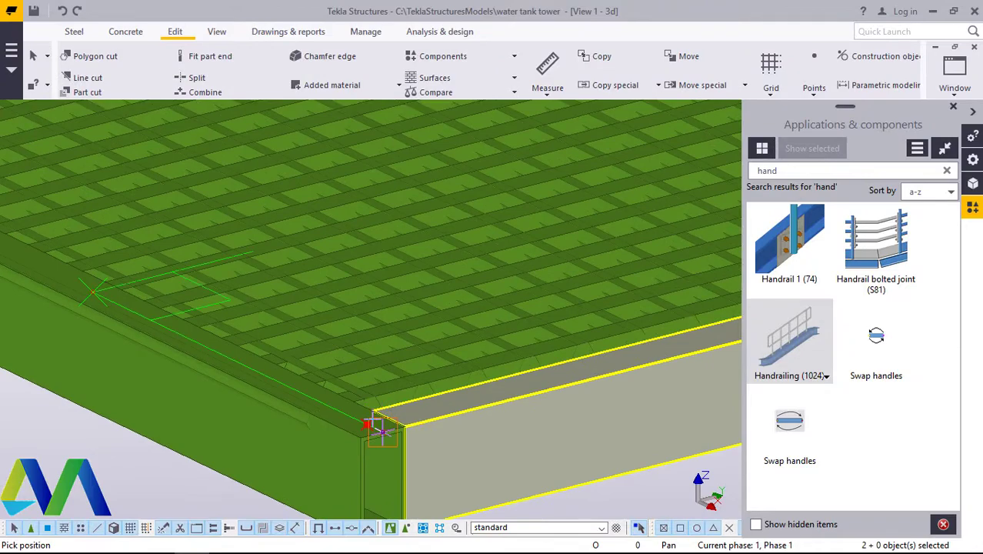
pyautogui.click(379, 420)
pyautogui.scroll(-6, 342, 422)
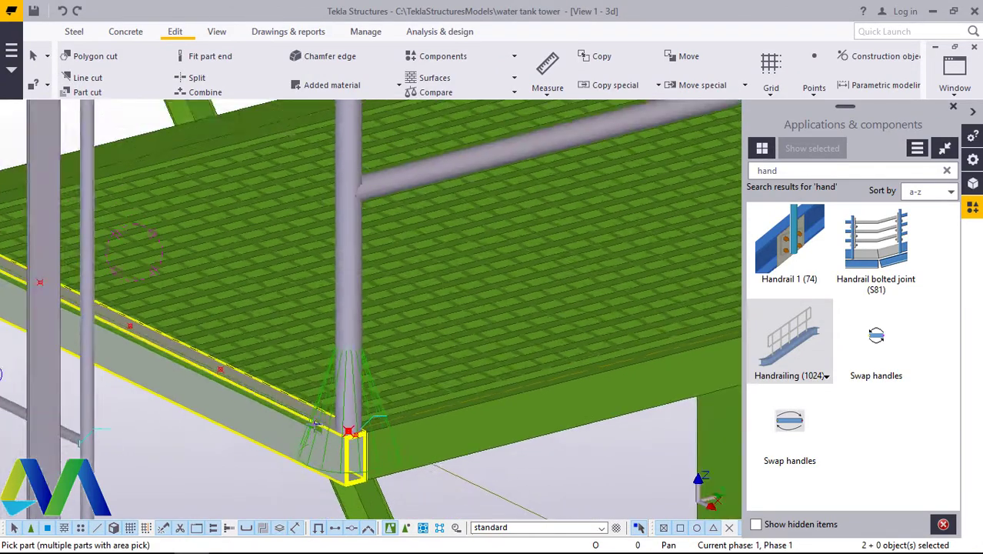
pyautogui.scroll(6, 588, 358)
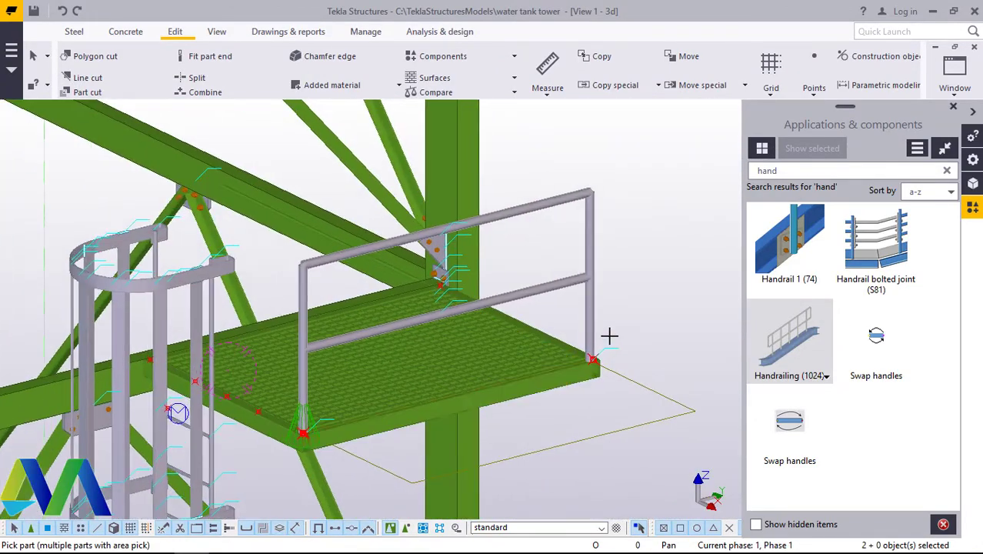
# Step: Place a Handrailing (1024) on the short beam opposite the ladder, from the outer corner point to the inner corner point
pyautogui.scroll(5, 585, 373)
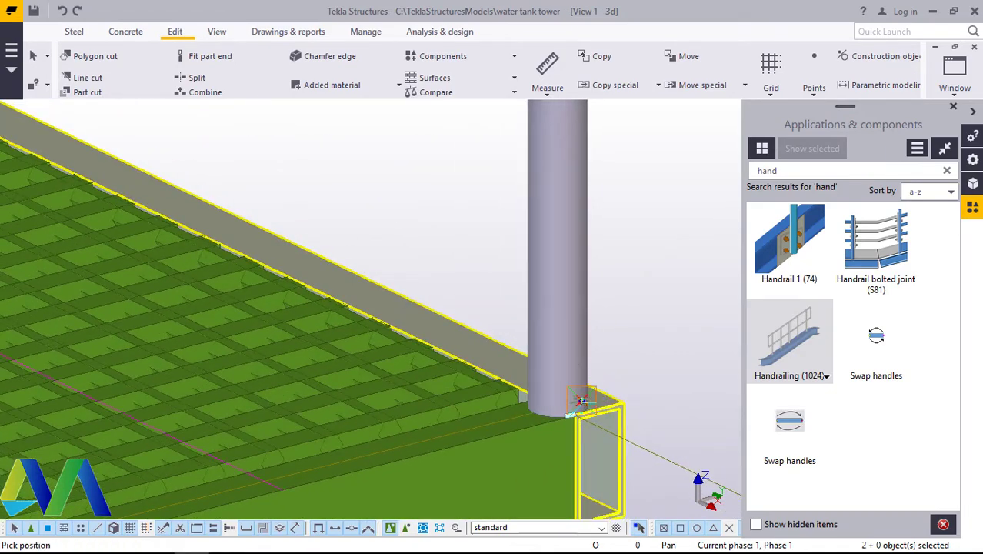
pyautogui.click(582, 403)
pyautogui.scroll(-6, 584, 400)
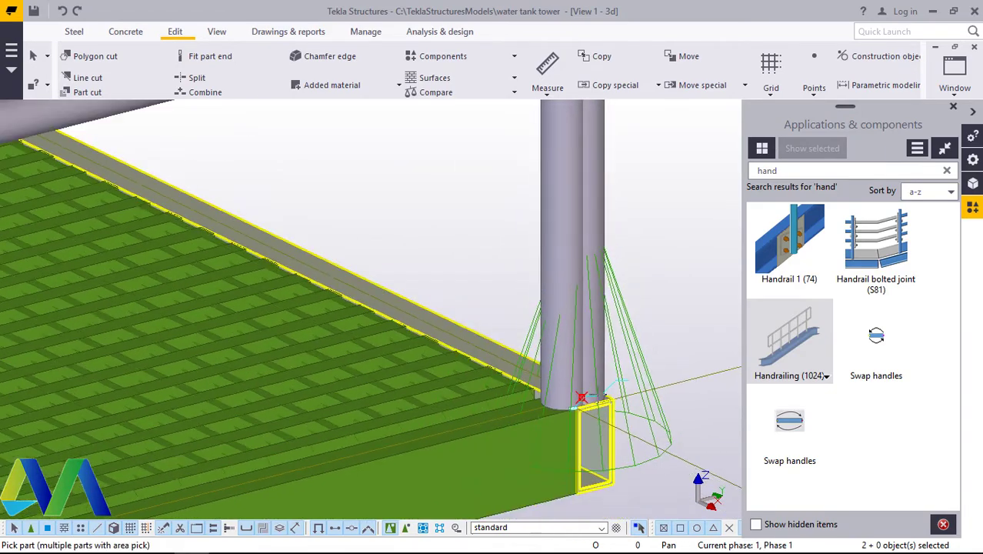
pyautogui.scroll(-2, 606, 394)
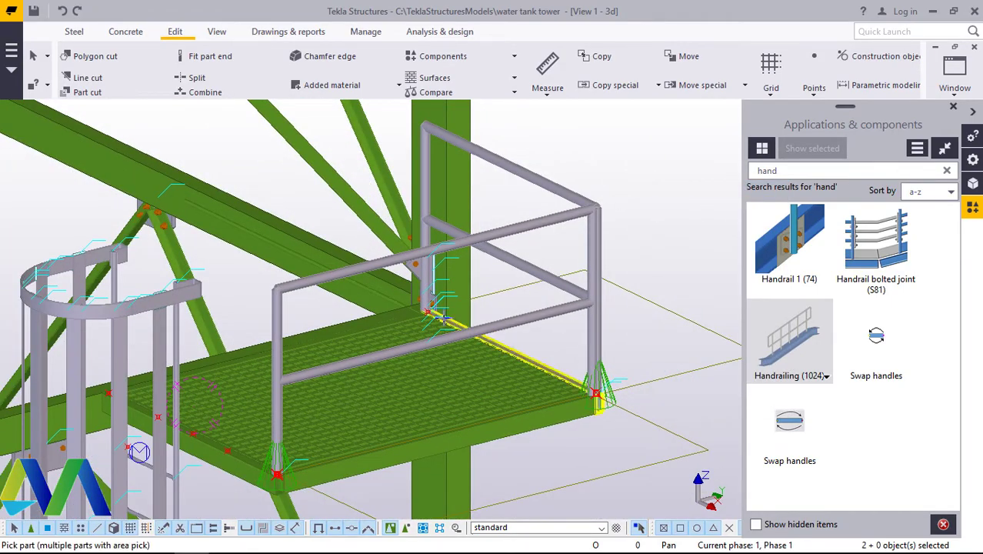
# Step: Place a Handrailing (1024) along the platform's inner edge between its two corner points and end the command
pyautogui.scroll(8, 422, 316)
pyautogui.scroll(3, 423, 315)
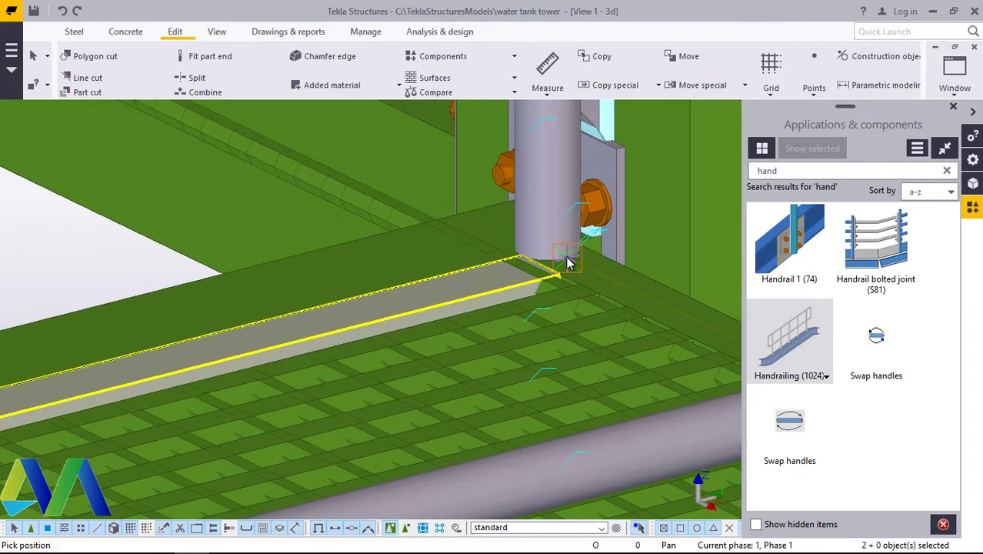
pyautogui.scroll(-10, 567, 263)
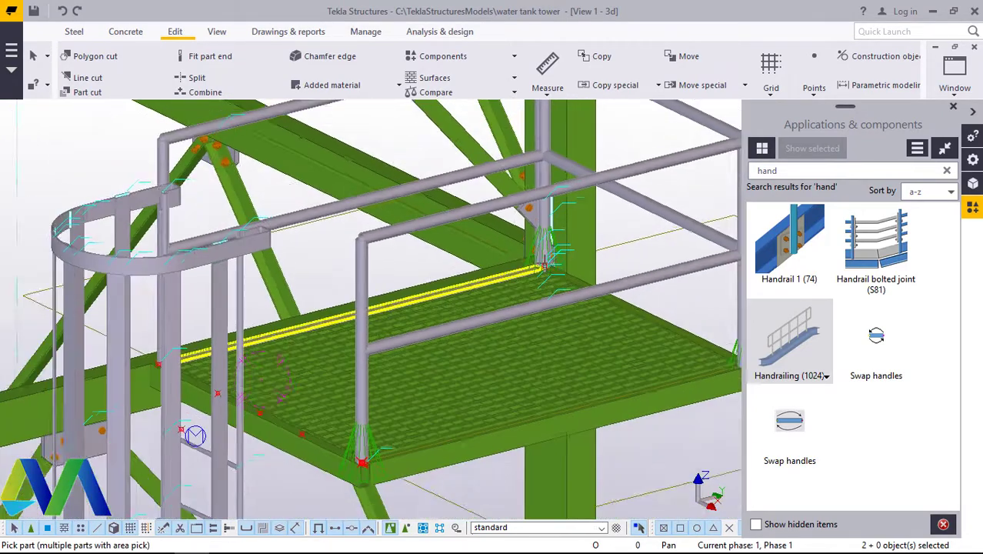
pyautogui.scroll(-2, 545, 265)
pyautogui.scroll(3, 216, 281)
pyautogui.rightClick(156, 188)
pyautogui.click(189, 198)
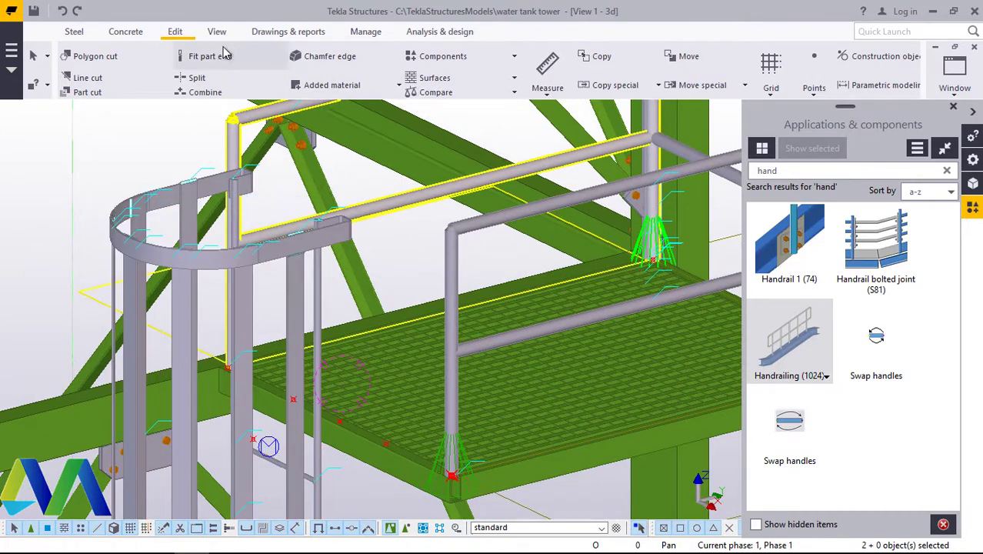
# Step: Examine from above the platform's ladder-side edge, where the ladder cage meets the grating and its reference points
pyautogui.click(216, 31)
pyautogui.click(538, 78)
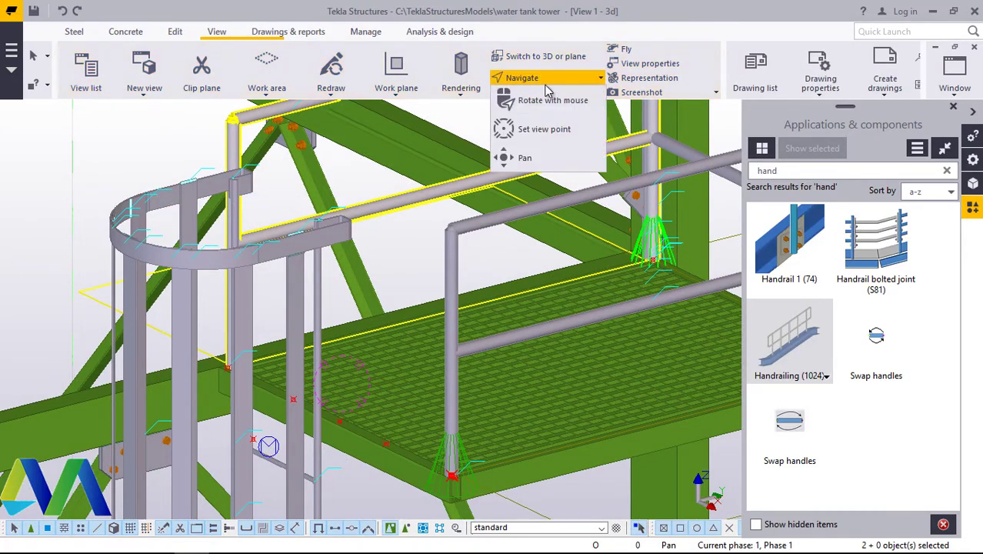
pyautogui.click(549, 100)
pyautogui.moveTo(308, 355); pyautogui.dragTo(325, 381)
pyautogui.keyDown('ctrl'); pyautogui.moveTo(324, 380); pyautogui.dragTo(213, 390, button='middle'); pyautogui.keyUp('ctrl')
pyautogui.scroll(3, 360, 237)
pyautogui.moveTo(390, 262); pyautogui.dragTo(539, 282)
pyautogui.rightClick(514, 253)
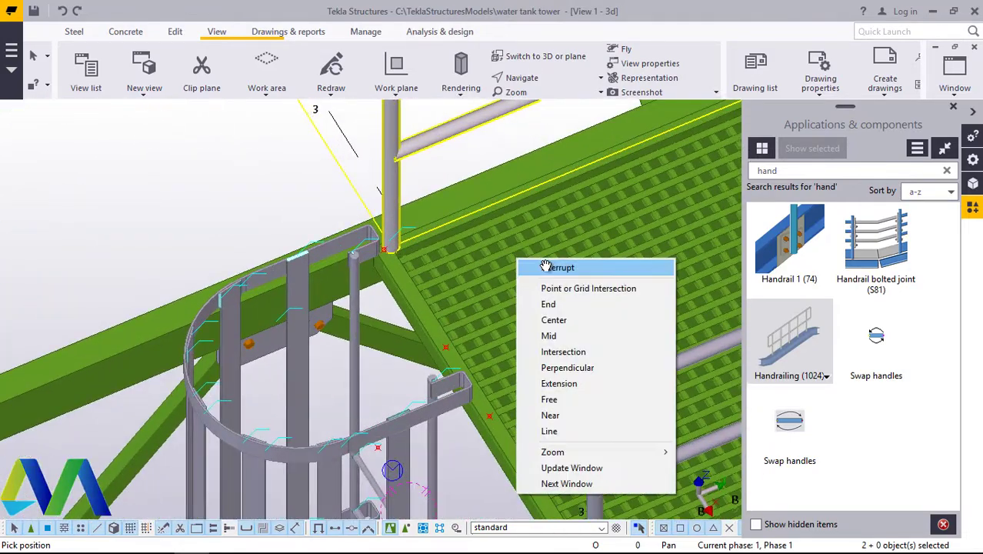
pyautogui.click(548, 267)
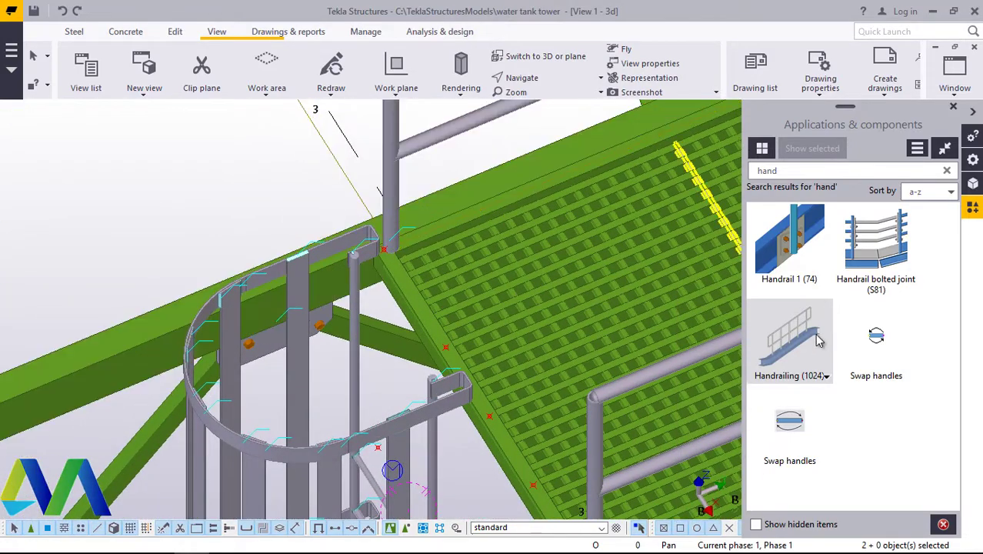
# Step: Try a Handrailing (1024) on the ladder-side beam from the reference point nearest the inner corner to the outer corner, and undo it
pyautogui.scroll(1, 437, 329)
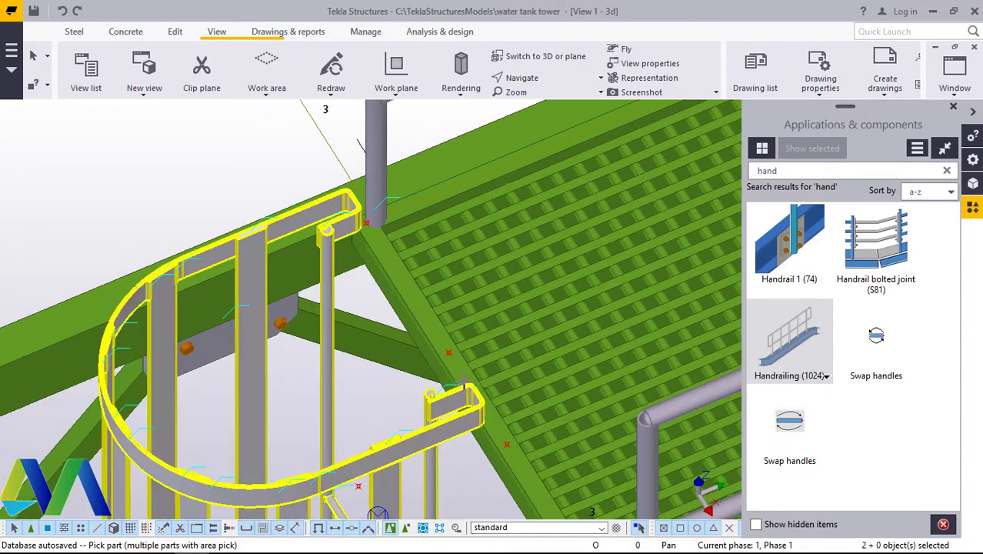
pyautogui.scroll(3, 384, 249)
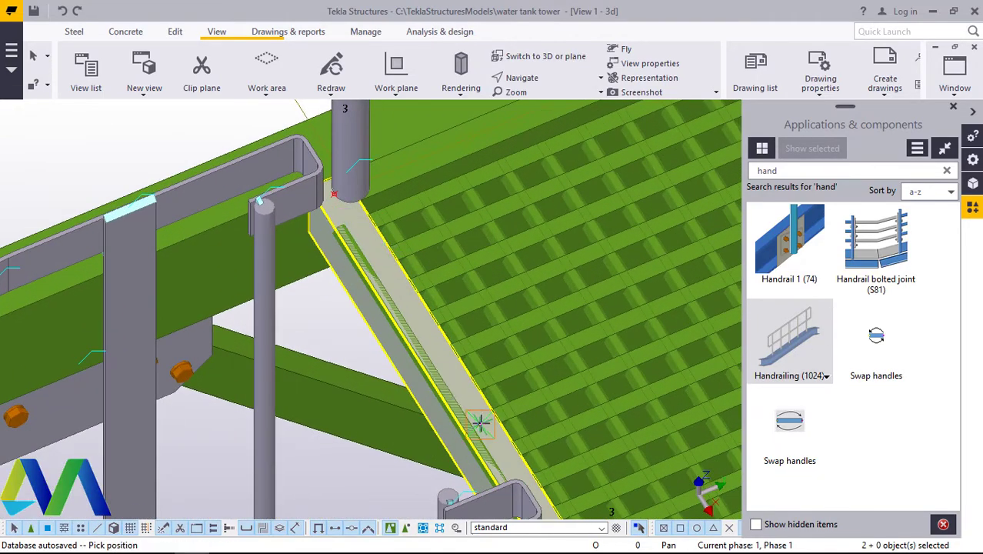
pyautogui.click(480, 425)
pyautogui.scroll(-8, 478, 424)
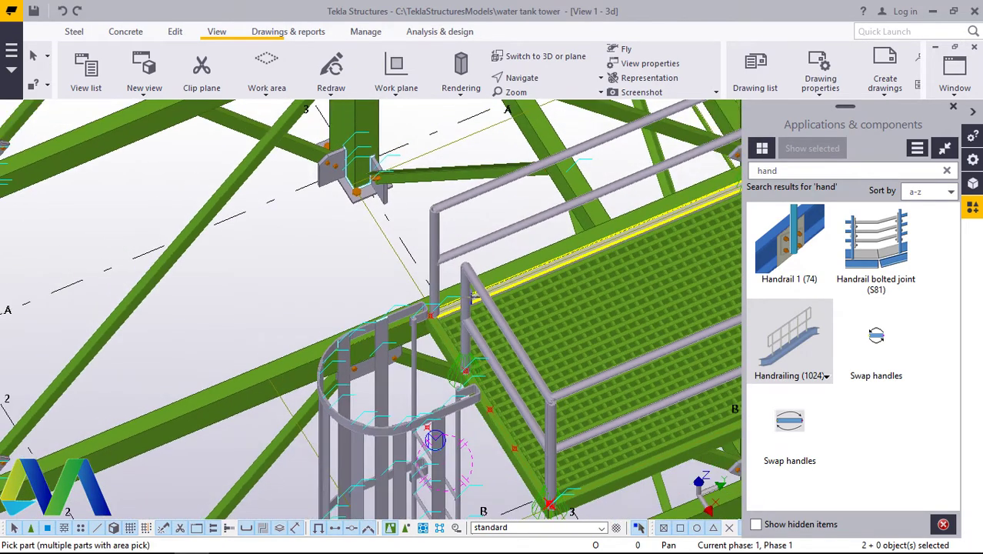
pyautogui.scroll(5, 474, 298)
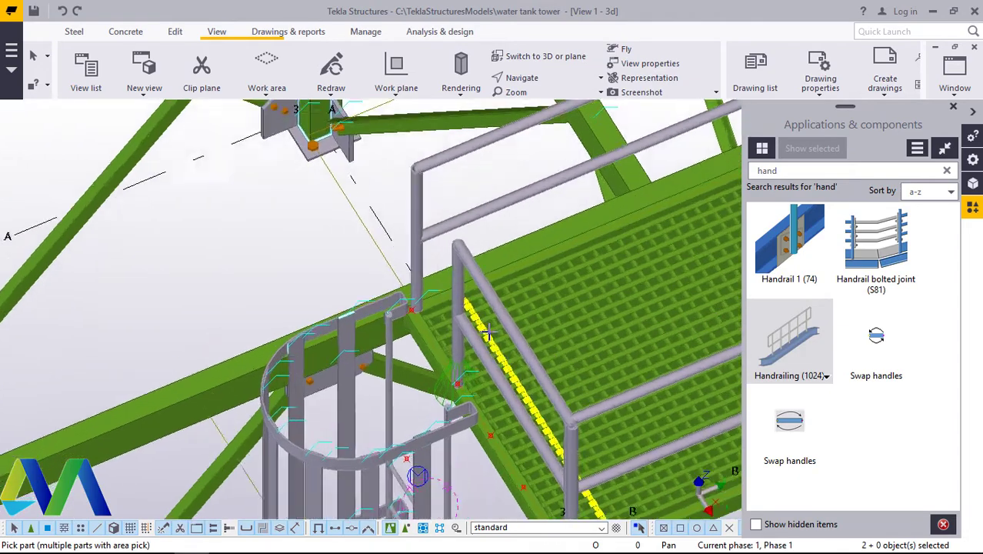
pyautogui.scroll(-6, 493, 330)
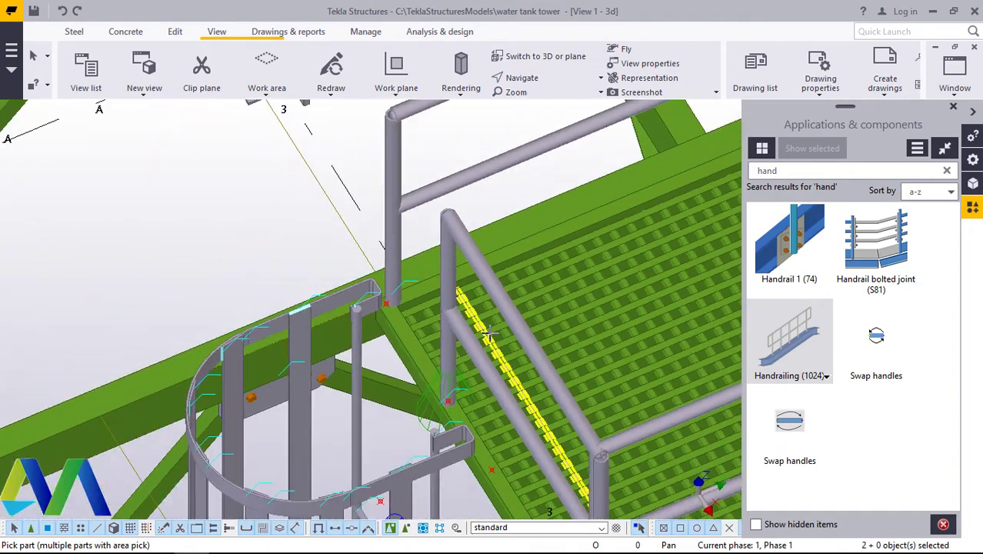
pyautogui.scroll(3, 498, 397)
pyautogui.scroll(3, 498, 397)
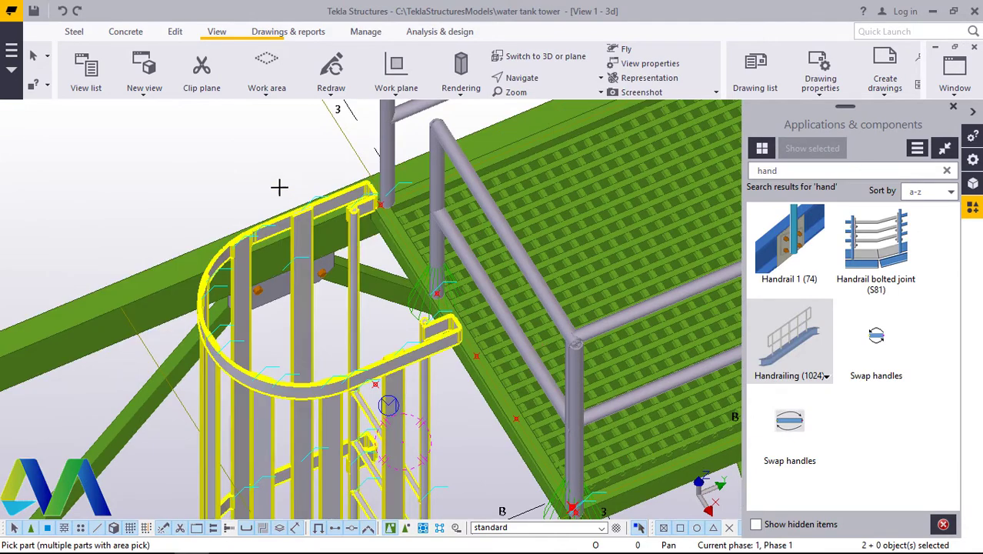
pyautogui.click(64, 11)
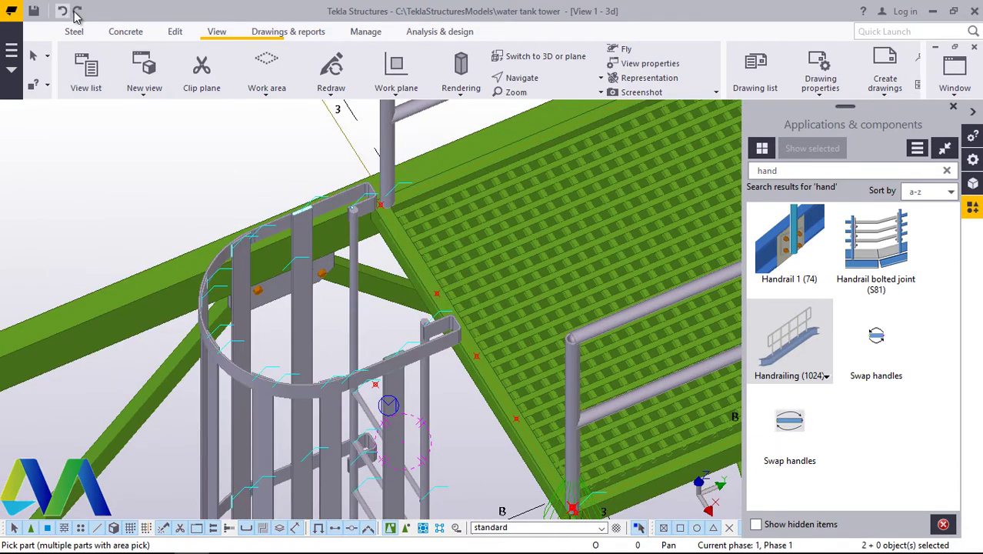
pyautogui.scroll(2, 492, 443)
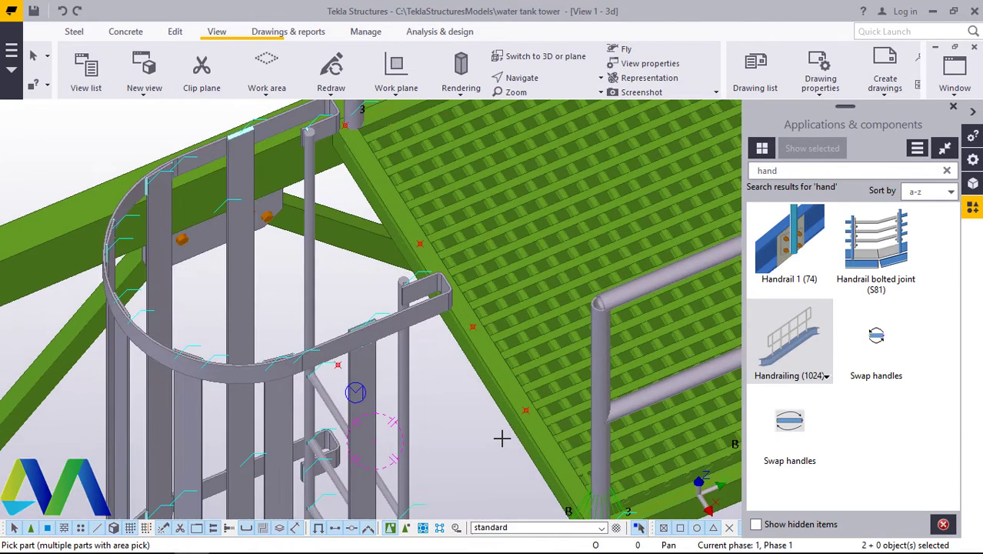
# Step: Place a Handrailing (1024) on the ladder-side beam from the outer corner to the middle reference point, and close the component catalog
pyautogui.scroll(-2, 516, 430)
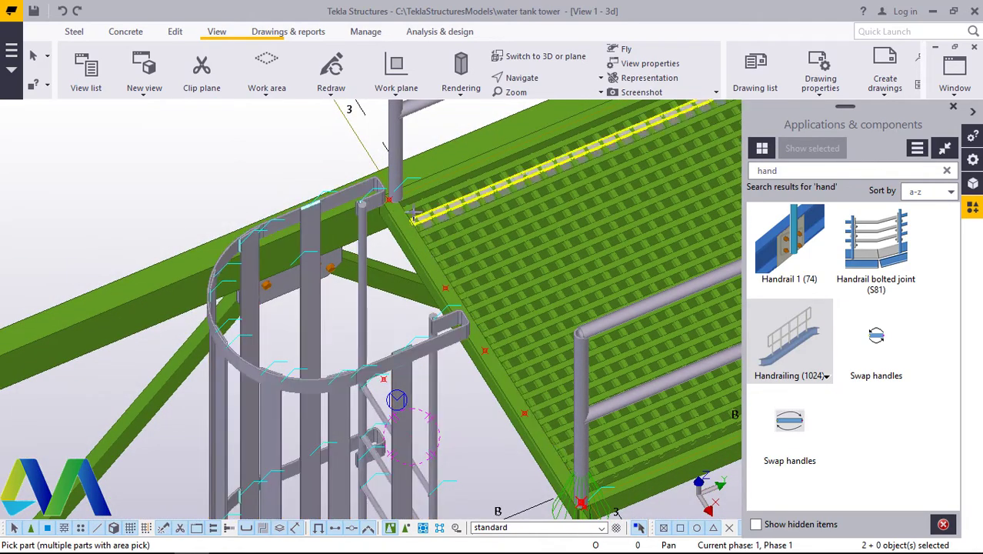
pyautogui.scroll(2, 525, 433)
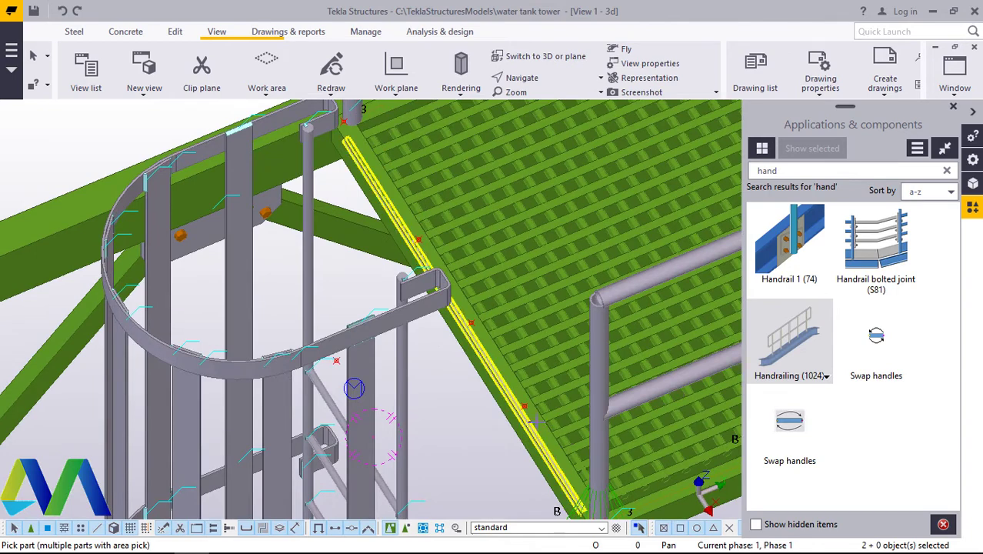
pyautogui.scroll(3, 504, 360)
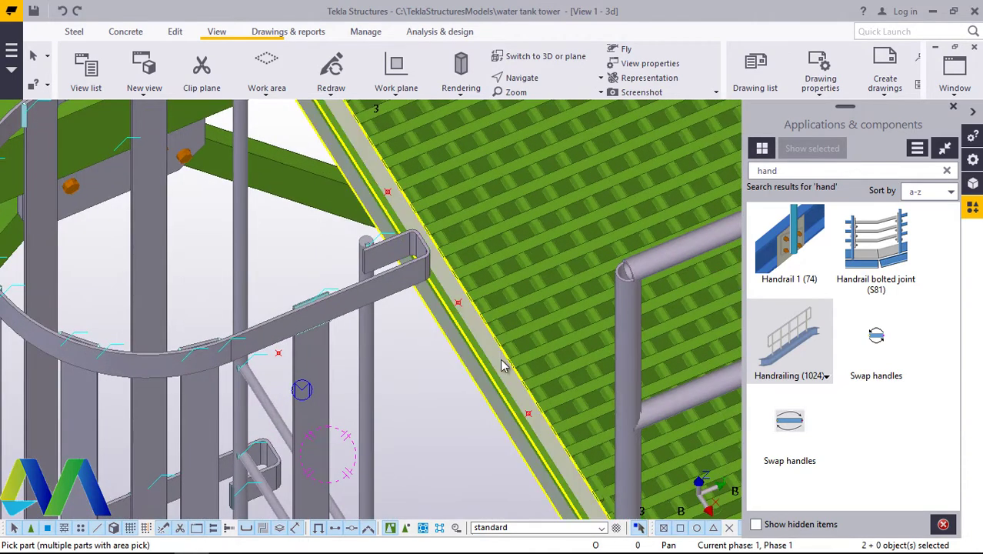
pyautogui.click(459, 303)
pyautogui.scroll(-3, 487, 375)
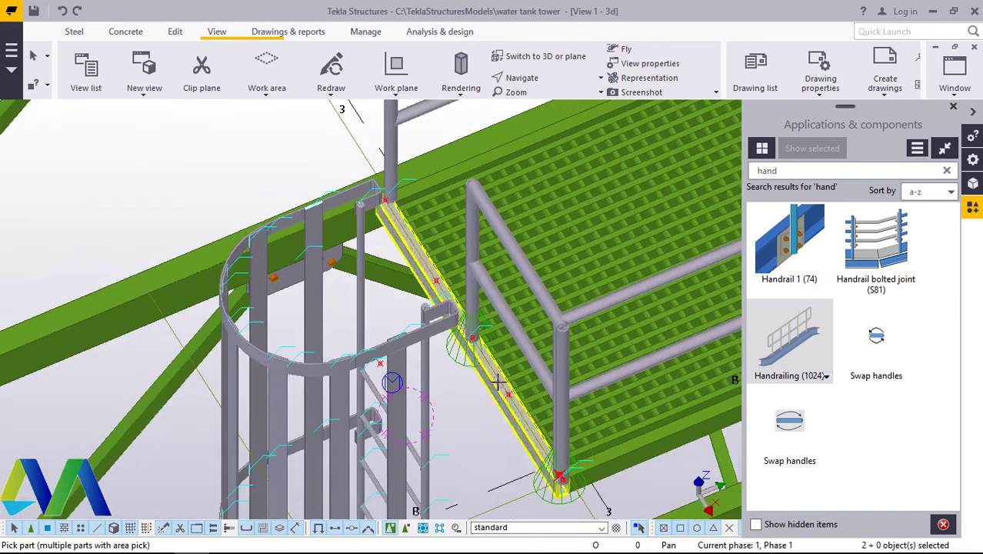
pyautogui.scroll(4, 436, 249)
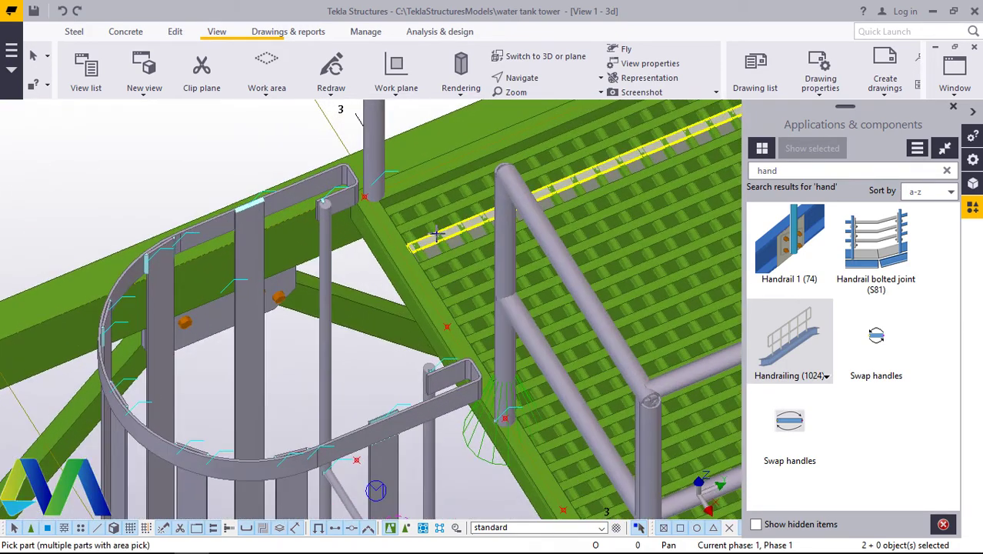
pyautogui.rightClick(435, 198)
pyautogui.click(458, 205)
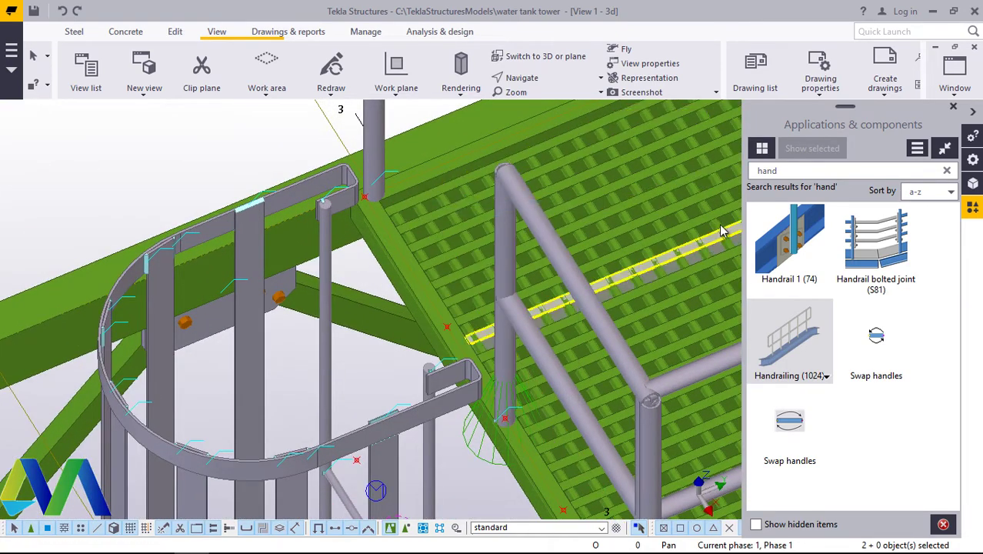
pyautogui.click(953, 108)
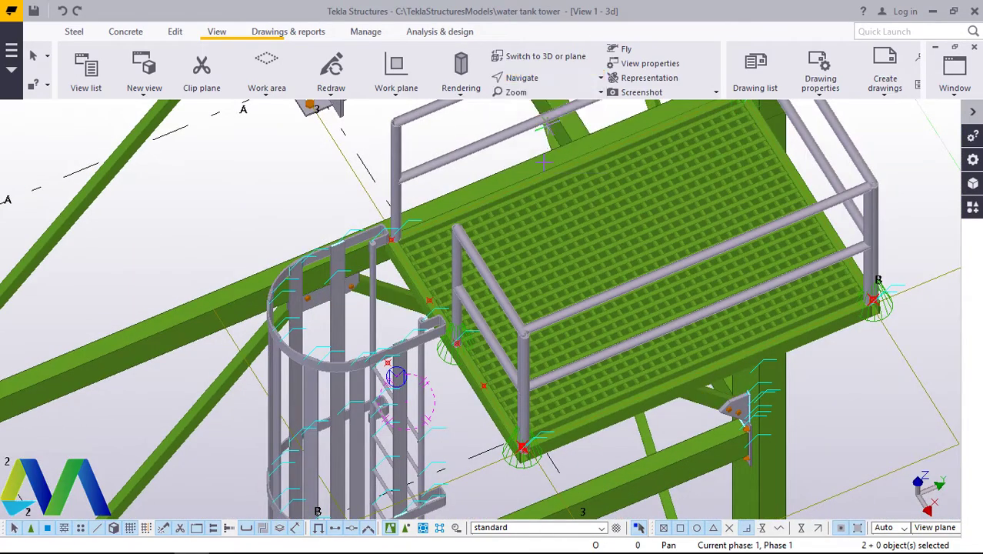
# Step: Set the post spacing of the handrail along the platform's long outer edge to 600 mm
pyautogui.keyDown('ctrl'); pyautogui.moveTo(544, 341); pyautogui.dragTo(566, 185, button='middle'); pyautogui.keyUp('ctrl')
pyautogui.scroll(-1, 481, 328)
pyautogui.keyDown('ctrl'); pyautogui.moveTo(480, 329); pyautogui.dragTo(569, 342, button='middle'); pyautogui.keyUp('ctrl')
pyautogui.scroll(2, 570, 341)
pyautogui.rightClick(572, 239)
pyautogui.click(595, 250)
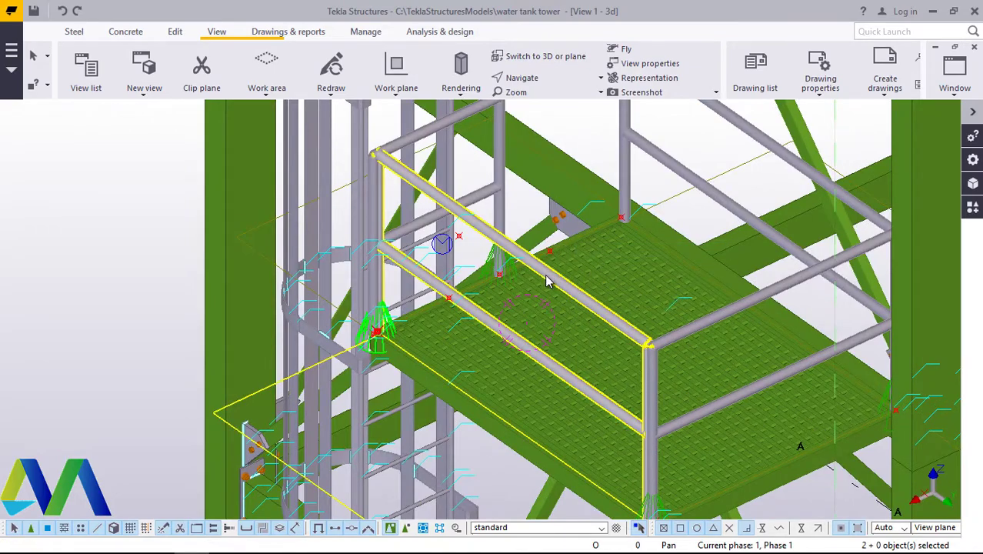
pyautogui.doubleClick(546, 280)
pyautogui.keyDown('ctrl'); pyautogui.moveTo(747, 241); pyautogui.dragTo(649, 273, button='middle'); pyautogui.keyUp('ctrl')
pyautogui.scroll(5, 649, 274)
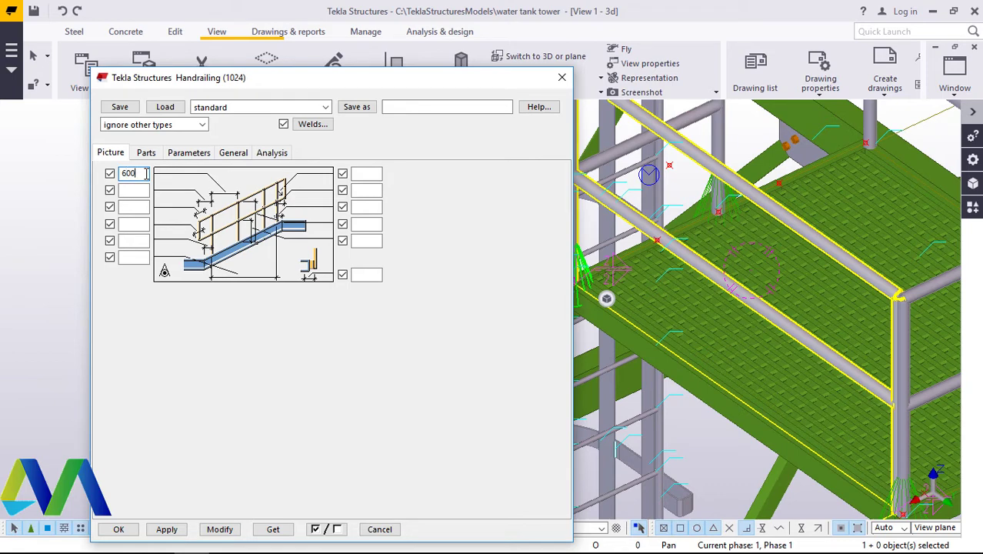
pyautogui.click(219, 531)
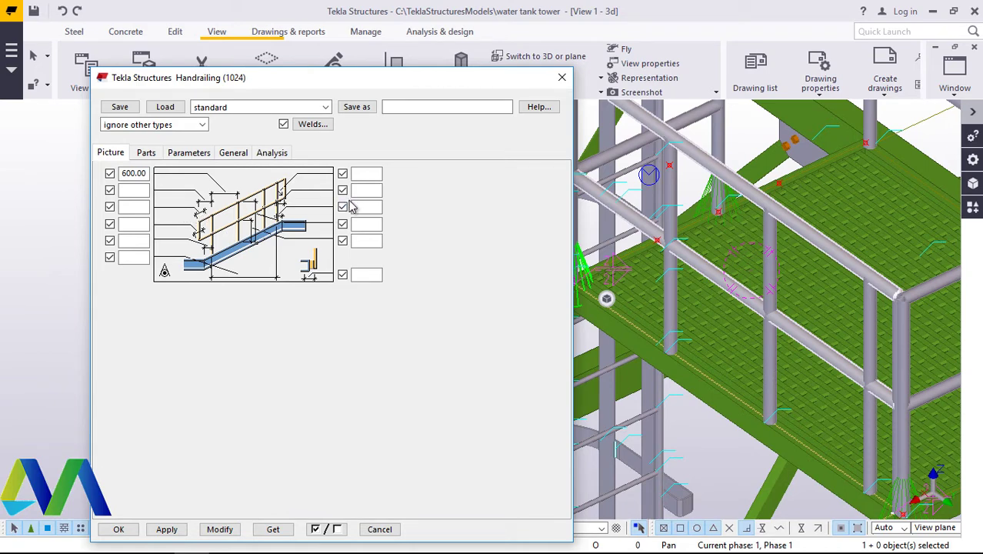
pyautogui.click(119, 529)
# Step: Set the post spacing of the handrail on the short side opposite the ladder to 600 mm
pyautogui.scroll(6, 904, 336)
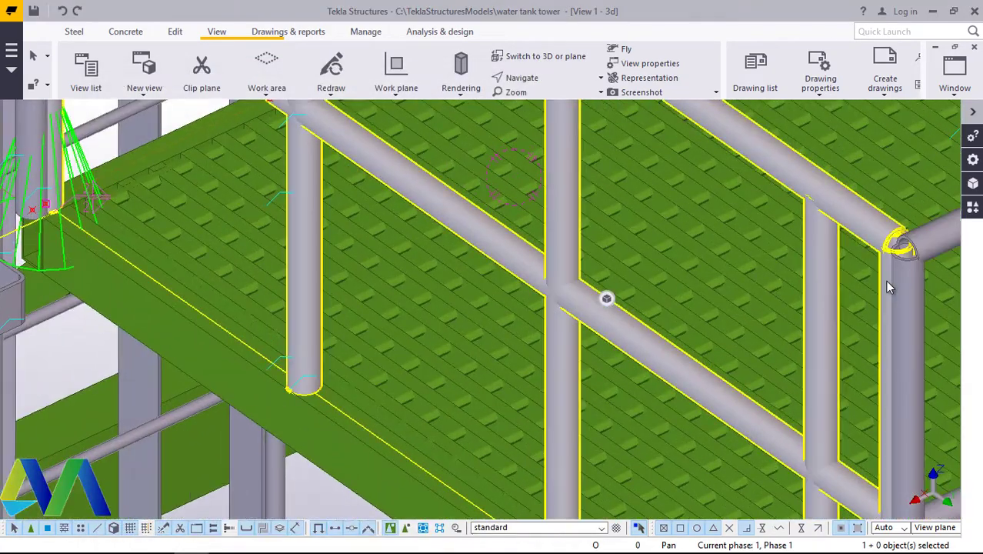
pyautogui.scroll(-6, 606, 302)
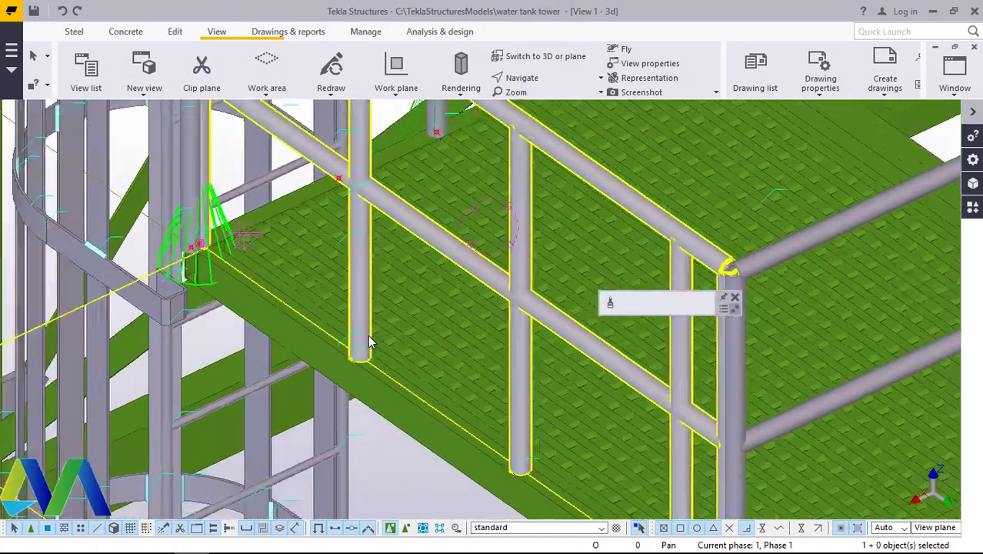
pyautogui.scroll(-2, 454, 388)
pyautogui.scroll(3, 576, 466)
pyautogui.scroll(-2, 505, 466)
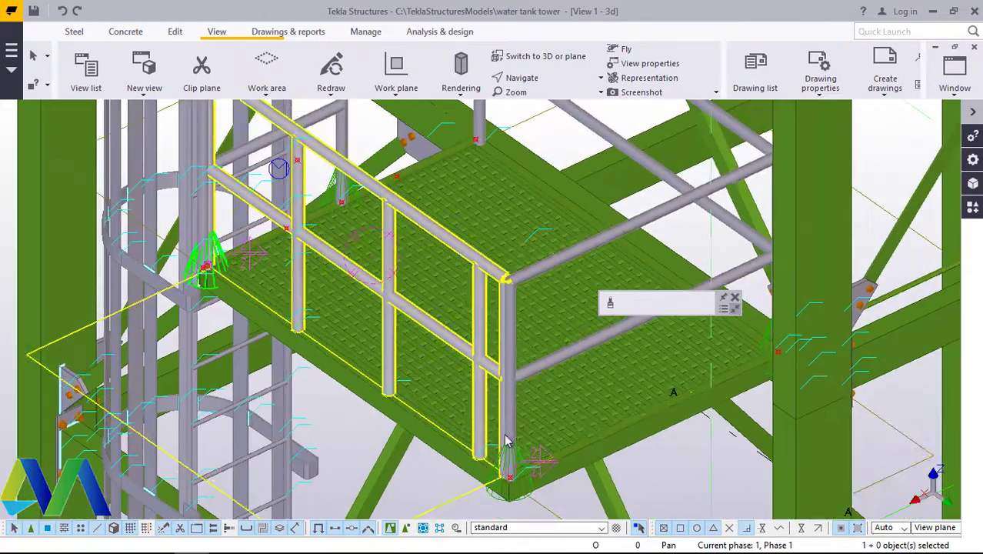
pyautogui.doubleClick(582, 348)
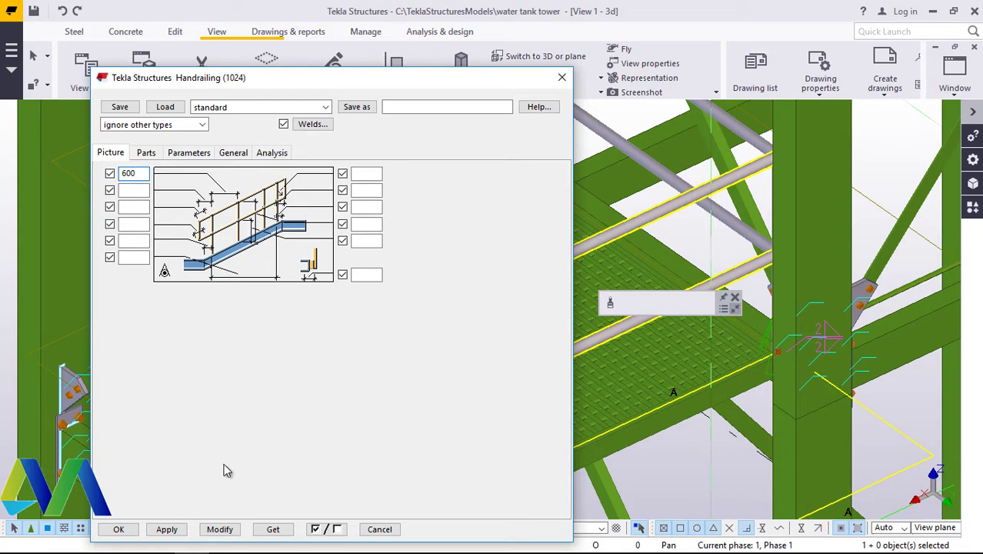
pyautogui.click(220, 529)
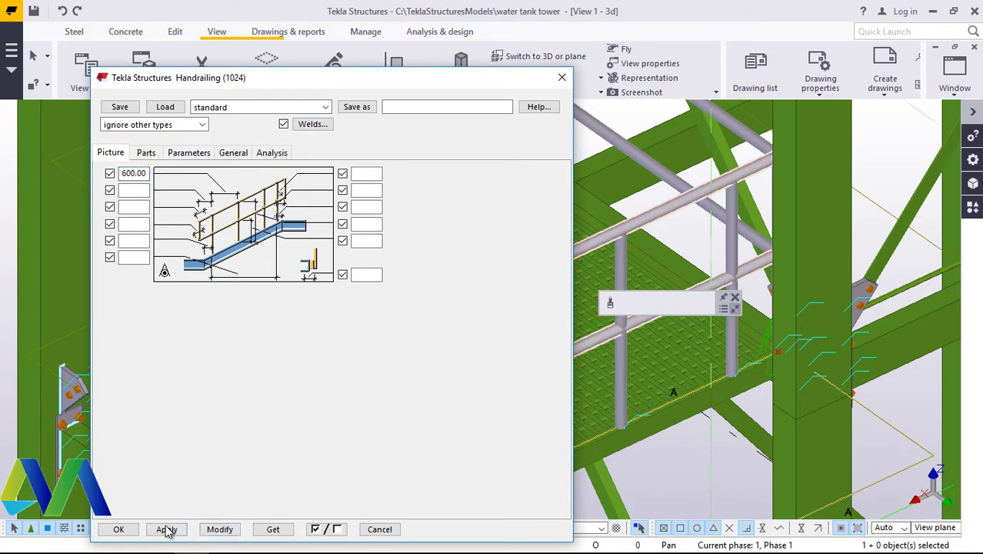
pyautogui.click(118, 529)
# Step: Set the post spacing of the handrail along the platform's inner edge to 600 mm
pyautogui.scroll(-5, 579, 219)
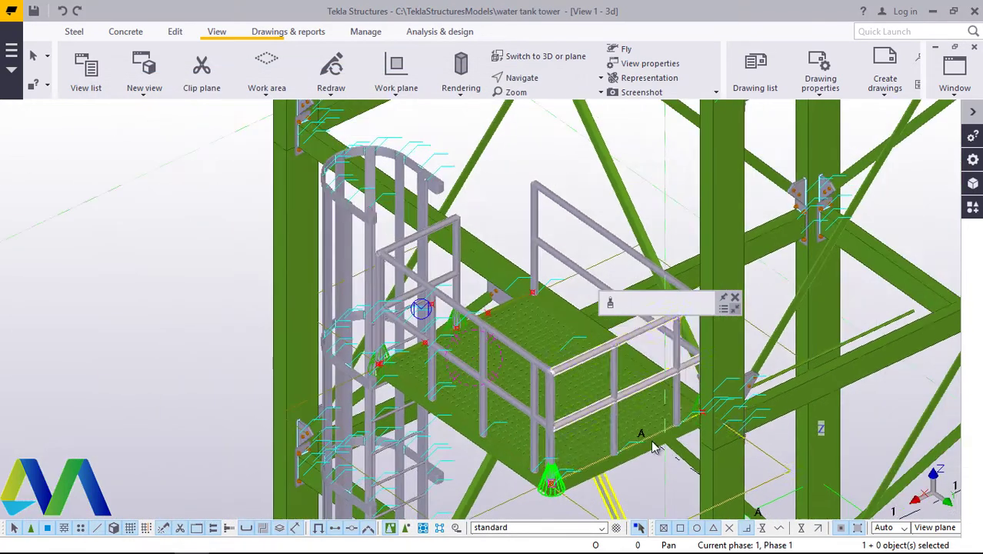
pyautogui.doubleClick(578, 219)
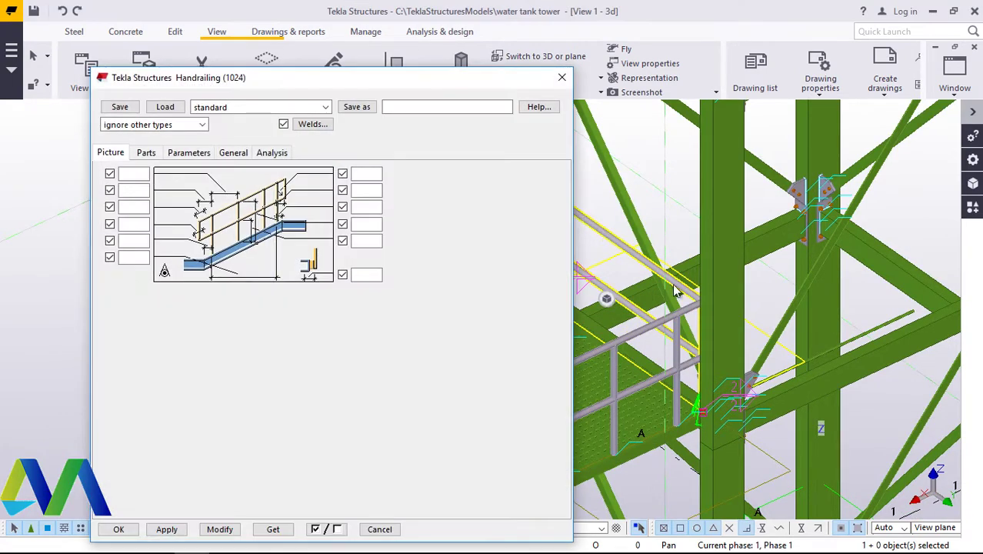
pyautogui.scroll(-3, 661, 292)
pyautogui.scroll(4, 651, 294)
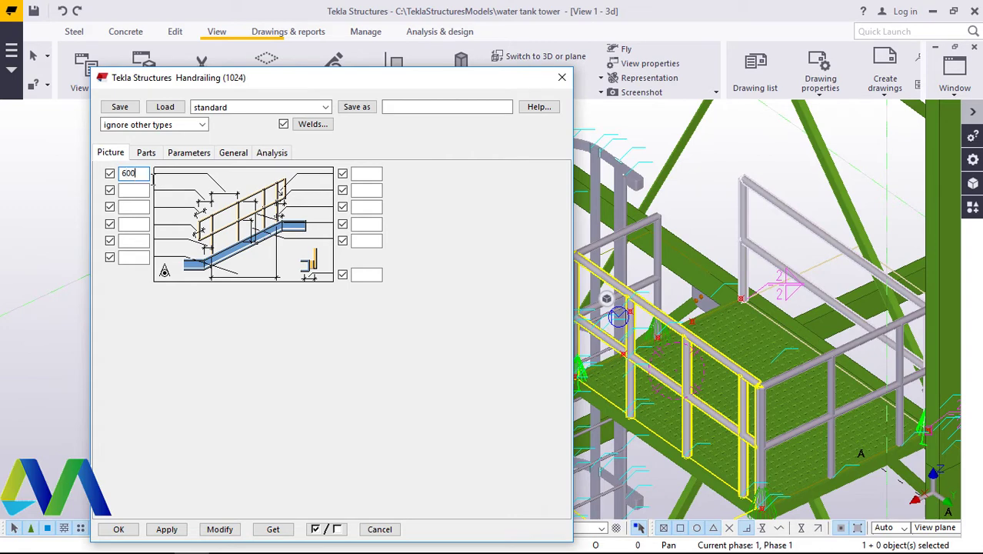
pyautogui.click(220, 530)
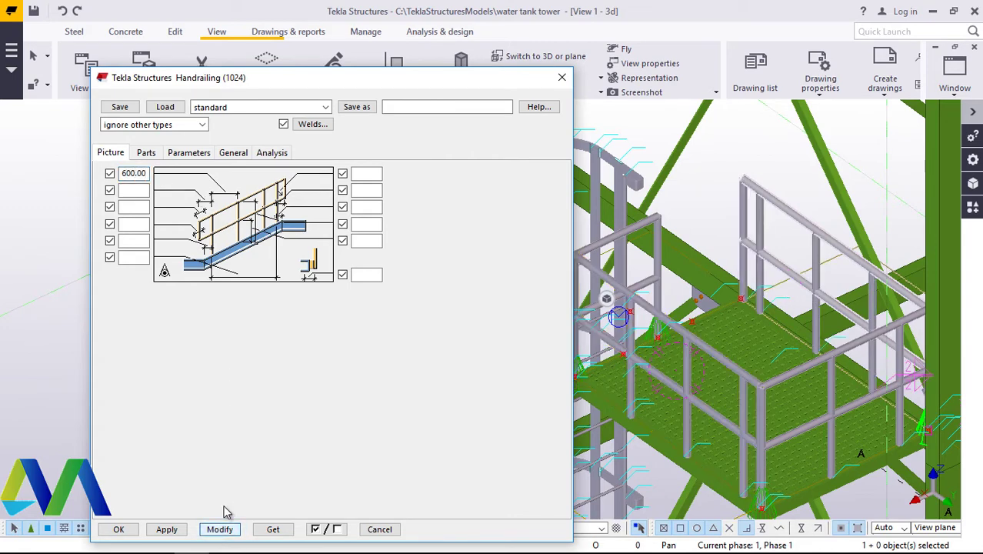
pyautogui.click(119, 529)
pyautogui.scroll(5, 693, 308)
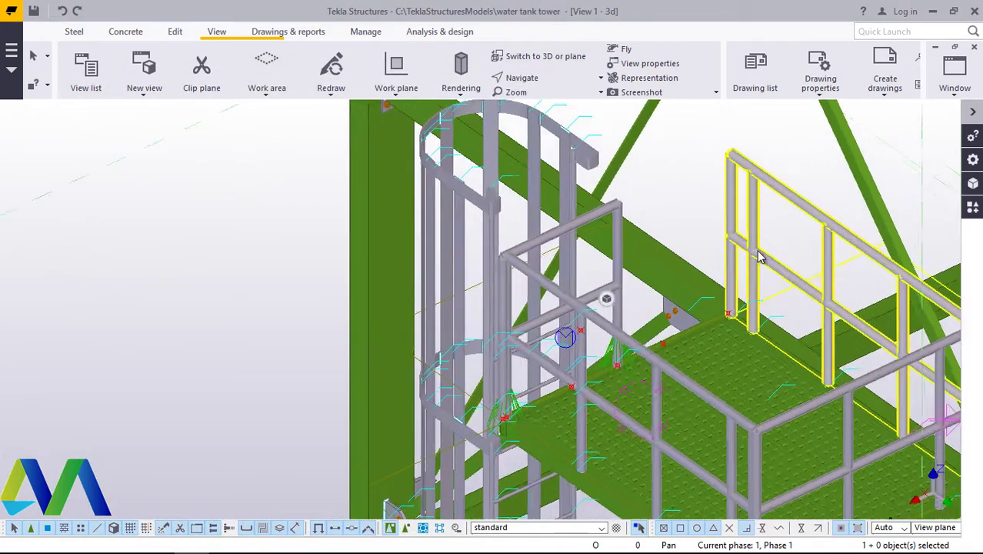
# Step: Examine the platform handrails from the ladder side and the outer corner where the long rail meets the short rail
pyautogui.click(536, 80)
pyautogui.click(560, 129)
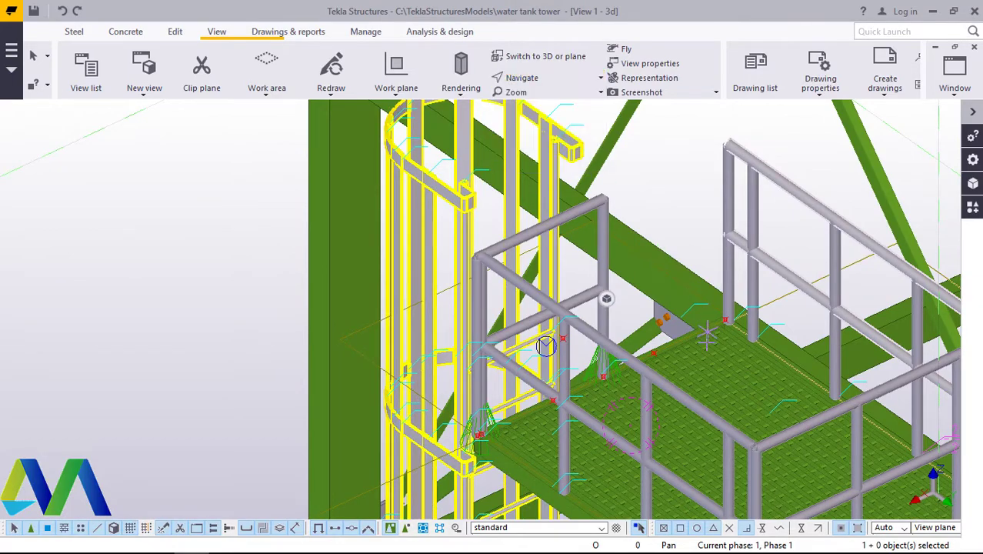
pyautogui.scroll(-8, 709, 353)
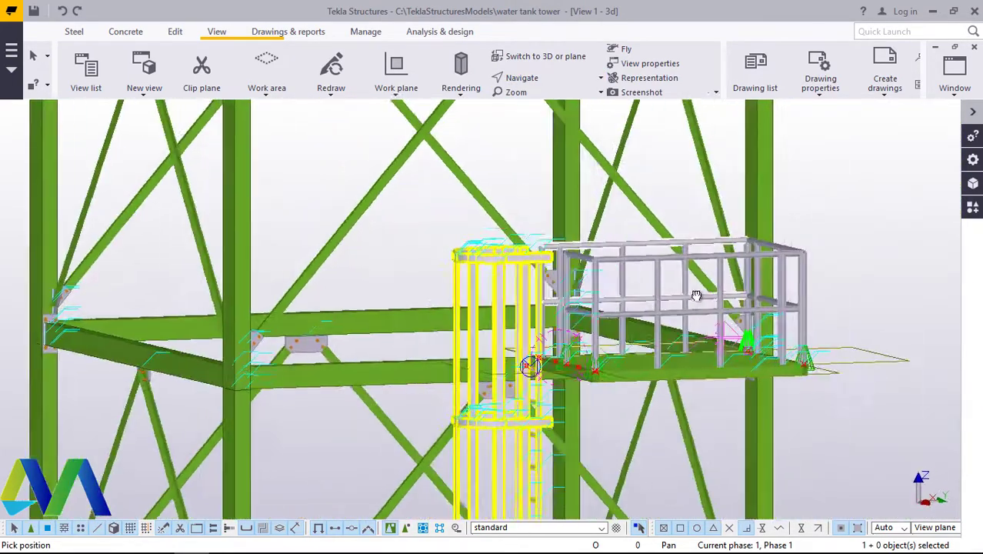
pyautogui.keyDown('ctrl'); pyautogui.moveTo(696, 296); pyautogui.dragTo(749, 363, button='middle'); pyautogui.keyUp('ctrl')
pyautogui.scroll(4, 829, 266)
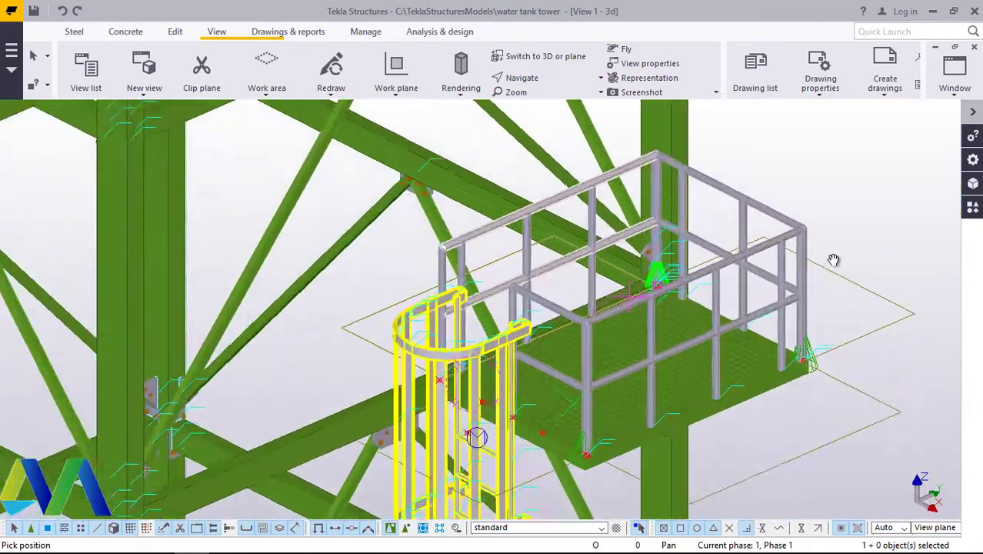
pyautogui.scroll(10, 811, 202)
pyautogui.rightClick(851, 180)
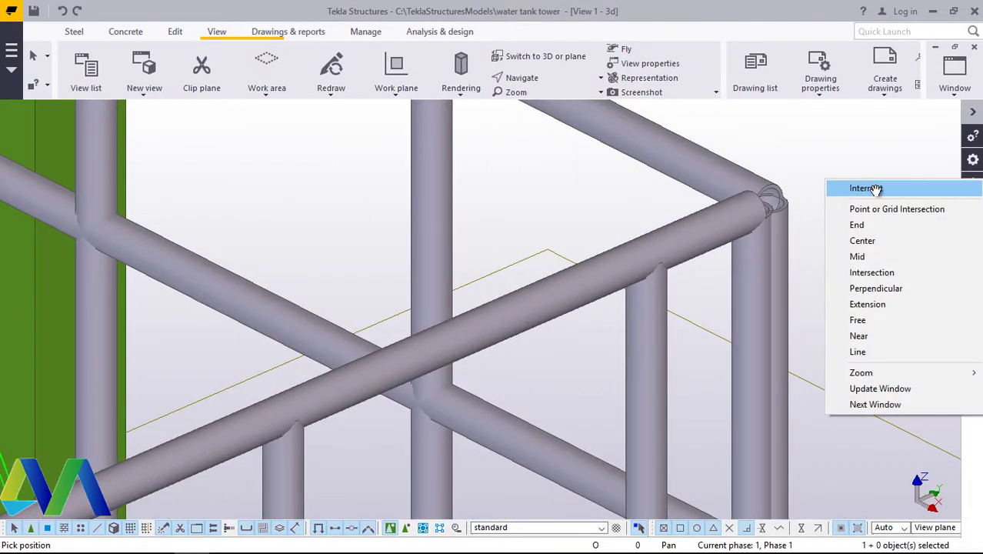
pyautogui.click(854, 187)
pyautogui.scroll(-3, 477, 288)
pyautogui.scroll(2, 596, 415)
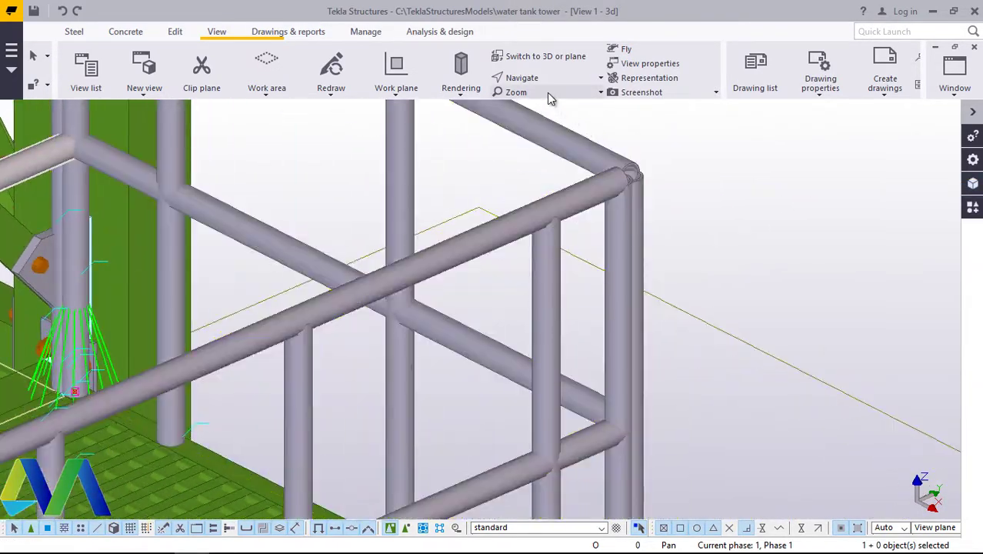
# Step: Examine the adjoining end posts at the outer corner opposite the ladder and review the short rail's Handrailing (1024) settings
pyautogui.click(543, 80)
pyautogui.click(542, 103)
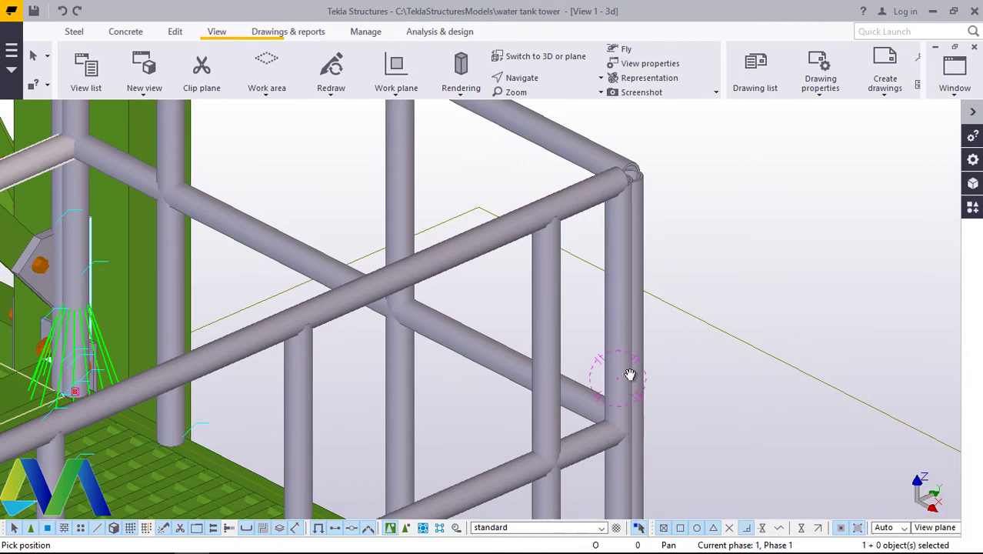
pyautogui.moveTo(630, 374); pyautogui.dragTo(630, 281)
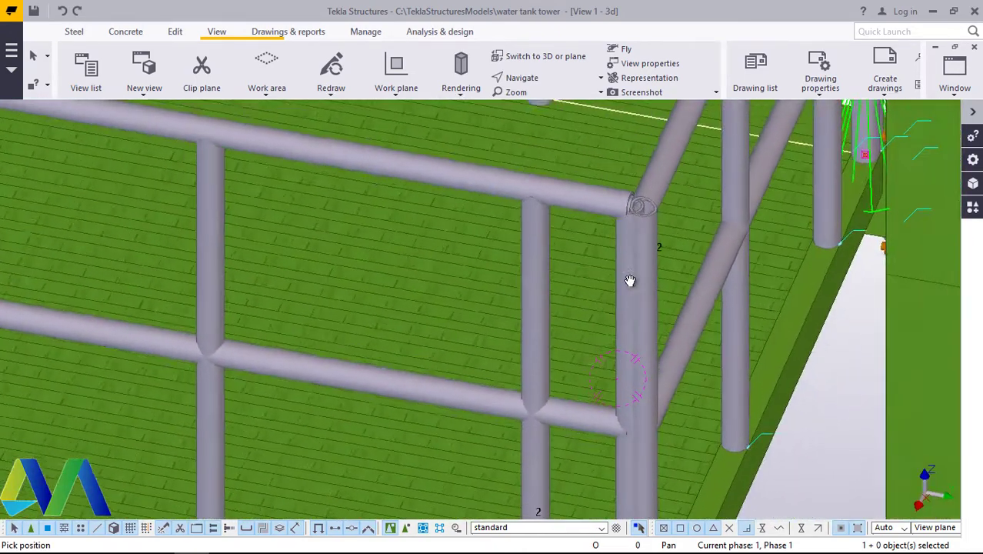
pyautogui.scroll(1, 630, 280)
pyautogui.rightClick(682, 260)
pyautogui.click(714, 271)
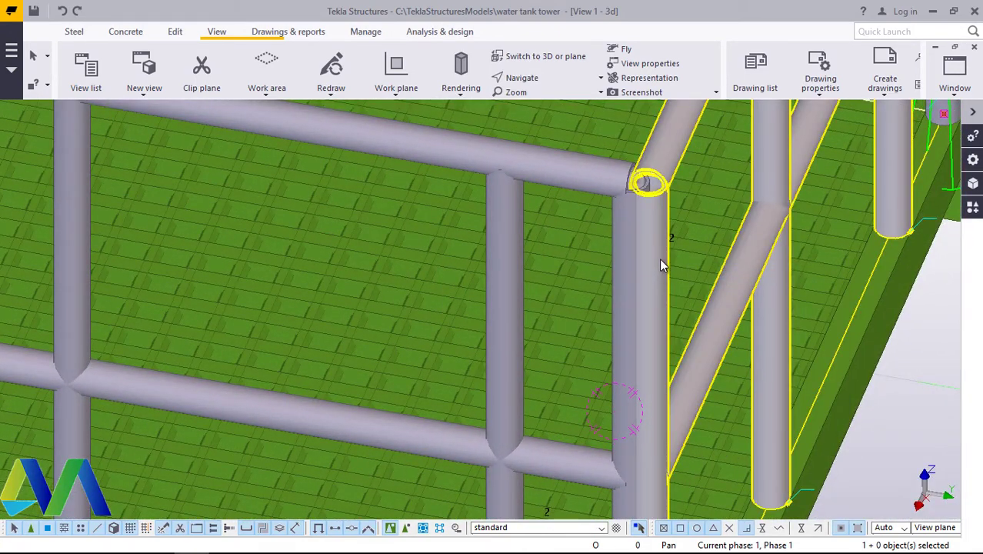
pyautogui.scroll(-2, 560, 302)
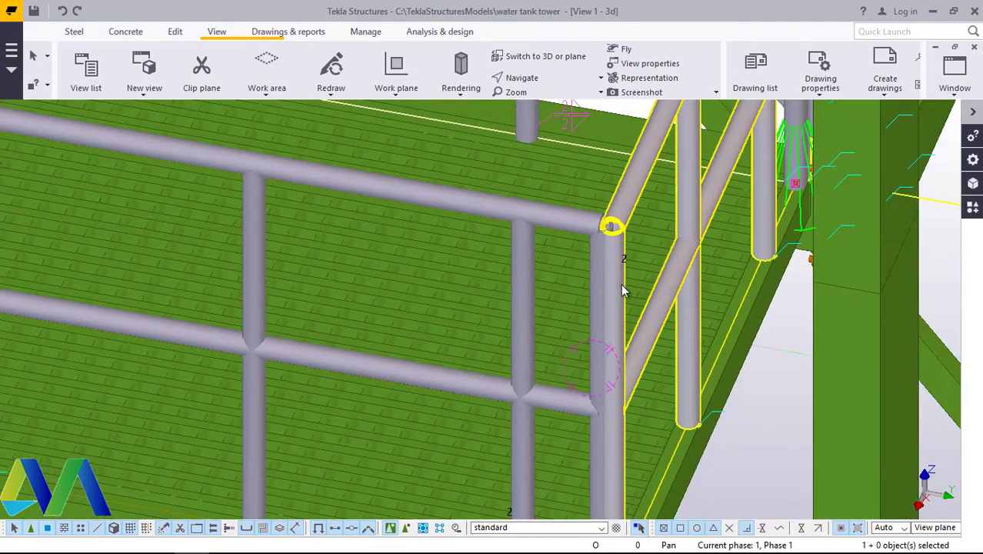
pyautogui.doubleClick(622, 291)
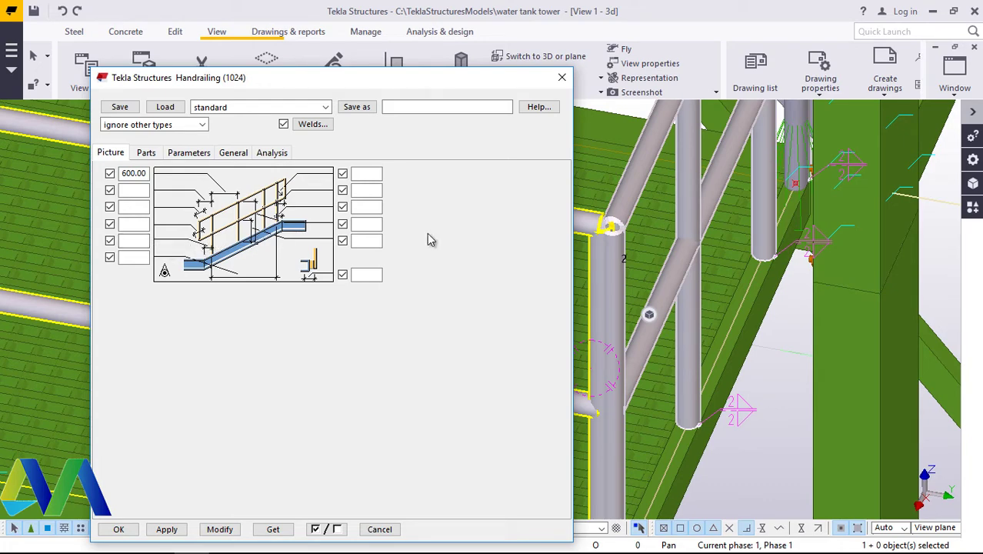
pyautogui.keyDown('ctrl'); pyautogui.moveTo(626, 265); pyautogui.dragTo(709, 372, button='middle'); pyautogui.keyUp('ctrl')
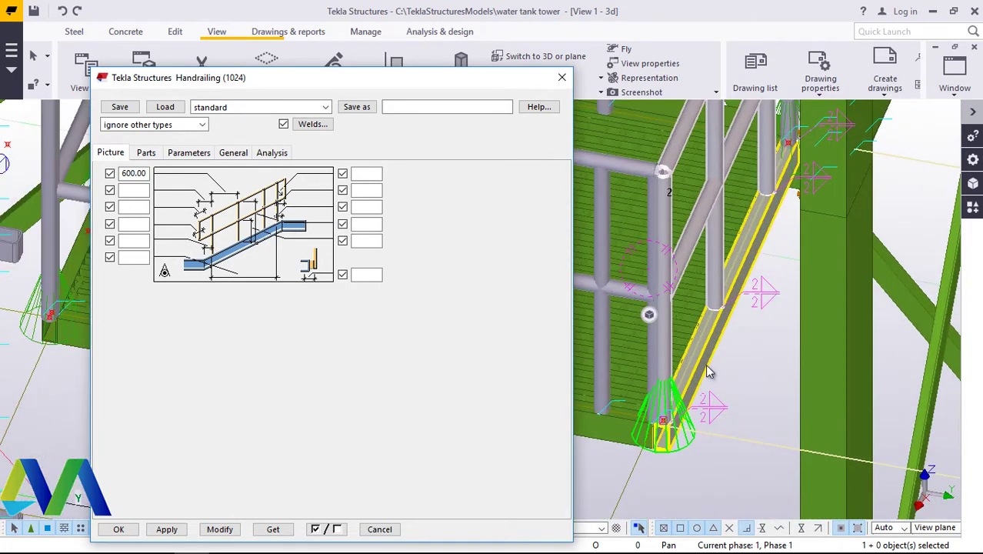
pyautogui.click(562, 77)
# Step: Examine the platform handrails and the access opening at the caged ladder from several sides and in the context of the tower
pyautogui.scroll(-3, 547, 307)
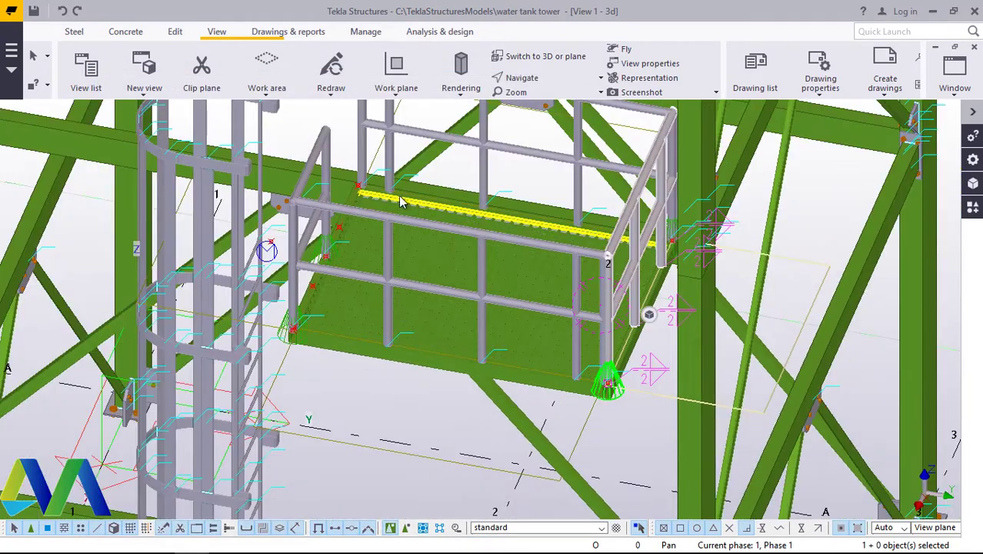
pyautogui.scroll(1, 402, 202)
pyautogui.scroll(-3, 494, 334)
pyautogui.scroll(3, 602, 319)
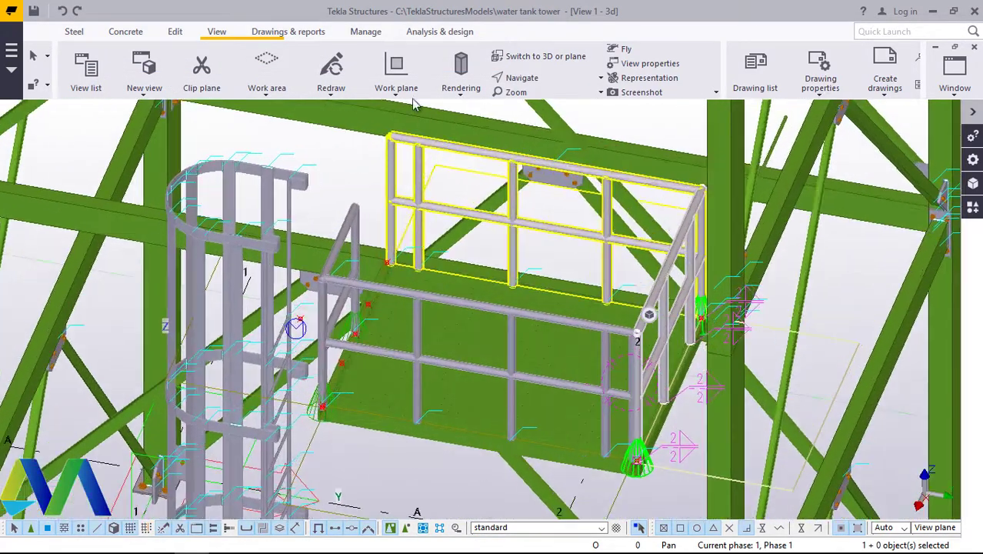
pyautogui.click(523, 78)
pyautogui.click(543, 101)
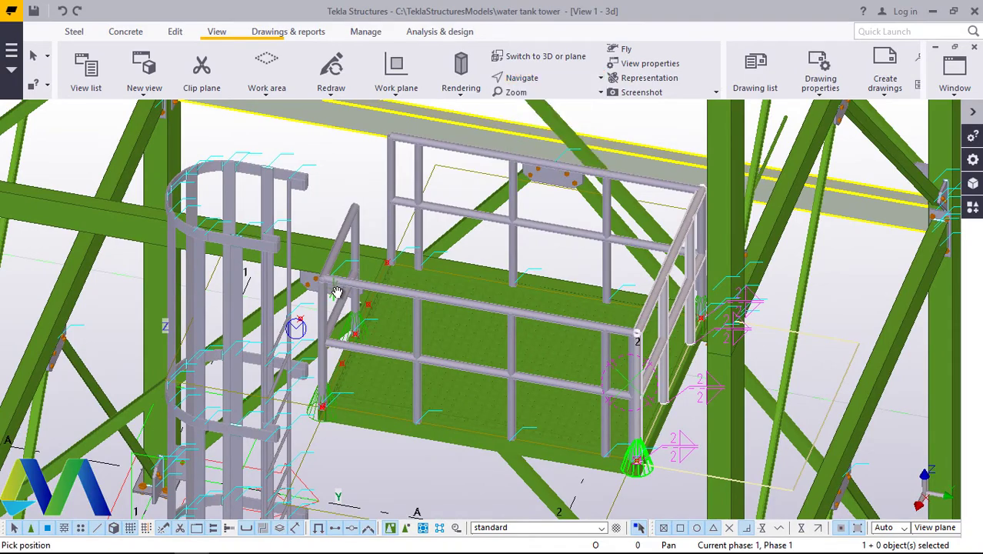
pyautogui.keyDown('ctrl'); pyautogui.moveTo(568, 208); pyautogui.dragTo(628, 226, button='middle'); pyautogui.keyUp('ctrl')
pyautogui.scroll(10, 119, 259)
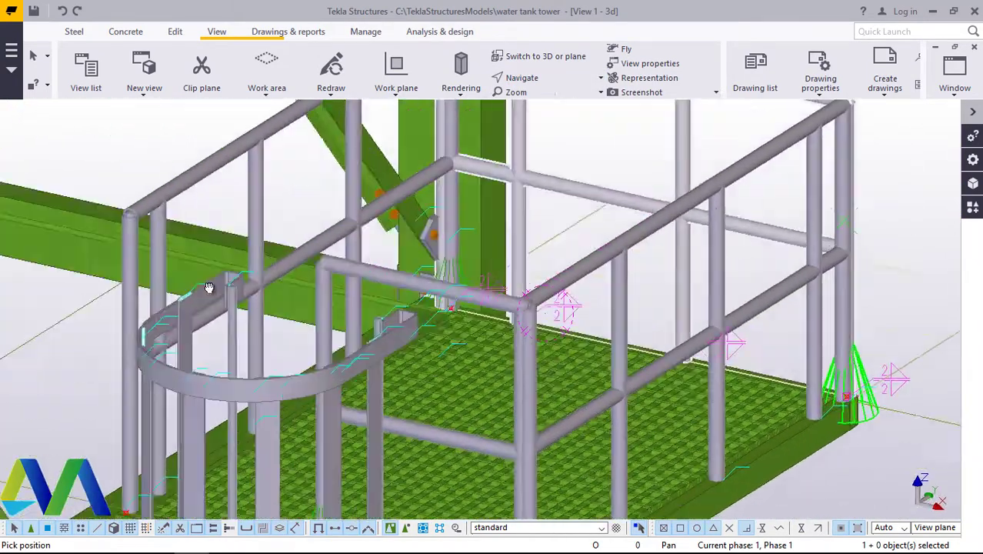
pyautogui.scroll(-10, 183, 310)
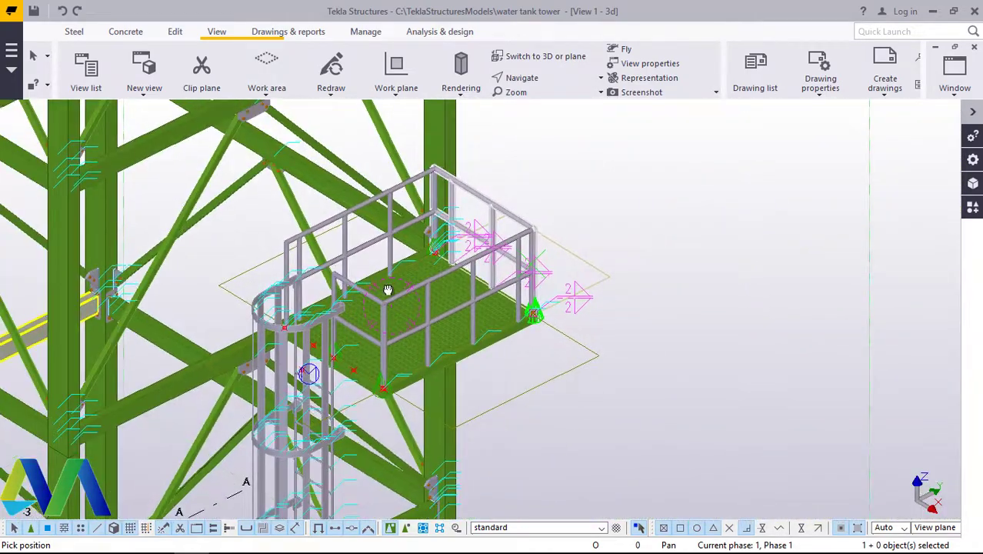
pyautogui.keyDown('ctrl'); pyautogui.moveTo(388, 290); pyautogui.dragTo(456, 305, button='middle'); pyautogui.keyUp('ctrl')
pyautogui.scroll(3, 499, 338)
pyautogui.keyDown('ctrl'); pyautogui.moveTo(498, 339); pyautogui.dragTo(774, 274, button='middle'); pyautogui.keyUp('ctrl')
pyautogui.rightClick(774, 273)
pyautogui.click(796, 269)
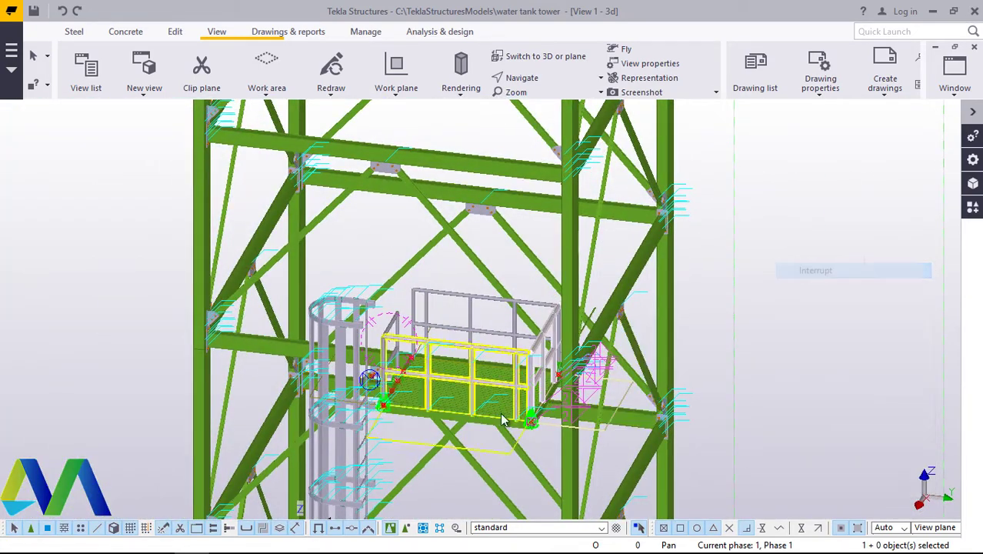
pyautogui.scroll(-2, 514, 373)
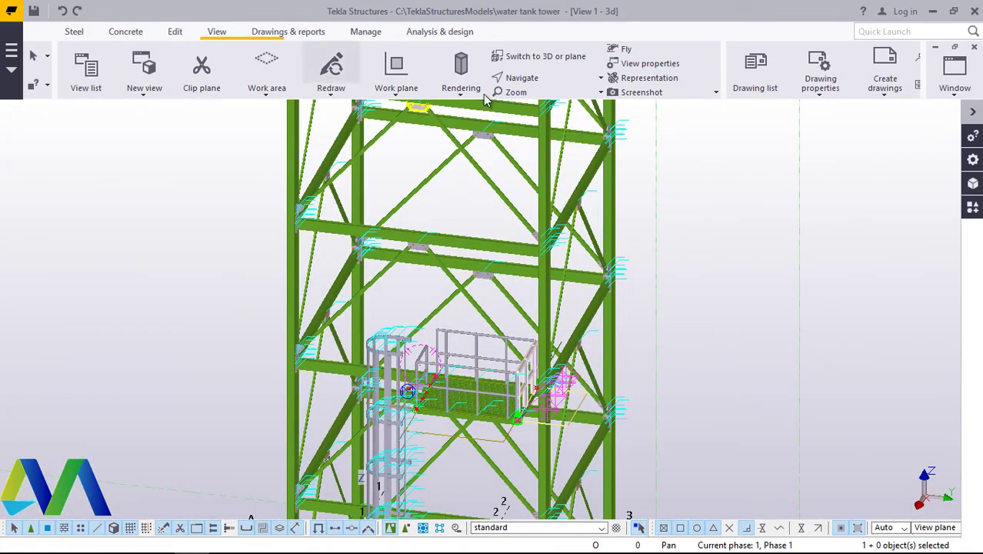
# Step: Search the model's applications and components for "ladde" in place of the handrail search
pyautogui.click(973, 207)
pyautogui.click(784, 171)
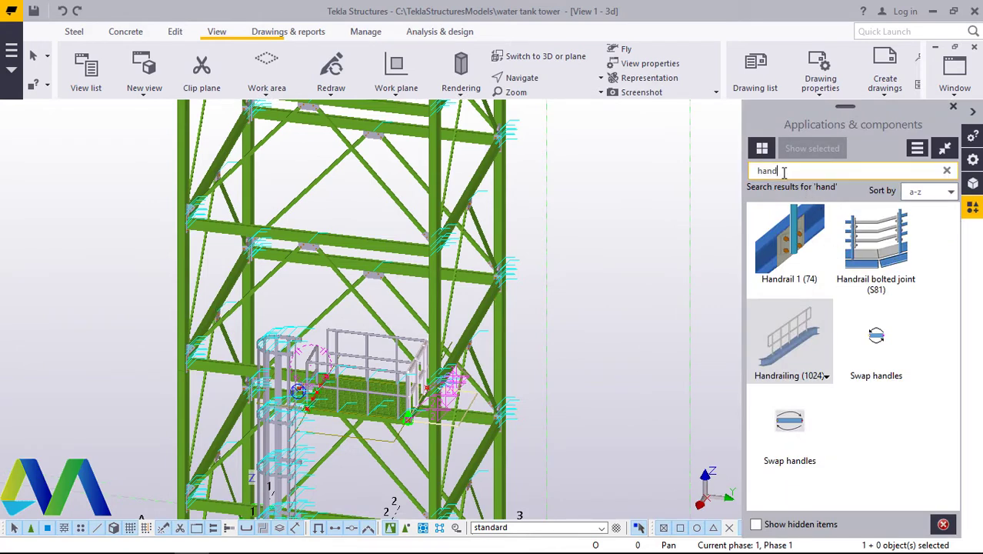
pyautogui.press('BackSpace')
pyautogui.press('BackSpace')
pyautogui.press('BackSpace')
pyautogui.press('BackSpace')
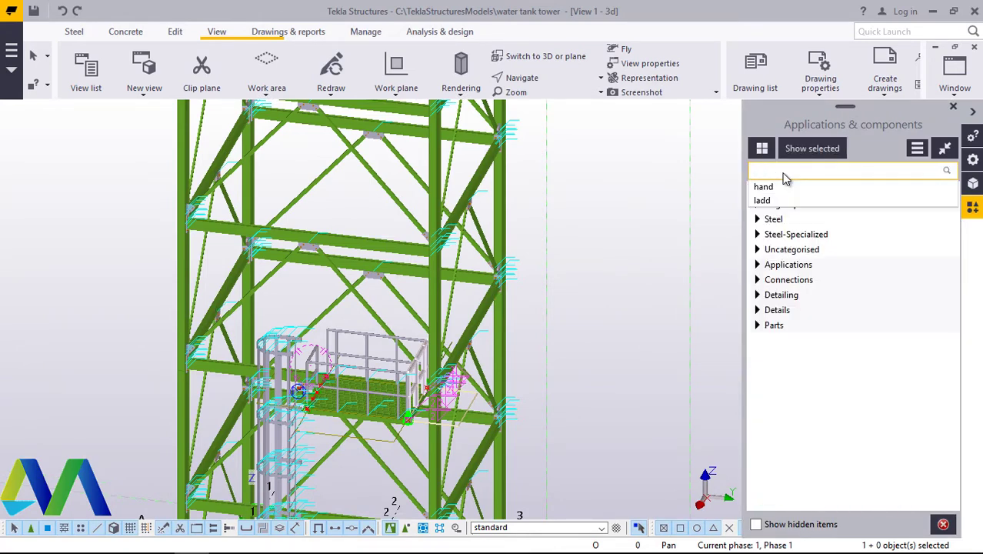
pyautogui.write('ladde')
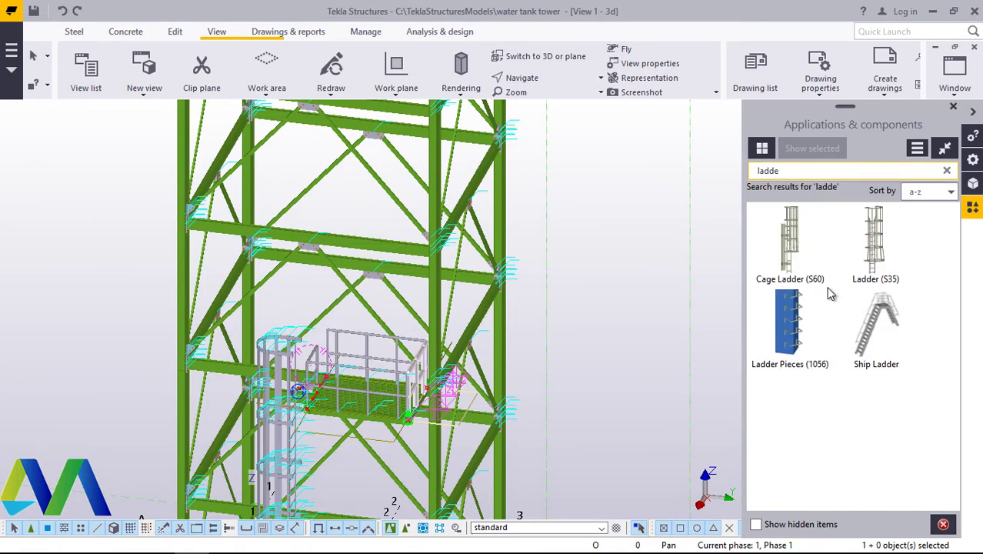
pyautogui.click(793, 232)
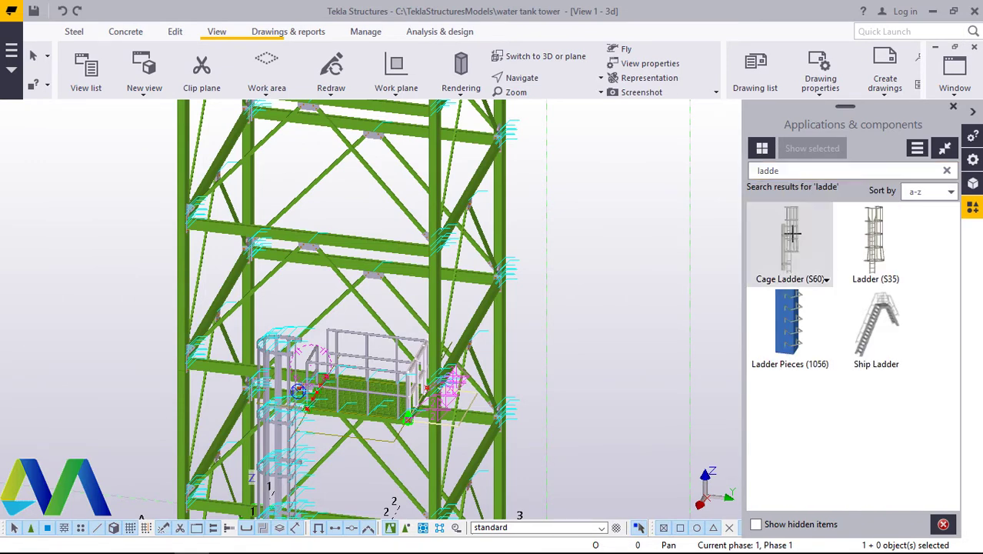
pyautogui.scroll(-3, 512, 320)
pyautogui.scroll(5, 429, 215)
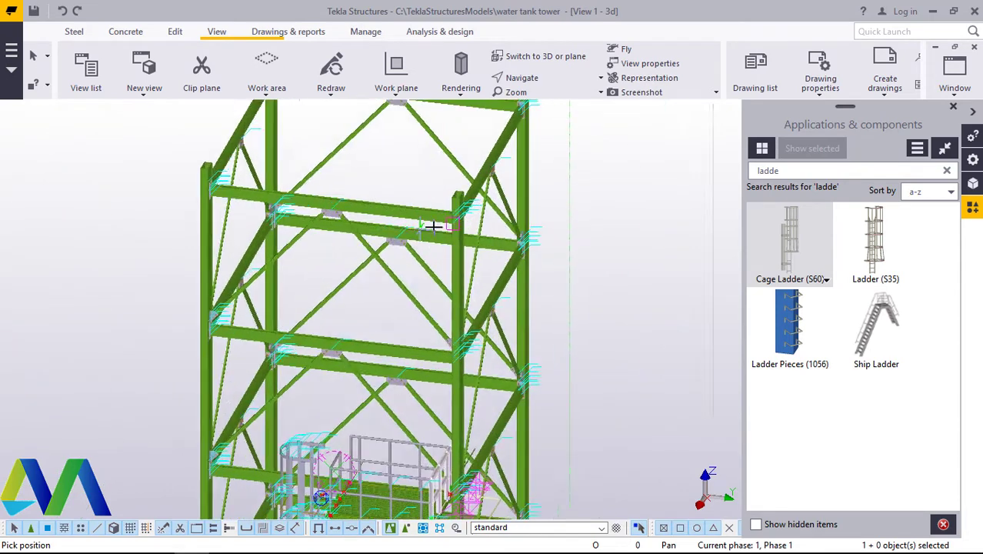
pyautogui.scroll(2, 428, 205)
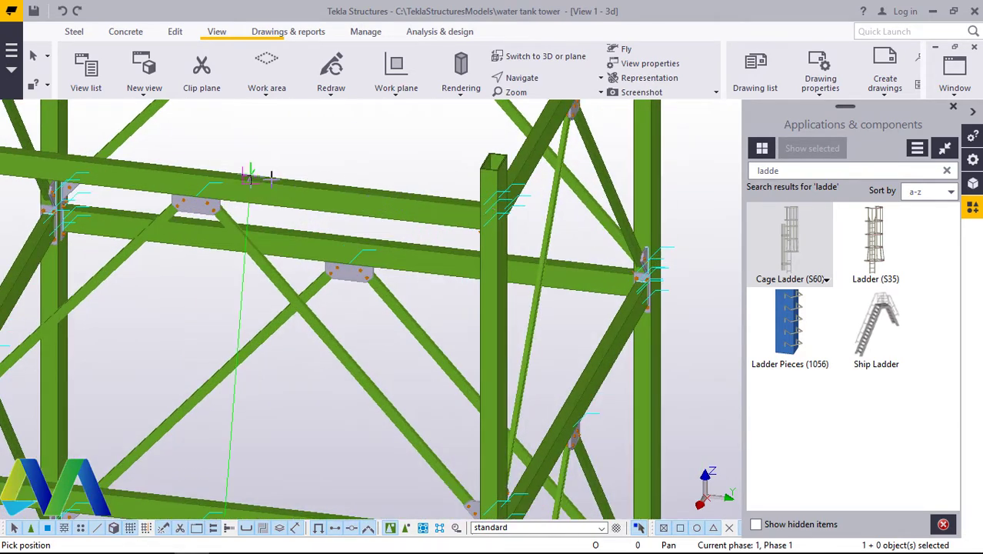
pyautogui.scroll(5, 251, 179)
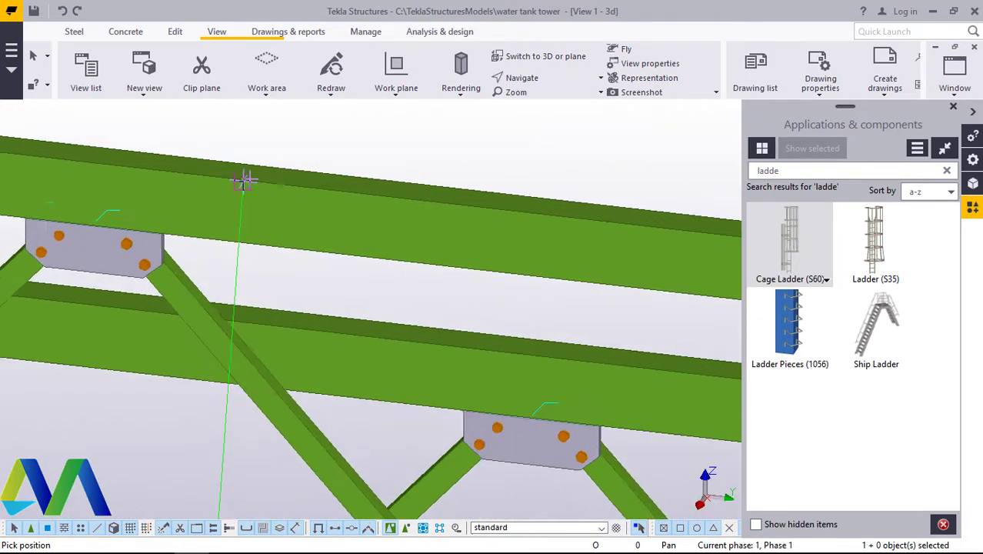
pyautogui.scroll(2, 245, 179)
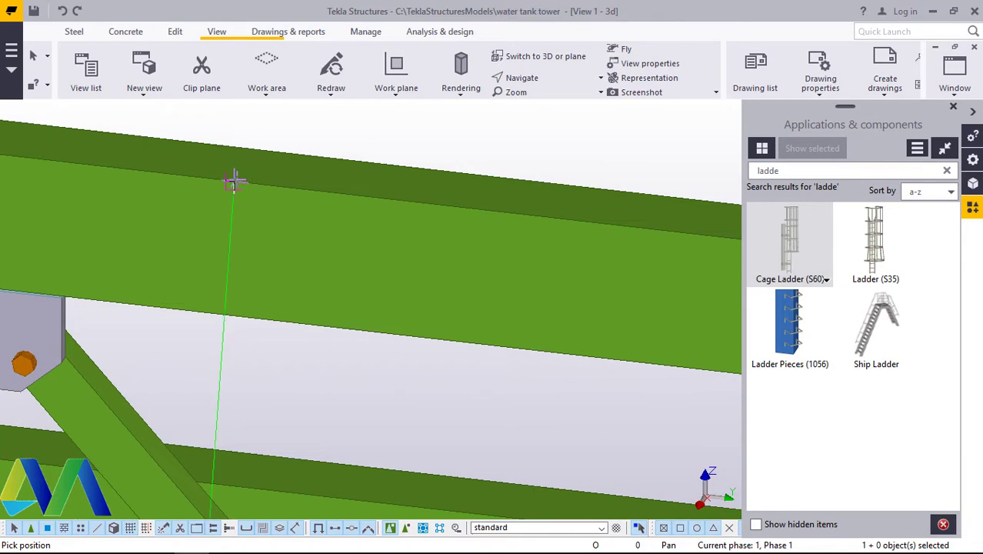
pyautogui.scroll(1, 234, 182)
pyautogui.scroll(-8, 234, 182)
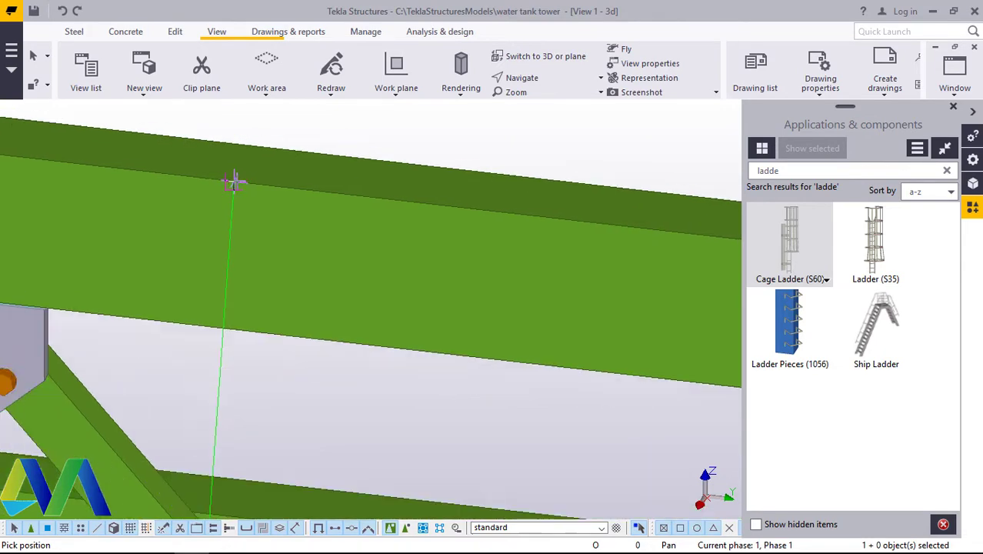
pyautogui.scroll(2, 393, 202)
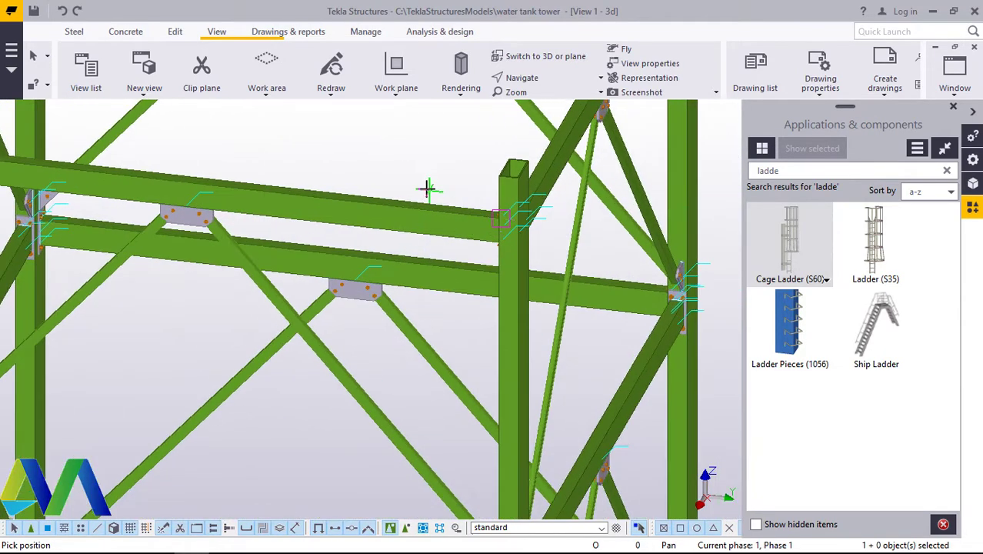
# Step: Add a construction point at the midpoint of the top outer edge of the tower beam one level up, above its gusset plate
pyautogui.click(175, 32)
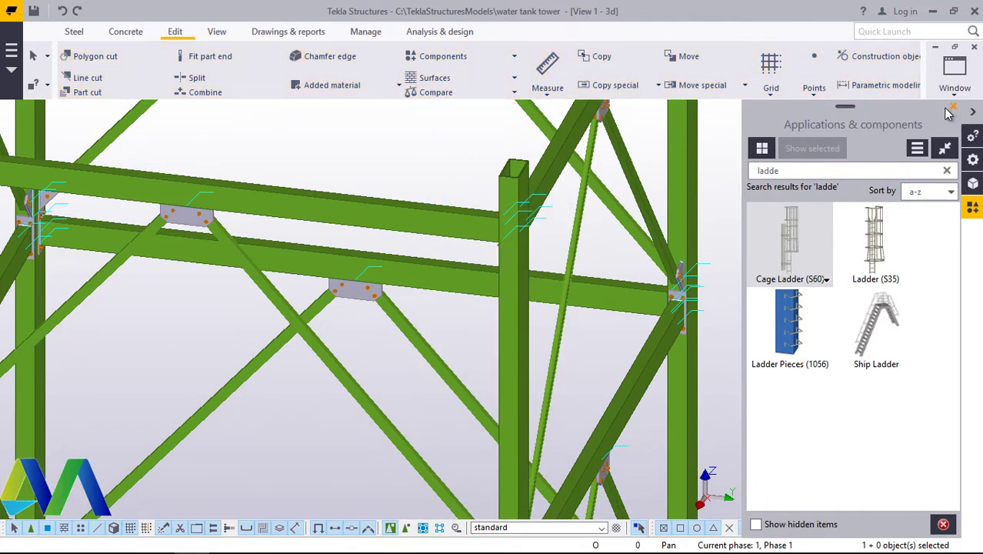
pyautogui.click(952, 108)
pyautogui.click(811, 97)
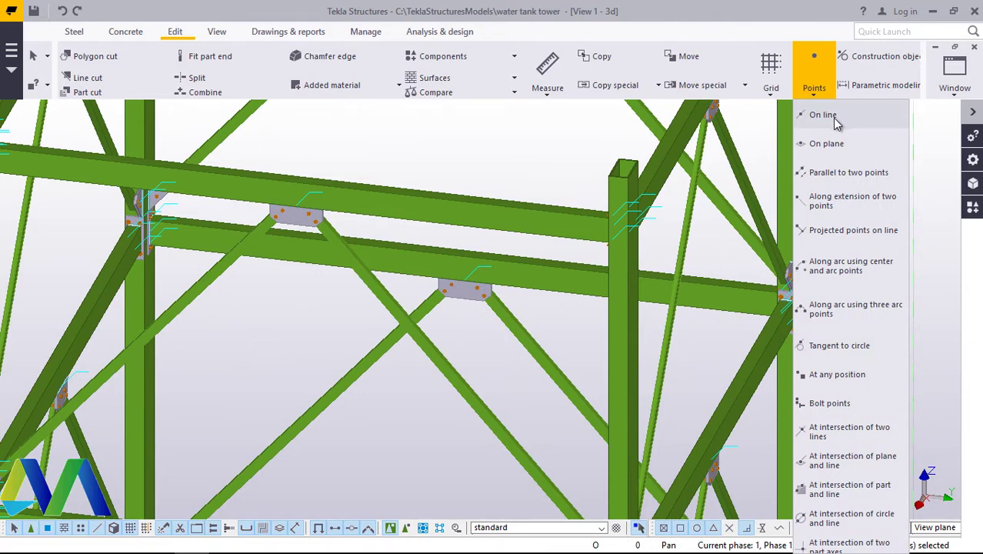
pyautogui.click(837, 374)
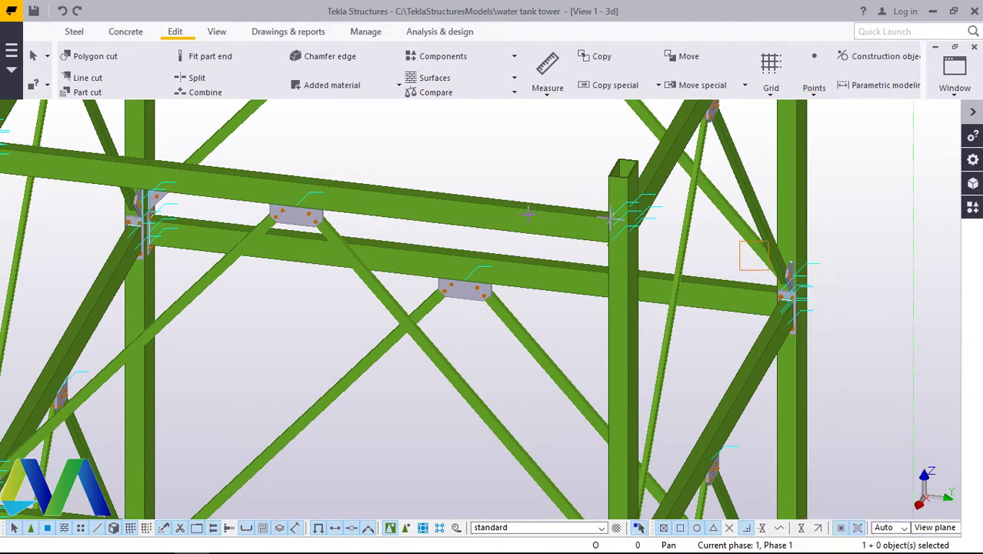
pyautogui.scroll(10, 527, 213)
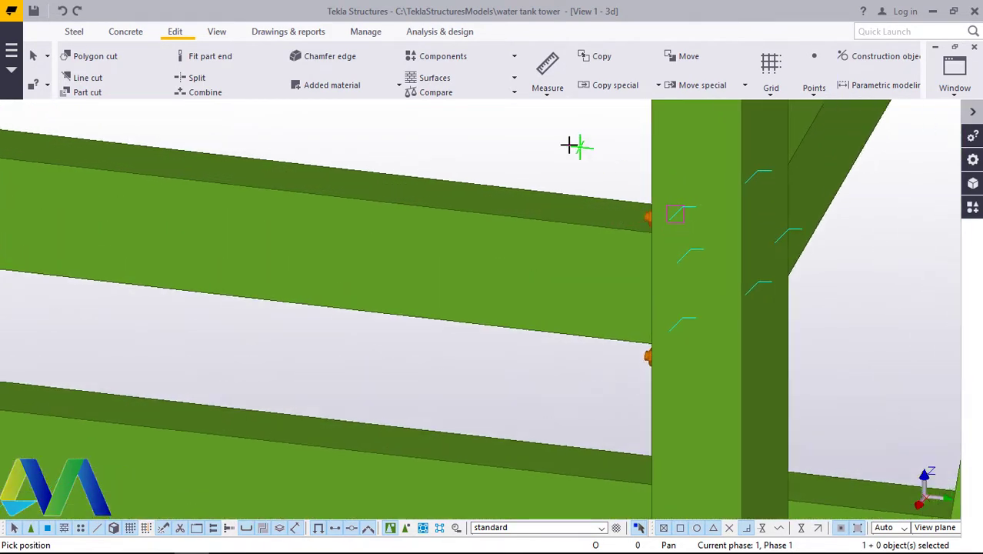
pyautogui.scroll(-5, 625, 265)
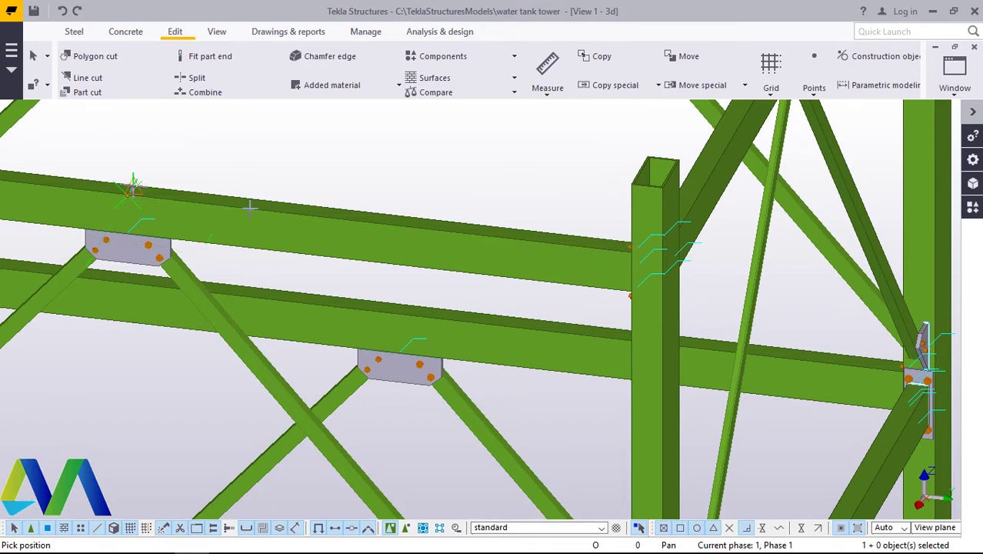
pyautogui.scroll(5, 132, 190)
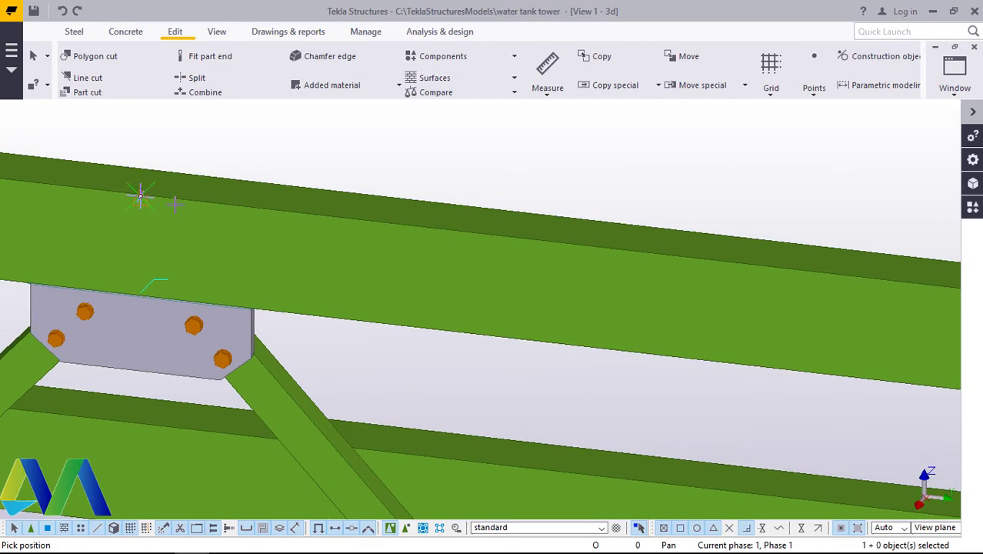
pyautogui.scroll(-5, 246, 196)
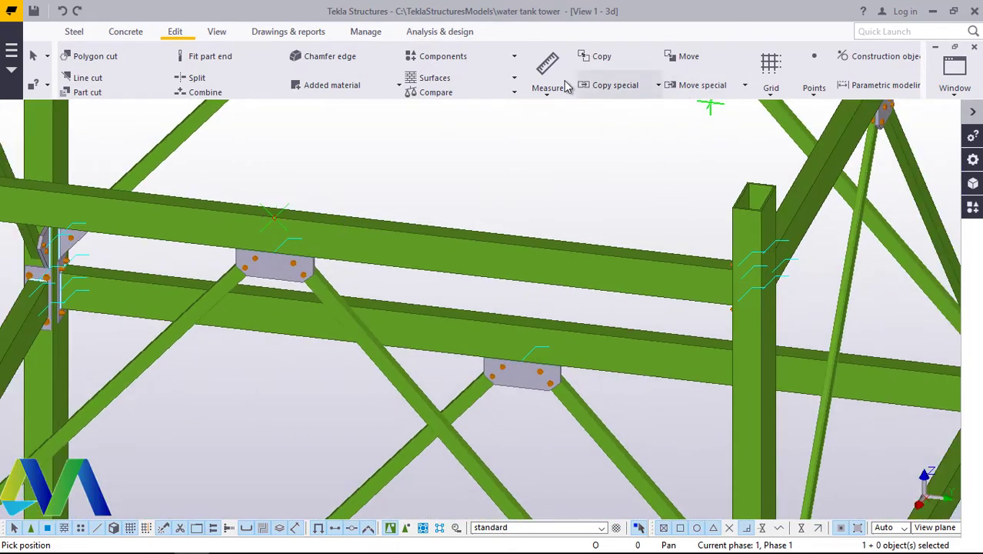
# Step: Add a second construction point on the same beam's top outer edge, 1500 mm from the midpoint towards the column
pyautogui.click(216, 31)
pyautogui.click(547, 78)
pyautogui.click(544, 129)
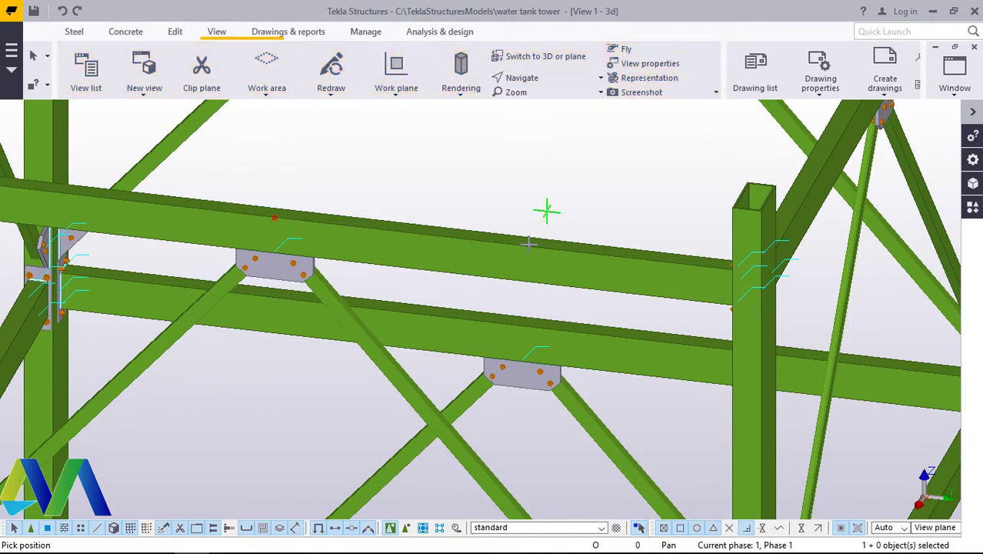
pyautogui.moveTo(354, 241); pyautogui.dragTo(475, 223)
pyautogui.rightClick(475, 219)
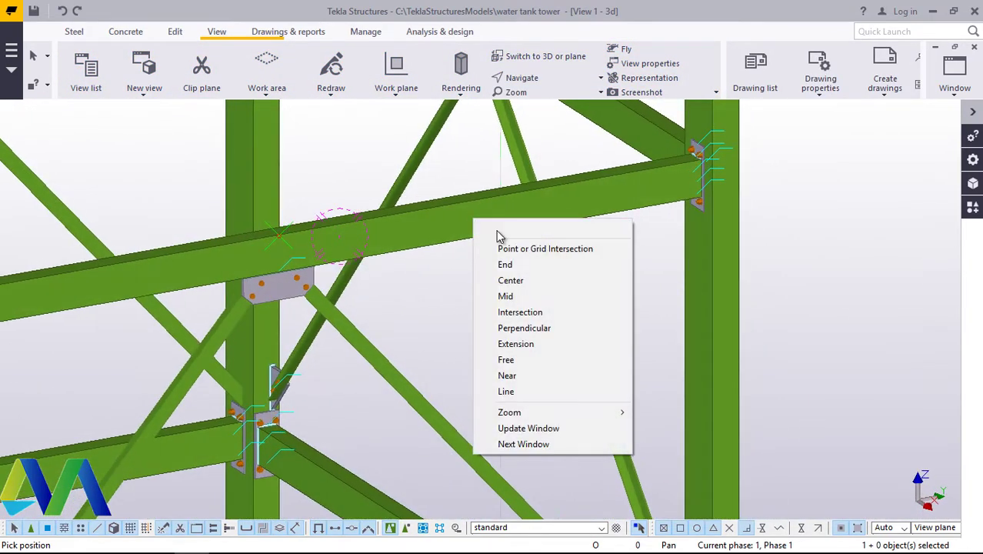
pyautogui.click(499, 231)
pyautogui.scroll(5, 303, 225)
pyautogui.scroll(-1, 736, 153)
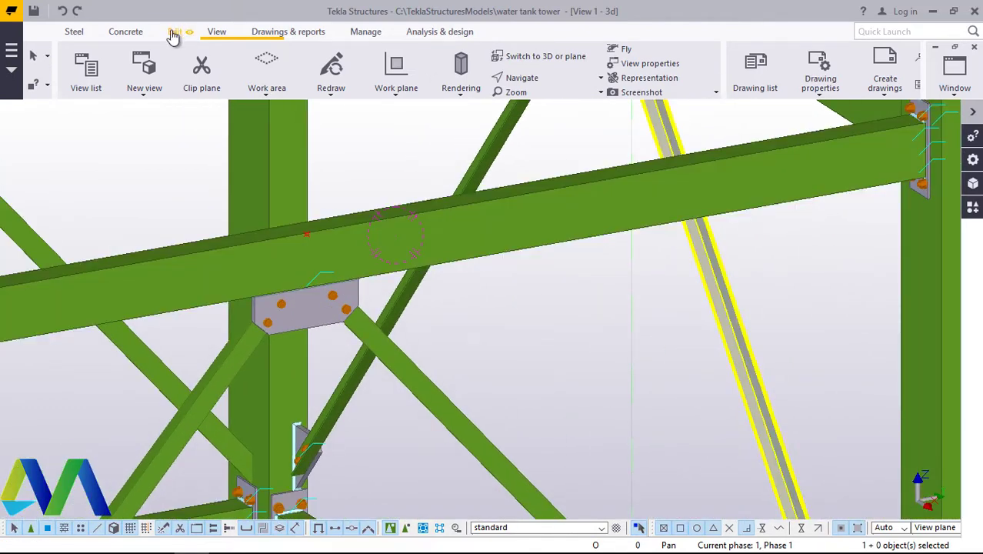
pyautogui.click(173, 34)
pyautogui.click(814, 73)
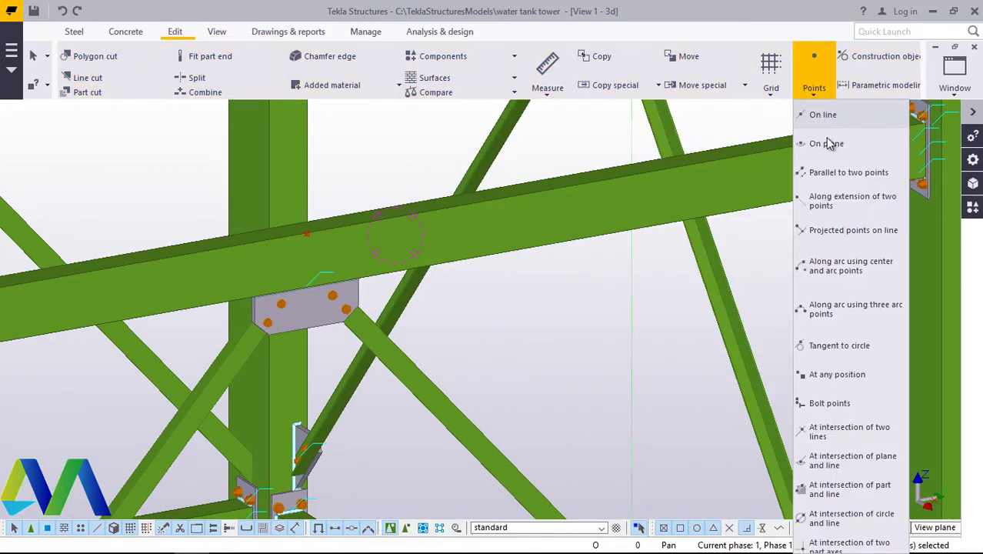
pyautogui.click(839, 374)
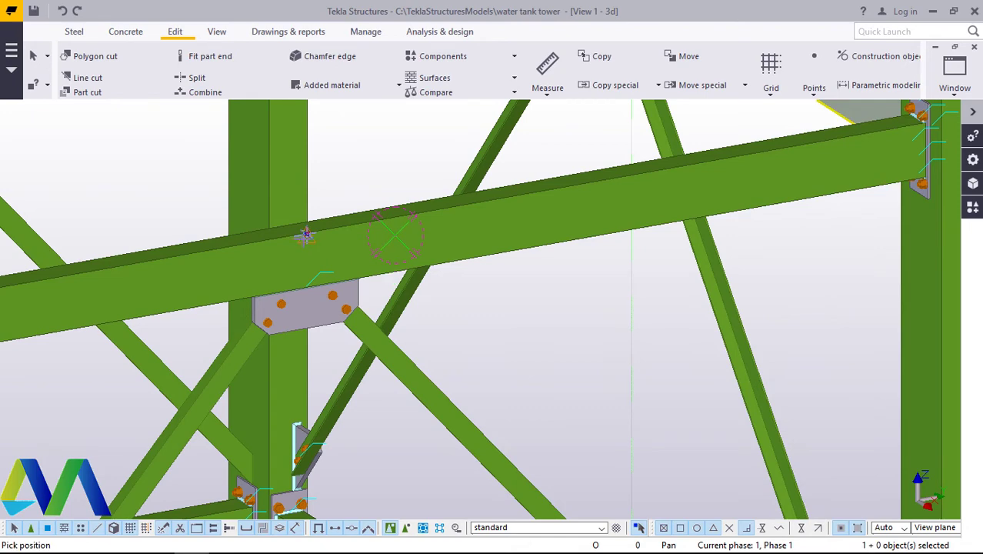
pyautogui.scroll(3, 904, 139)
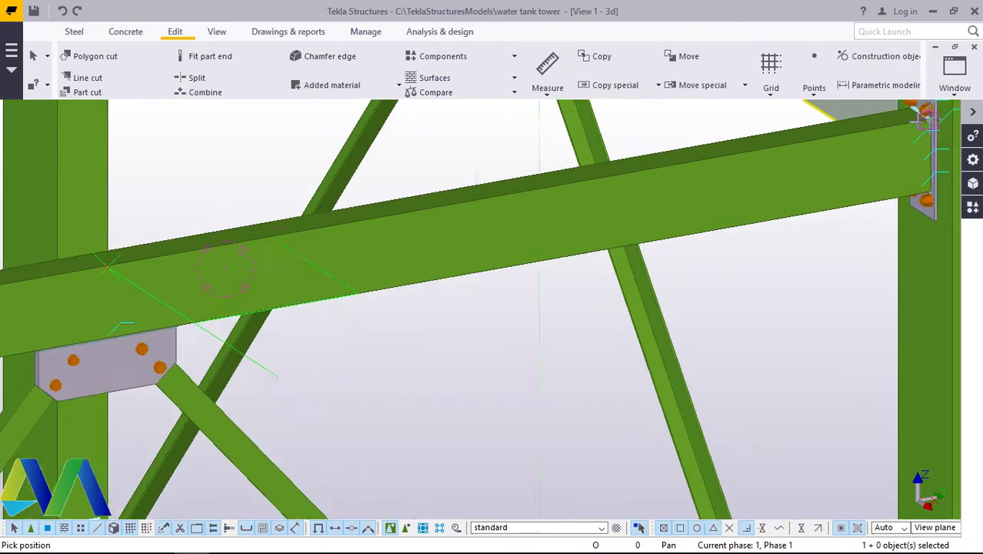
pyautogui.scroll(-2, 620, 302)
pyautogui.scroll(3, 827, 179)
pyautogui.scroll(2, 825, 175)
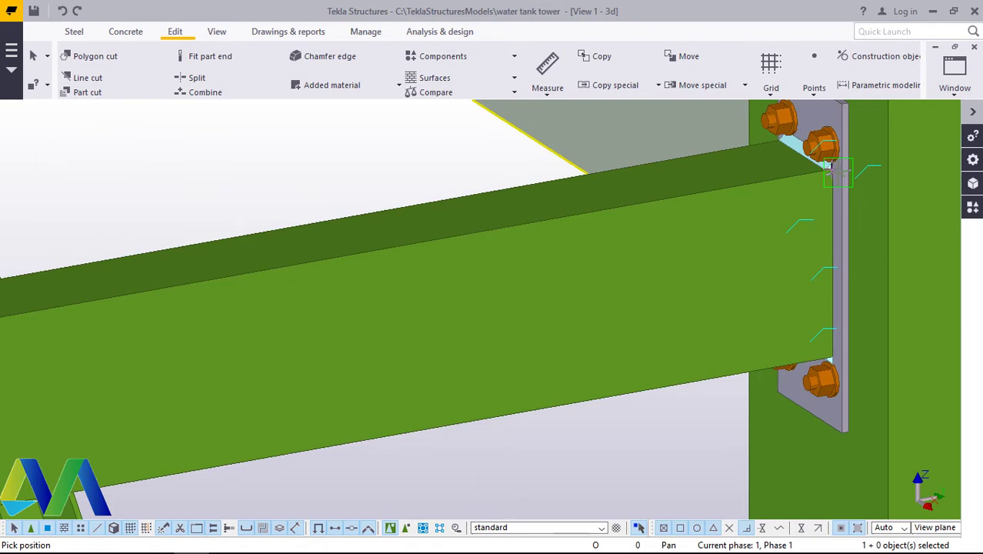
pyautogui.write('1500')
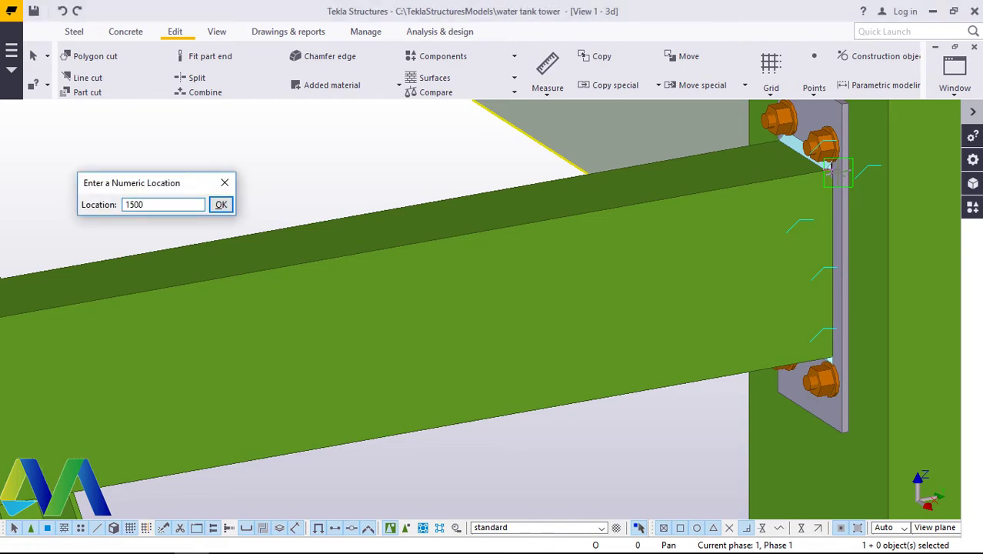
pyautogui.press('Return')
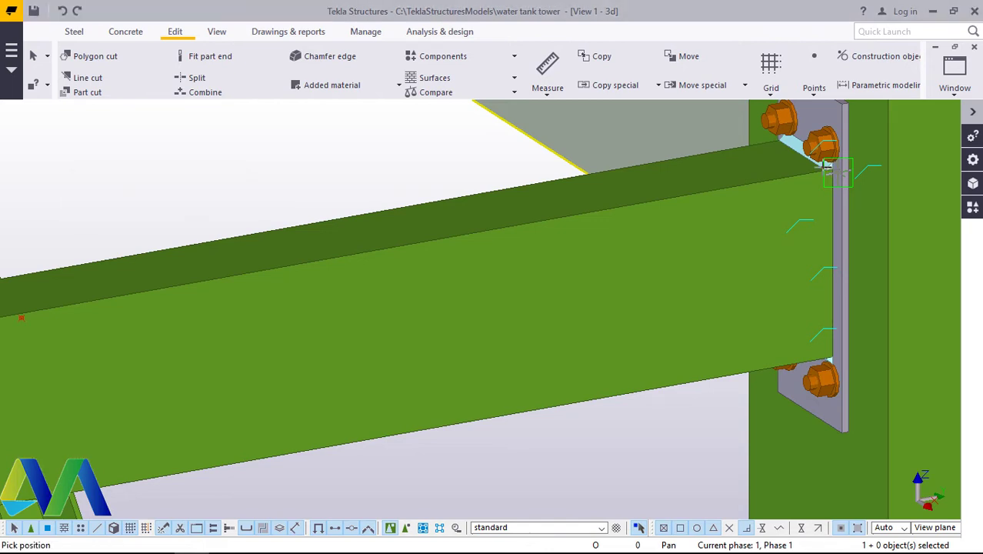
pyautogui.scroll(-8, 579, 185)
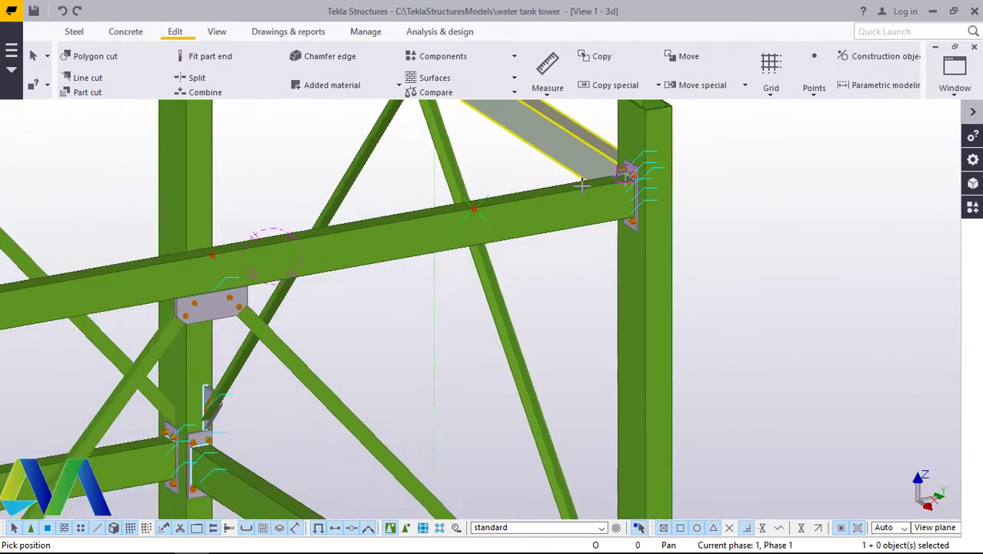
pyautogui.scroll(-2, 577, 201)
pyautogui.scroll(5, 570, 213)
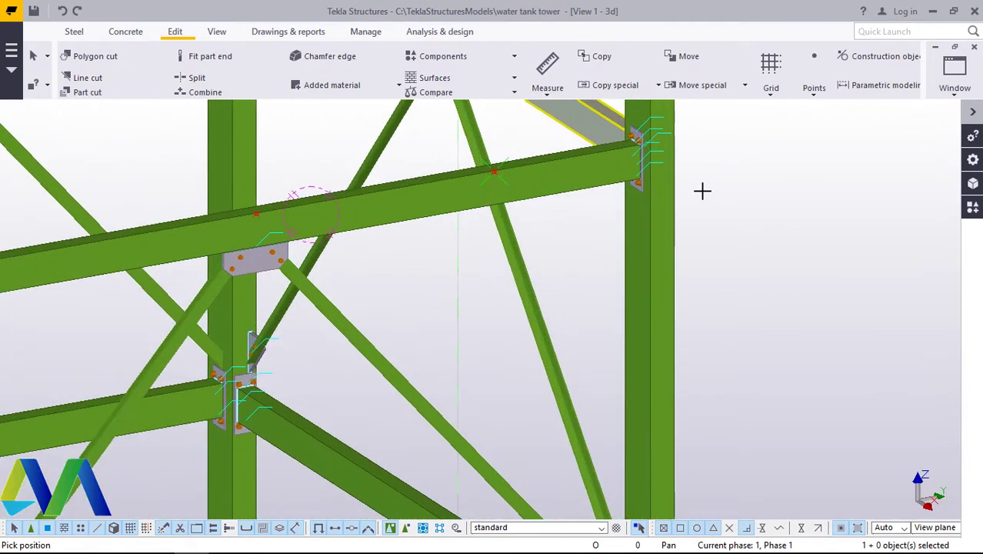
# Step: Place a Cage Ladder (S60) from the construction point nearer the column on the upper beam down to the platform edge directly below
pyautogui.rightClick(758, 186)
pyautogui.click(788, 193)
pyautogui.scroll(-2, 537, 163)
pyautogui.scroll(4, 533, 175)
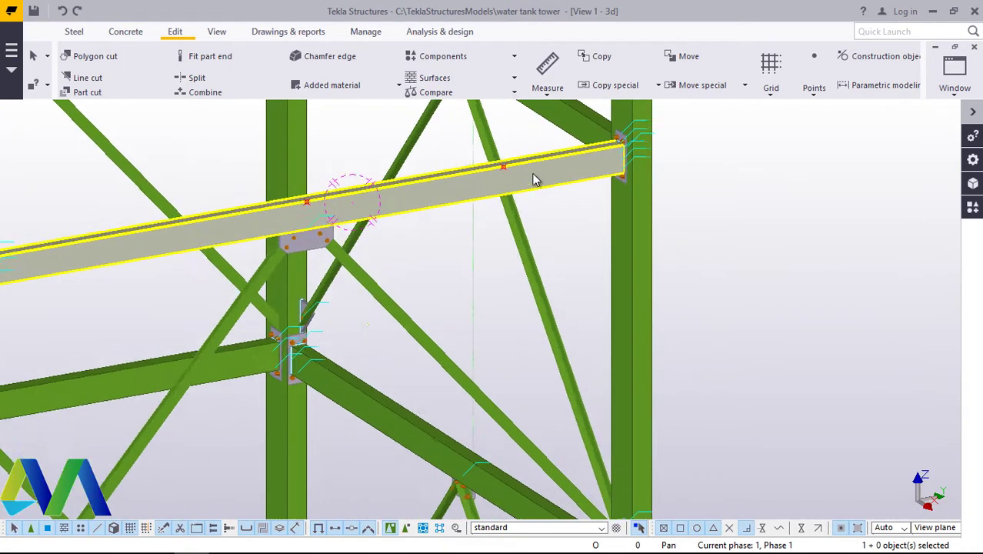
pyautogui.click(219, 132)
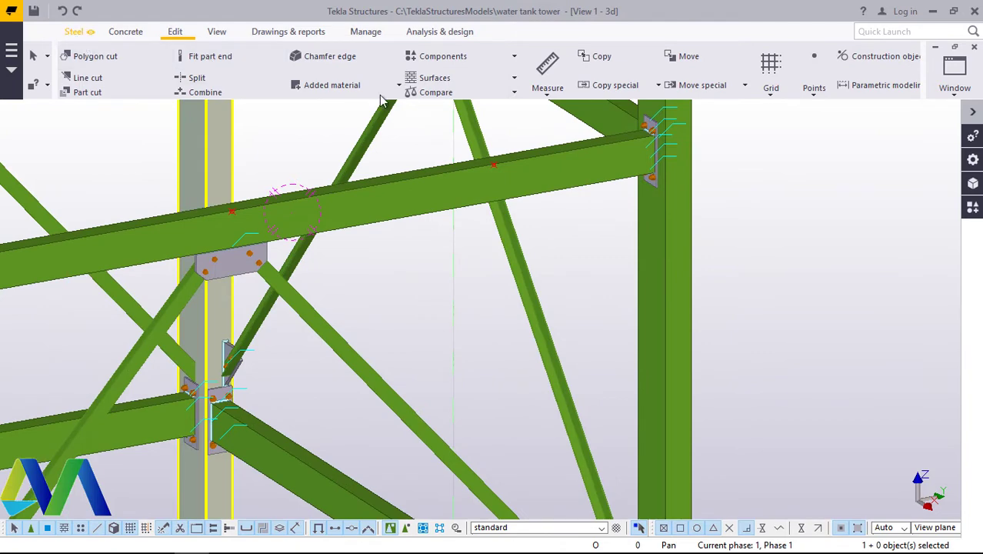
pyautogui.click(971, 209)
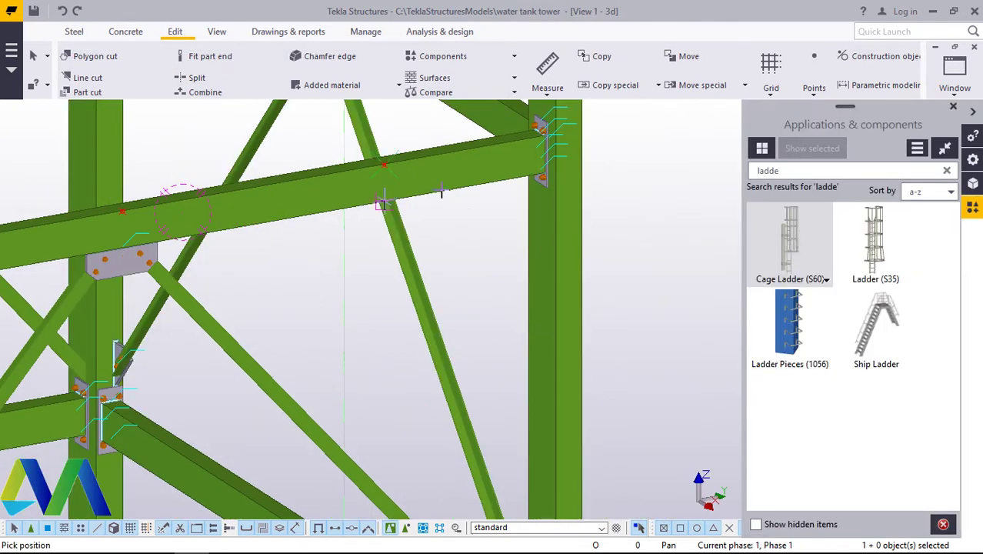
pyautogui.scroll(-4, 385, 164)
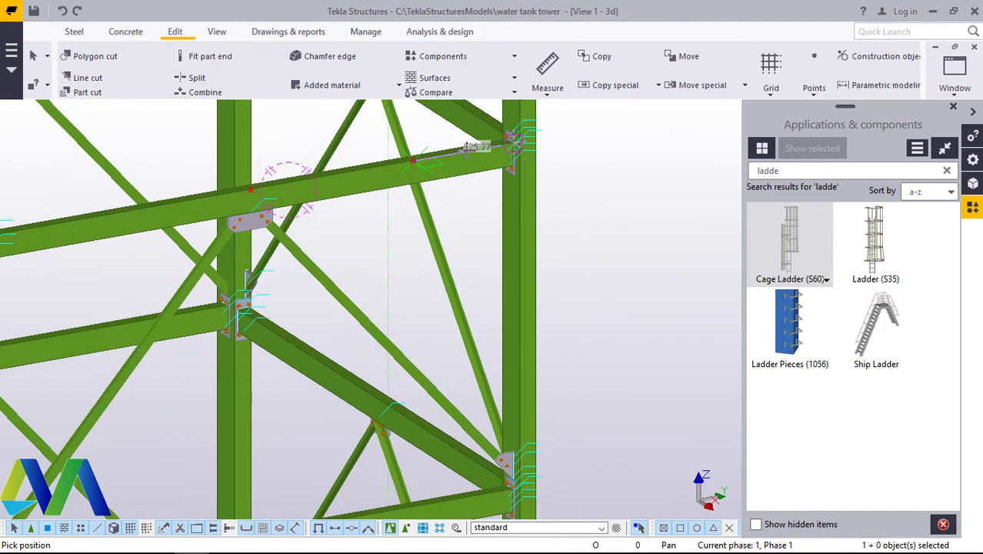
pyautogui.scroll(3, 470, 310)
pyautogui.scroll(4, 467, 381)
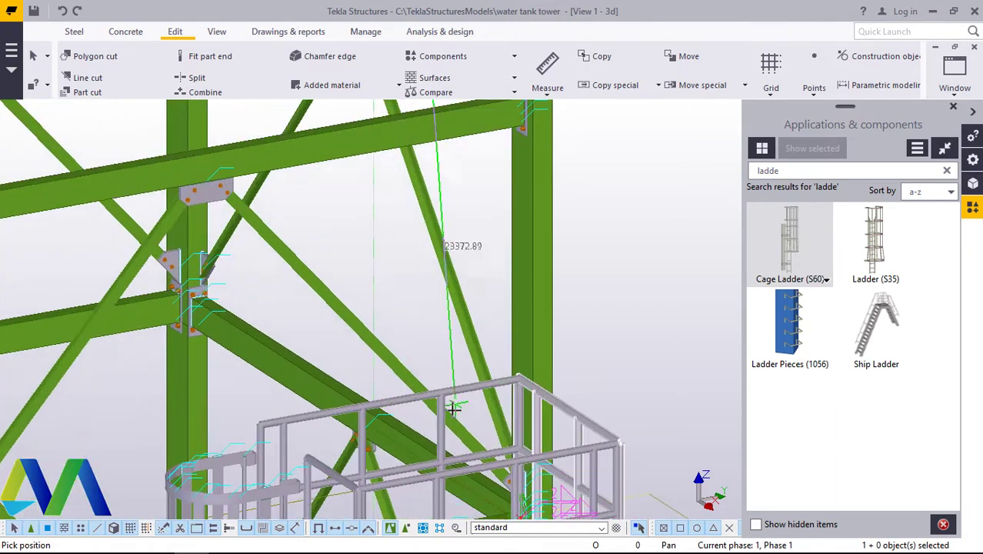
pyautogui.scroll(-4, 473, 195)
pyautogui.scroll(3, 473, 332)
pyautogui.scroll(2, 433, 400)
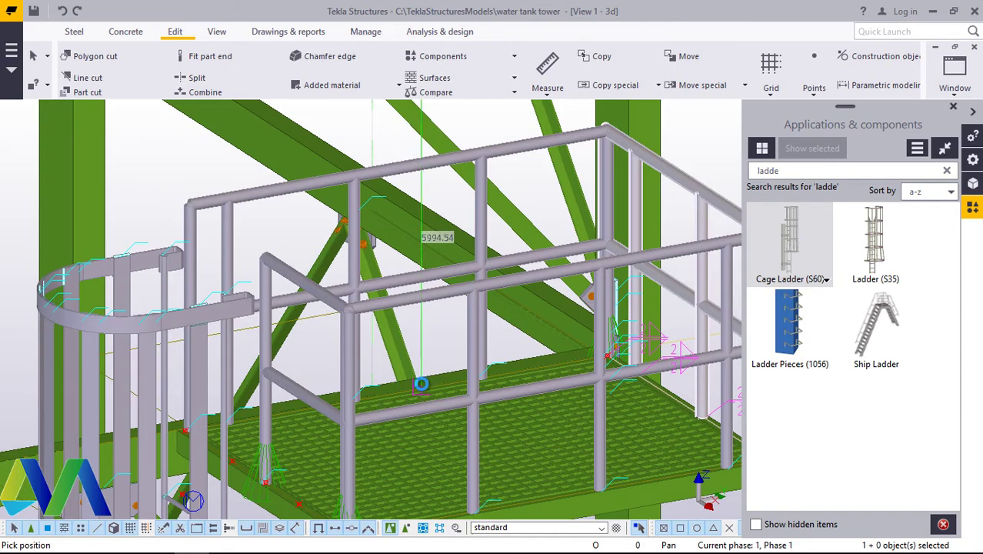
pyautogui.click(421, 385)
pyautogui.scroll(-6, 420, 387)
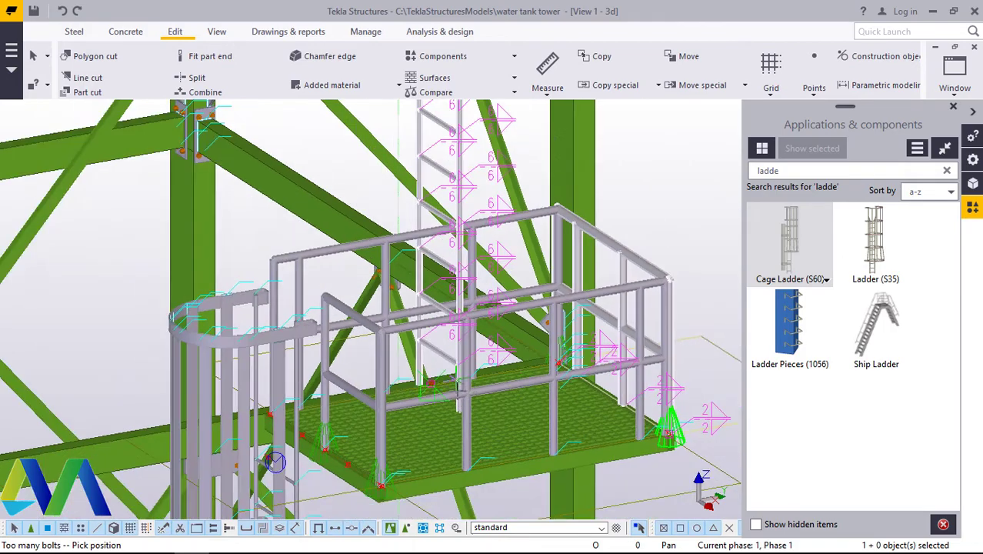
pyautogui.scroll(3, 452, 202)
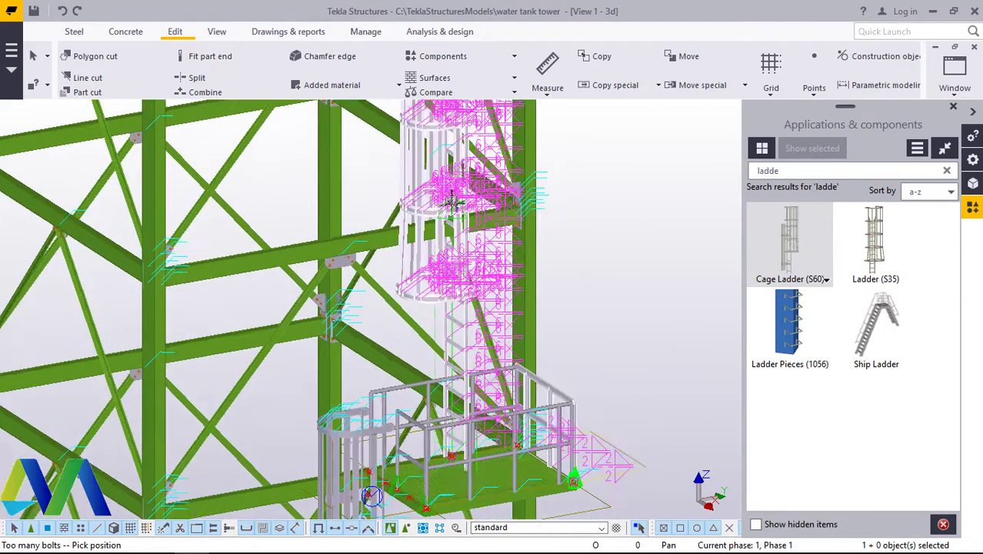
pyautogui.rightClick(601, 149)
pyautogui.click(642, 156)
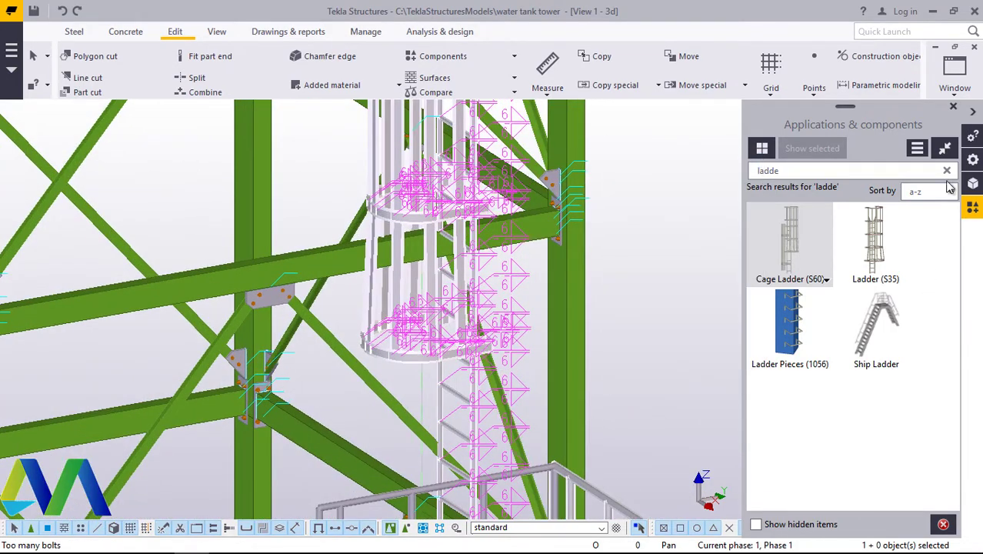
# Step: Examine the newly placed caged ladder above the platform and the direction its cage faces relative to the upper beam
pyautogui.click(953, 107)
pyautogui.click(487, 310)
pyautogui.scroll(3, 558, 331)
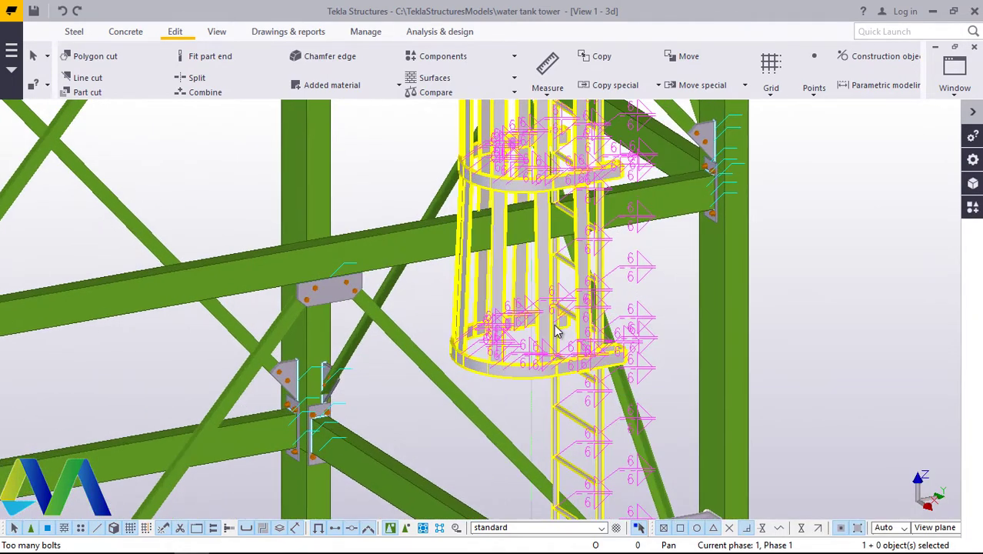
pyautogui.scroll(-2, 558, 331)
pyautogui.click(220, 34)
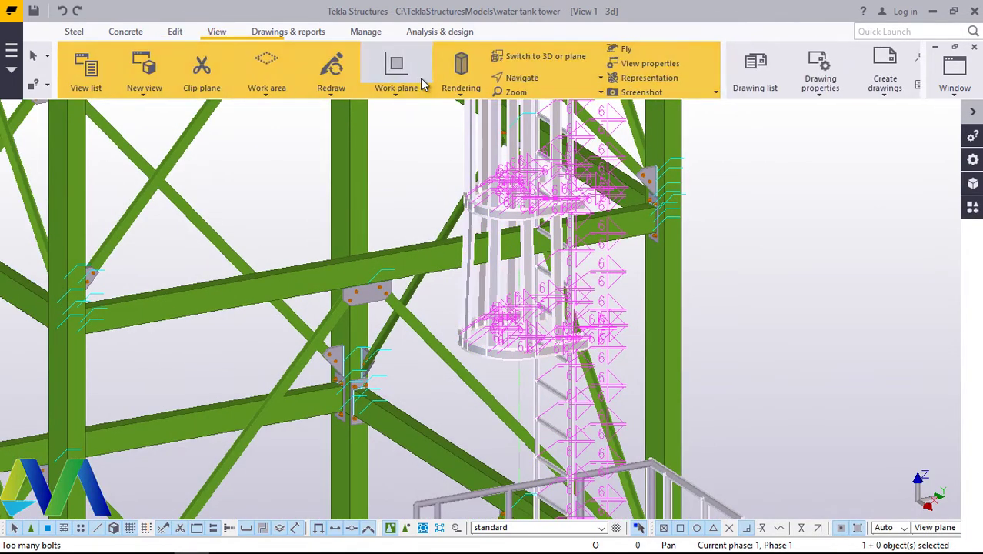
pyautogui.click(553, 80)
pyautogui.click(577, 138)
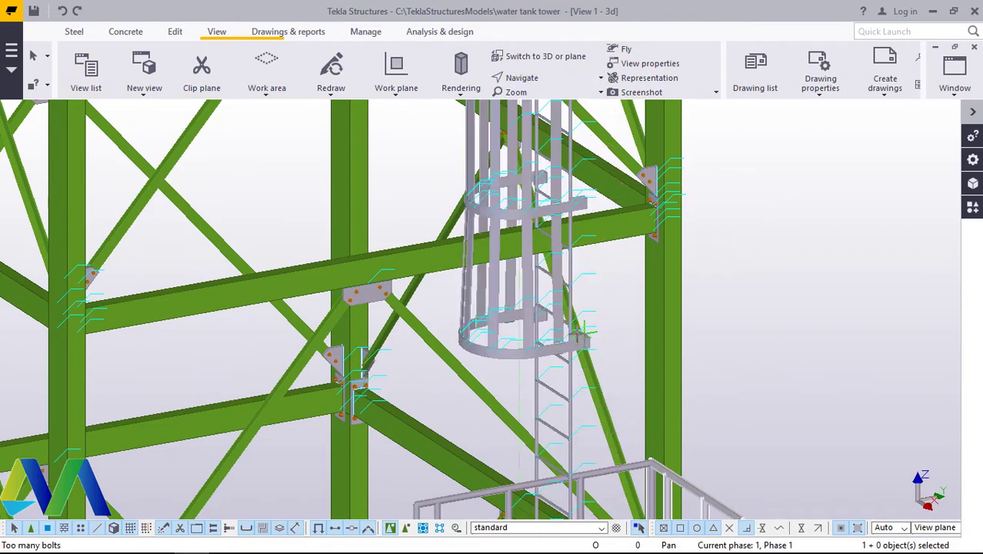
pyautogui.scroll(-6, 574, 337)
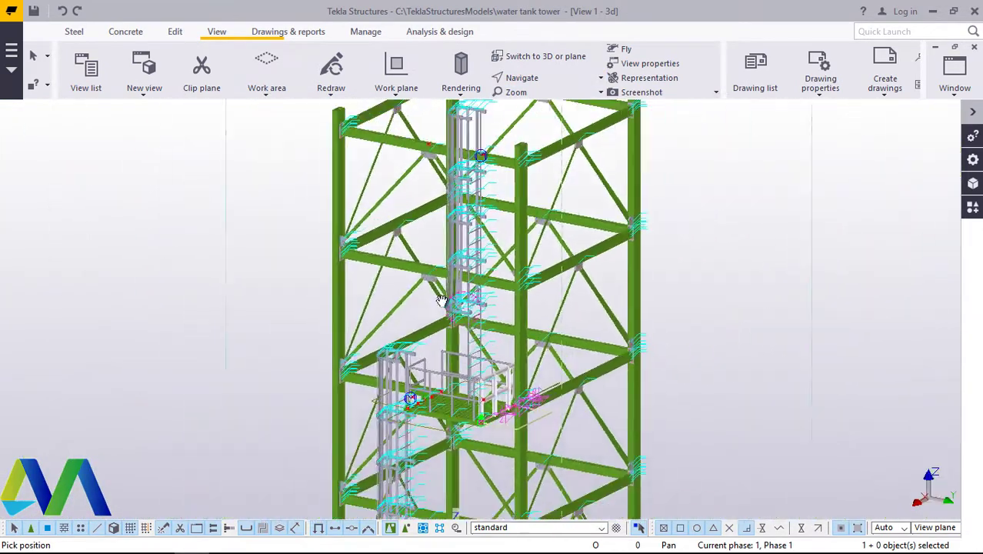
pyautogui.keyDown('ctrl'); pyautogui.moveTo(523, 328); pyautogui.dragTo(697, 336, button='middle'); pyautogui.keyUp('ctrl')
pyautogui.scroll(5, 697, 336)
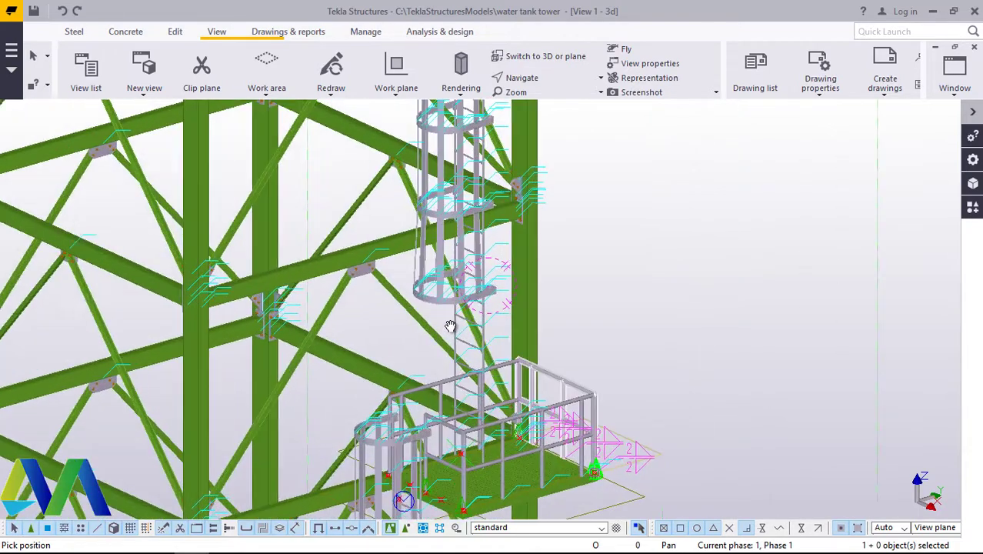
pyautogui.rightClick(590, 255)
pyautogui.click(652, 260)
pyautogui.scroll(1, 478, 277)
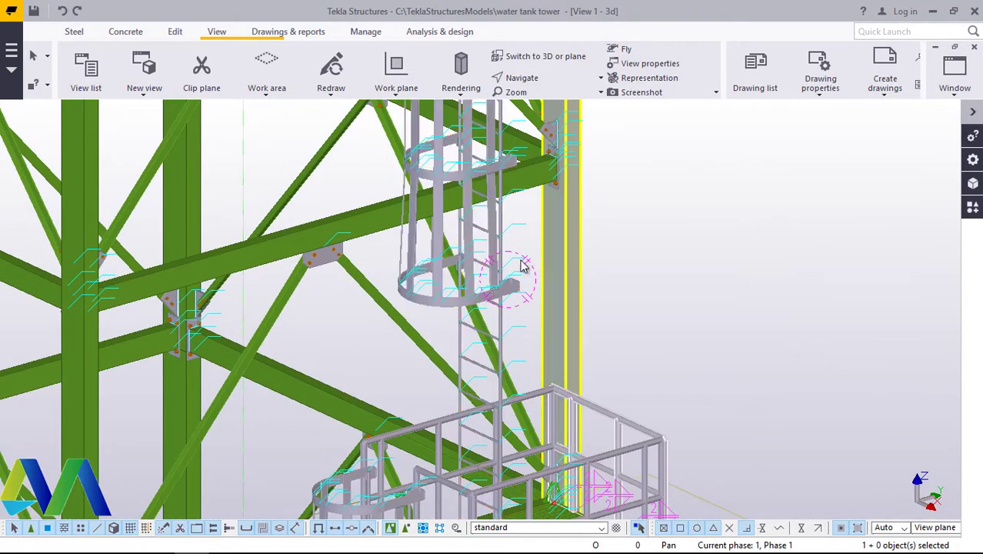
pyautogui.scroll(3, 490, 304)
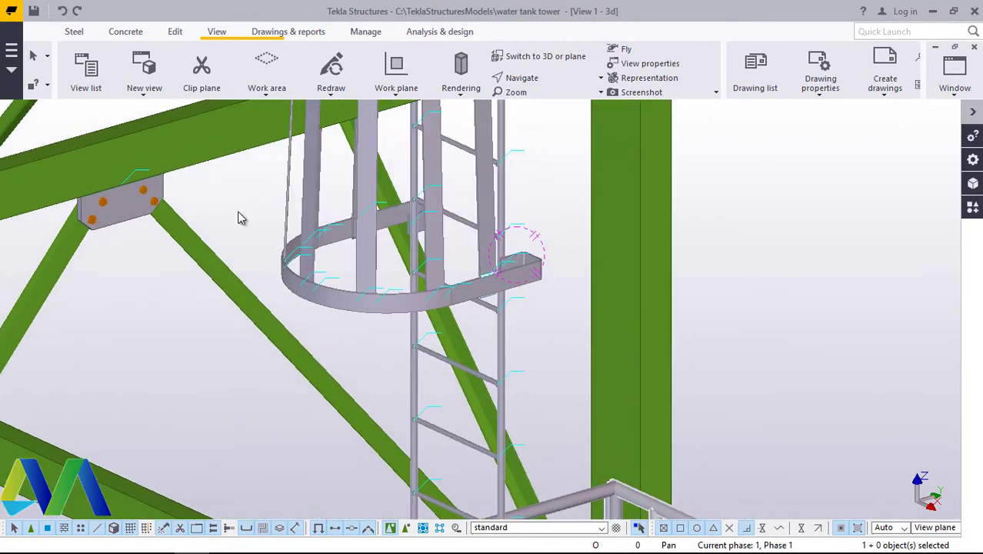
# Step: Open the upper caged ladder's properties and show the parameters that control its facing direction
pyautogui.doubleClick(353, 301)
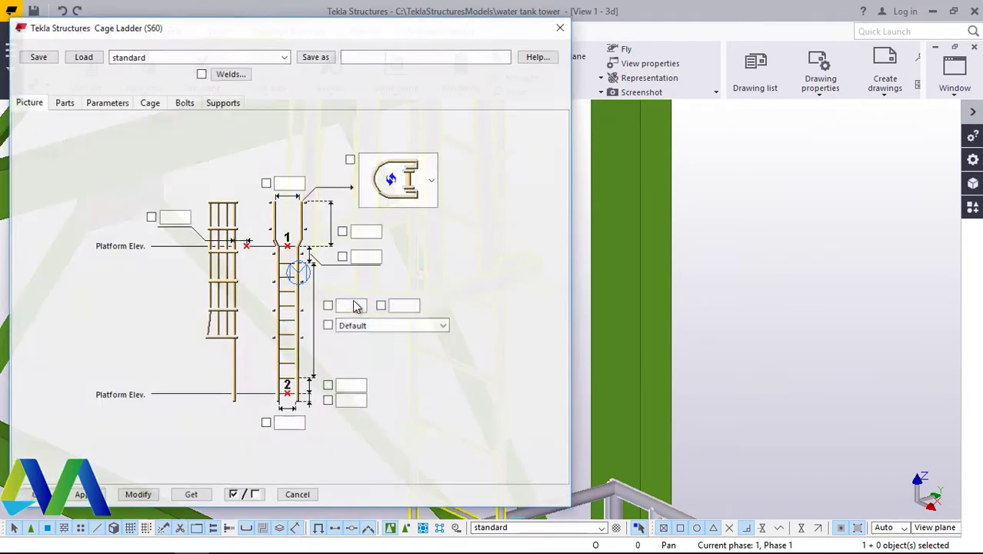
pyautogui.scroll(-3, 661, 241)
pyautogui.scroll(-2, 817, 248)
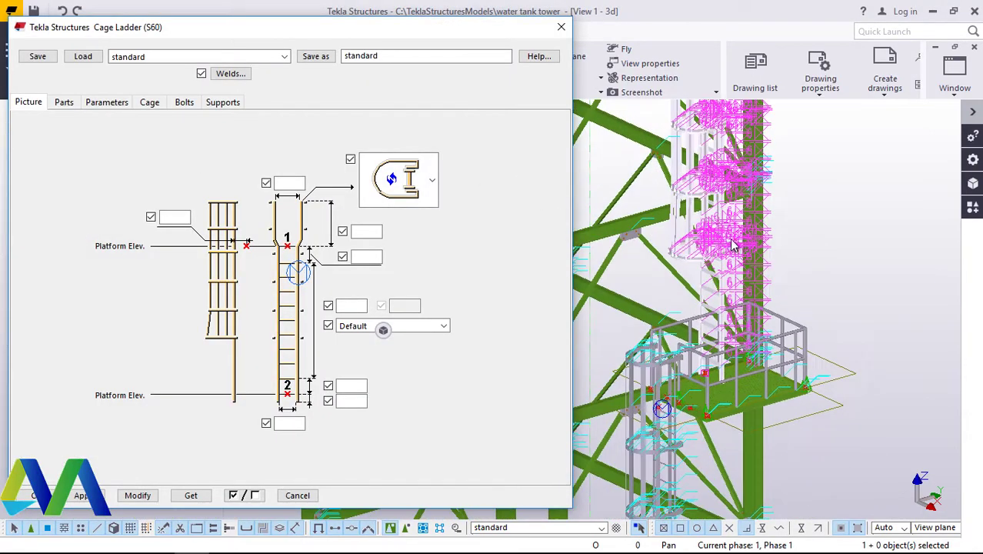
pyautogui.scroll(4, 716, 265)
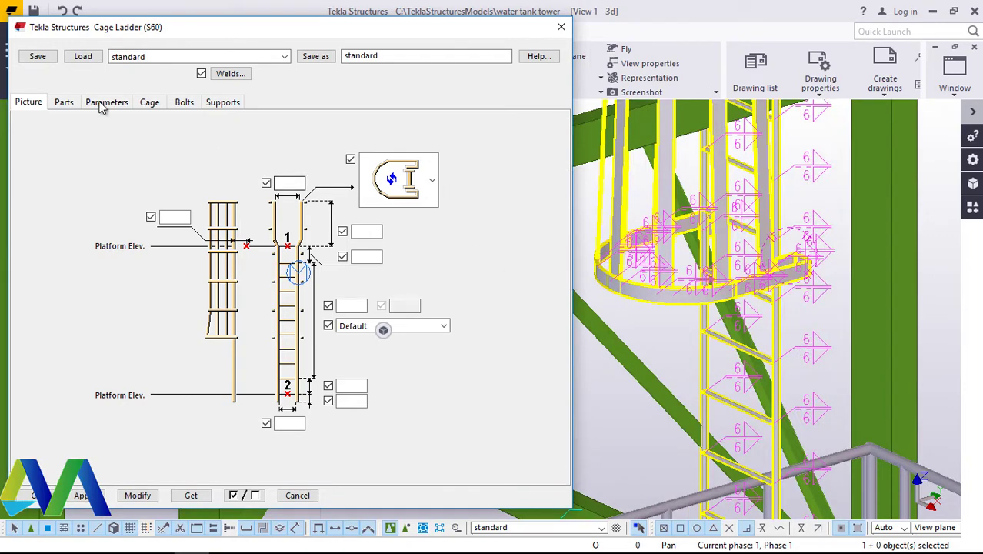
pyautogui.click(65, 104)
pyautogui.click(99, 106)
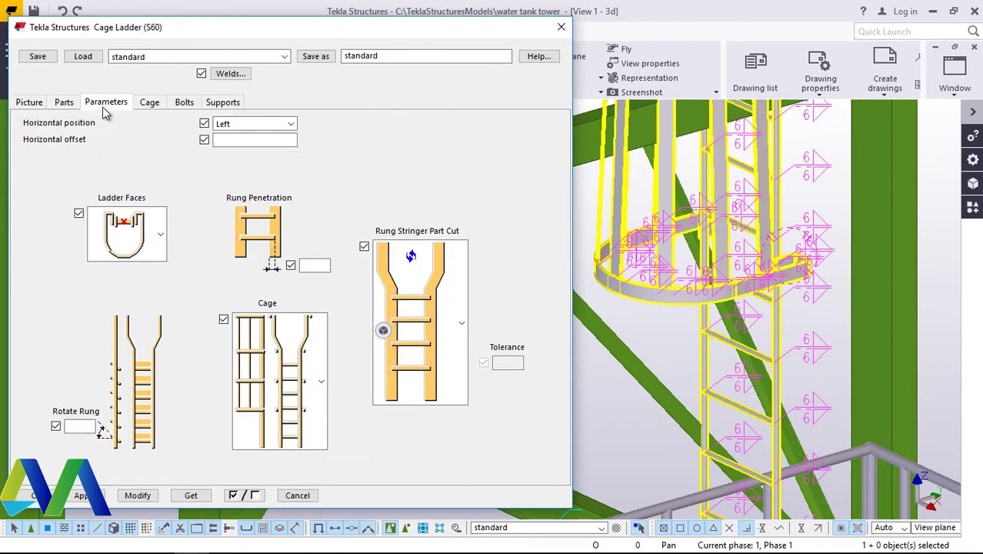
# Step: Try modifying the upper ladder with the Ladder Faces option whose cage curves to the left in the diagram
pyautogui.click(161, 236)
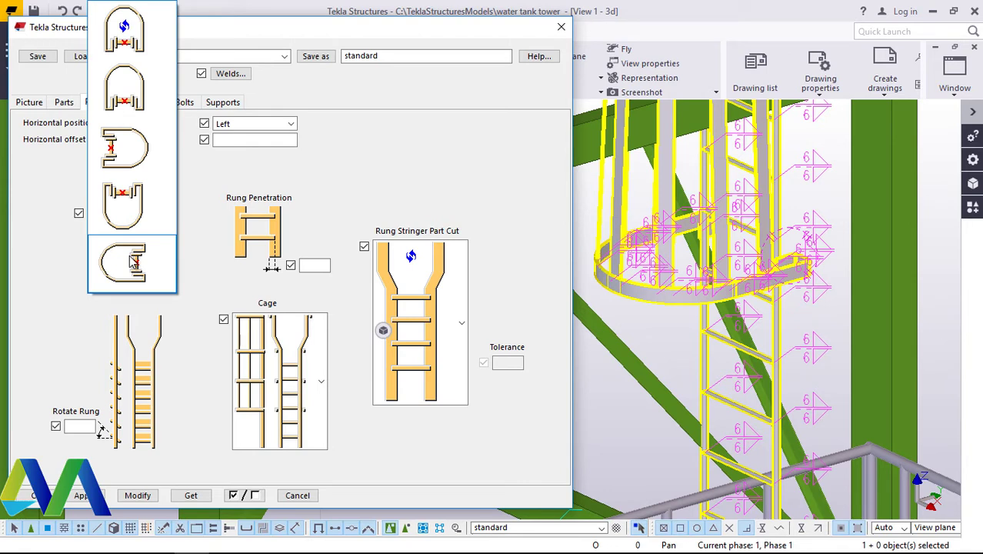
pyautogui.click(133, 263)
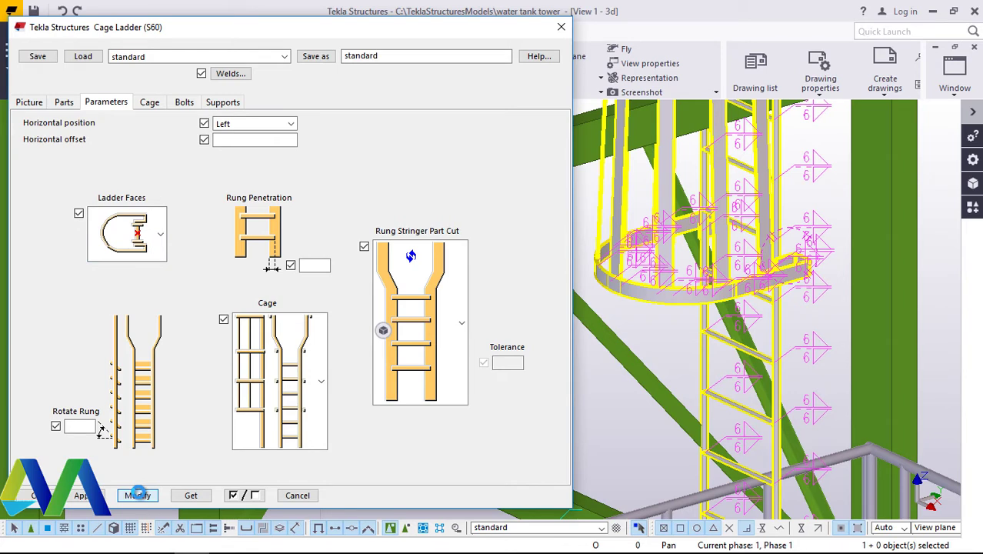
pyautogui.click(138, 495)
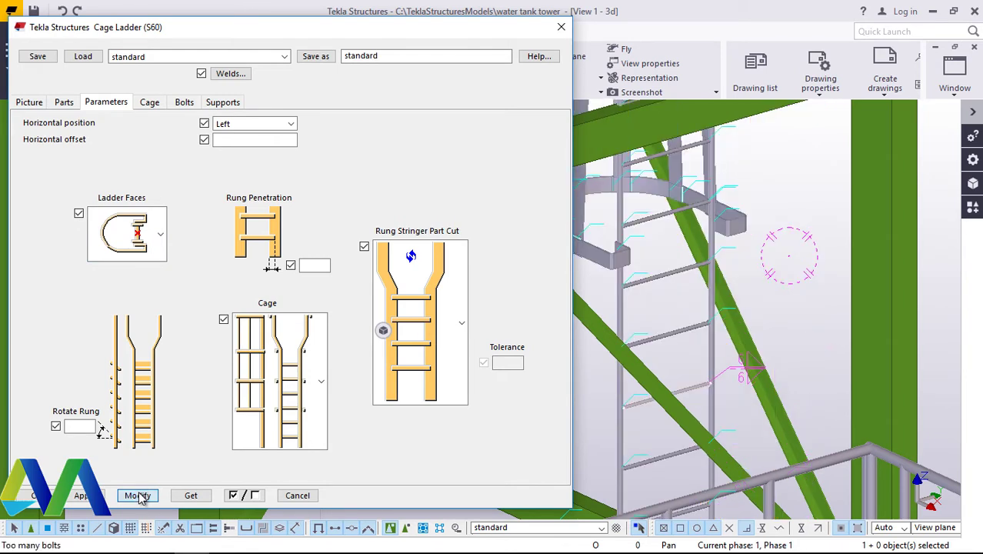
# Step: Set Ladder Faces to the option whose cage curves to the right in the diagram, modify the ladder and accept its properties
pyautogui.click(166, 243)
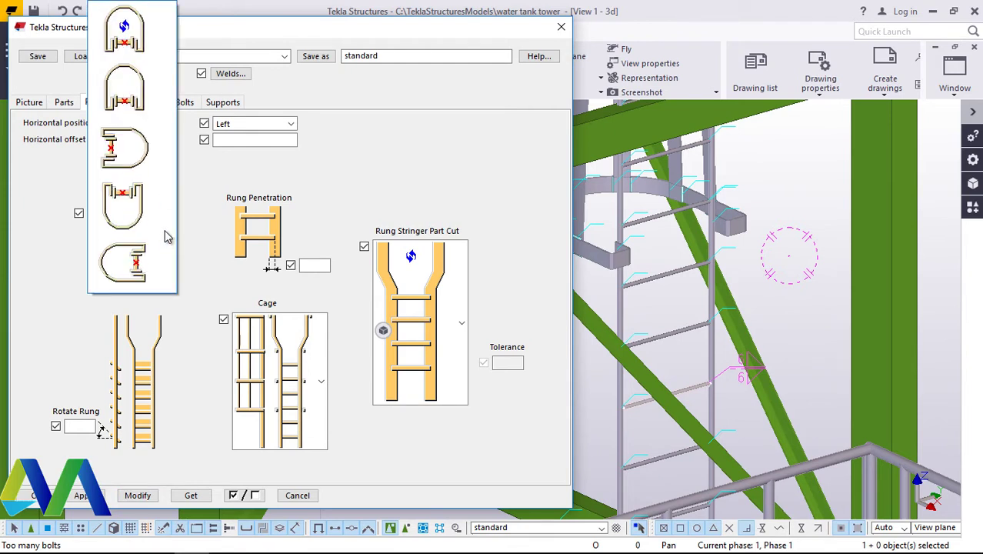
pyautogui.click(125, 147)
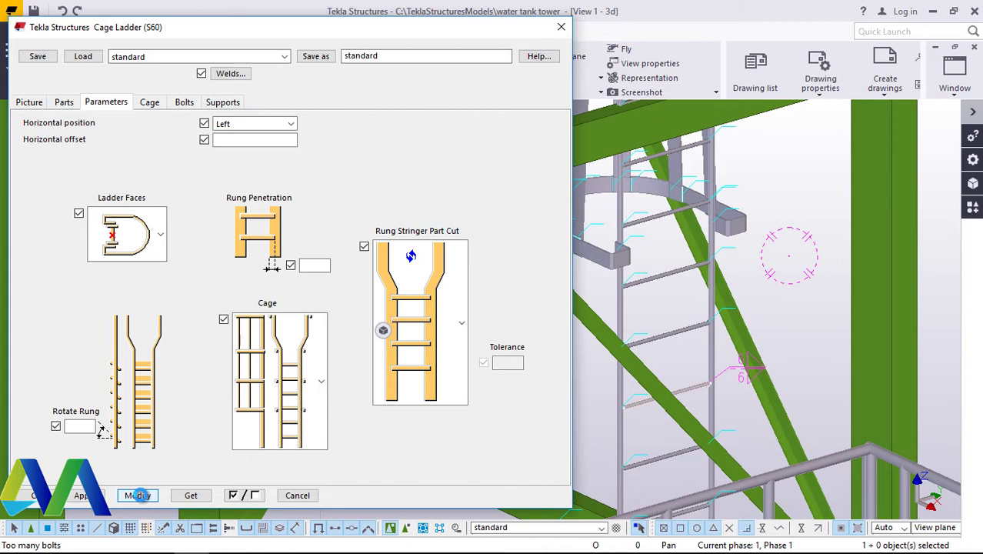
pyautogui.click(139, 495)
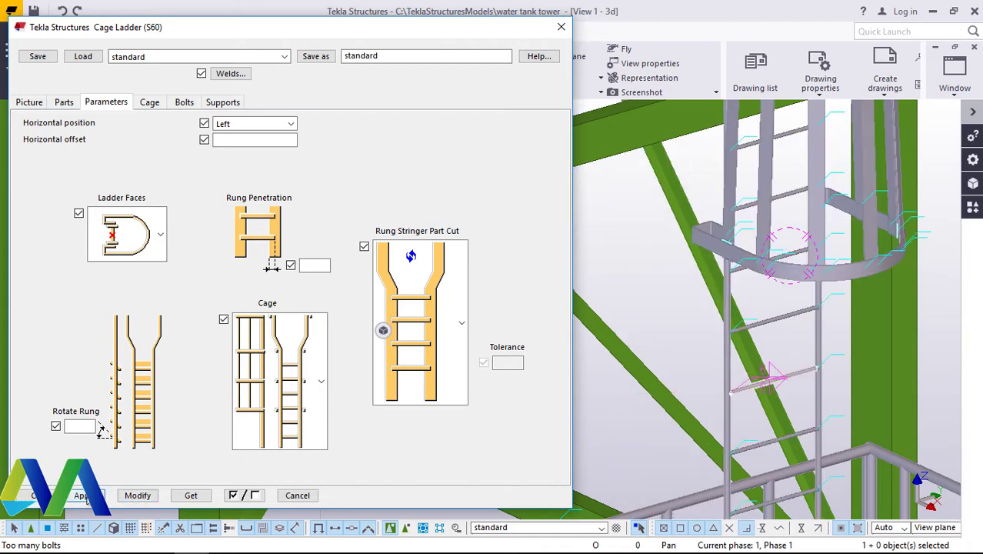
pyautogui.click(36, 495)
# Step: Examine the reoriented upper ladder's cage, its clearance to the beam and column, and its position on the platform from several sides
pyautogui.scroll(-8, 289, 372)
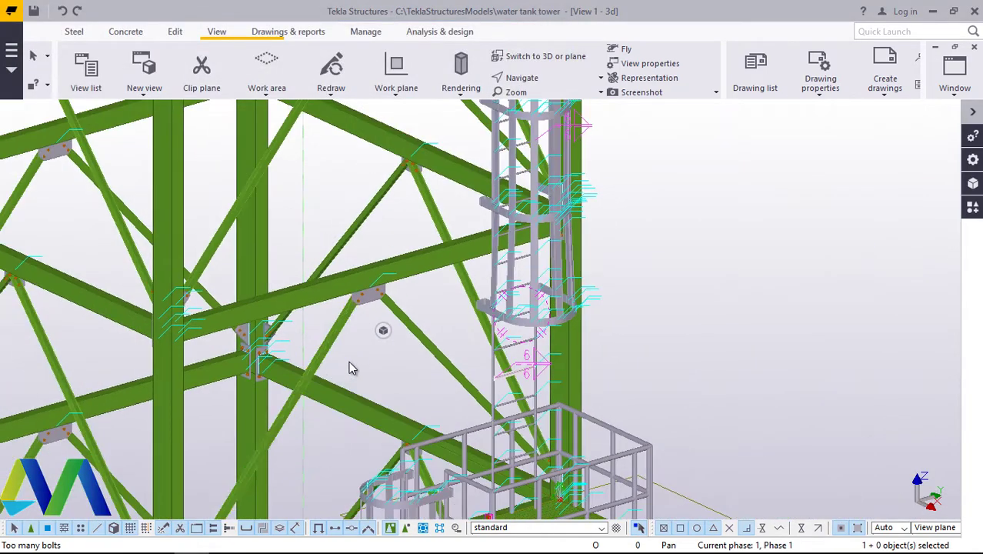
pyautogui.click(521, 78)
pyautogui.click(530, 128)
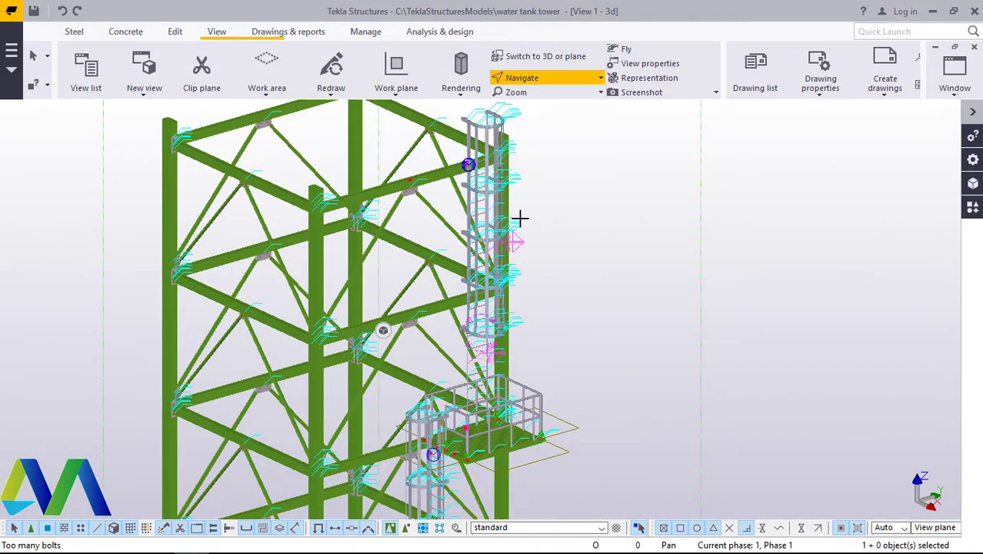
pyautogui.keyDown('ctrl'); pyautogui.moveTo(496, 368); pyautogui.dragTo(206, 350, button='middle'); pyautogui.keyUp('ctrl')
pyautogui.scroll(2, 454, 308)
pyautogui.scroll(5, 467, 314)
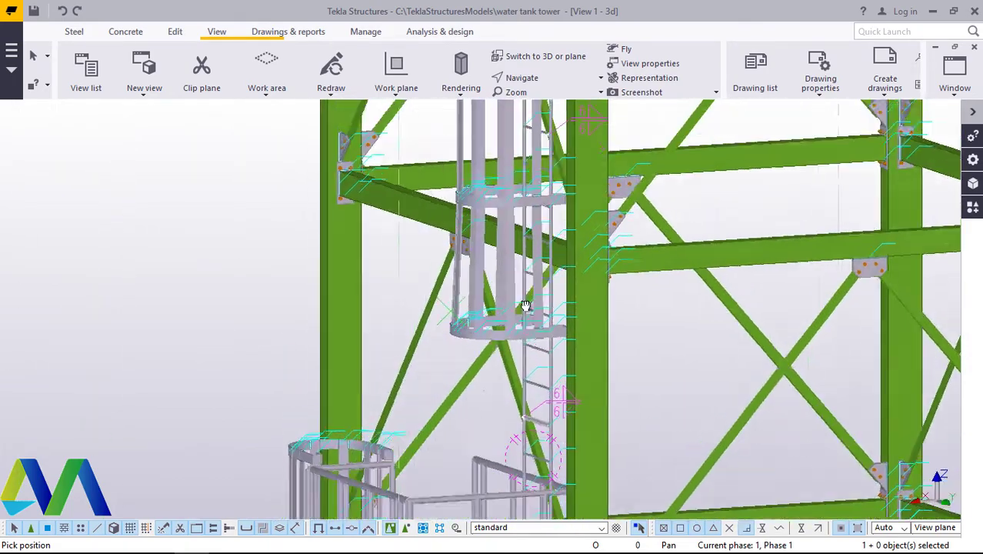
pyautogui.keyDown('ctrl'); pyautogui.moveTo(532, 281); pyautogui.dragTo(810, 314, button='middle'); pyautogui.keyUp('ctrl')
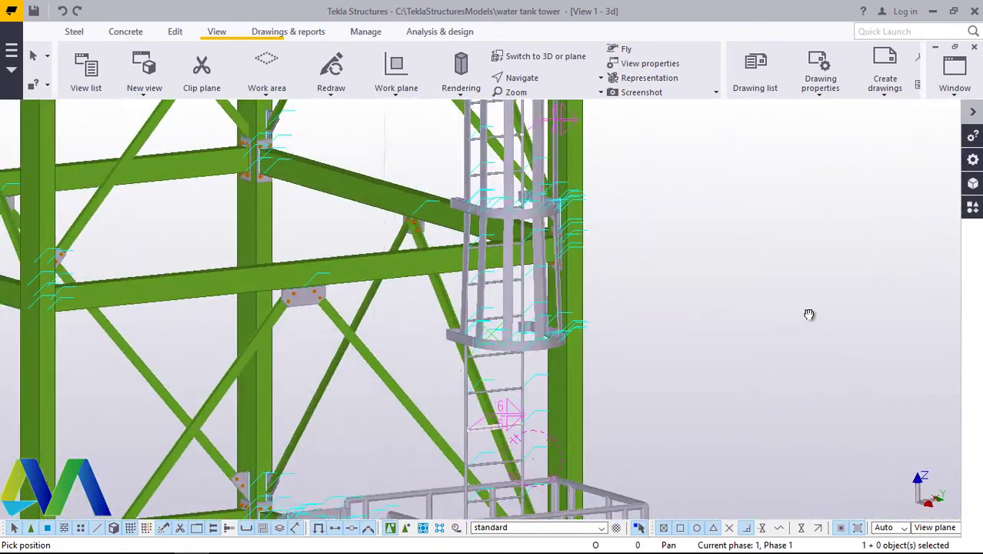
pyautogui.scroll(-3, 713, 263)
pyautogui.keyDown('ctrl'); pyautogui.moveTo(651, 314); pyautogui.dragTo(446, 431, button='middle'); pyautogui.keyUp('ctrl')
pyautogui.scroll(3, 625, 392)
pyautogui.scroll(-3, 628, 268)
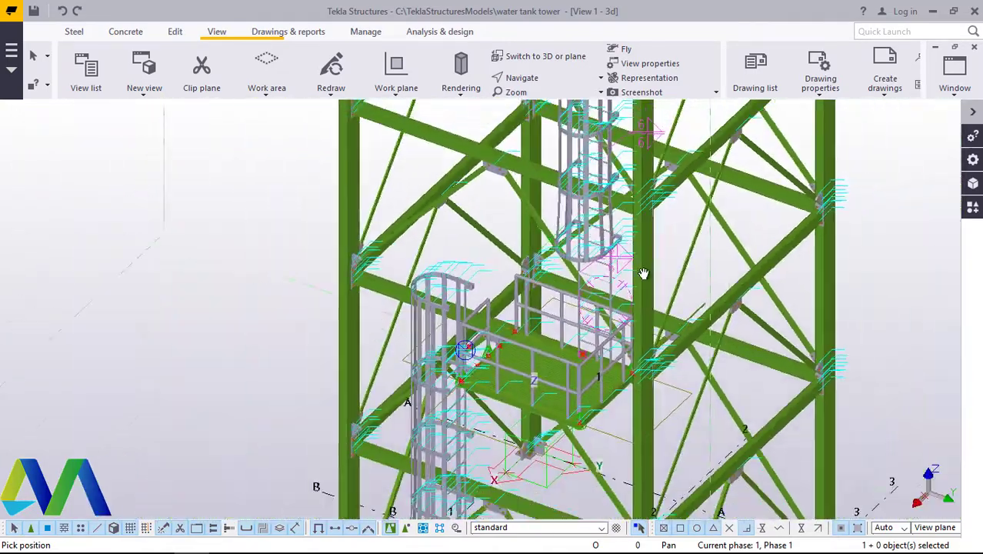
pyautogui.keyDown('ctrl'); pyautogui.moveTo(643, 274); pyautogui.dragTo(569, 304, button='middle'); pyautogui.keyUp('ctrl')
pyautogui.rightClick(198, 222)
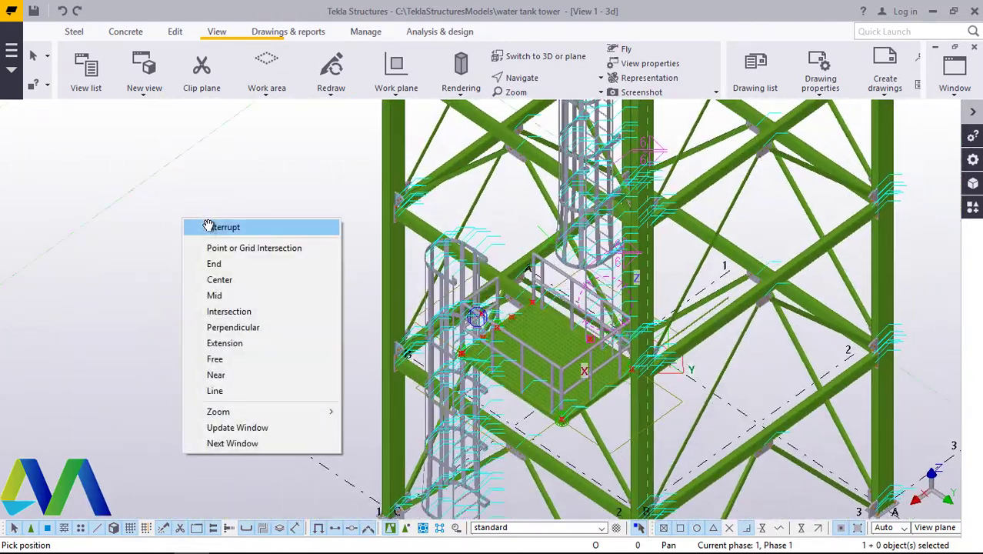
pyautogui.click(208, 224)
pyautogui.rightClick(241, 208)
pyautogui.rightClick(182, 220)
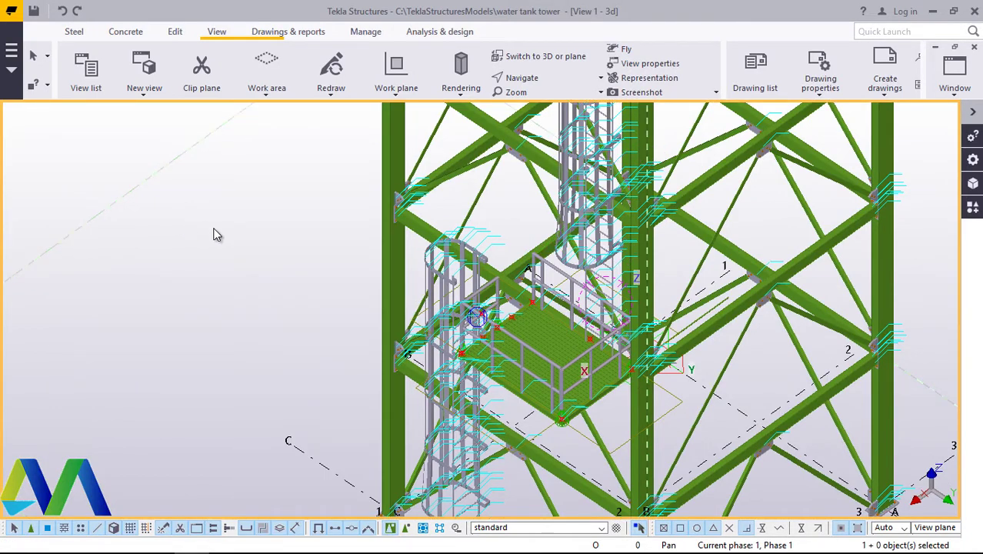
pyautogui.click(236, 304)
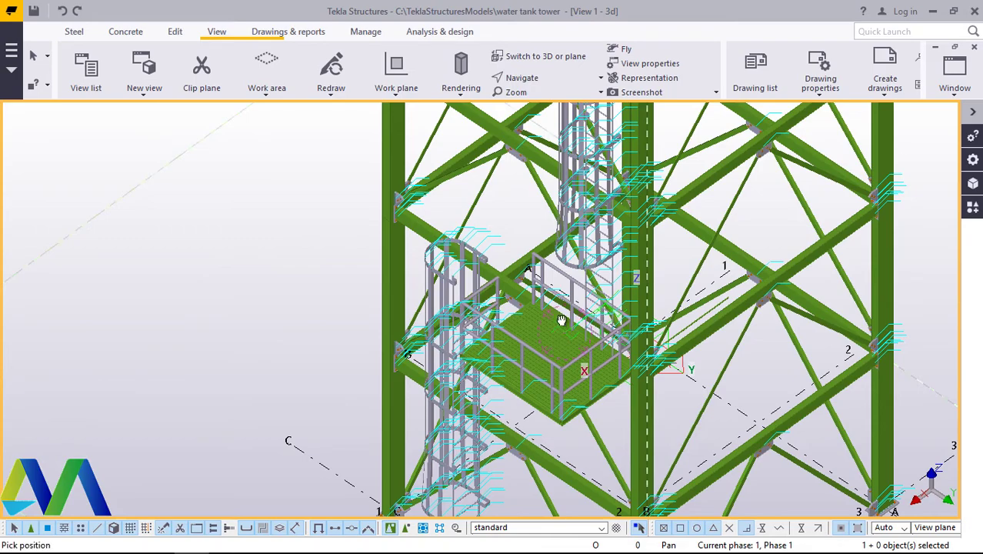
pyautogui.keyDown('ctrl'); pyautogui.moveTo(561, 320); pyautogui.dragTo(527, 239, button='middle'); pyautogui.keyUp('ctrl')
pyautogui.scroll(-2, 523, 239)
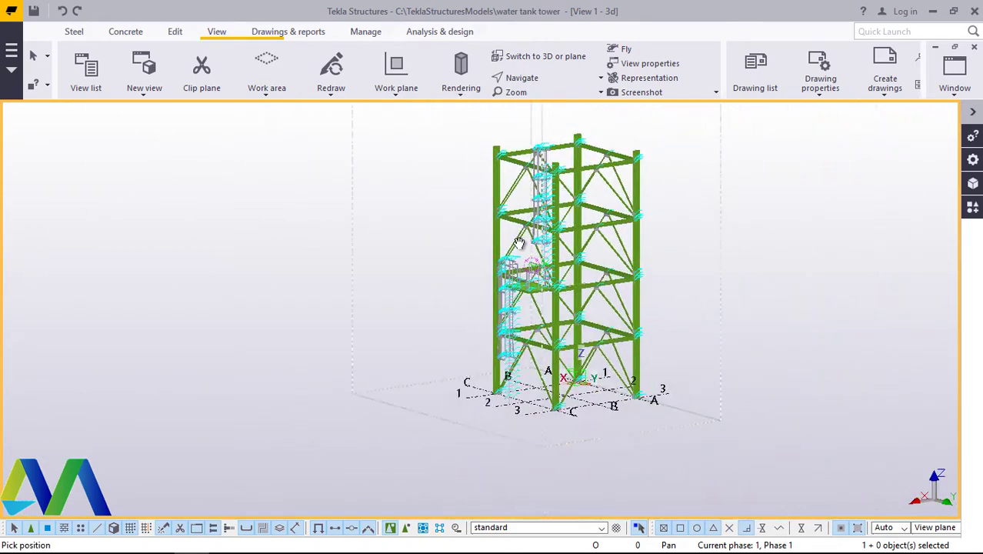
# Step: Examine the lower ladder's cage hoops, their joints to the vertical strips, and their fit against the platform's edge up close
pyautogui.scroll(5, 487, 283)
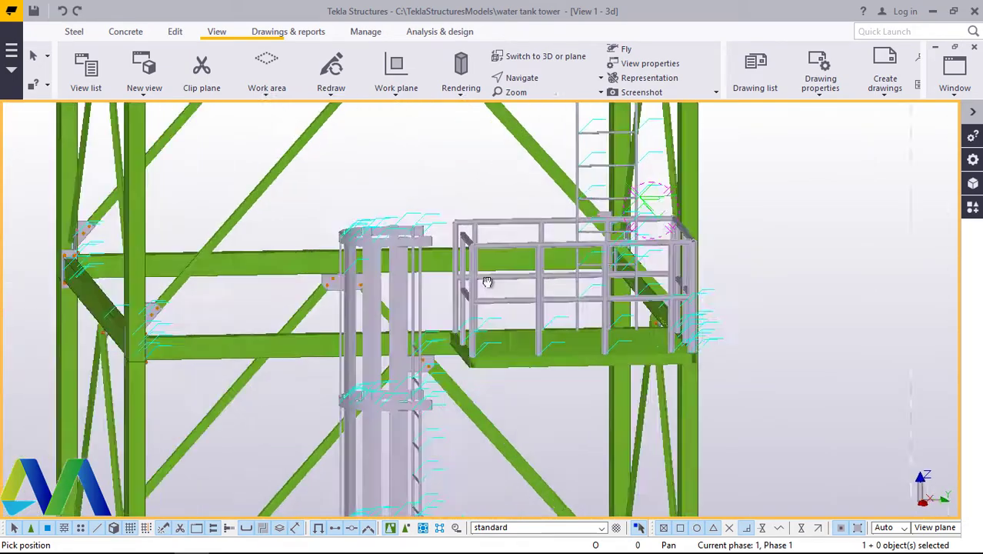
pyautogui.keyDown('ctrl'); pyautogui.moveTo(487, 282); pyautogui.dragTo(535, 343, button='middle'); pyautogui.keyUp('ctrl')
pyautogui.scroll(10, 535, 343)
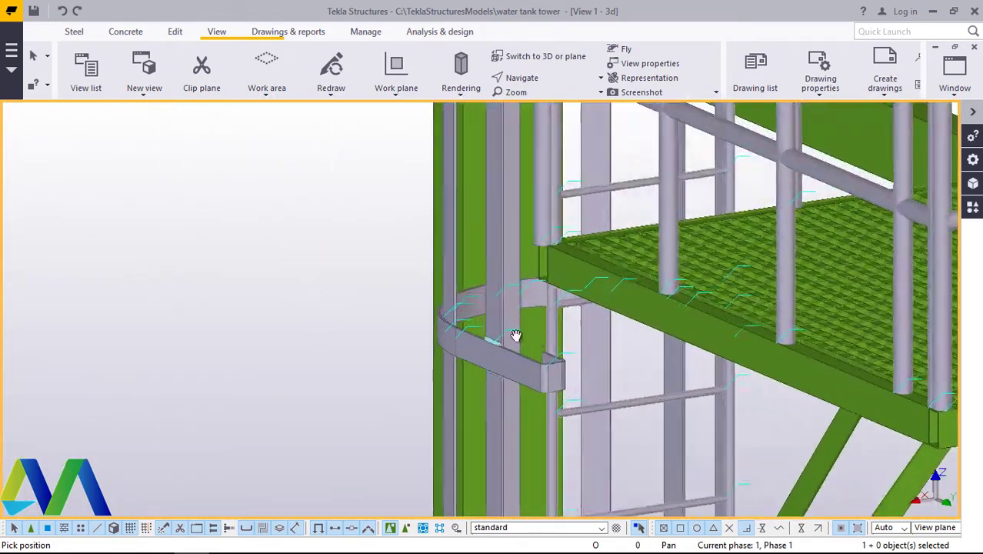
pyautogui.scroll(8, 411, 322)
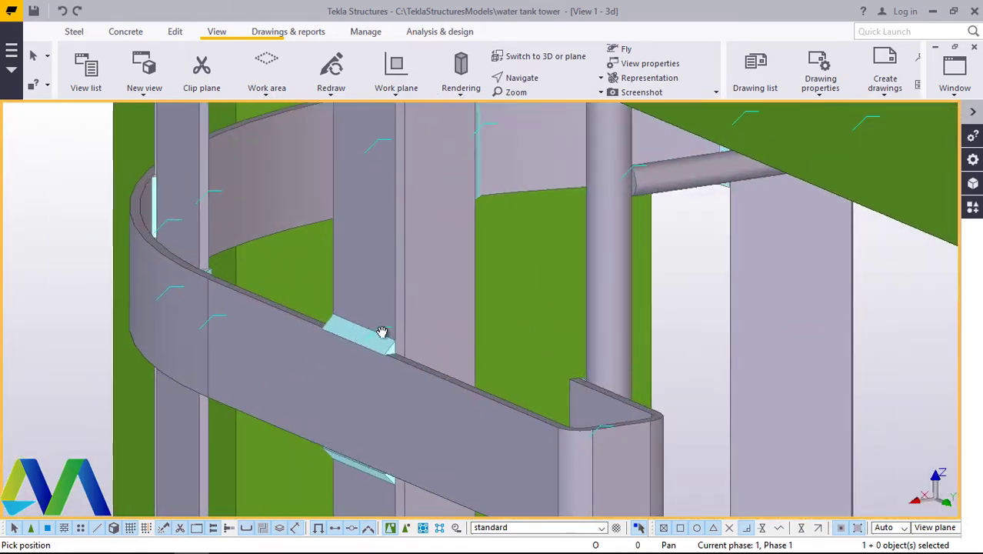
pyautogui.scroll(-3, 362, 338)
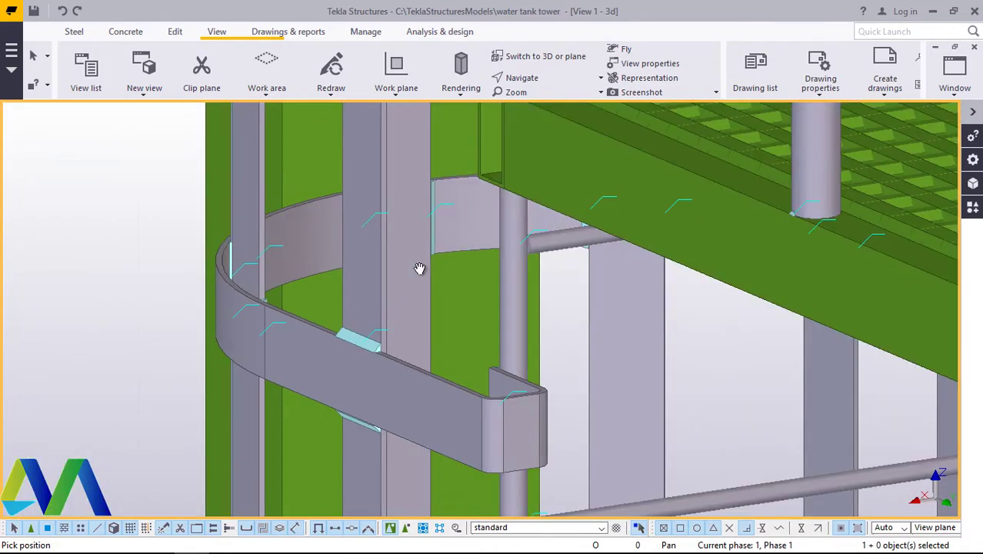
pyautogui.scroll(2, 370, 254)
pyautogui.scroll(-6, 359, 285)
pyautogui.scroll(-4, 368, 299)
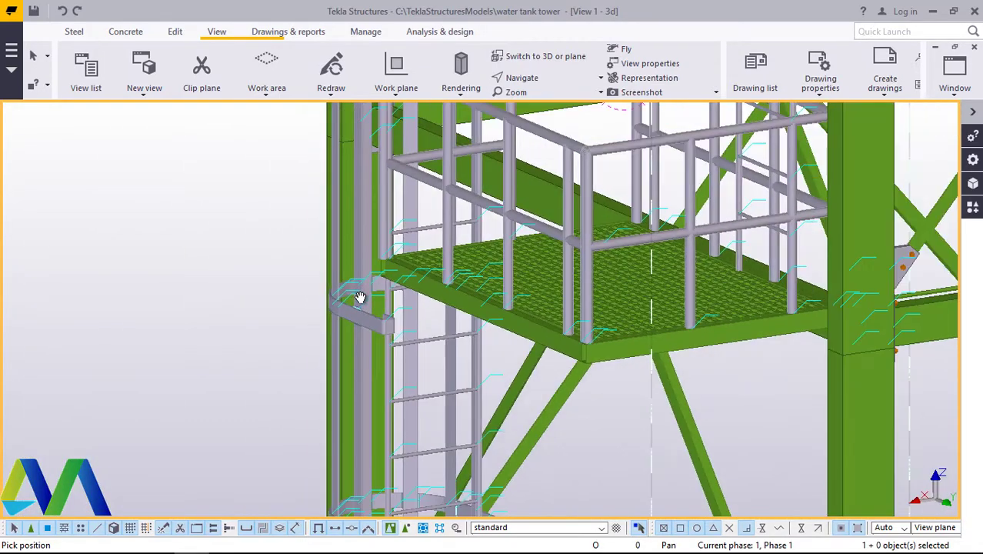
pyautogui.scroll(10, 559, 306)
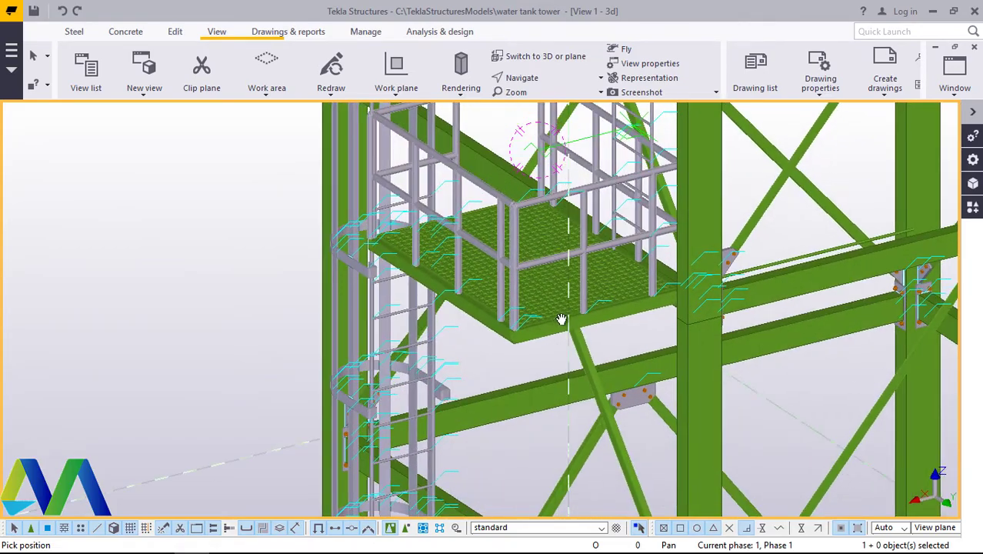
pyautogui.scroll(-10, 539, 300)
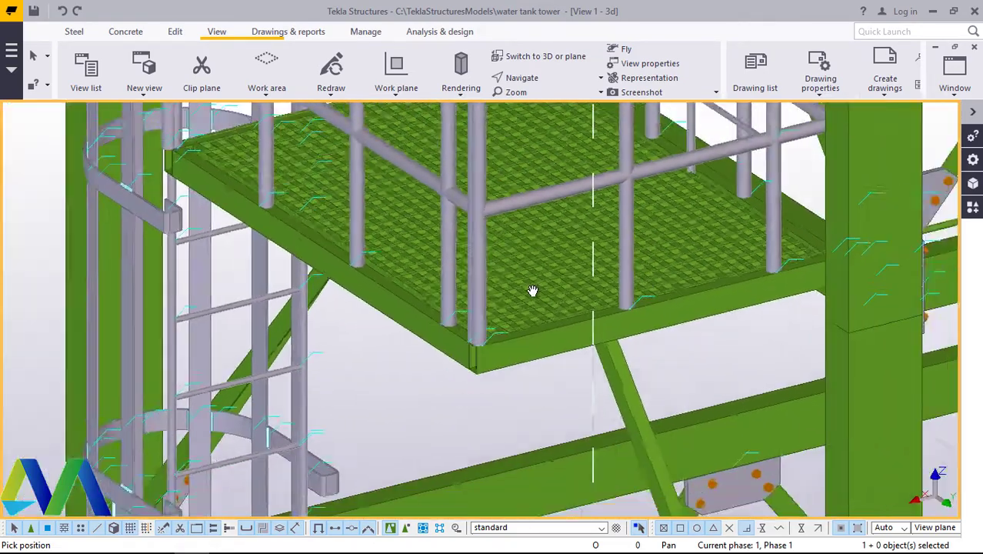
# Step: Examine the climbing route from the ladder's foot at ground level to the platform and on up the second caged ladder
pyautogui.scroll(-6, 519, 284)
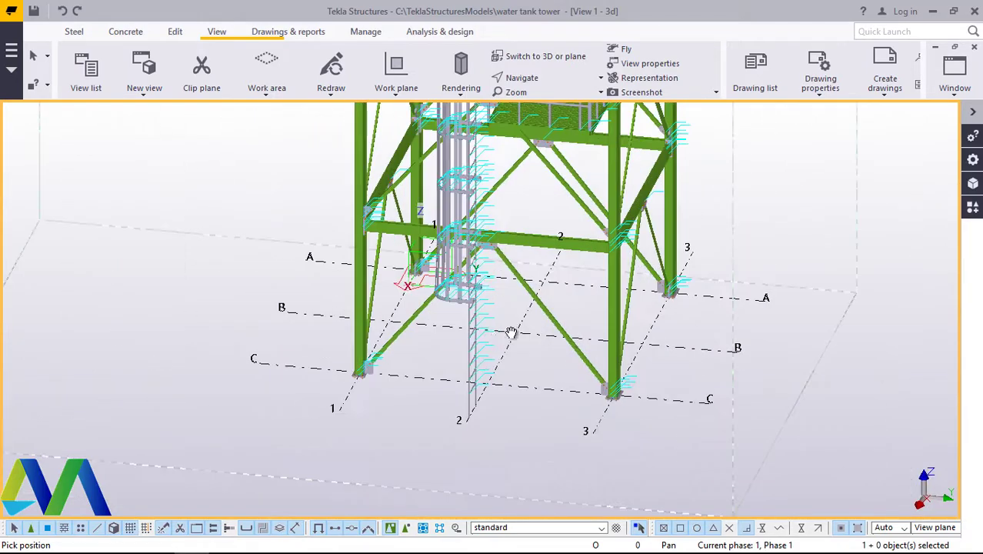
pyautogui.moveTo(597, 297); pyautogui.dragTo(578, 380, button='middle')
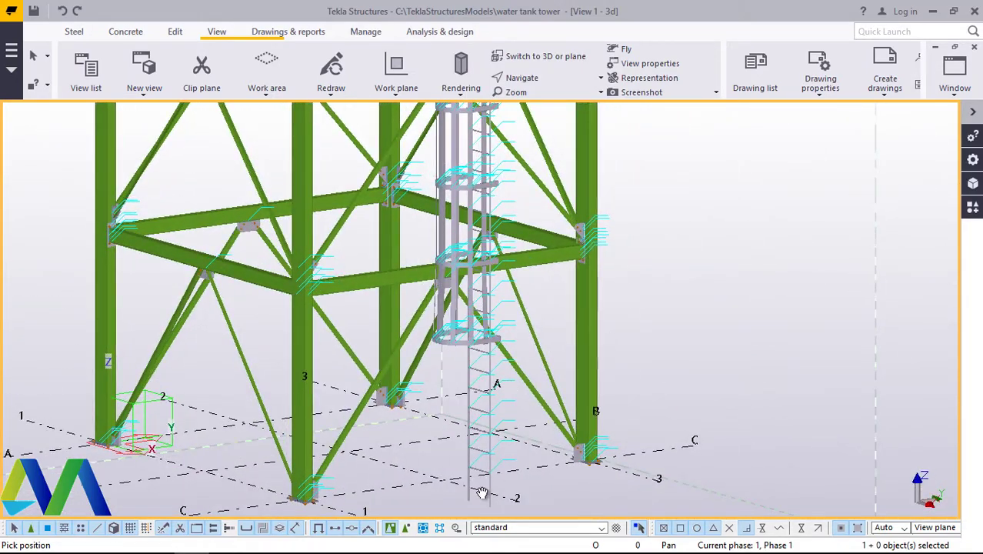
pyautogui.scroll(-3, 447, 356)
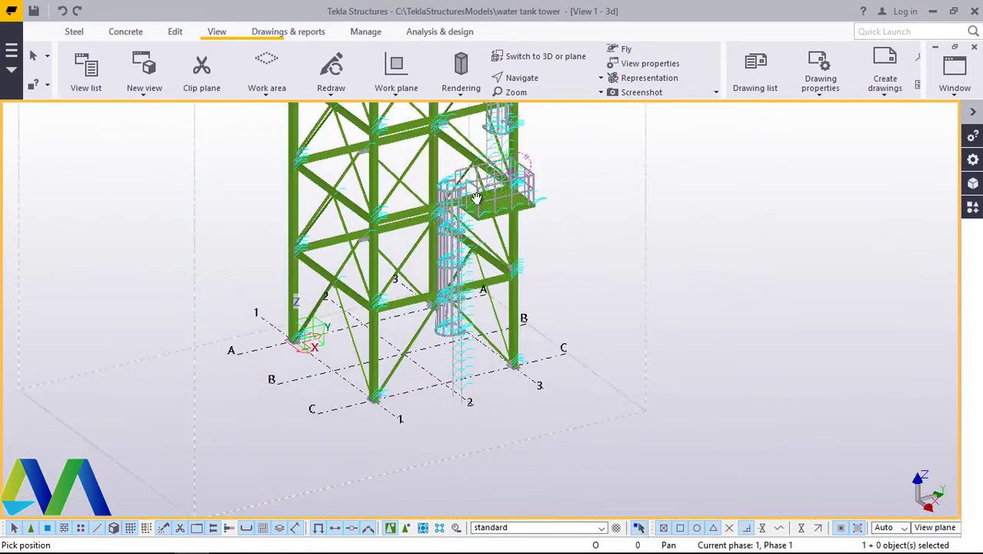
pyautogui.scroll(3, 466, 187)
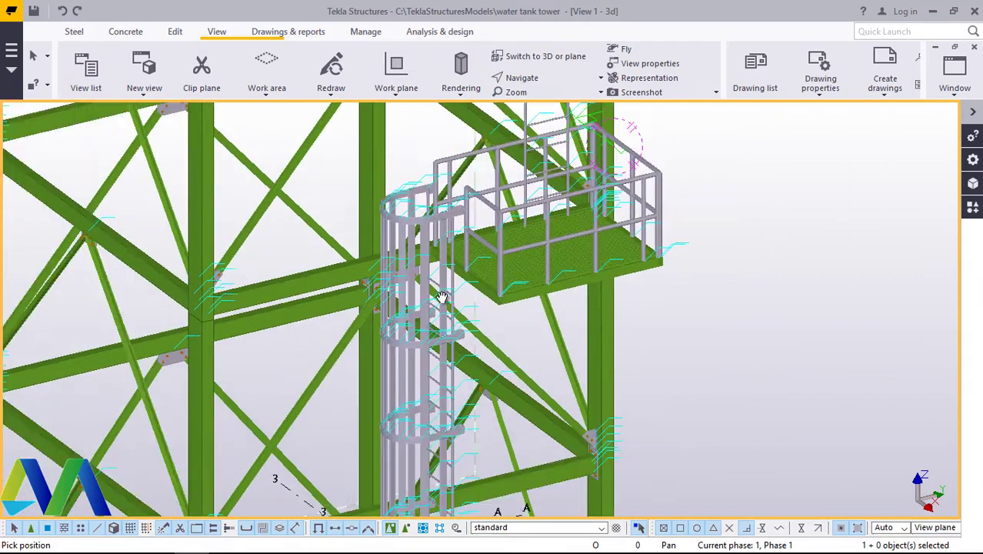
pyautogui.moveTo(501, 209); pyautogui.dragTo(500, 247, button='middle')
pyautogui.scroll(1, 485, 345)
pyautogui.scroll(-3, 485, 346)
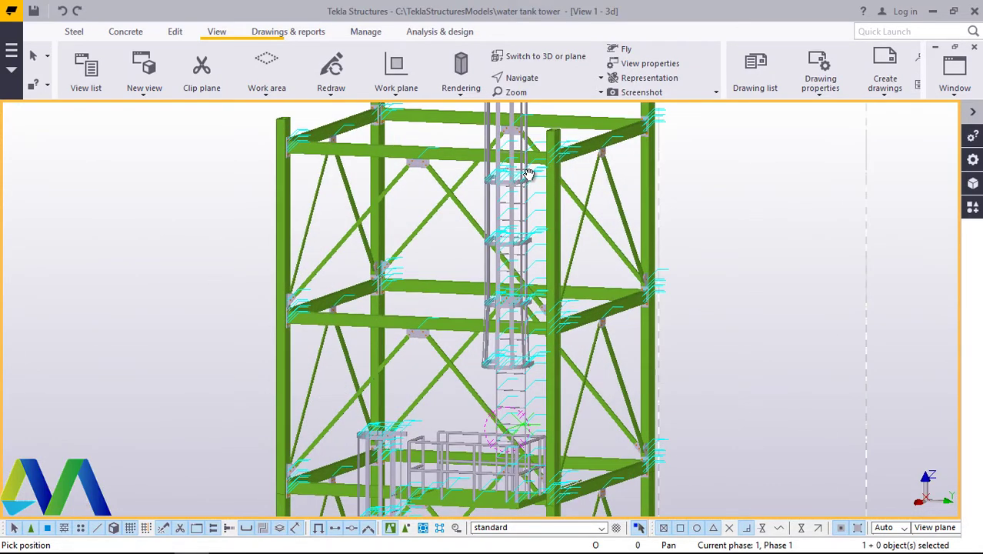
pyautogui.scroll(-3, 528, 175)
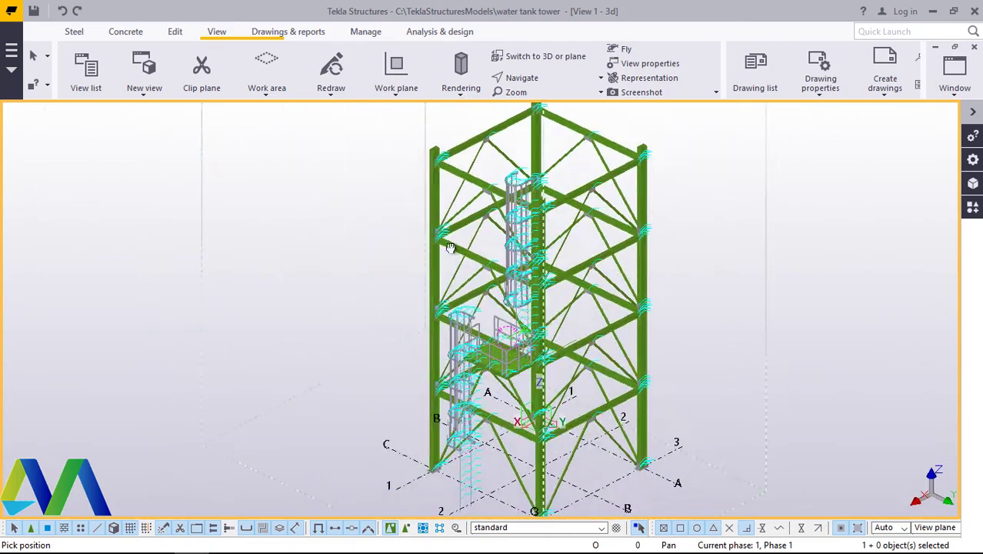
# Step: Examine the railed platform between the two caged ladders, the upper cage above it, and the lower ladder's cage from another side
pyautogui.scroll(5, 523, 332)
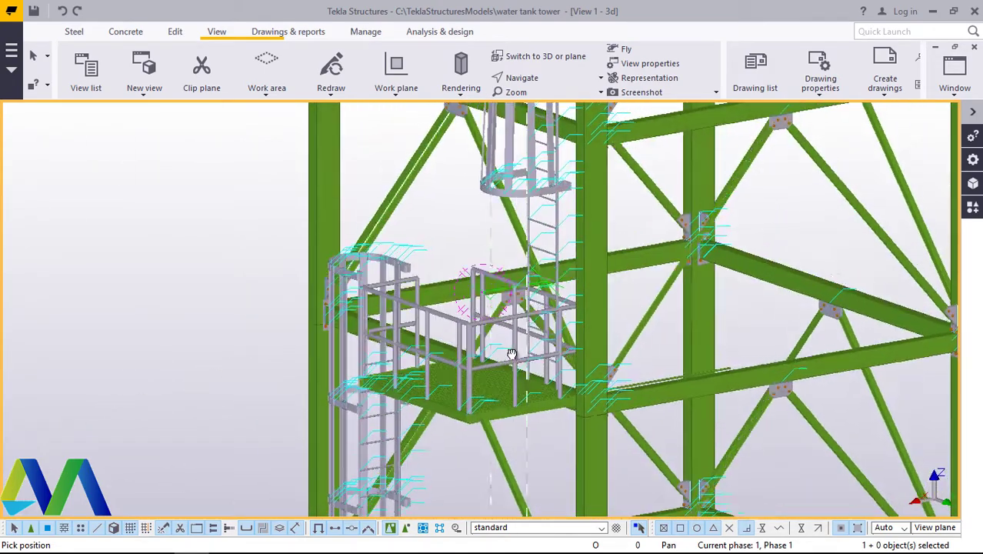
pyautogui.scroll(-5, 496, 416)
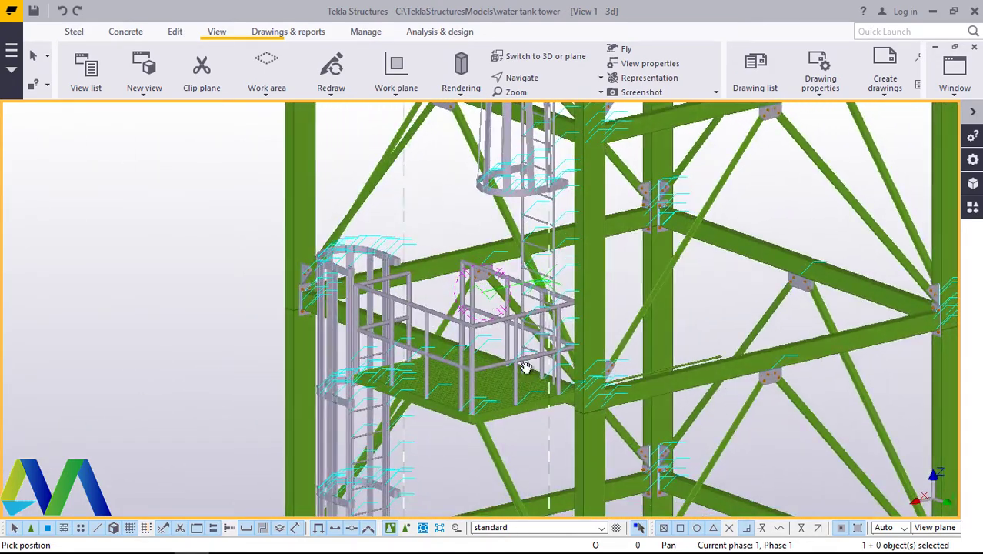
pyautogui.scroll(2, 508, 350)
pyautogui.scroll(3, 534, 216)
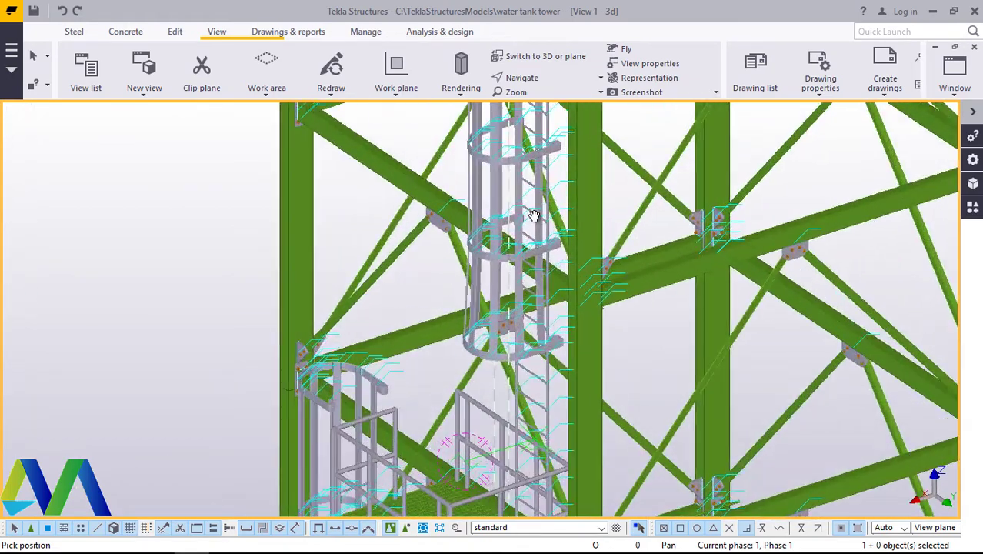
pyautogui.scroll(-3, 533, 350)
pyautogui.scroll(-3, 533, 348)
pyautogui.scroll(2, 442, 173)
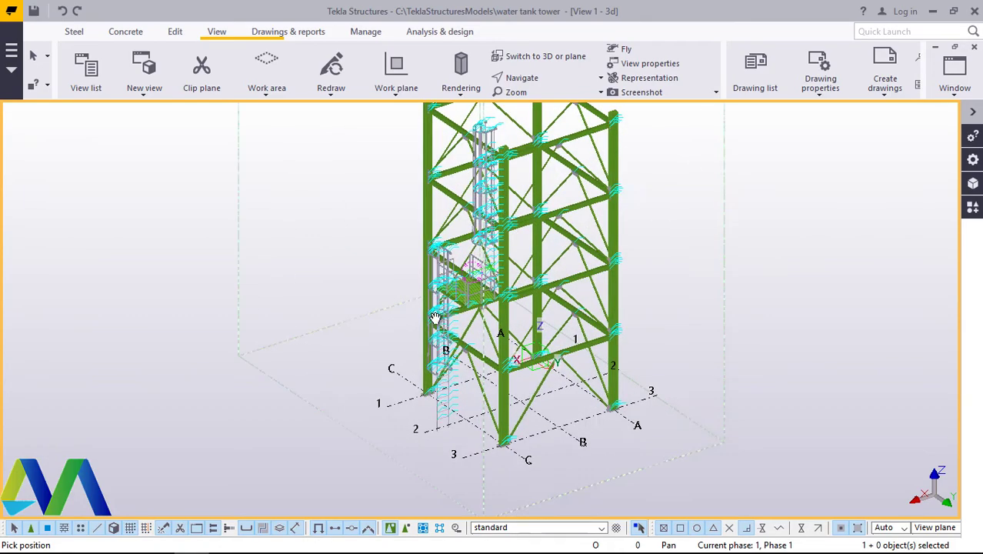
pyautogui.scroll(2, 442, 311)
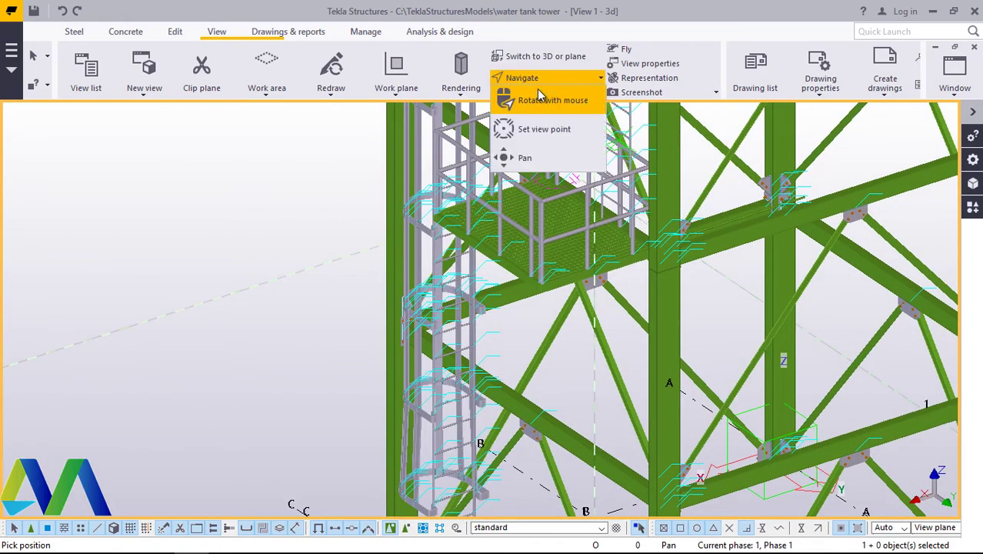
pyautogui.keyDown('ctrl'); pyautogui.moveTo(460, 339); pyautogui.dragTo(607, 286, button='middle'); pyautogui.keyUp('ctrl')
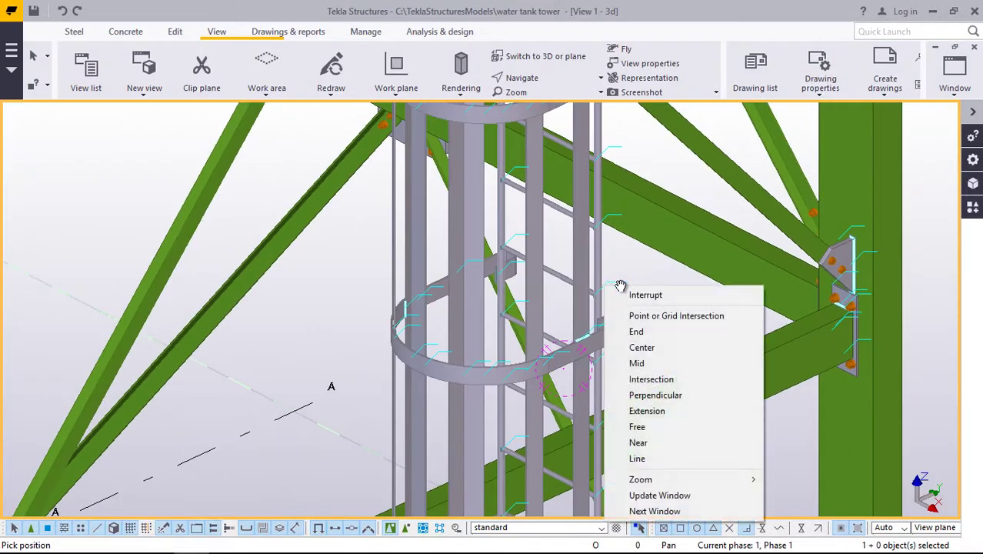